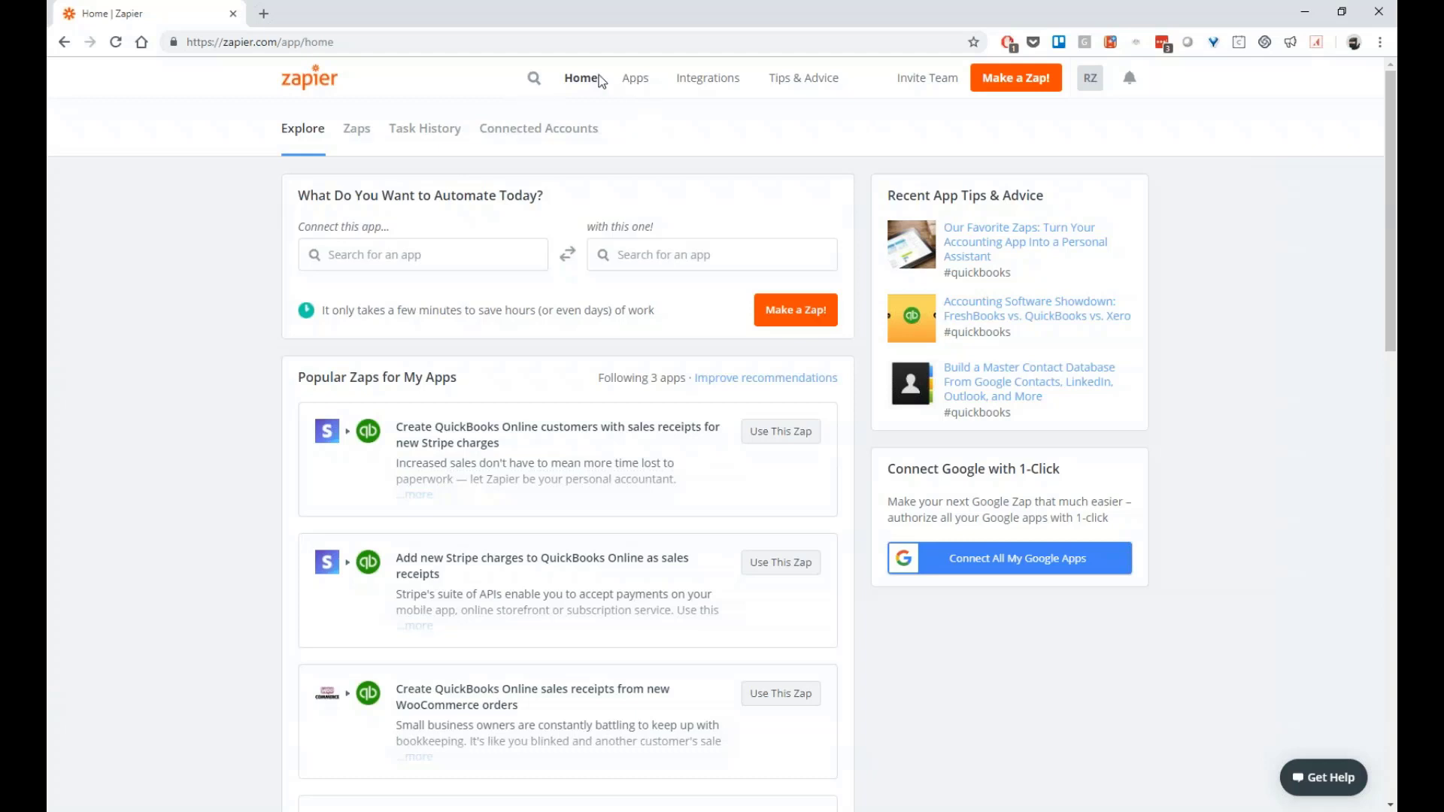
Browse the Accounting category of Zapier's app directory, listing QuickBooks Online, Xero and FreshBooks Classic
left_click(223, 256)
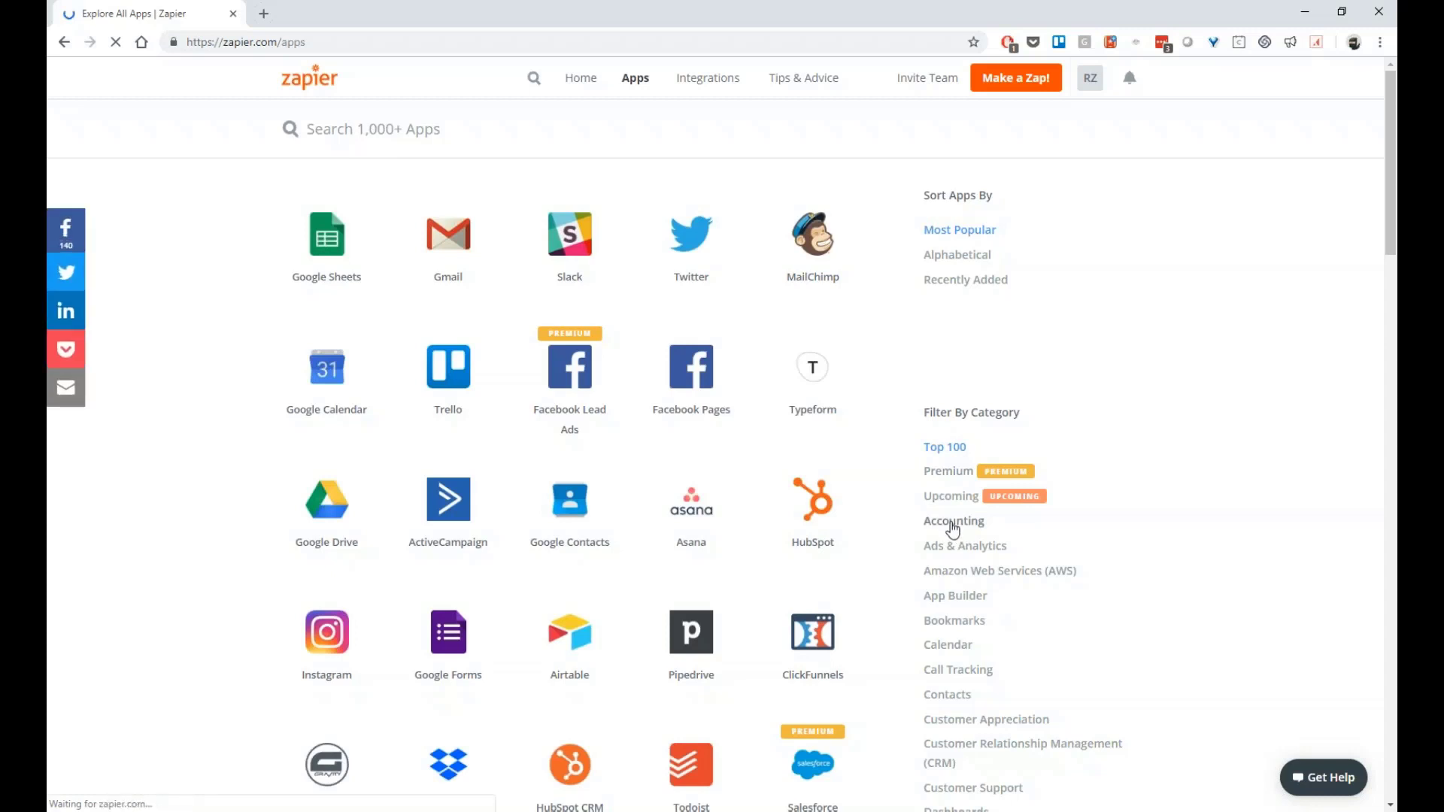
left_click(953, 523)
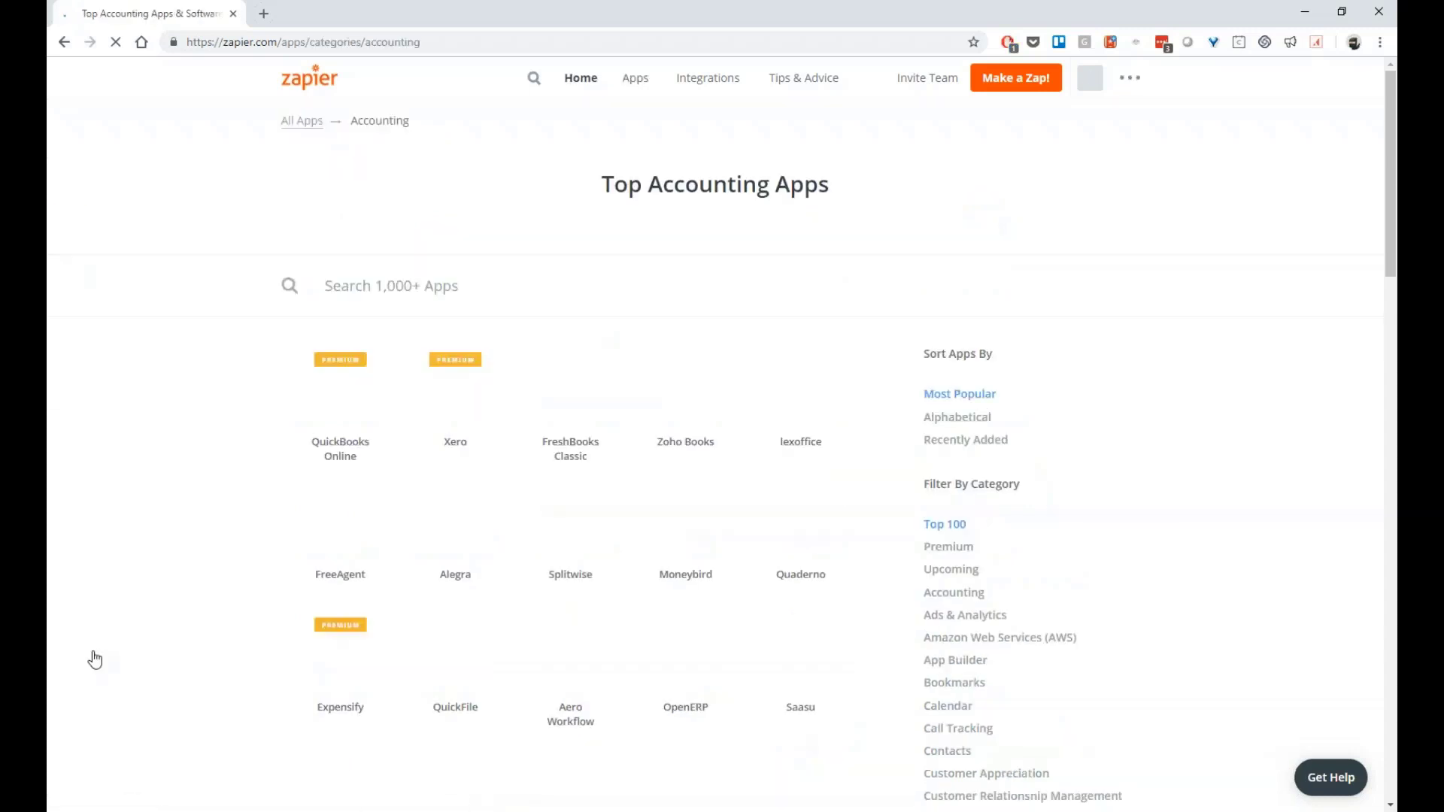
scroll(1051, 413, "down", 5)
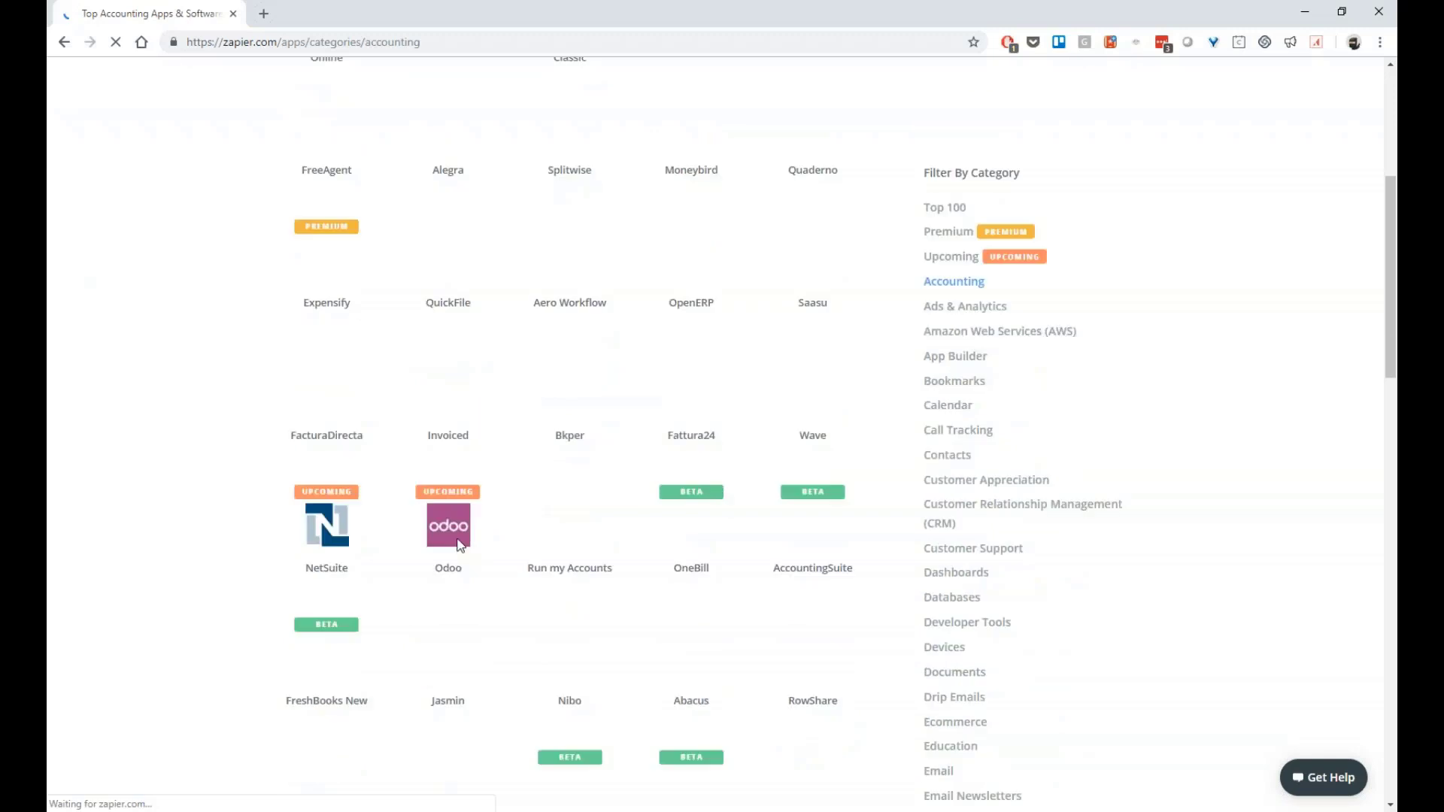
scroll(429, 511, "up", 5)
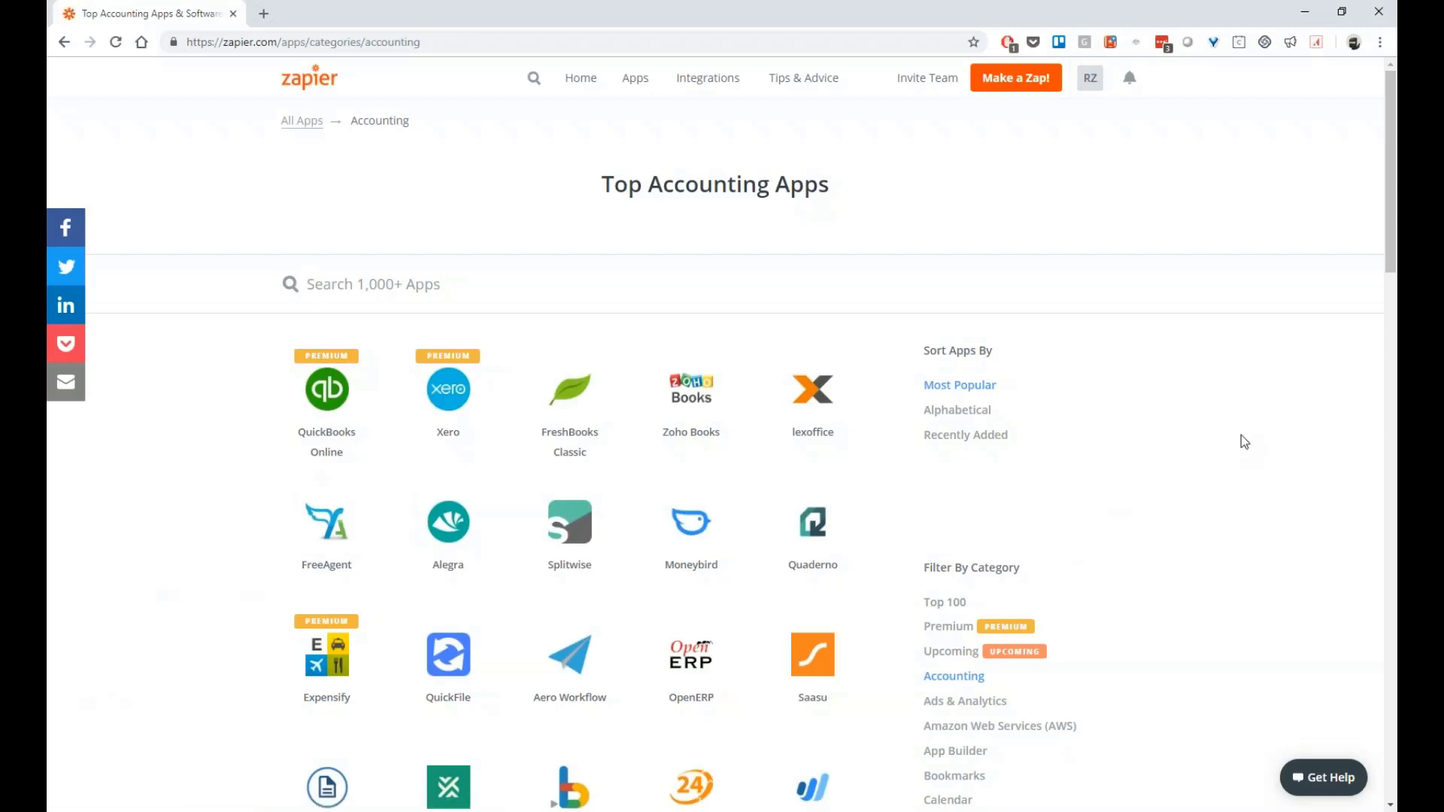
scroll(1241, 440, "down", 5)
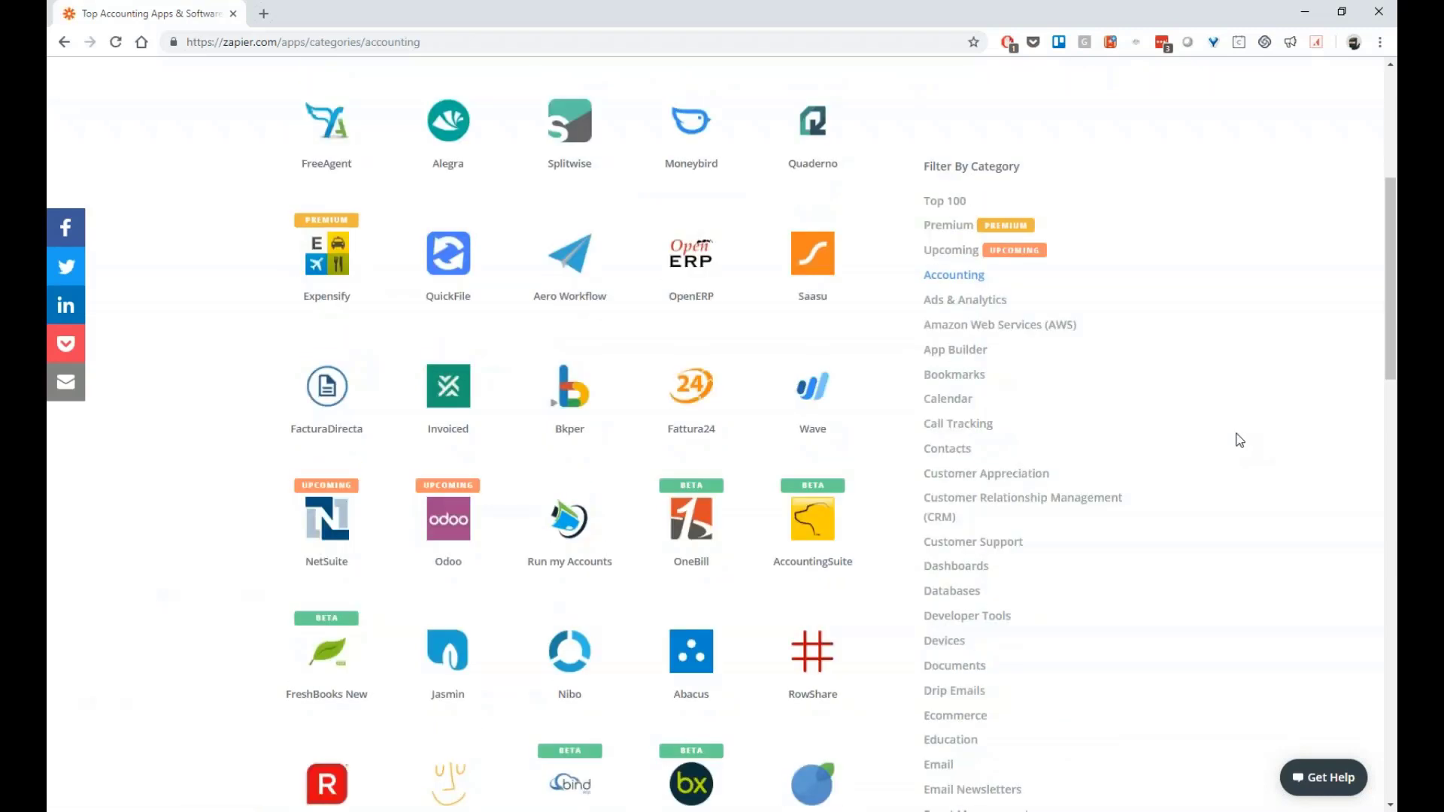
scroll(1390, 373, "down", 1)
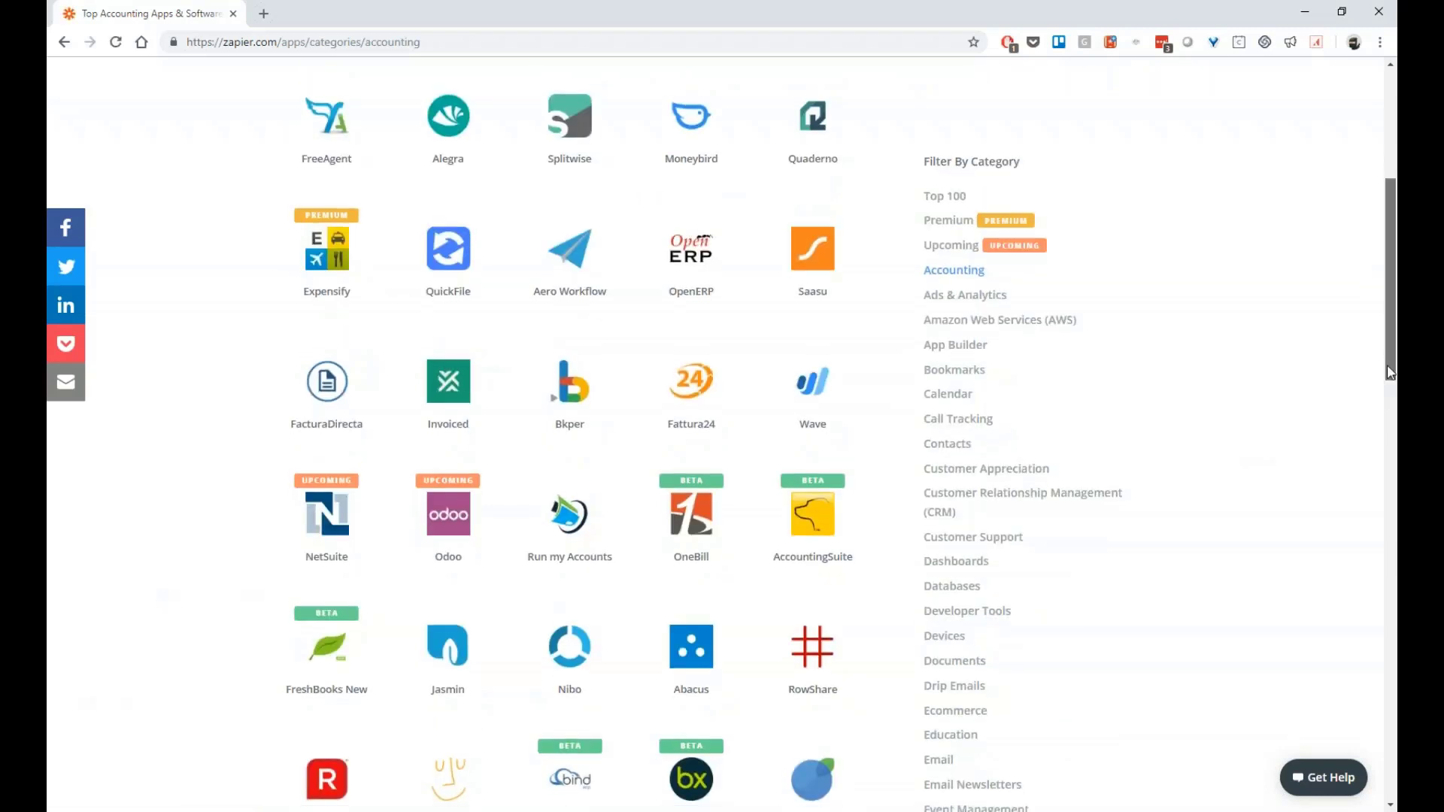
left_click_drag(1390, 373, 1345, 256)
Search the accounting apps for 'reckon' and open the Reckon One integrations page
left_click(426, 287)
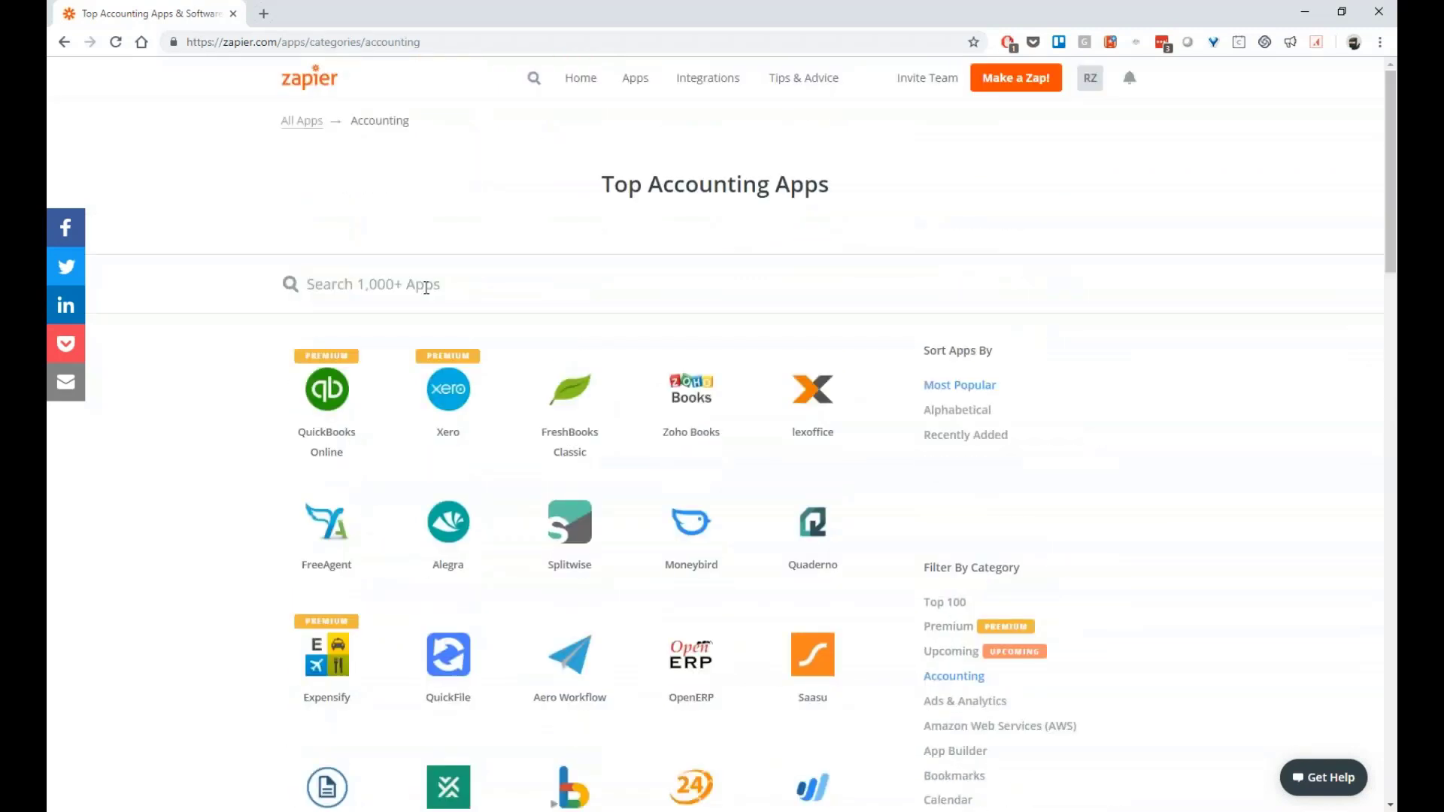
type("reckon")
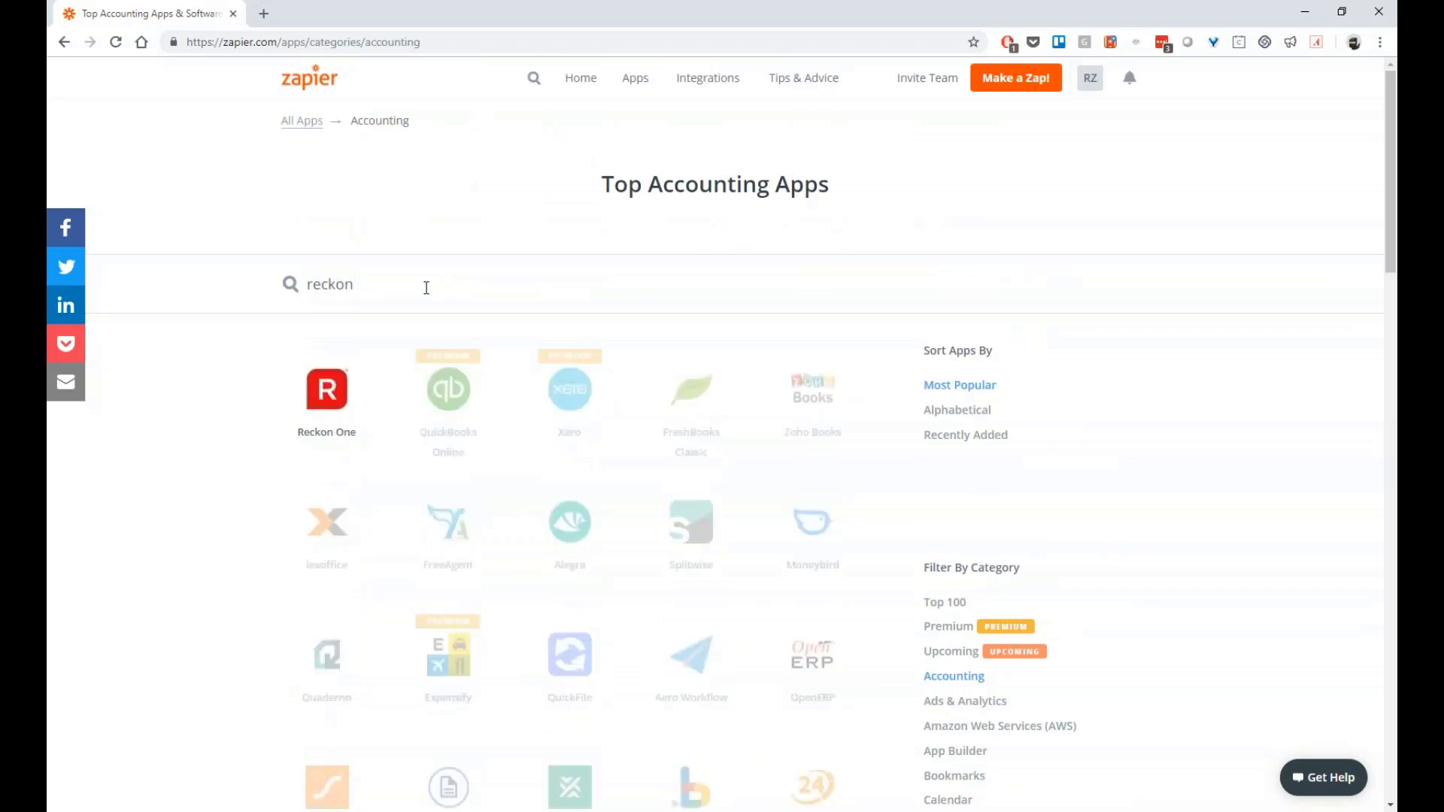
mouse_move(325, 388)
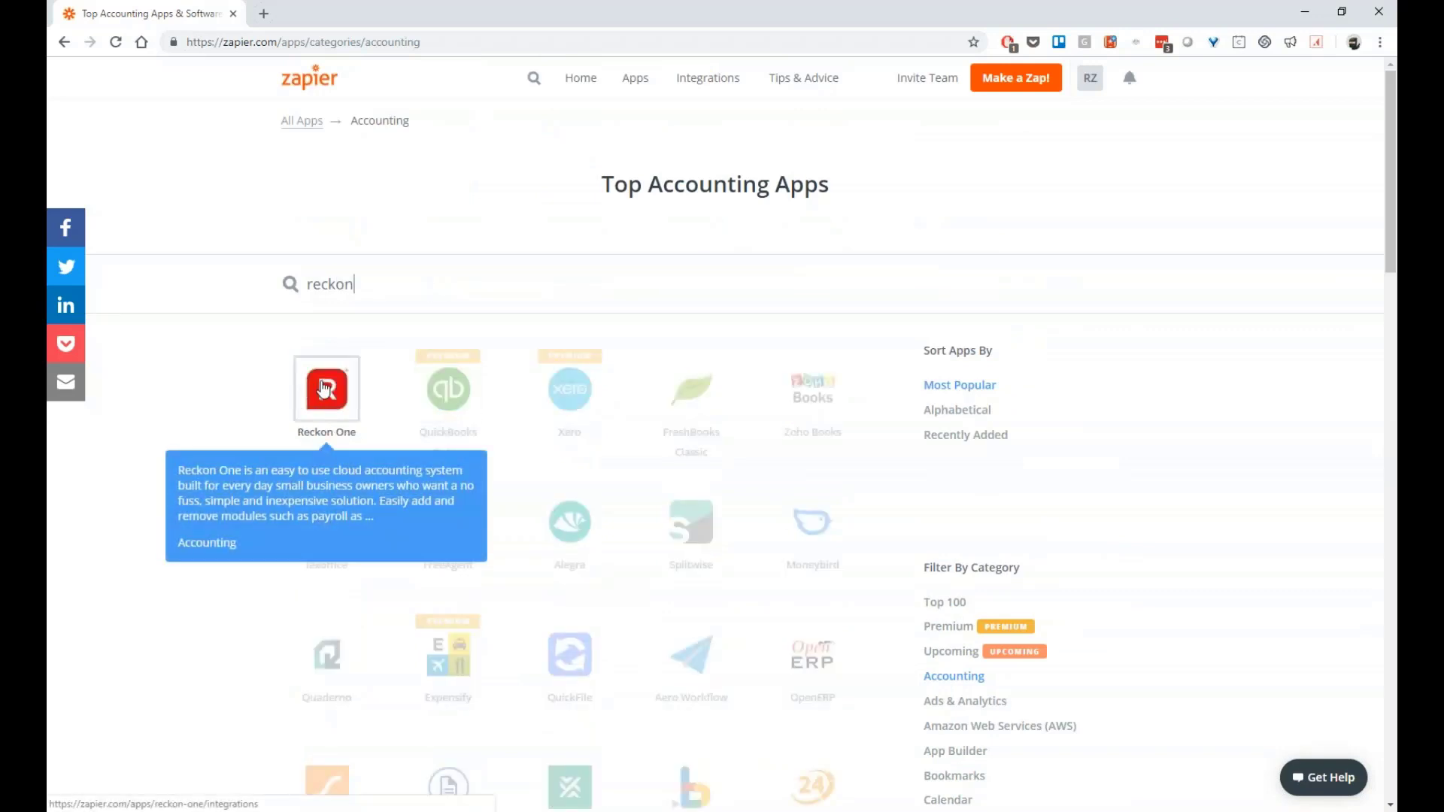
left_click(325, 388)
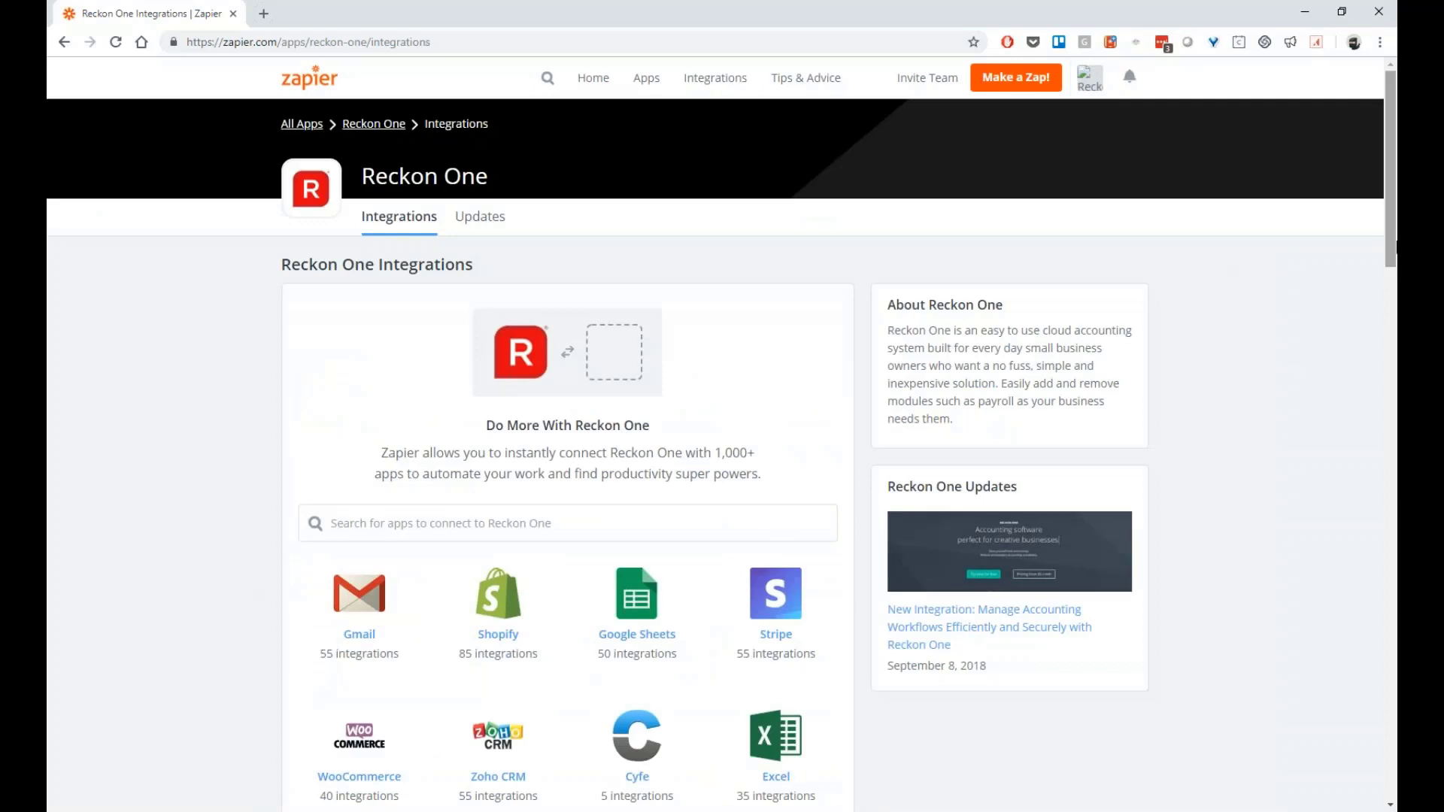
Review Reckon One's integrations, including the Stripe sales receipts template, then go back
left_click_drag(1395, 245, 1395, 297)
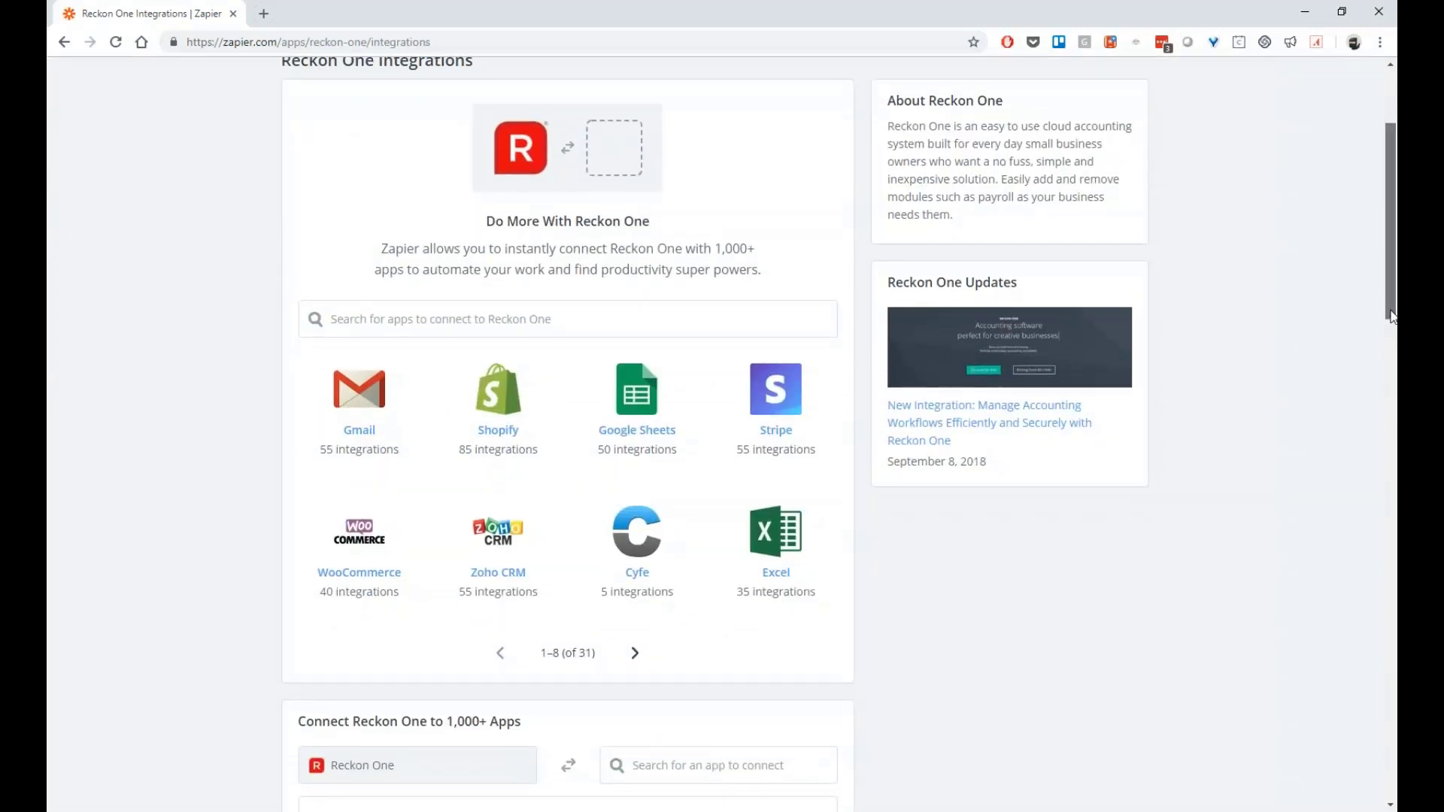
left_click_drag(1392, 314, 1397, 330)
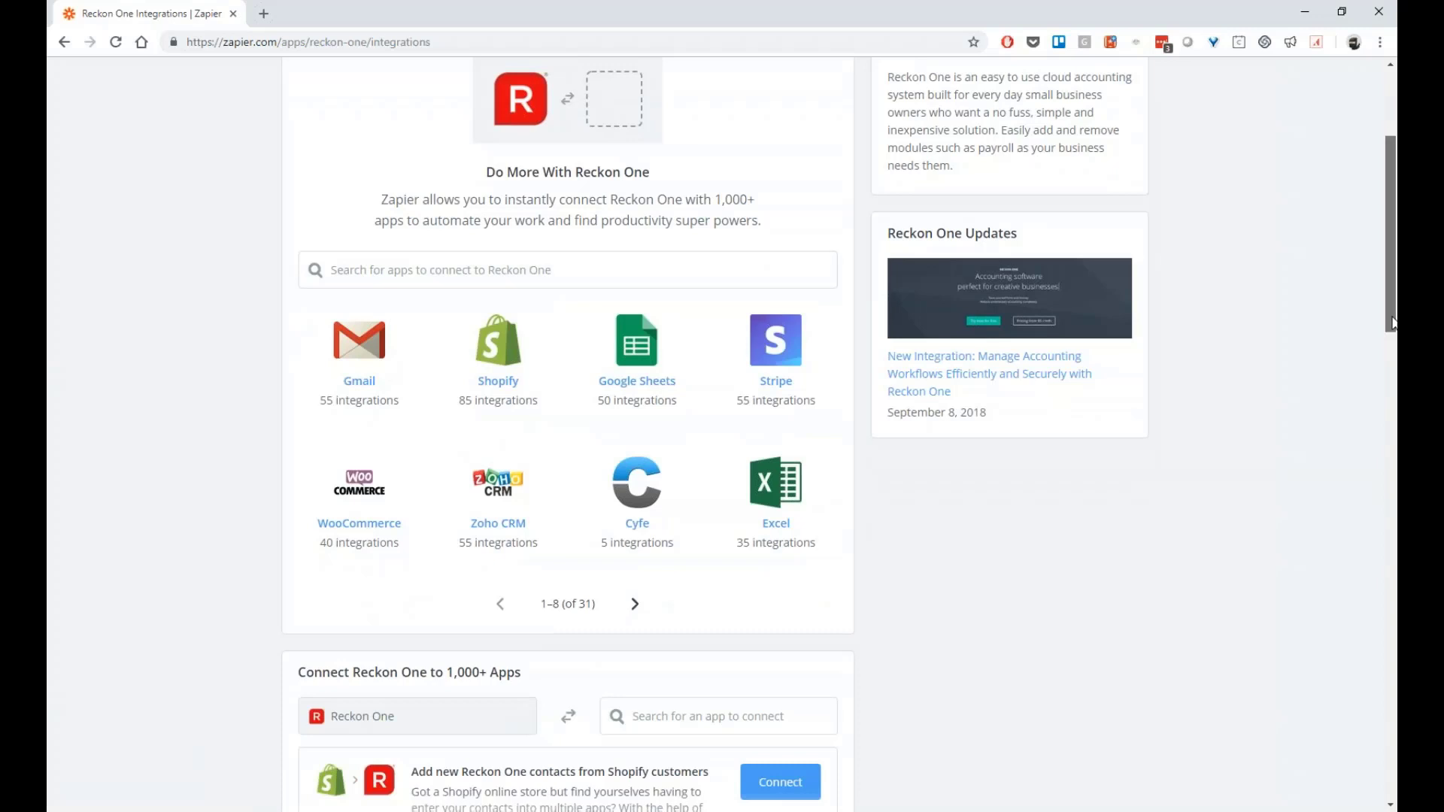
left_click_drag(1393, 326, 1395, 505)
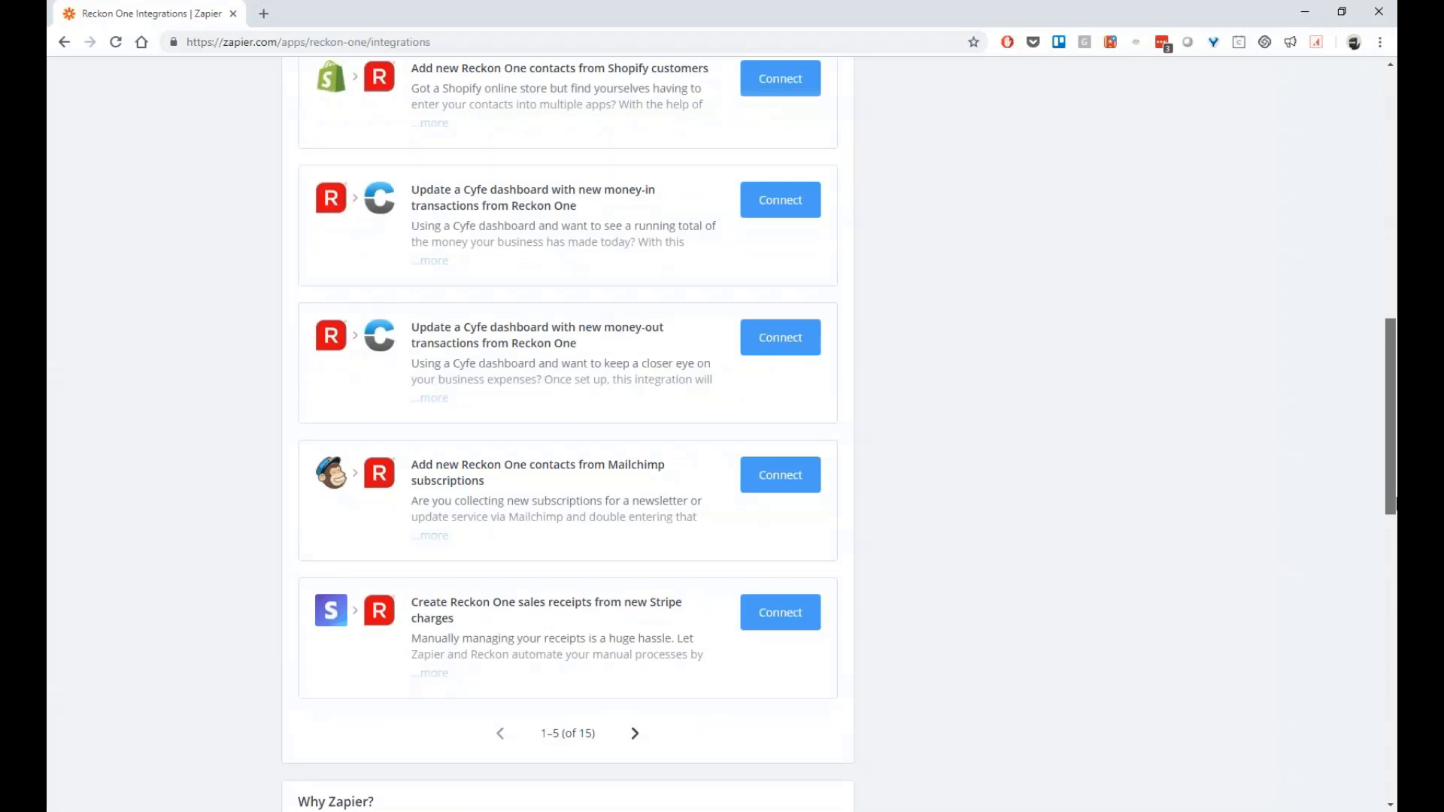
left_click_drag(1394, 505, 1375, 445)
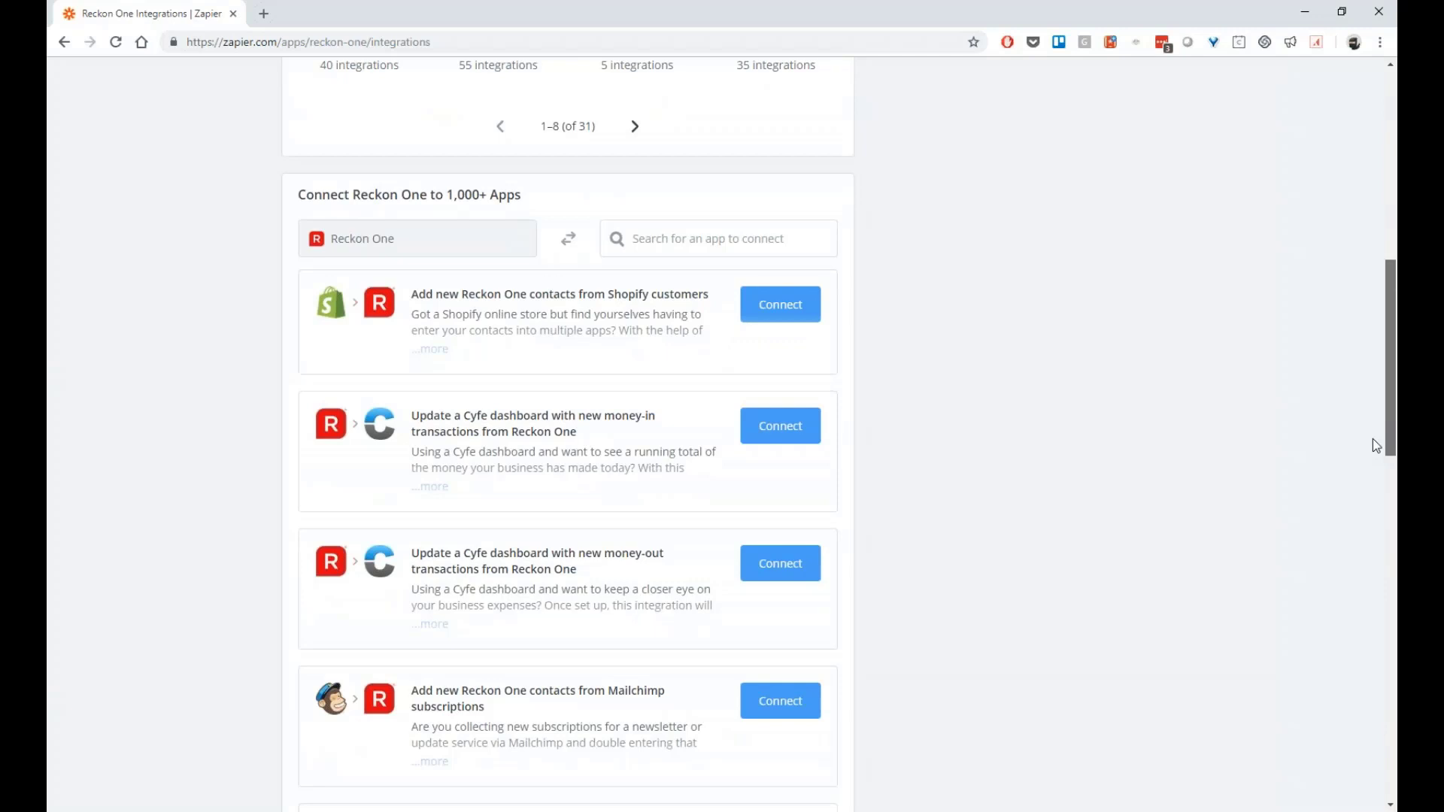
scroll(1372, 440, "down", 1)
scroll(1360, 393, "up", 1)
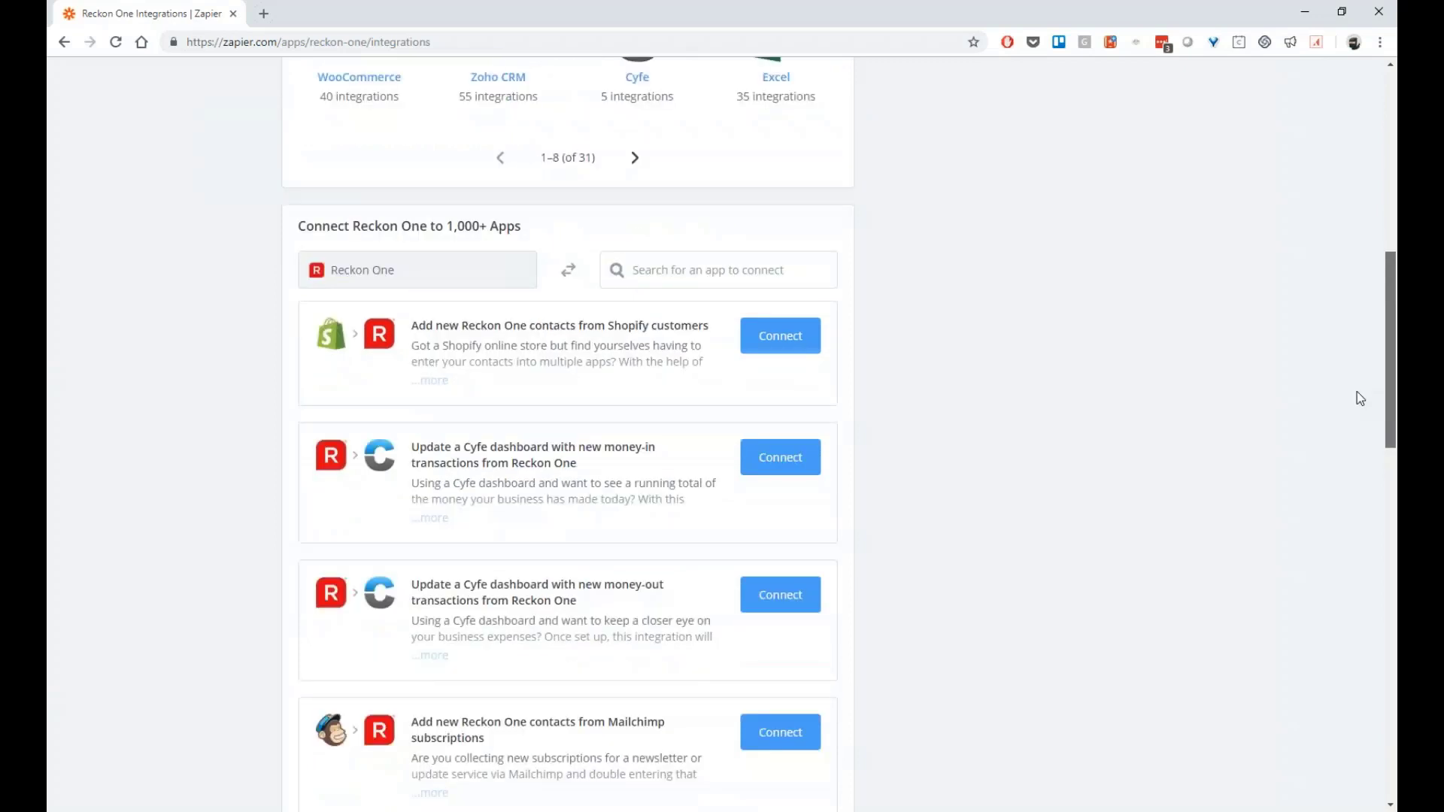
scroll(371, 304, "up", 8)
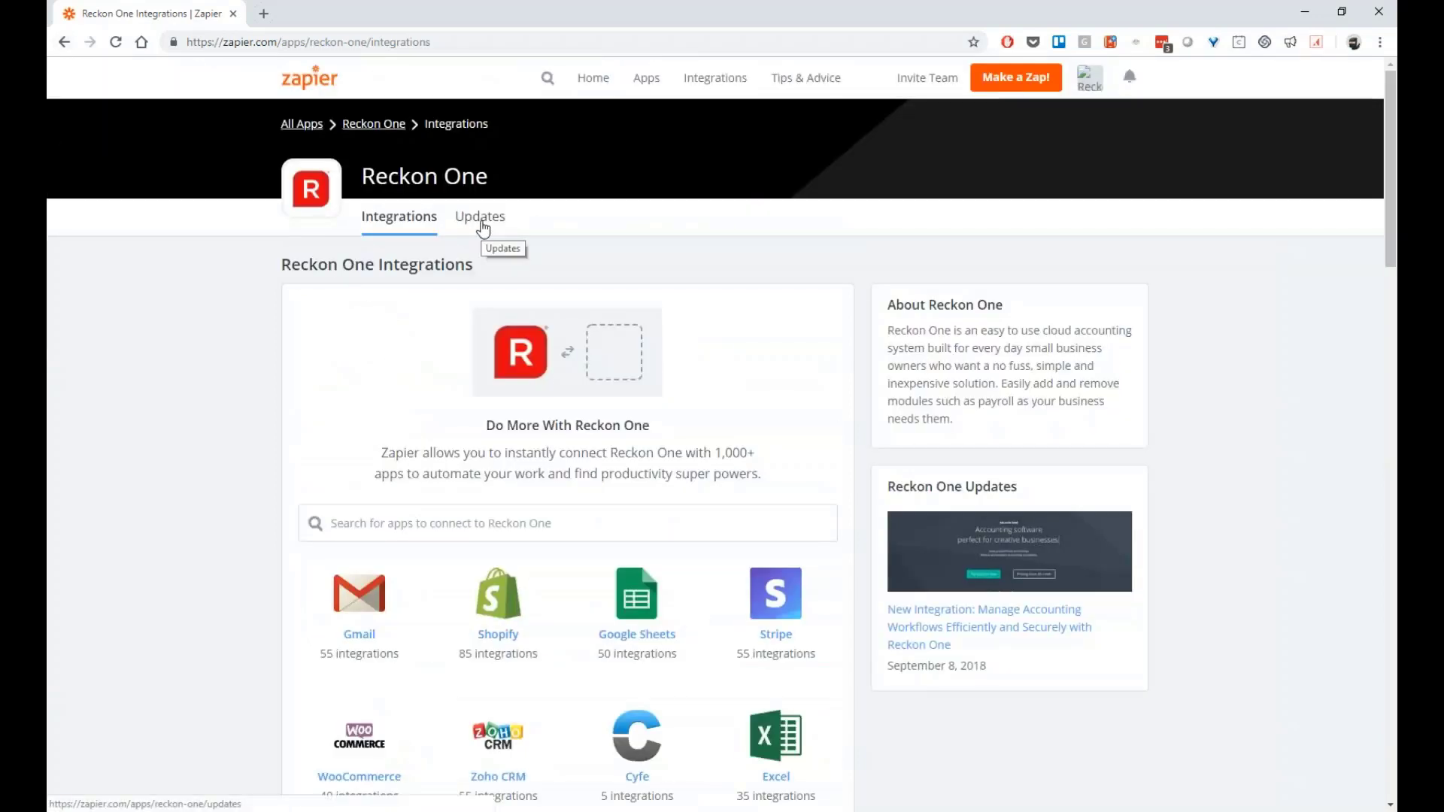
key("alt+Left")
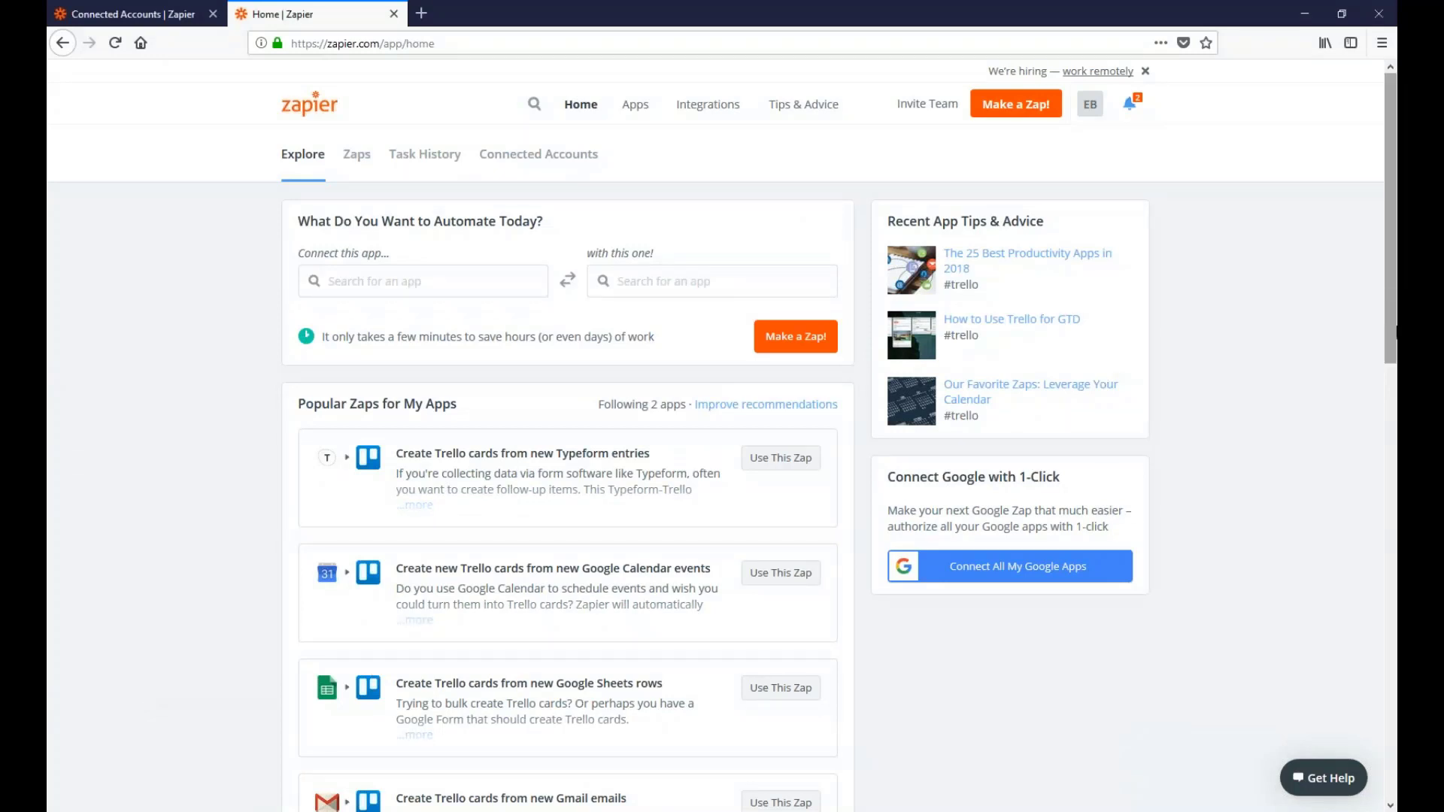
Search 'reckon' in the automation builder and choose Reckon One as the first app
scroll(1394, 352, "down", 1)
scroll(1396, 353, "down", 5)
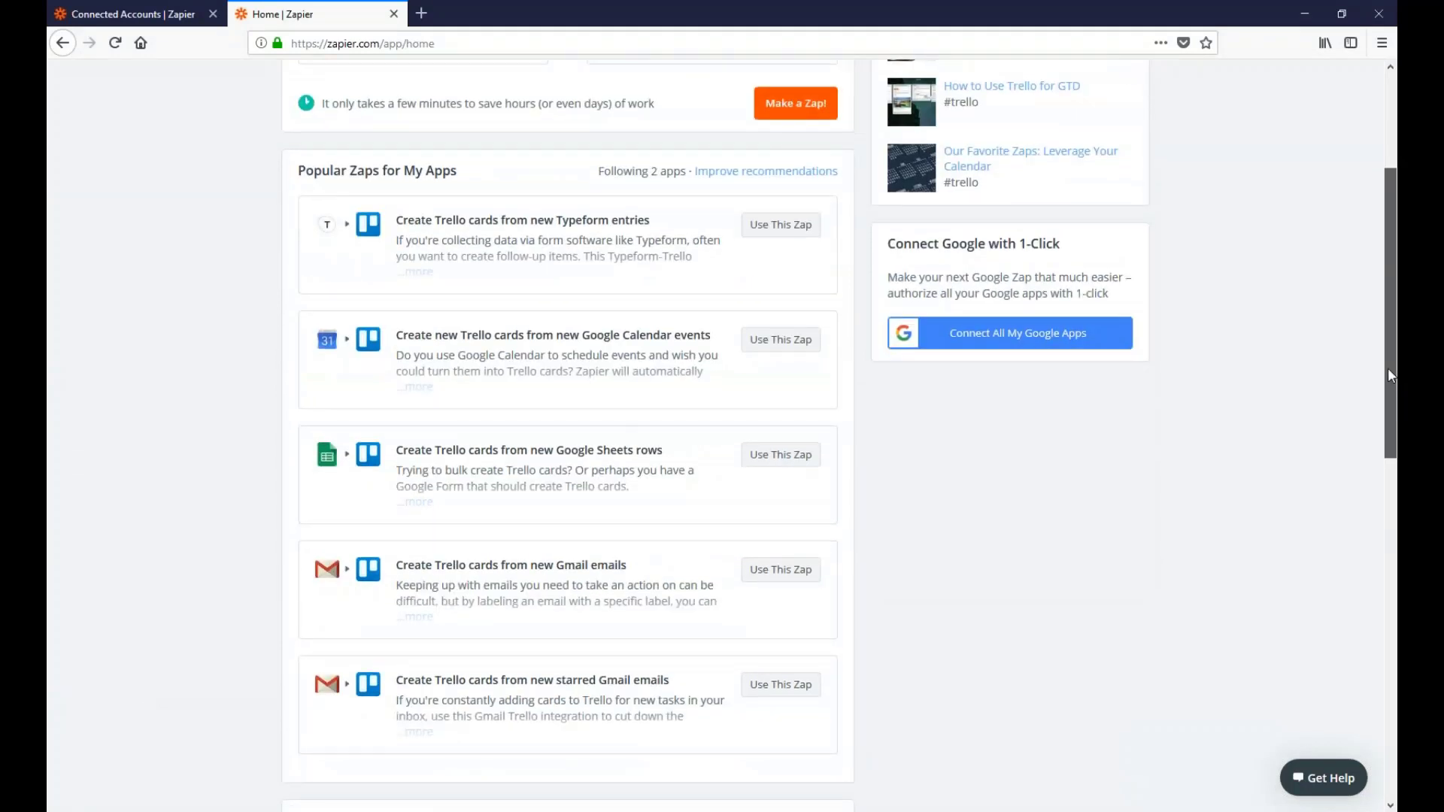
scroll(1388, 368, "up", 2)
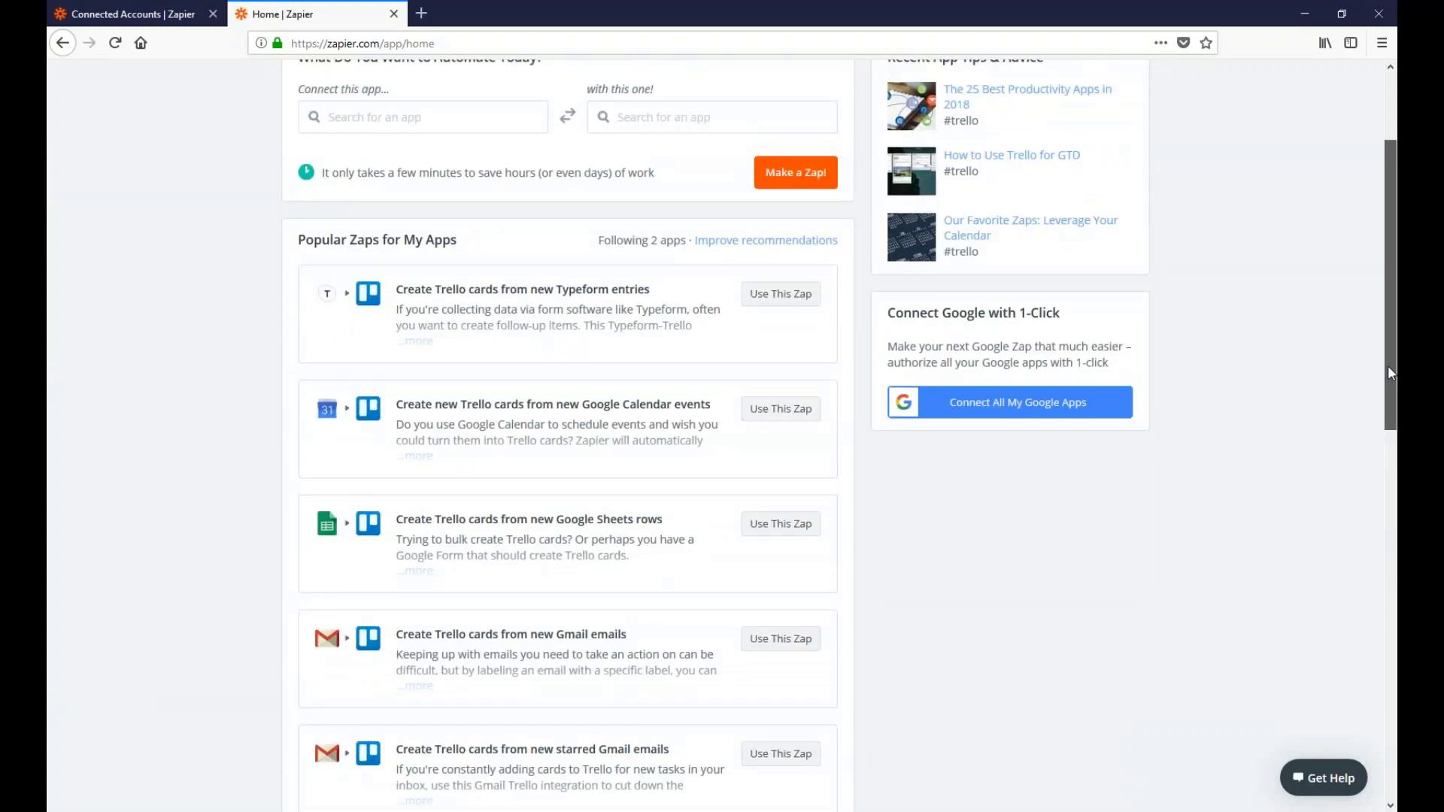
scroll(1385, 341, "up", 4)
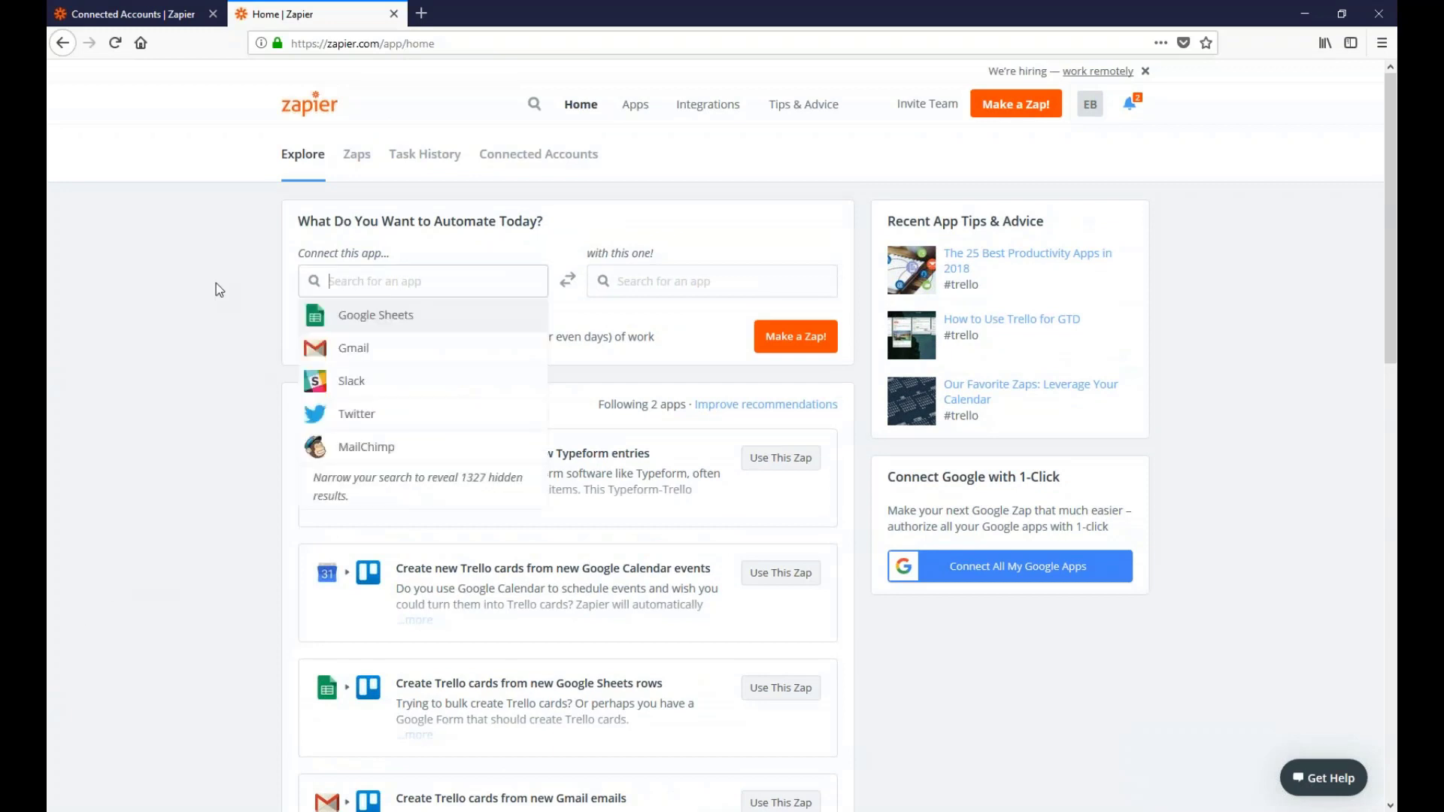
left_click(215, 283)
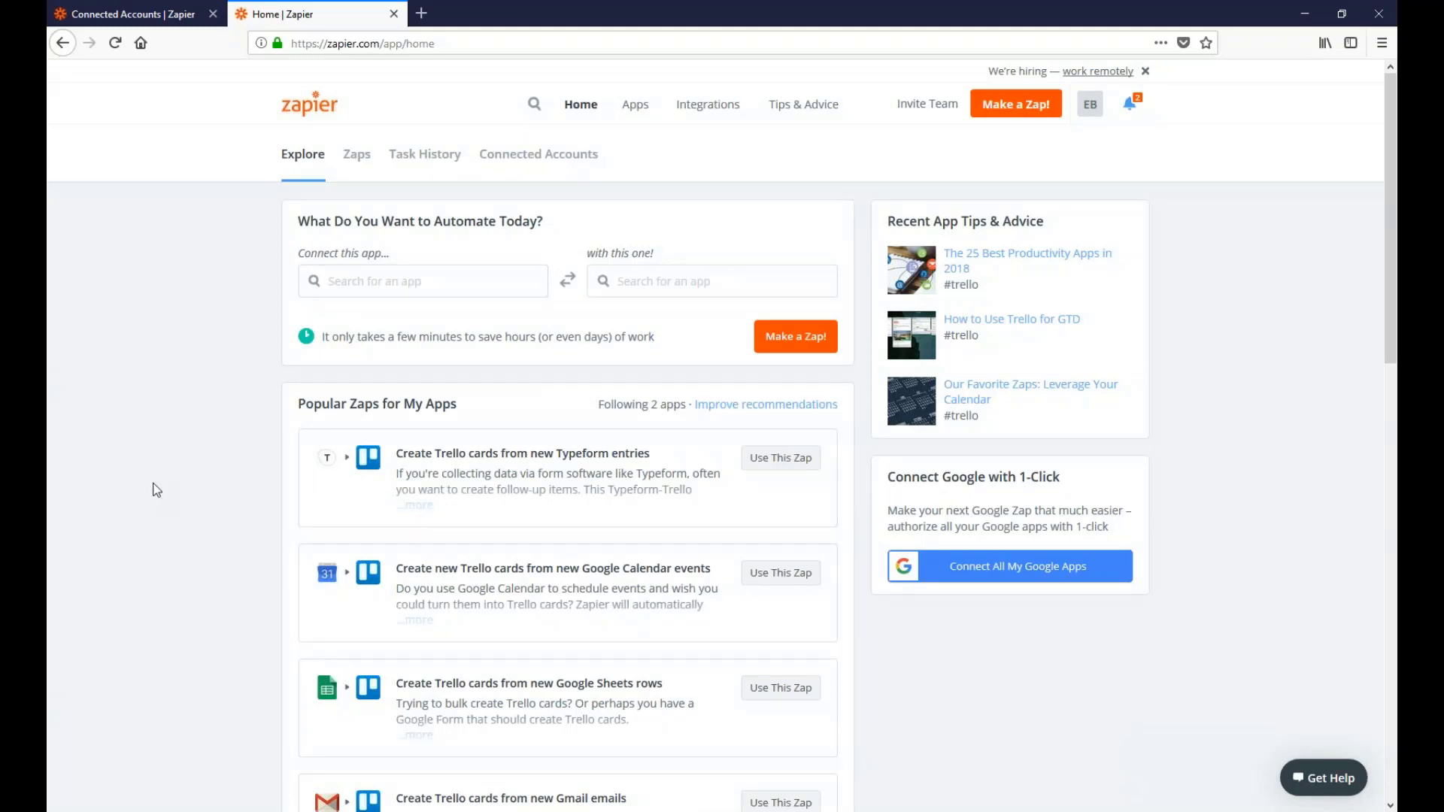
left_click(371, 280)
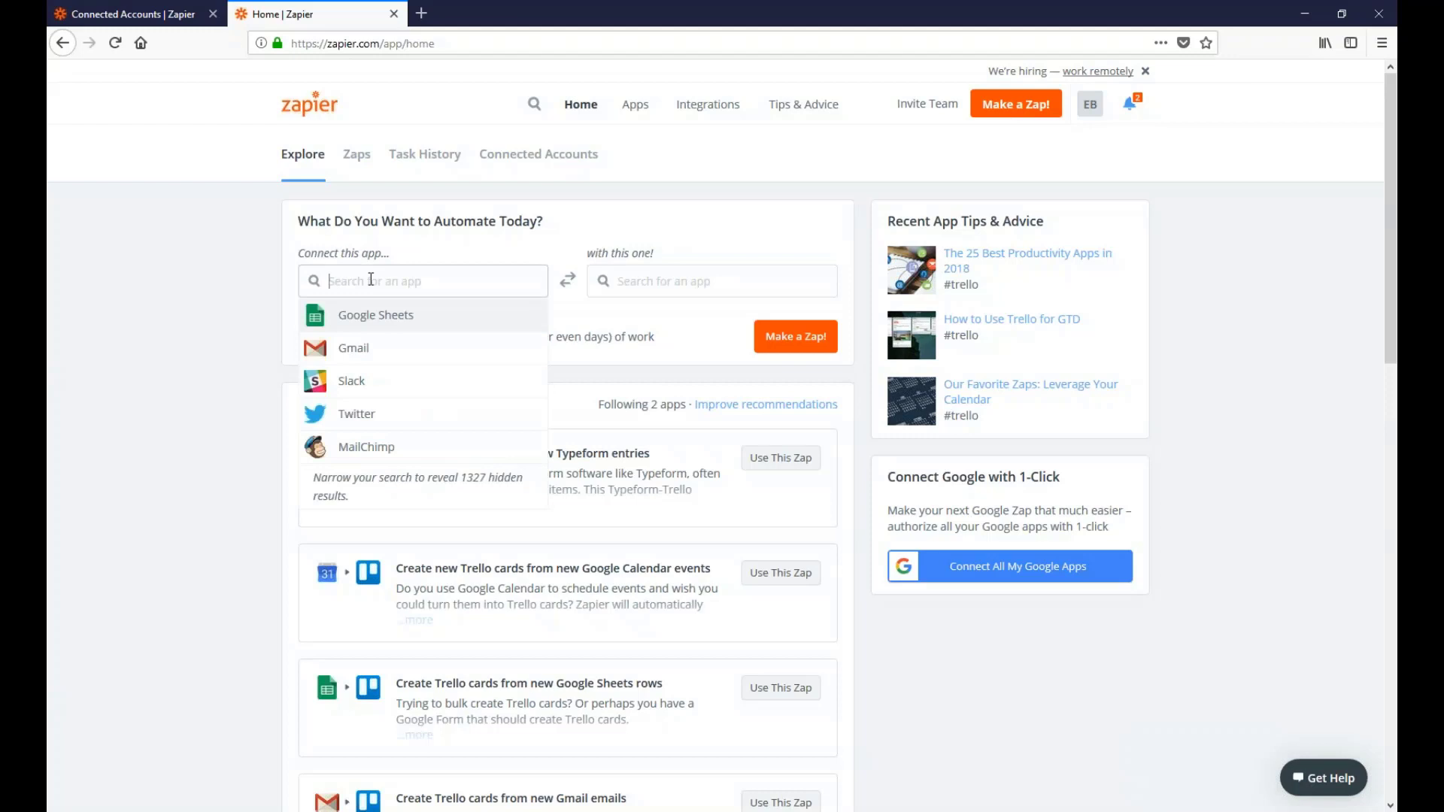
type("reckon")
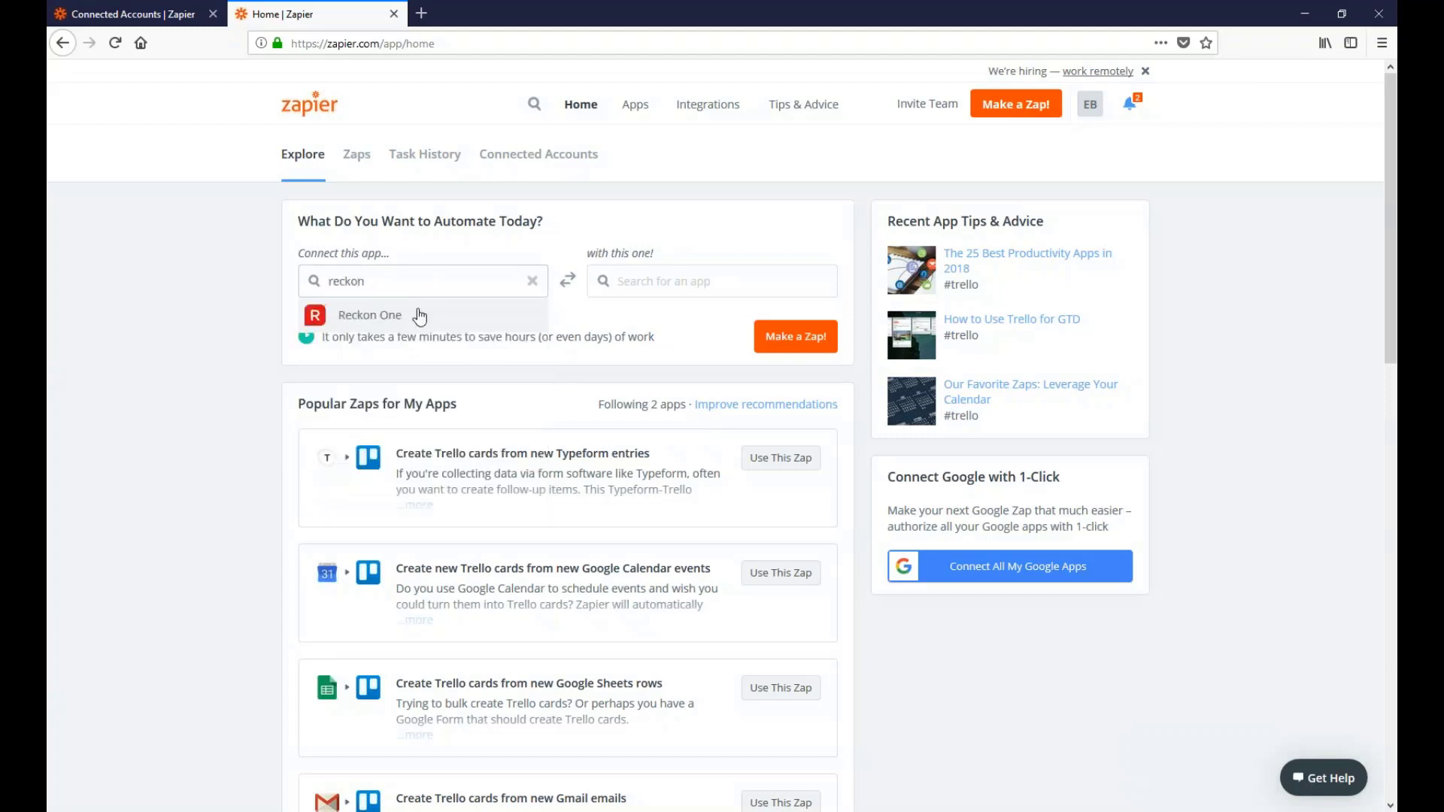
left_click(419, 315)
left_click(656, 286)
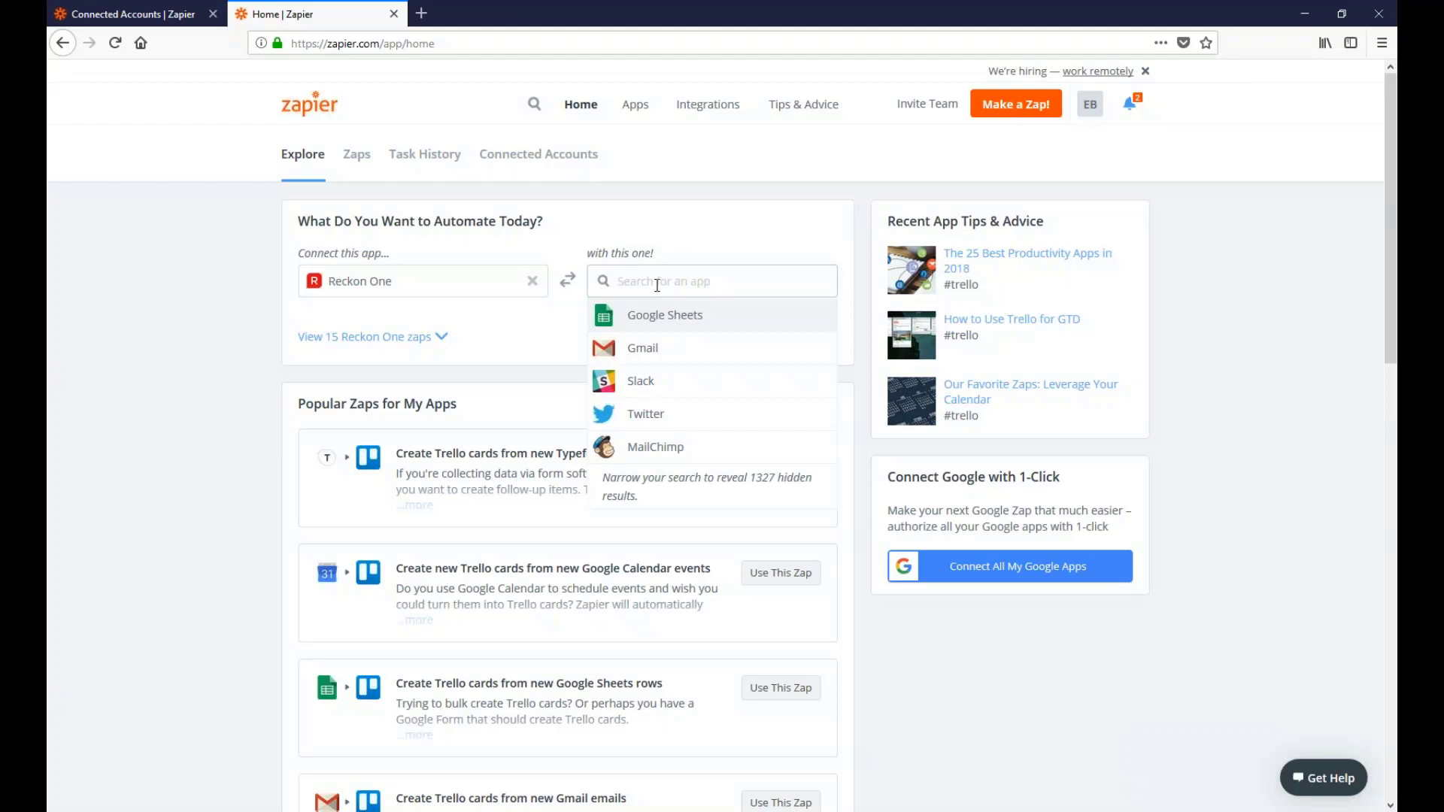
Pick Gmail as the second app, with New Payment as trigger and Send Email as action
left_click(641, 348)
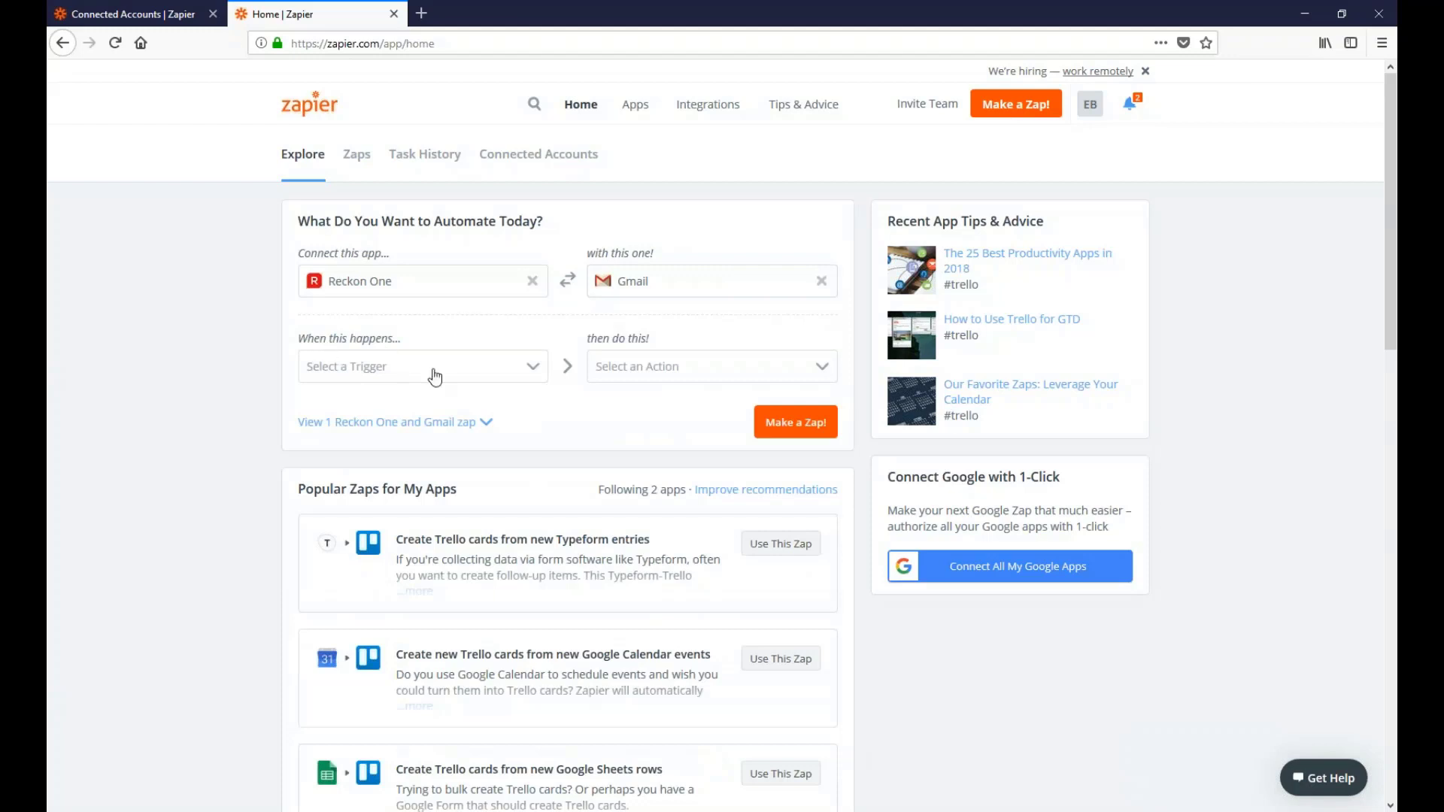
left_click(533, 372)
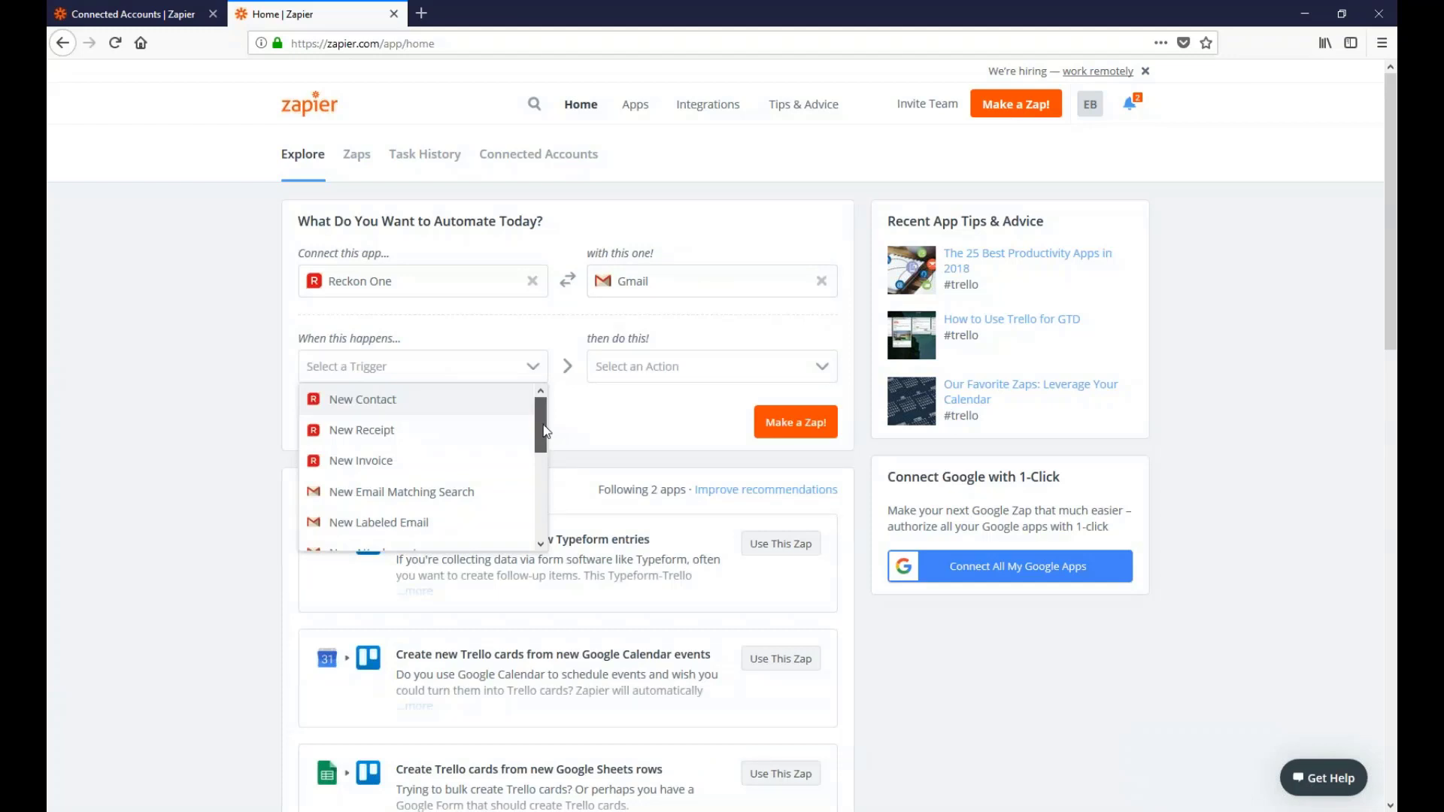
left_click_drag(546, 431, 548, 516)
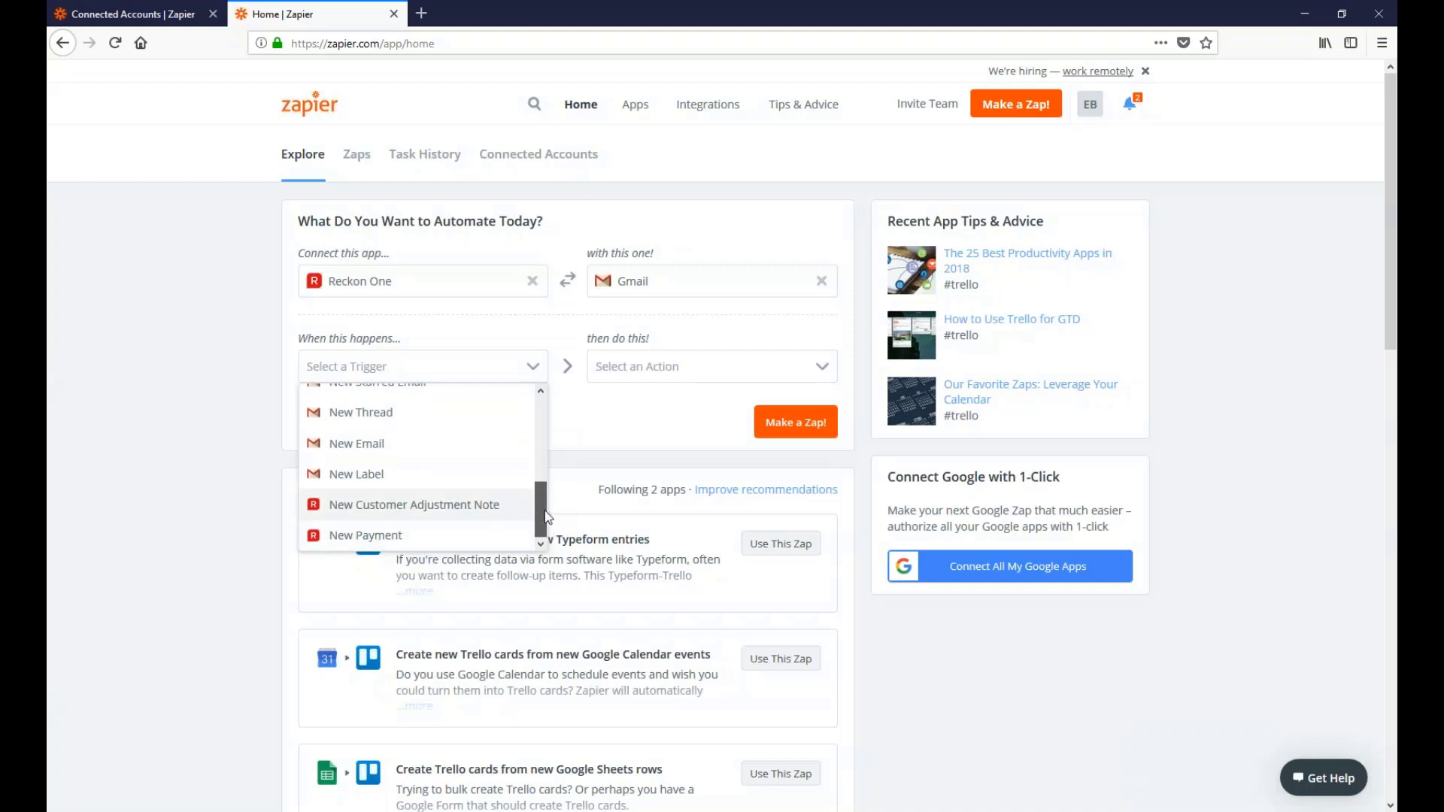
left_click_drag(547, 518, 535, 431)
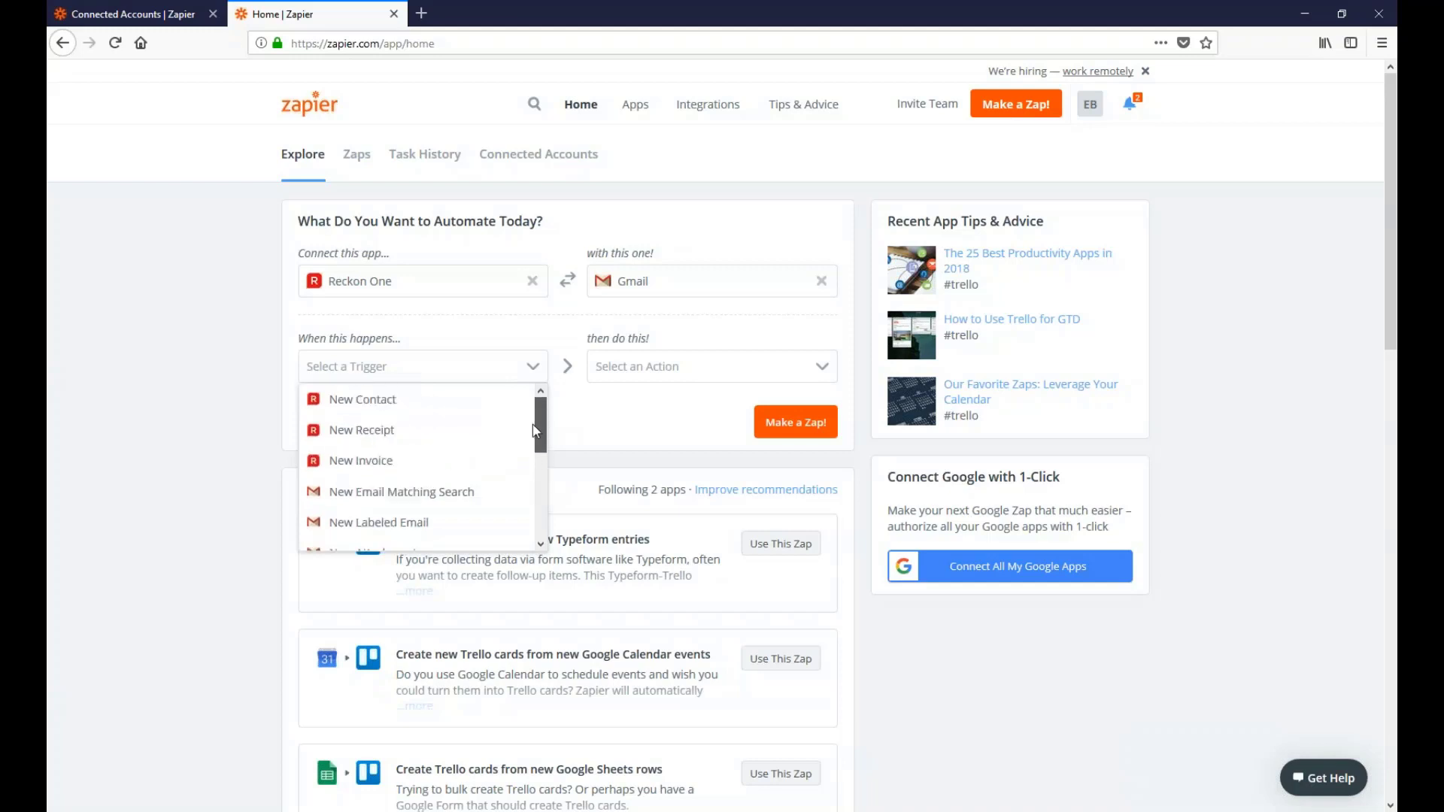
scroll(530, 409, "down", 5)
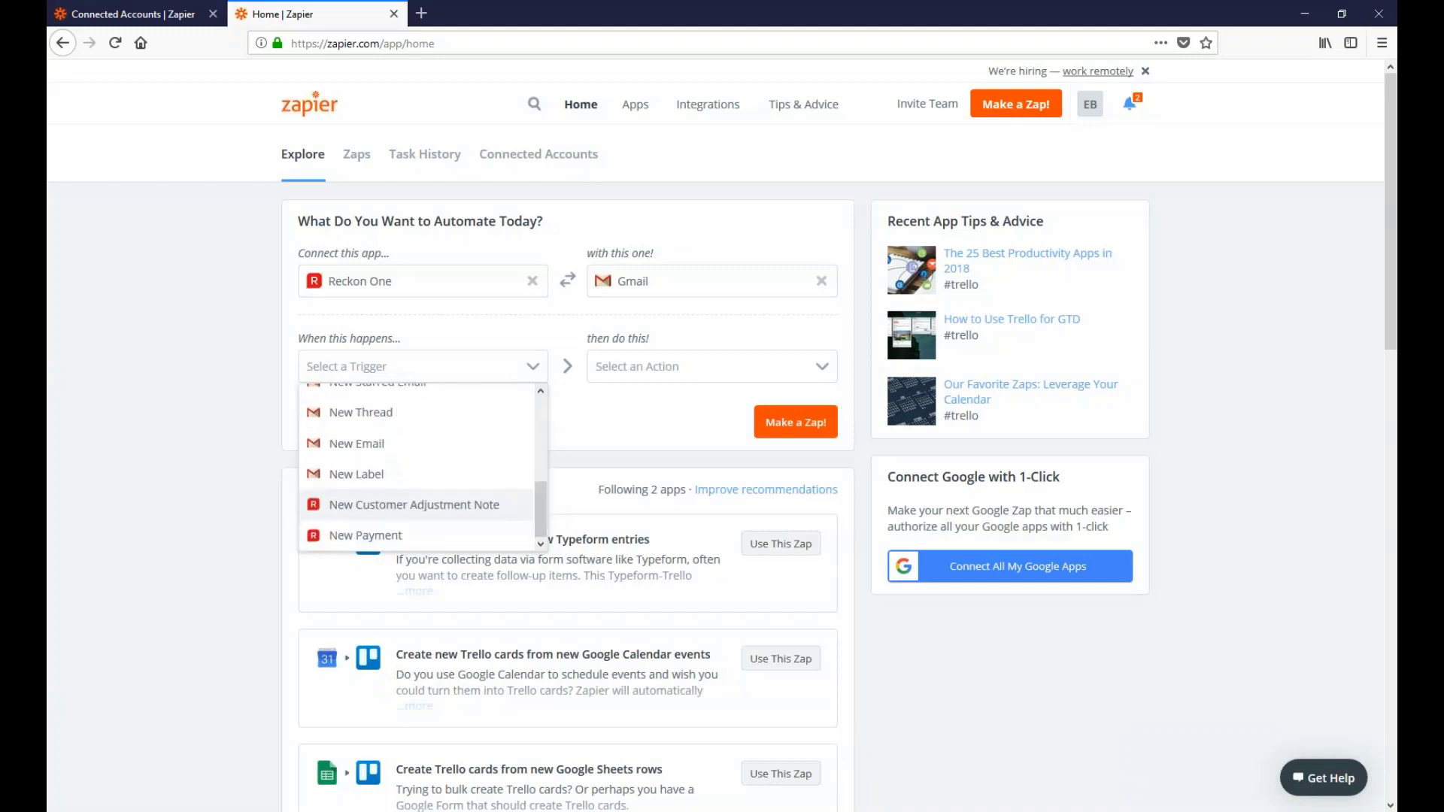
left_click(396, 539)
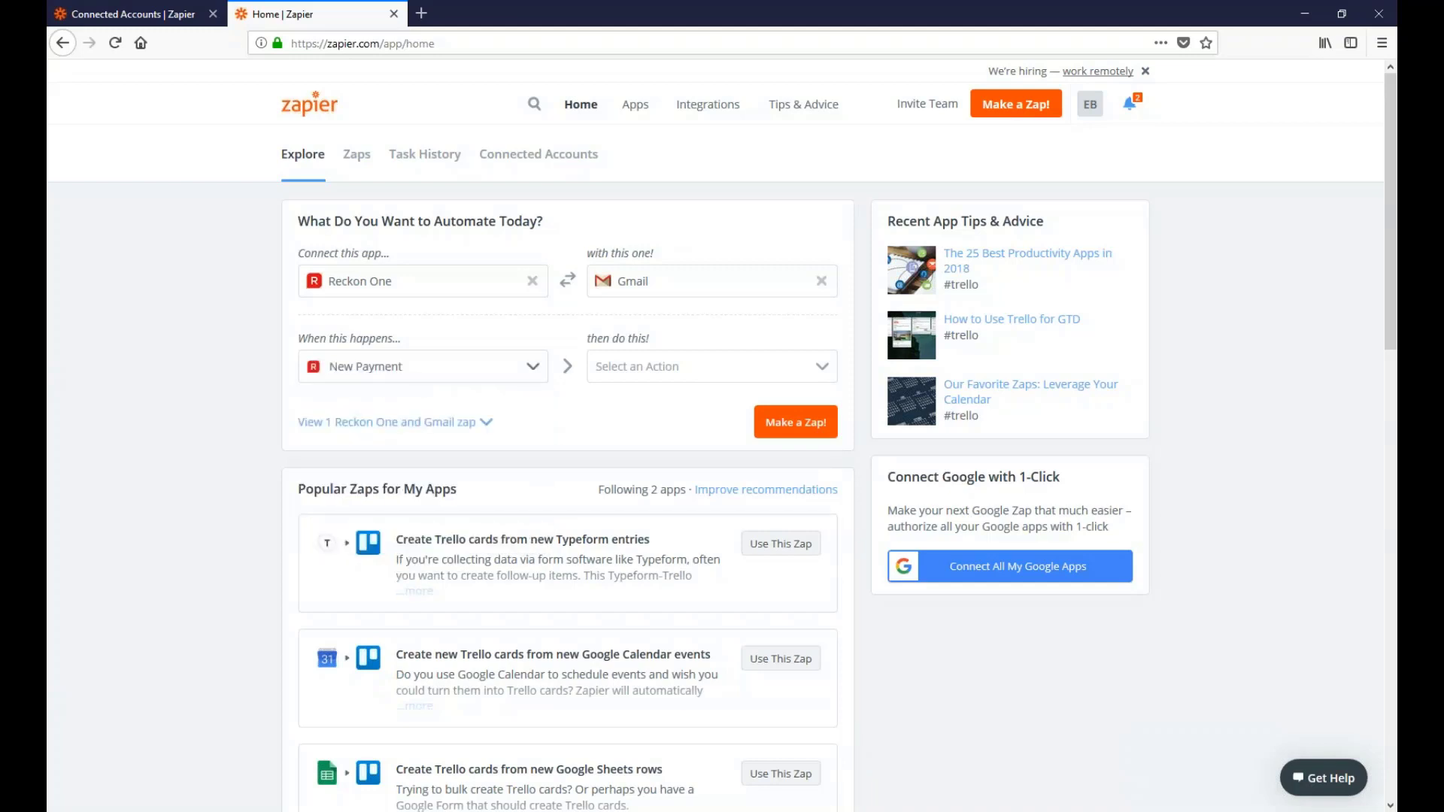
left_click(825, 371)
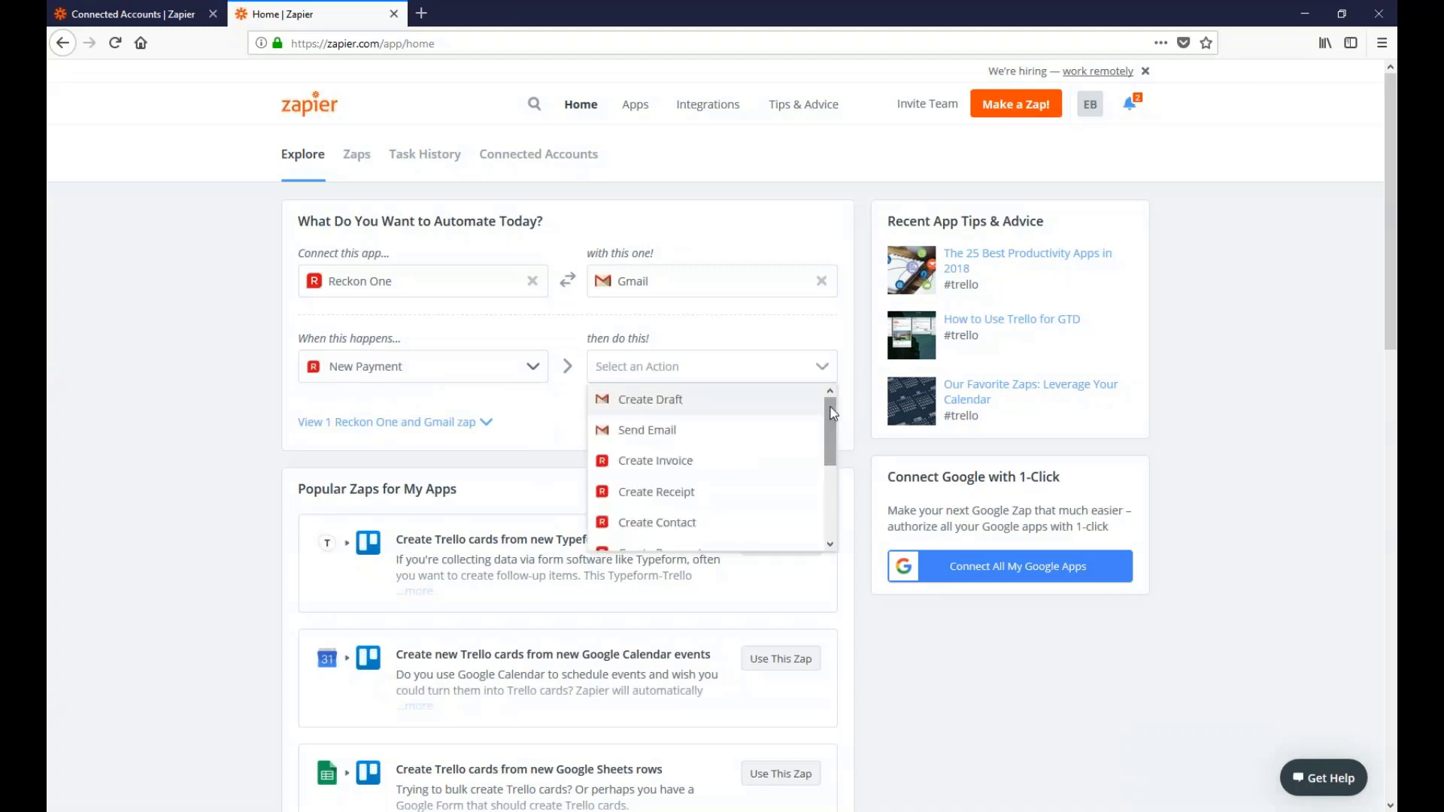
left_click(669, 430)
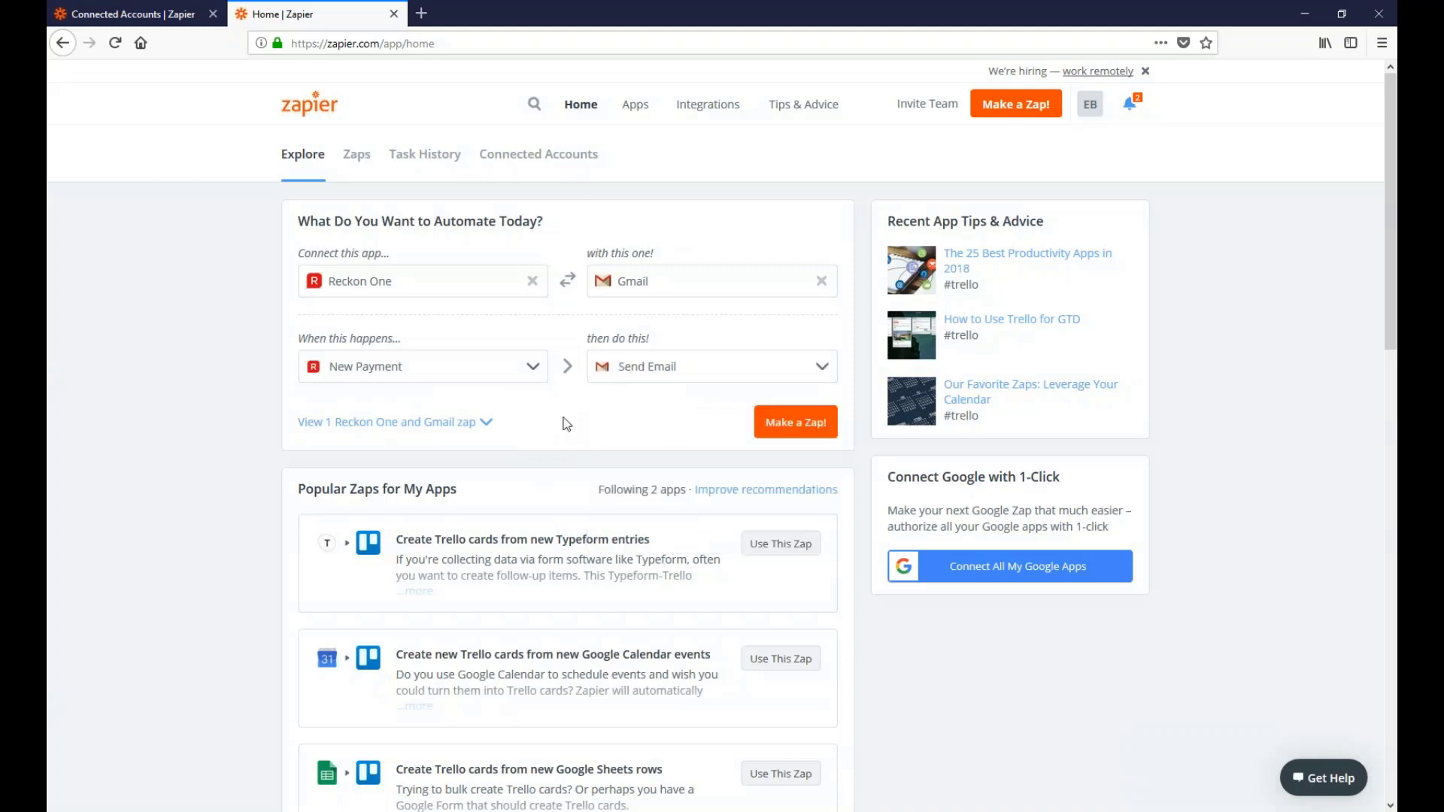
Create the zap 'R1 payments to gmail' and sign in to Reckon One for its trigger
left_click(809, 428)
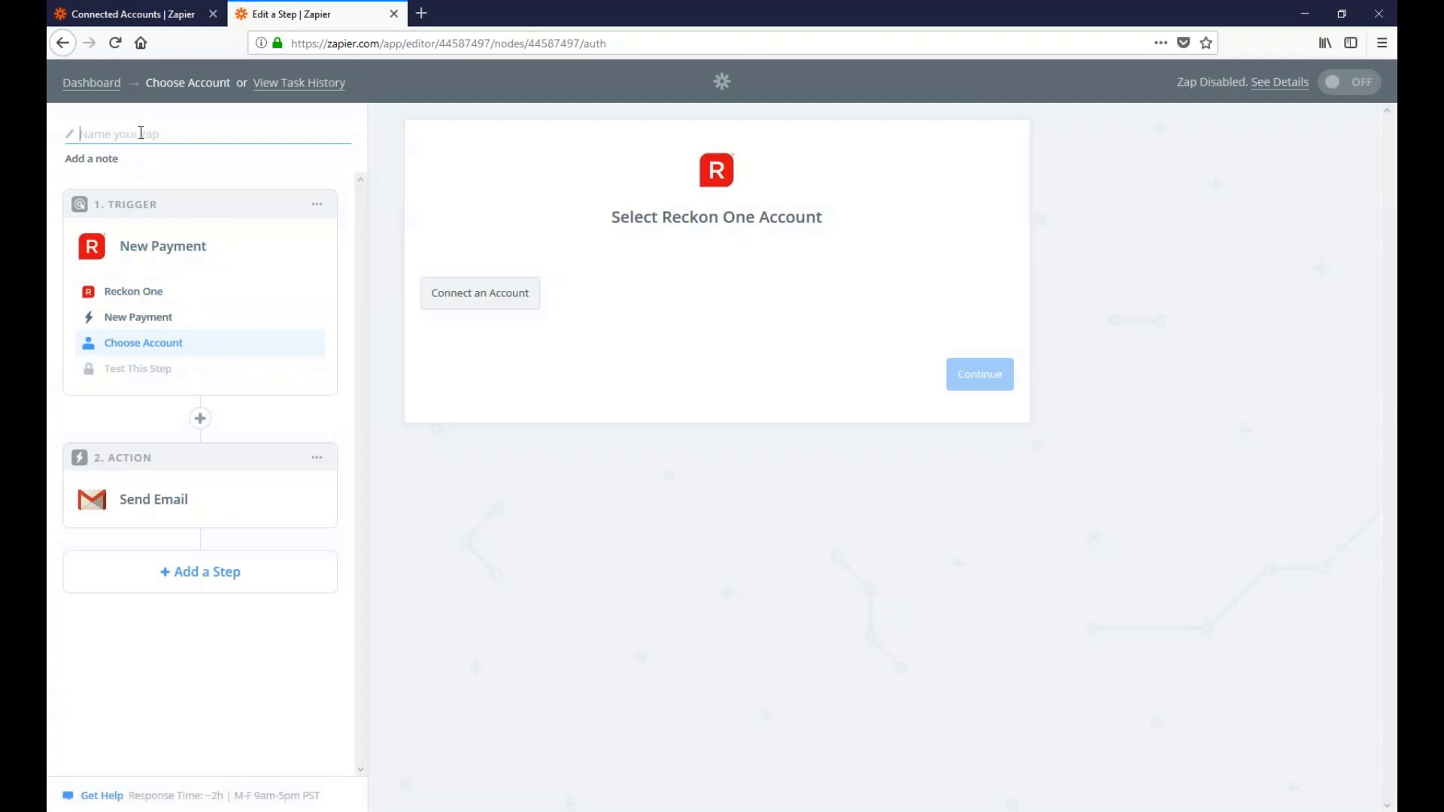
type("R1 payments to gmail")
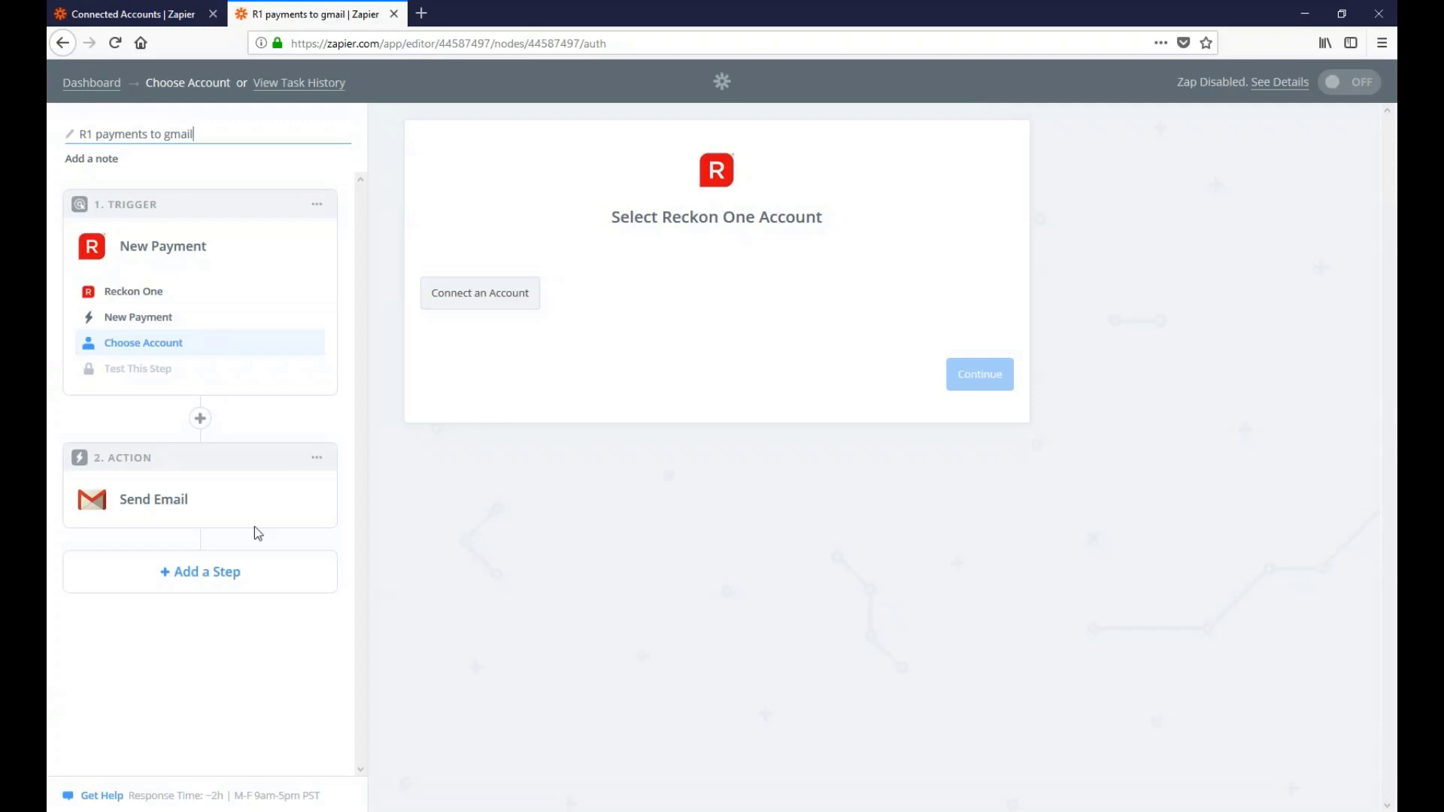
left_click(464, 297)
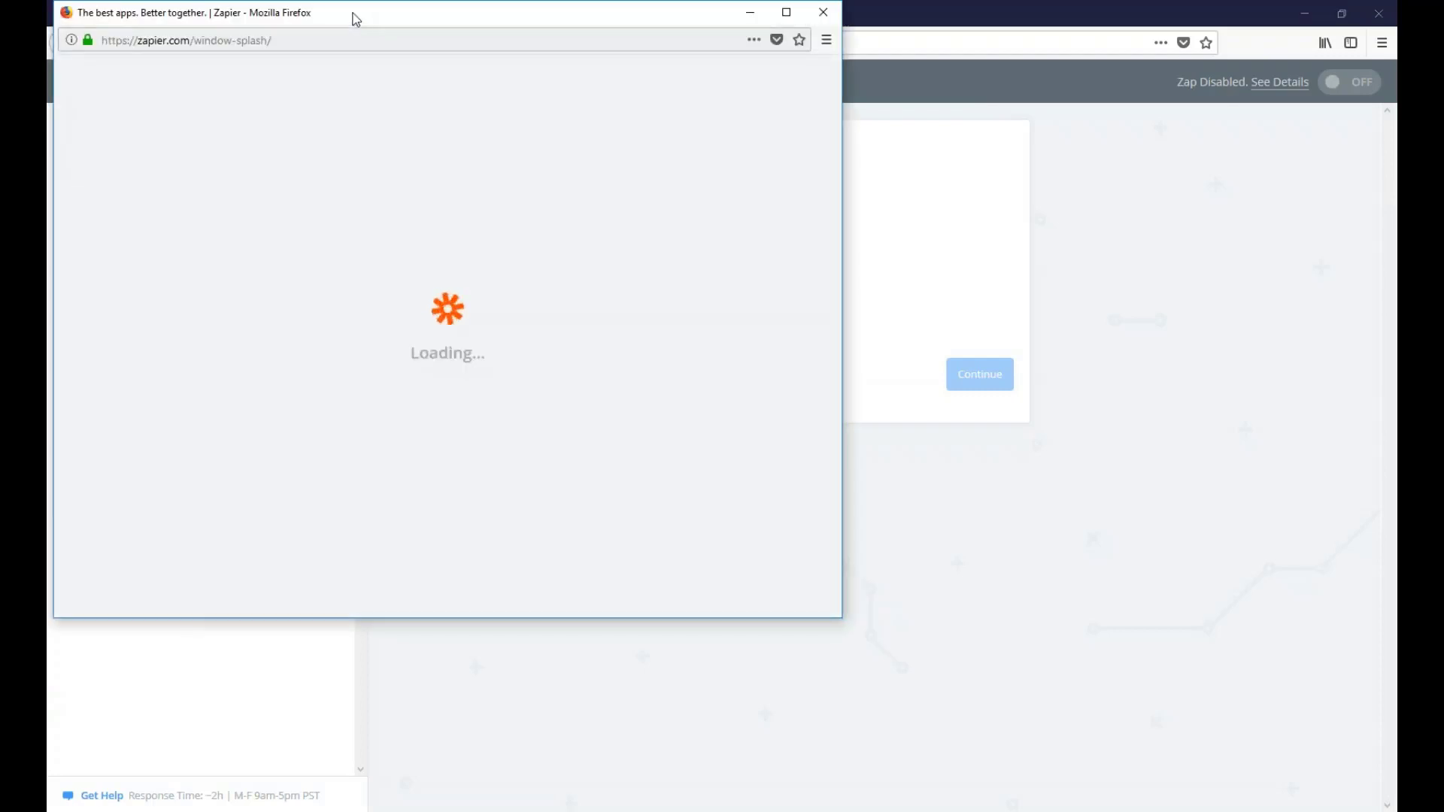
left_click_drag(356, 18, 622, 91)
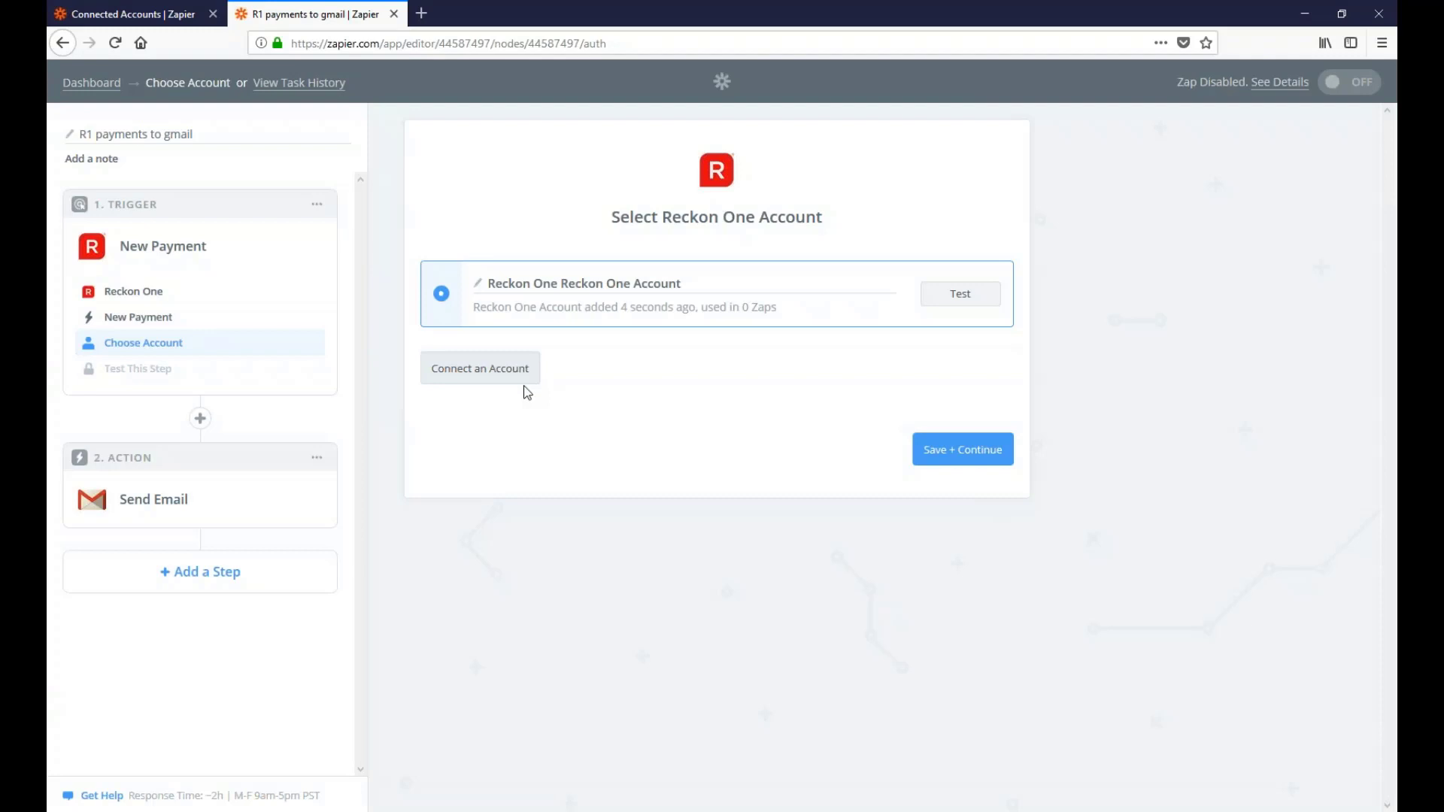
Test the Reckon One account, give it a custom account name, and save it
left_click(967, 299)
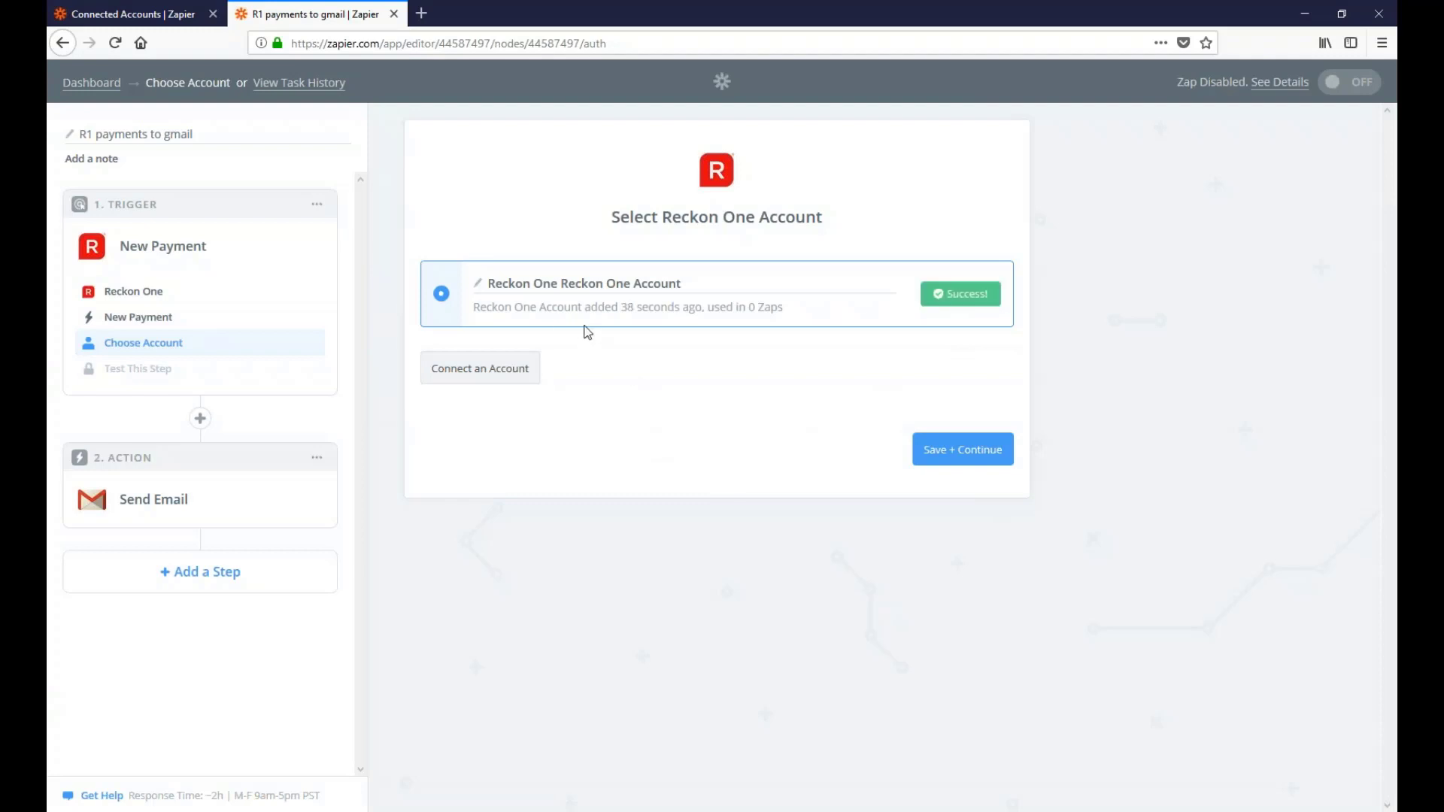
left_click(477, 283)
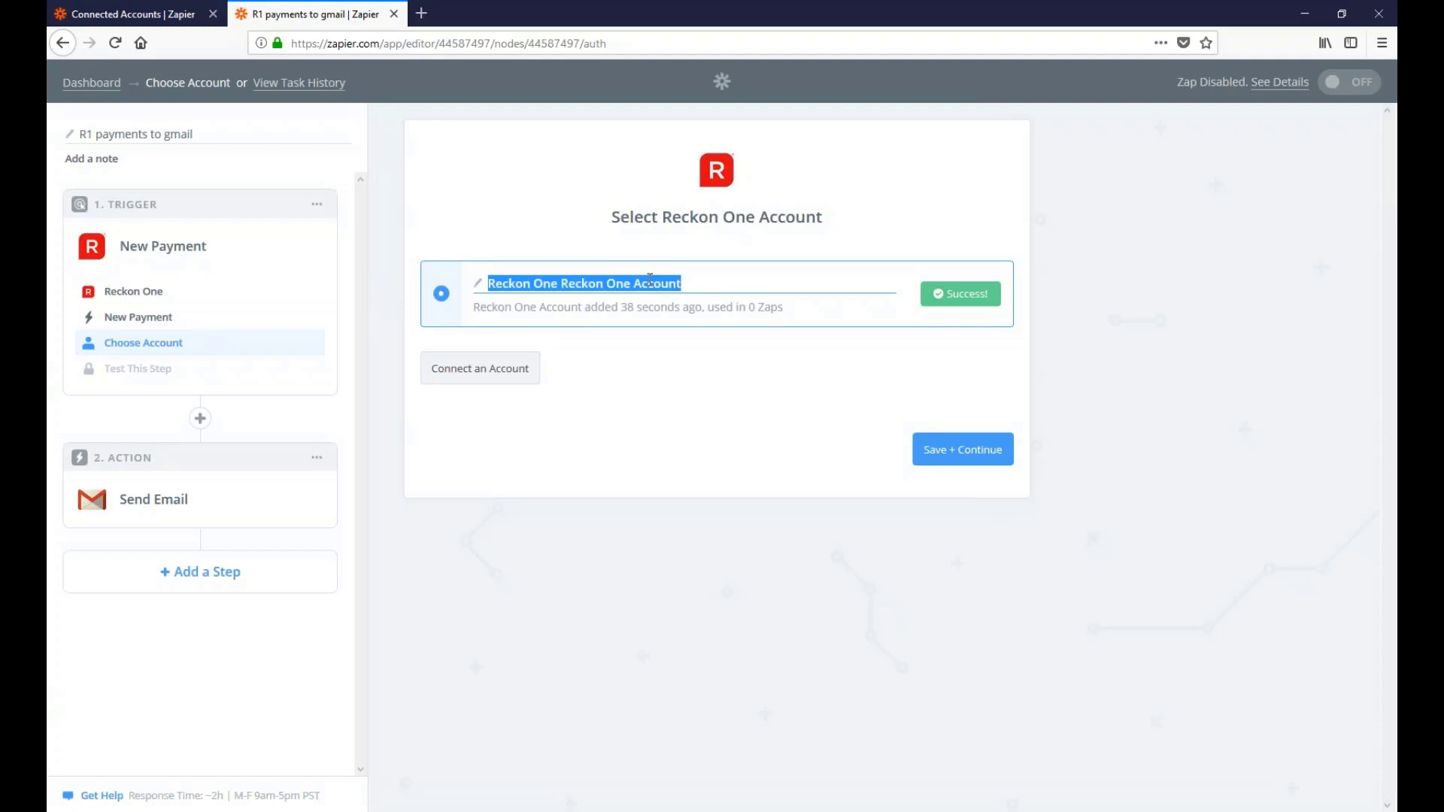
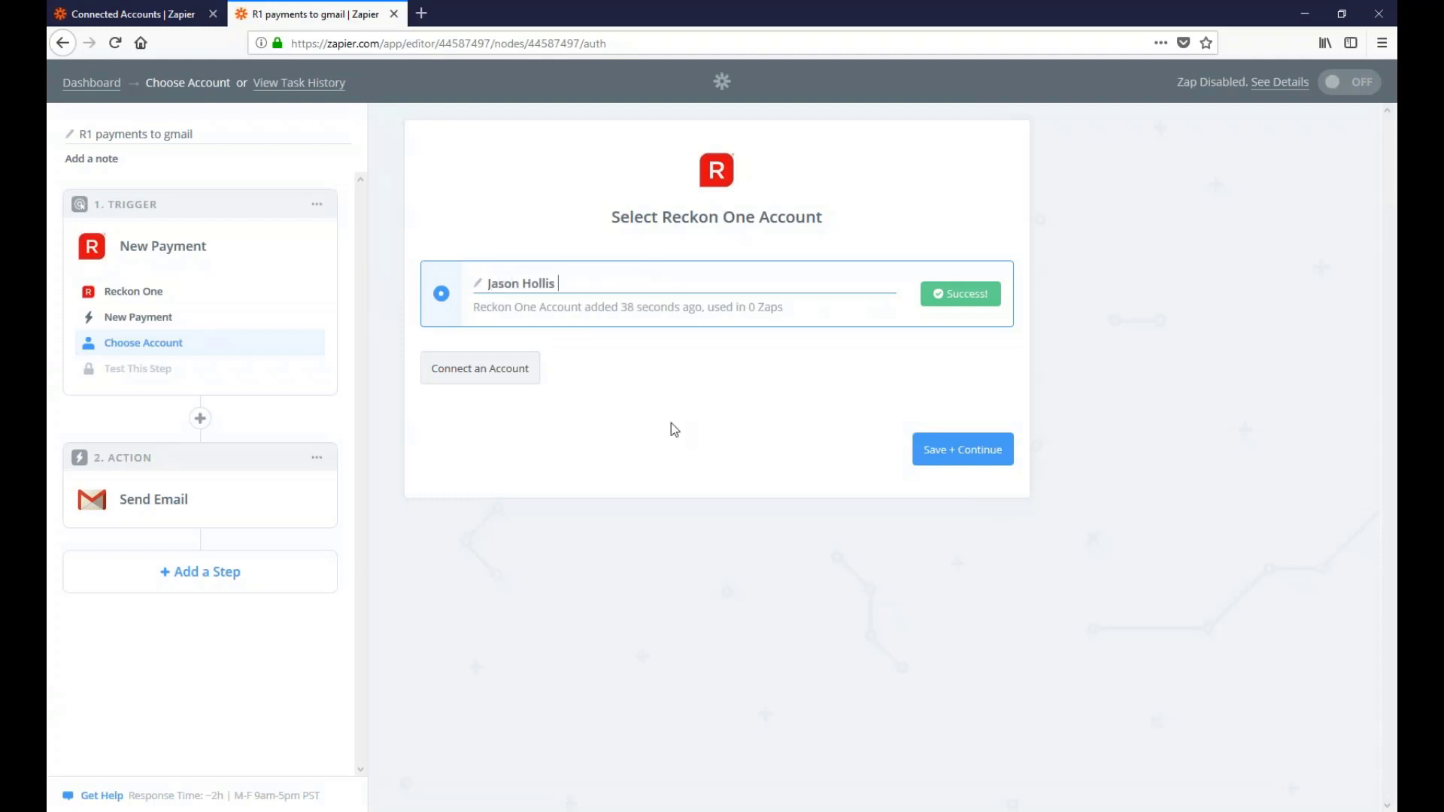
type("R1")
left_click(696, 468)
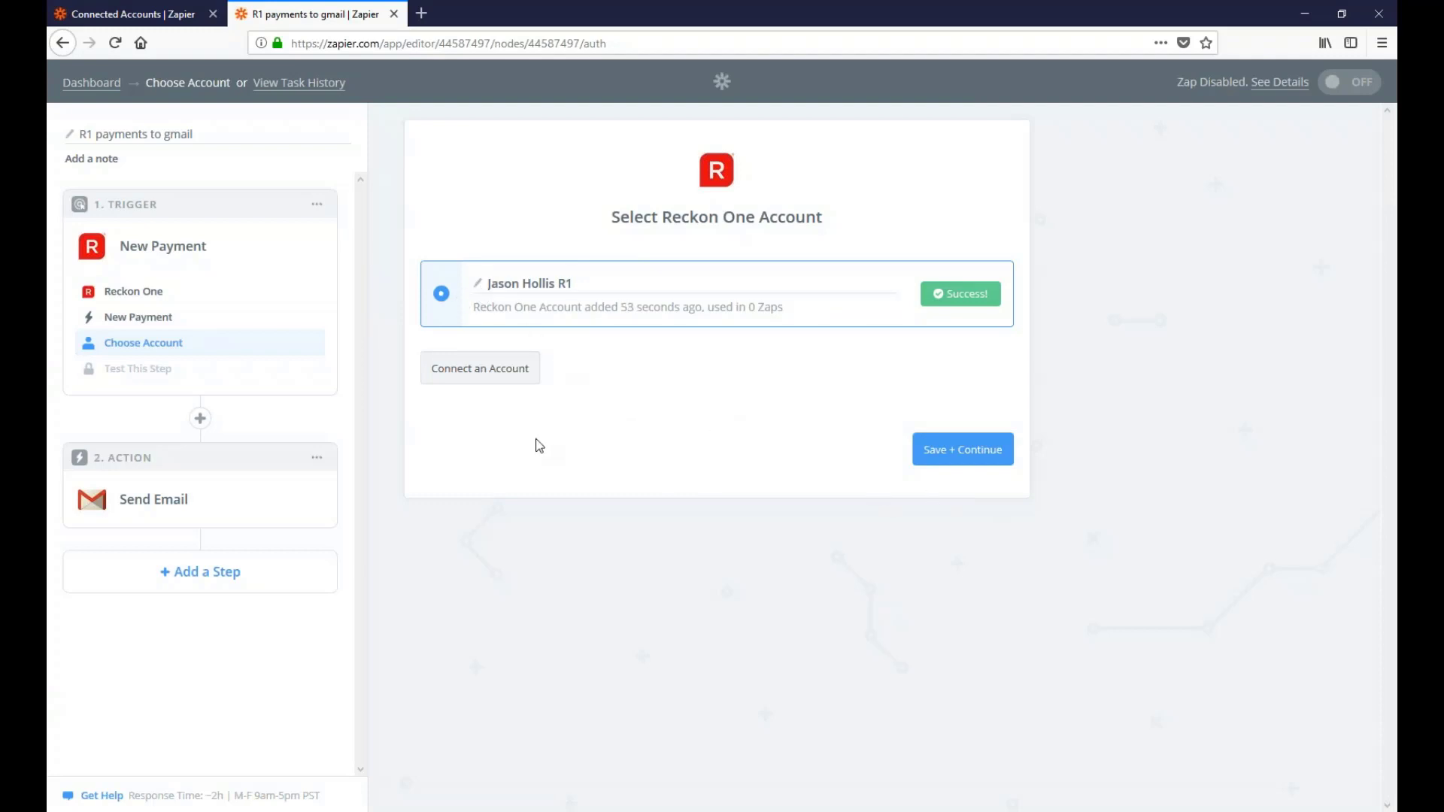
left_click(963, 450)
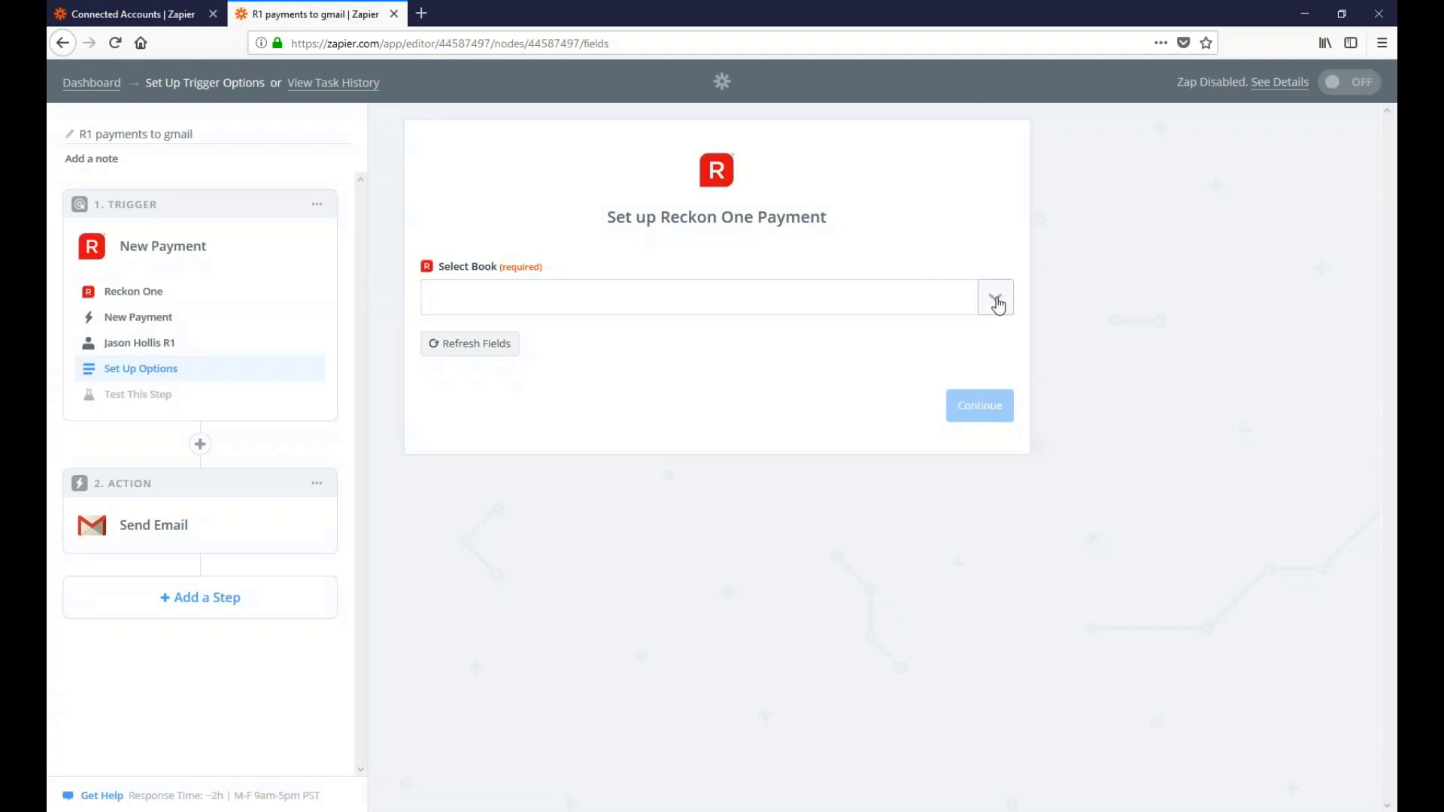
Set the New Payment trigger's book to csvTest3 and continue to testing
left_click(997, 299)
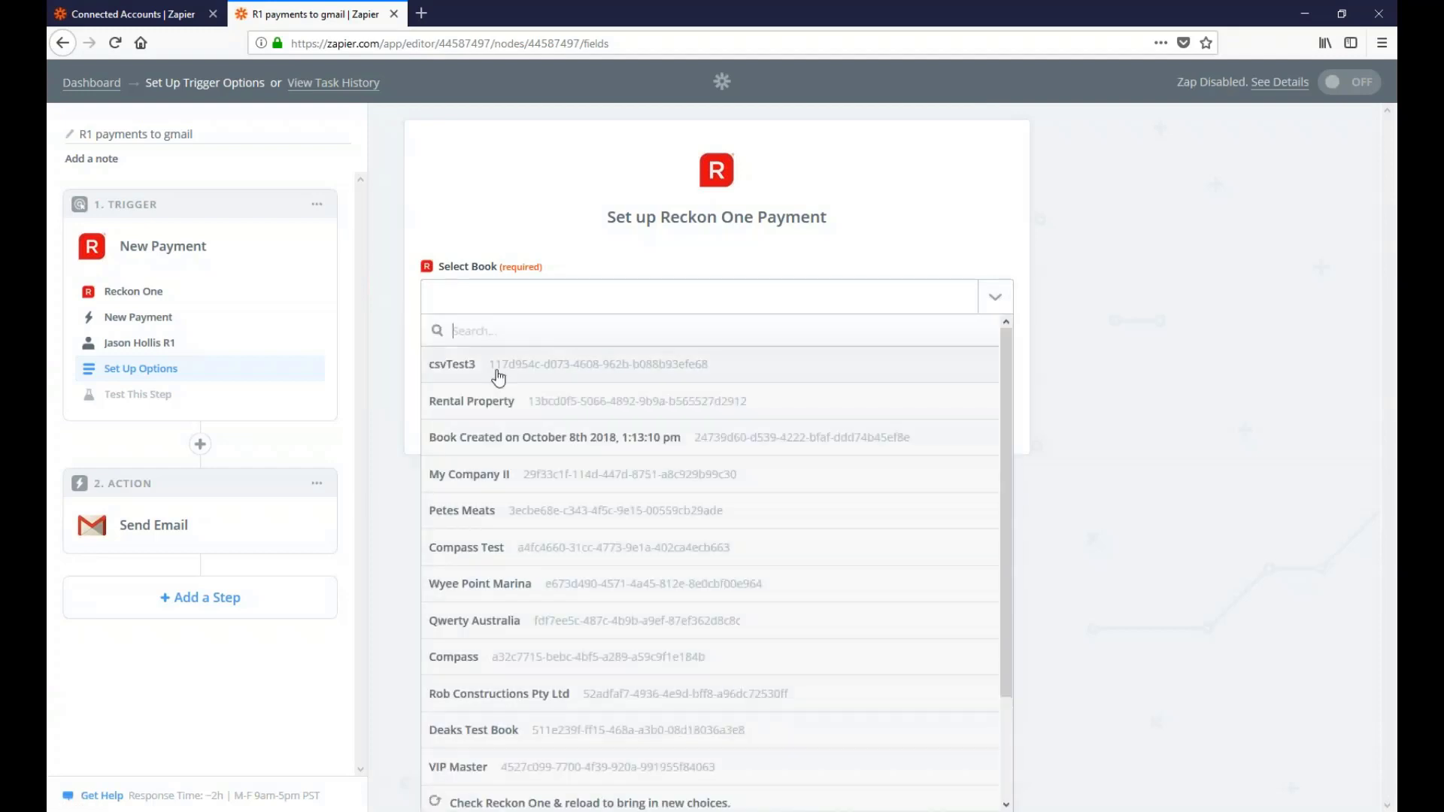
left_click(456, 370)
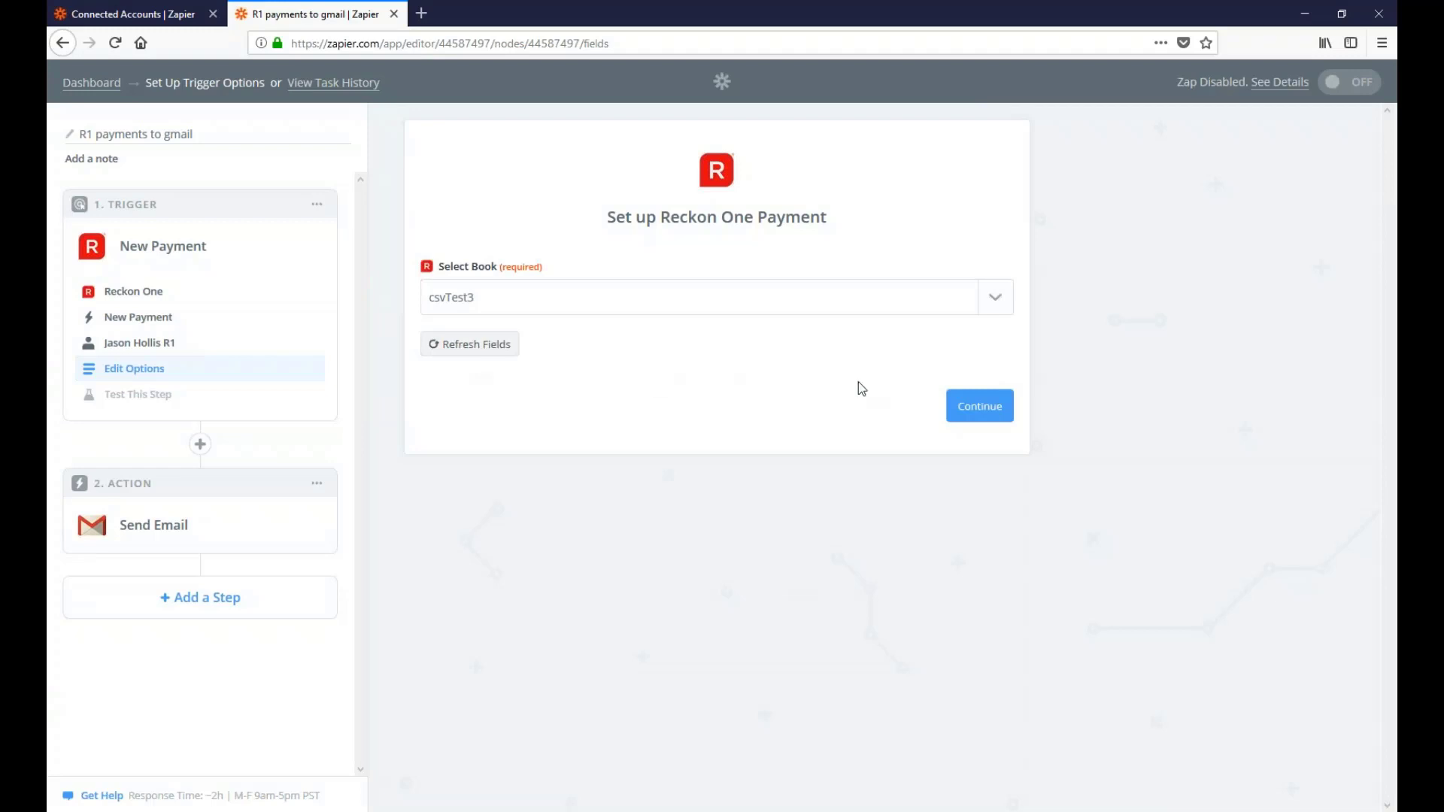
left_click(978, 404)
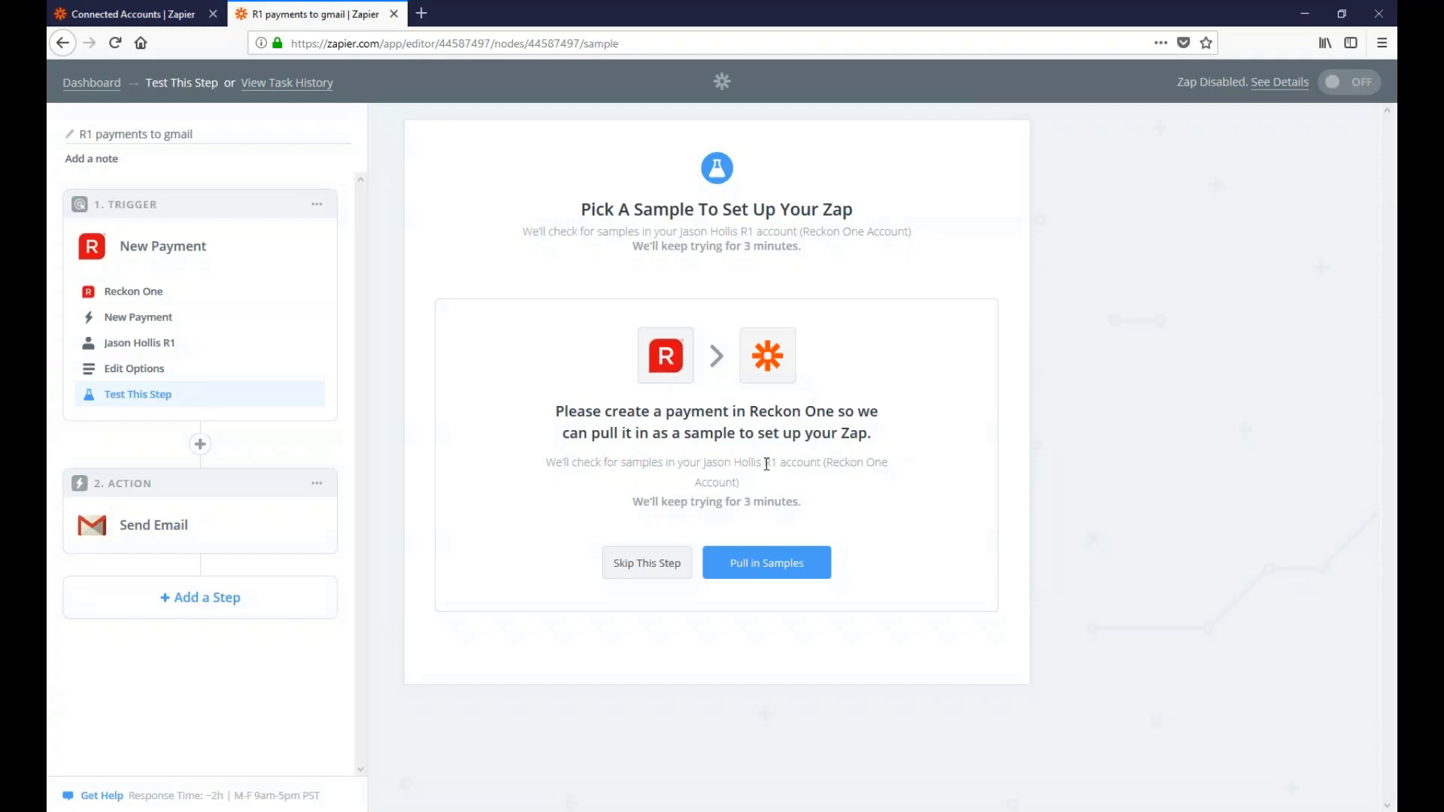
Pull in three Reckon One sample payments, inspect Payments A and B, and choose Payment B (2.69)
left_click(752, 565)
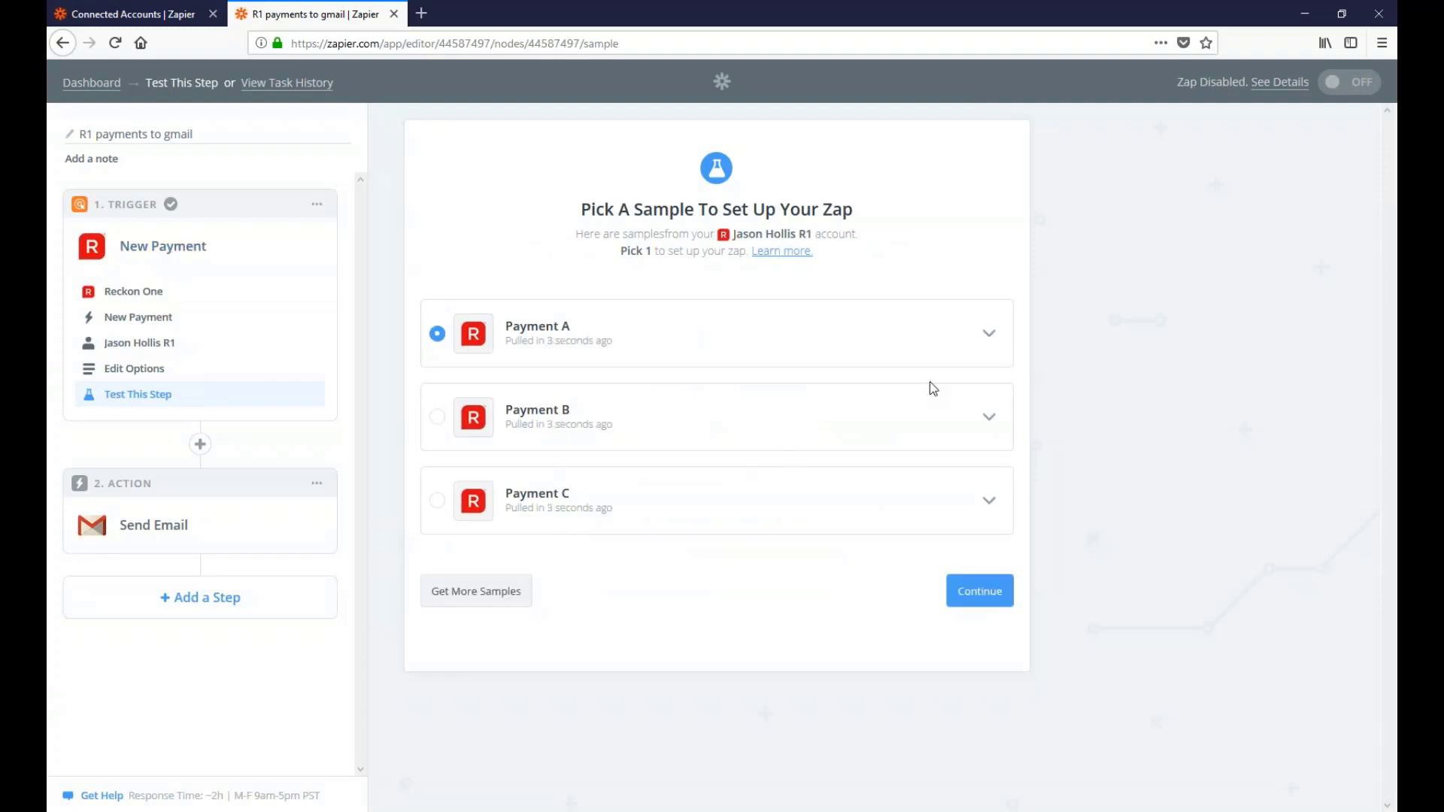
left_click(998, 334)
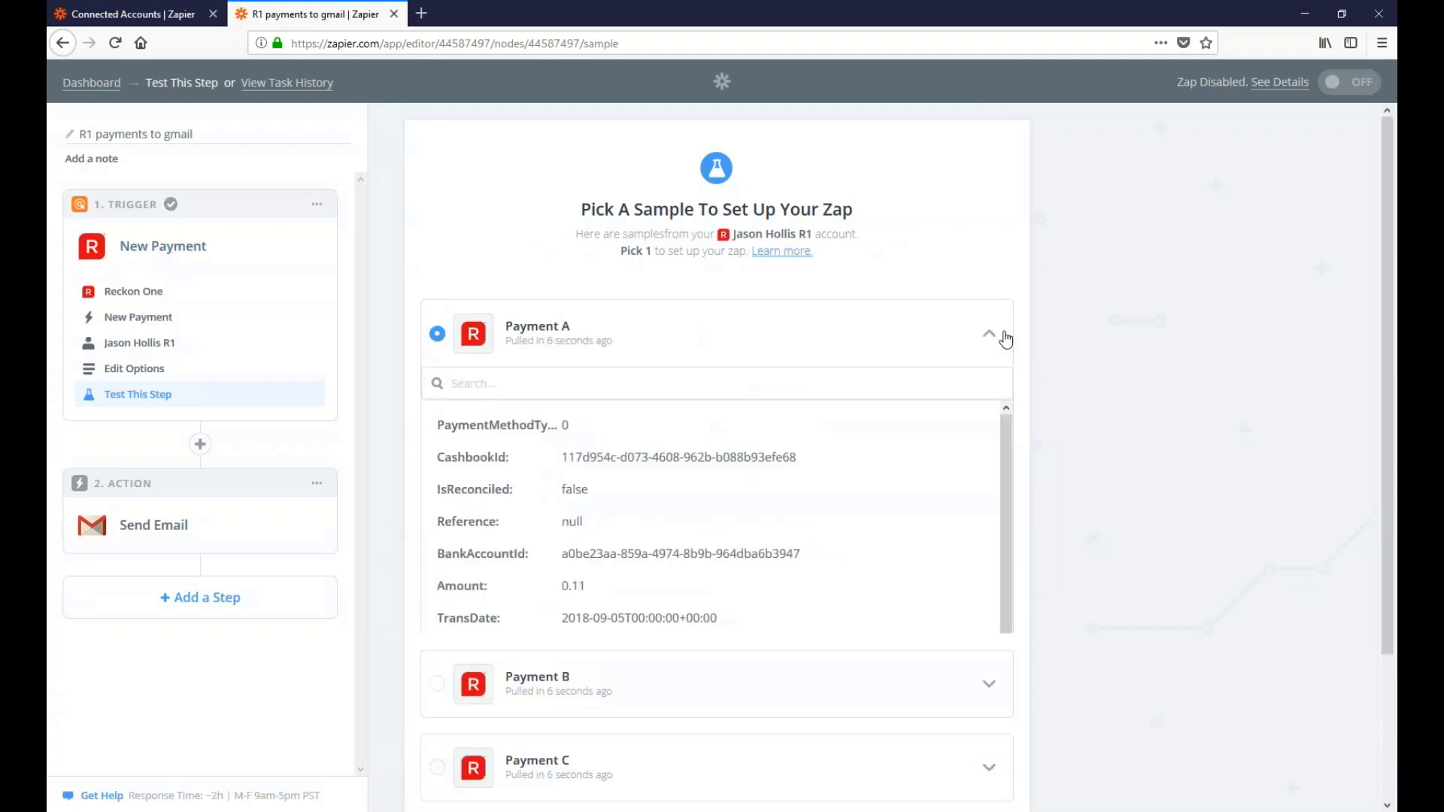
scroll(1009, 572, "down", 1)
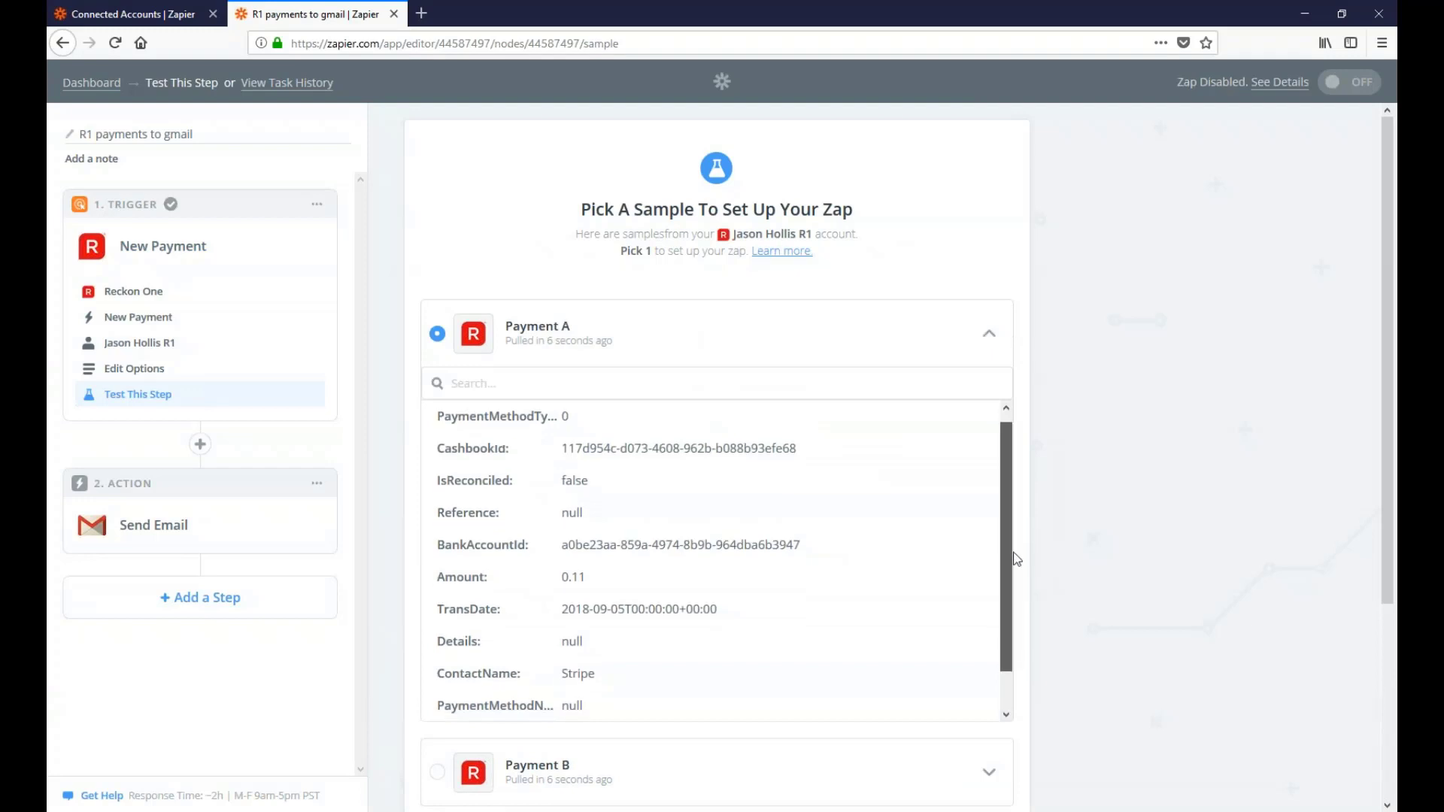
left_click(992, 334)
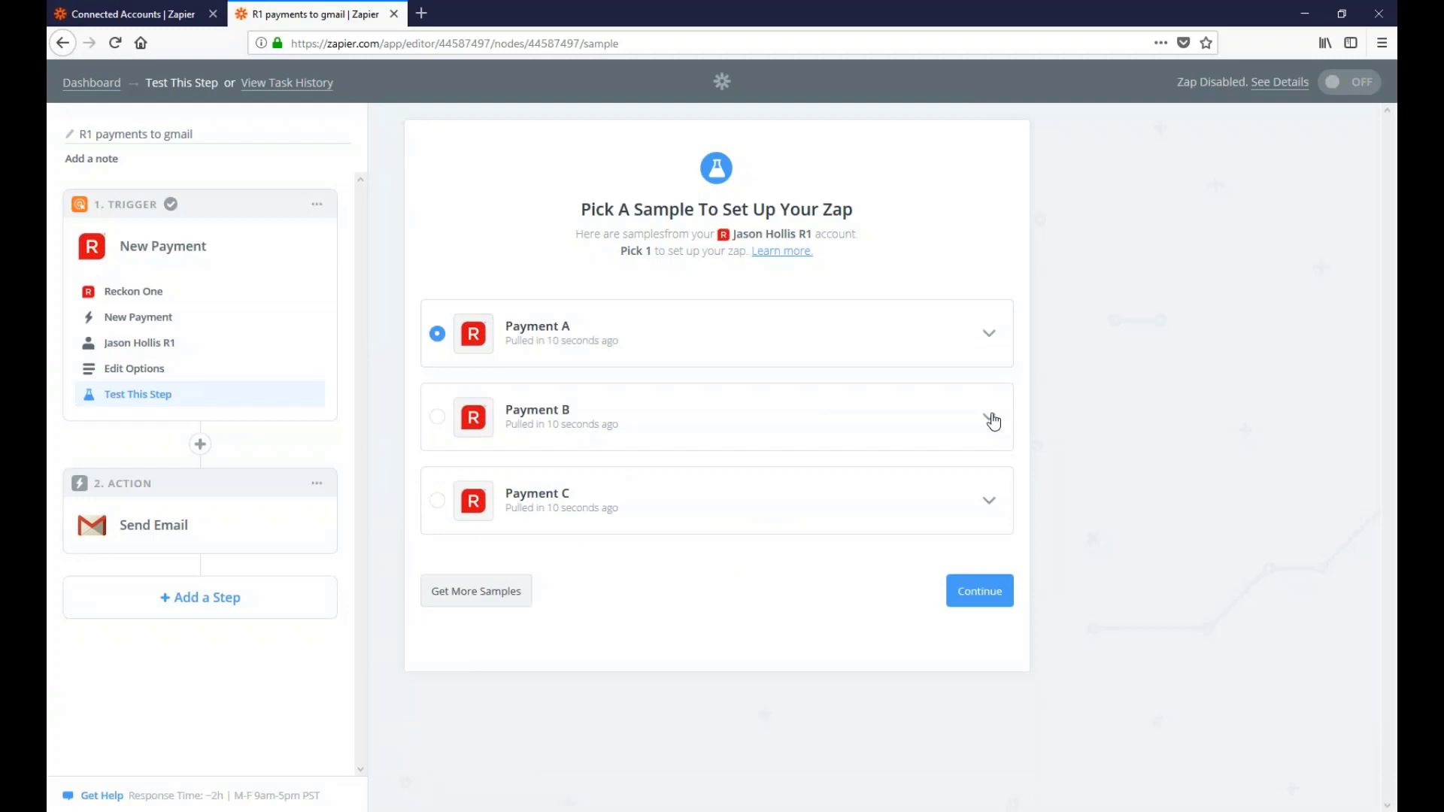
left_click(992, 420)
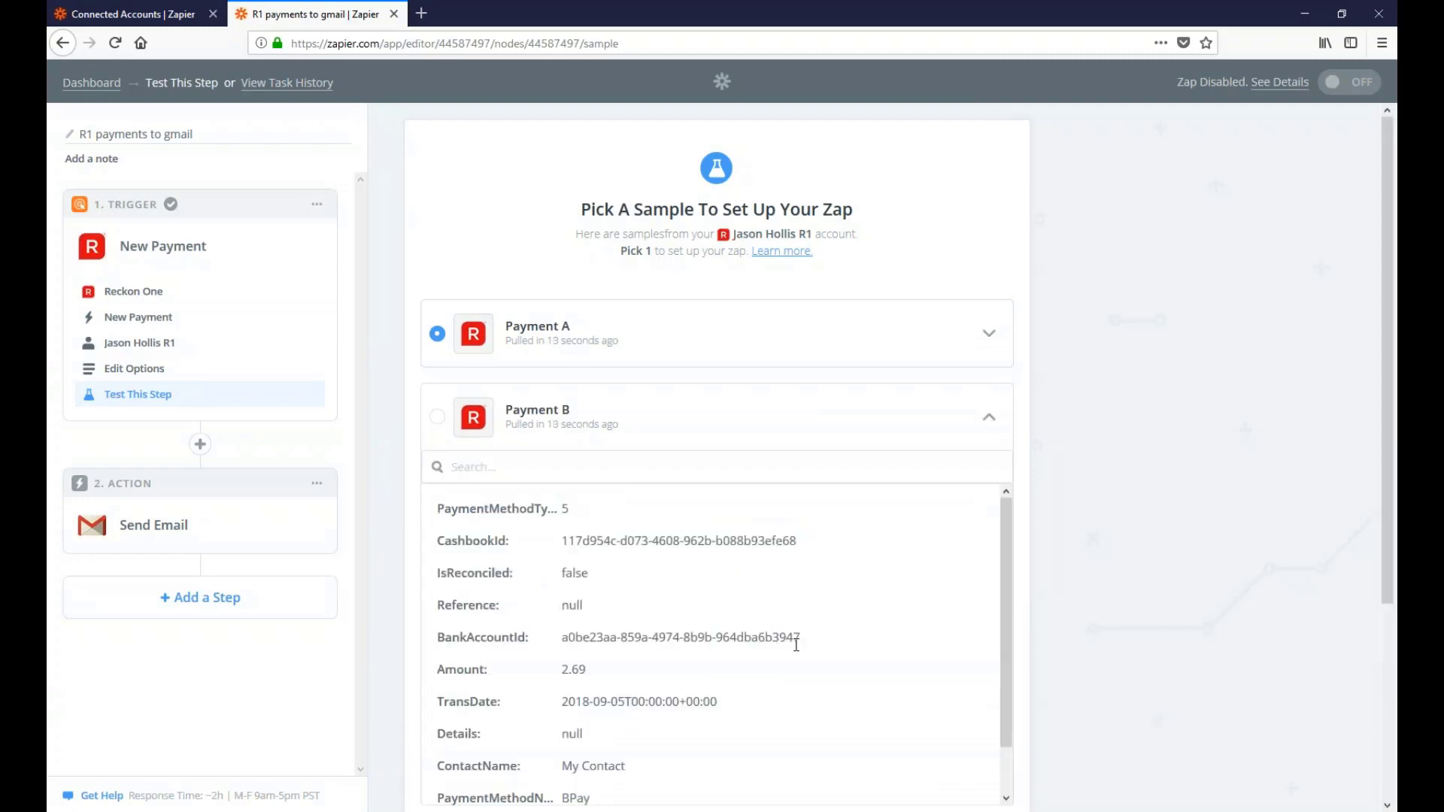
scroll(797, 645, "down", 1)
scroll(669, 640, "up", 1)
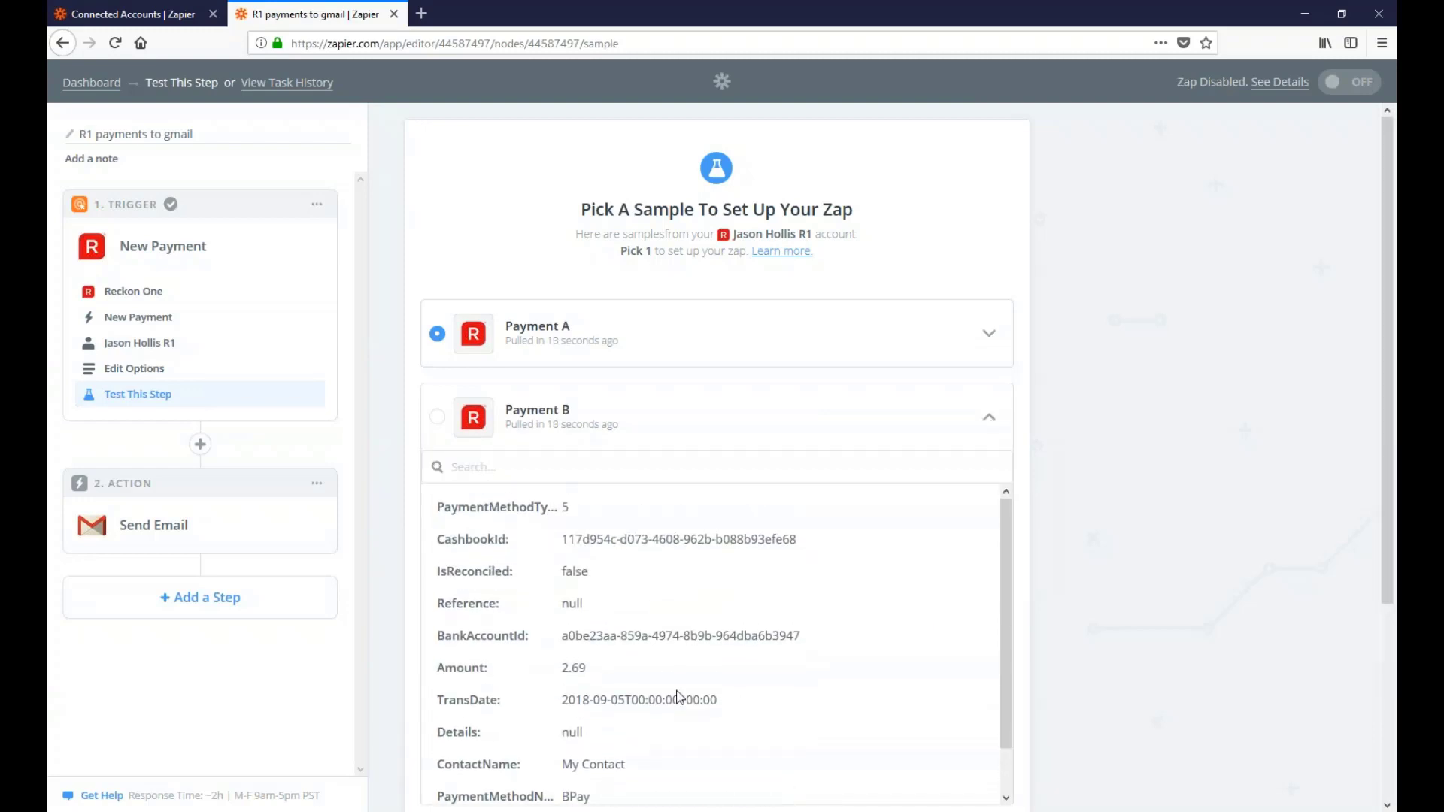
scroll(677, 697, "down", 1)
left_click(440, 419)
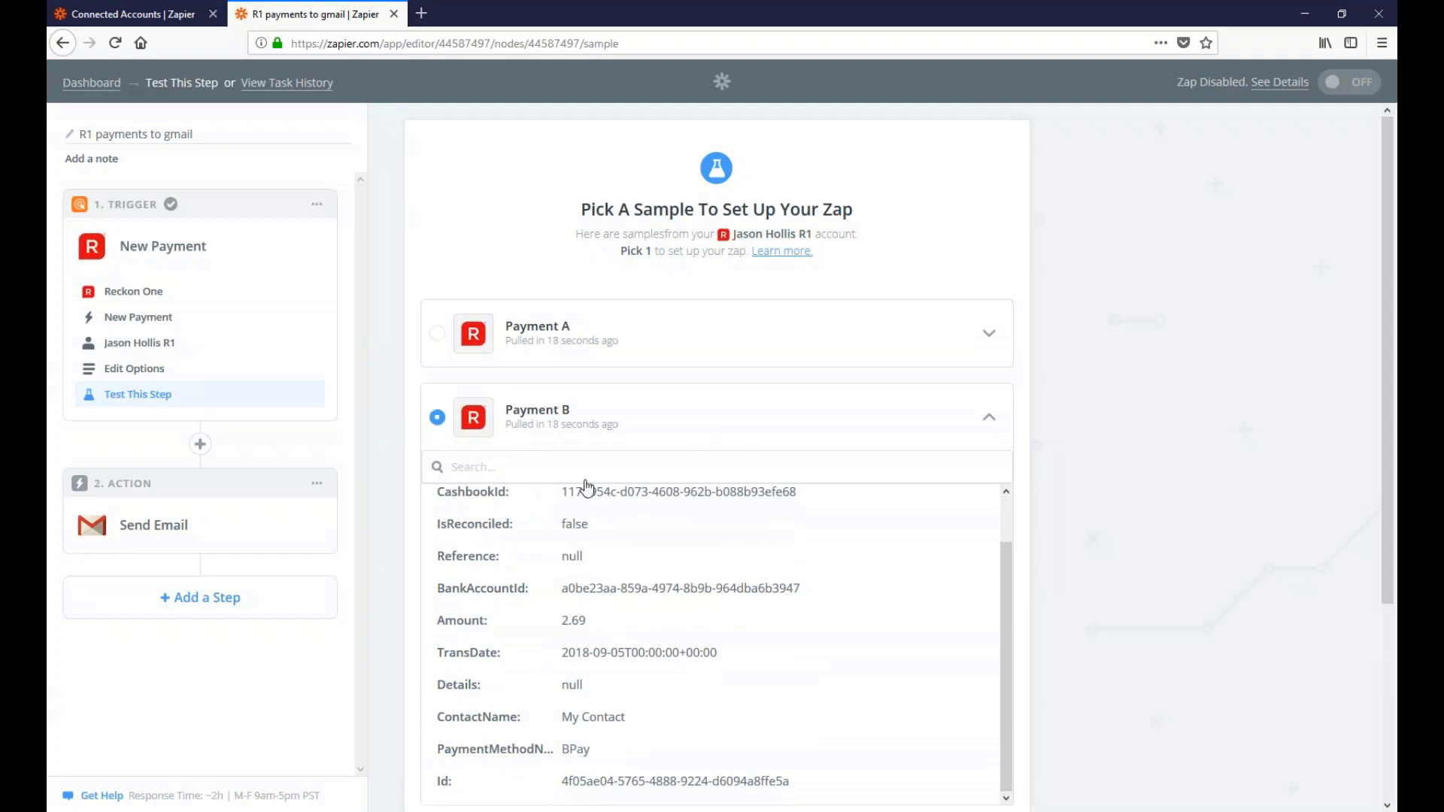
left_click(989, 418)
Confirm the sample and set the action step to Gmail's Send Email
left_click(975, 604)
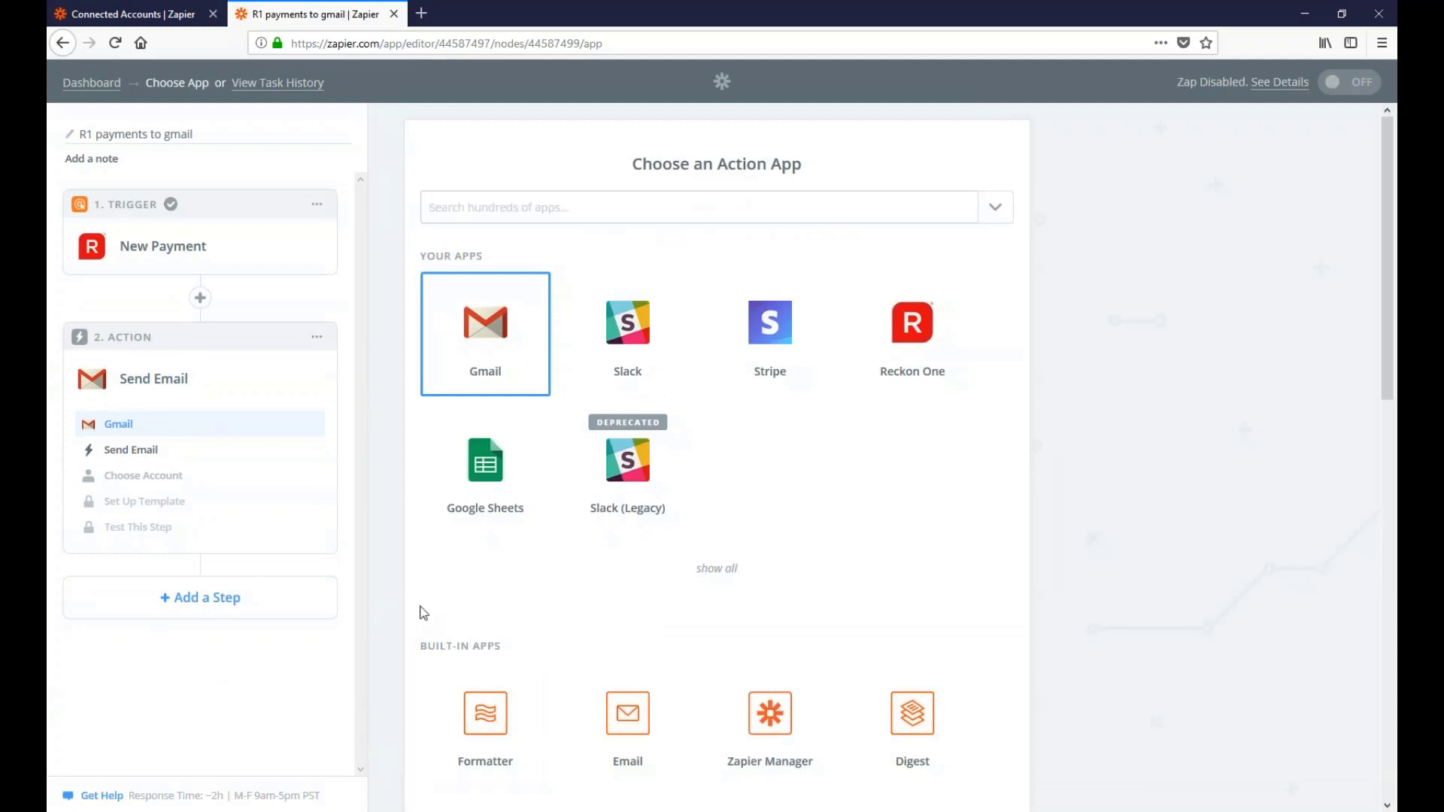
left_click(480, 346)
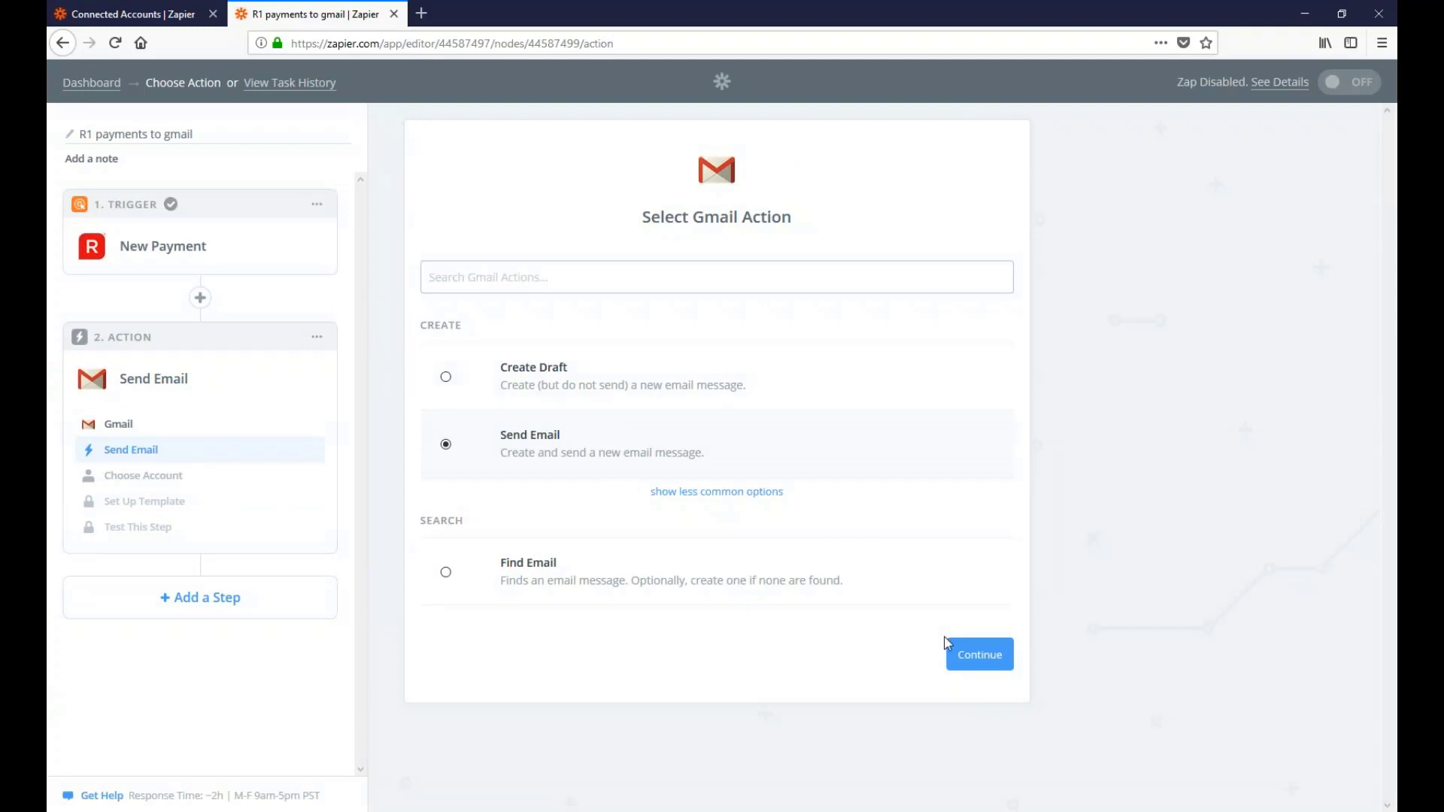
left_click(967, 658)
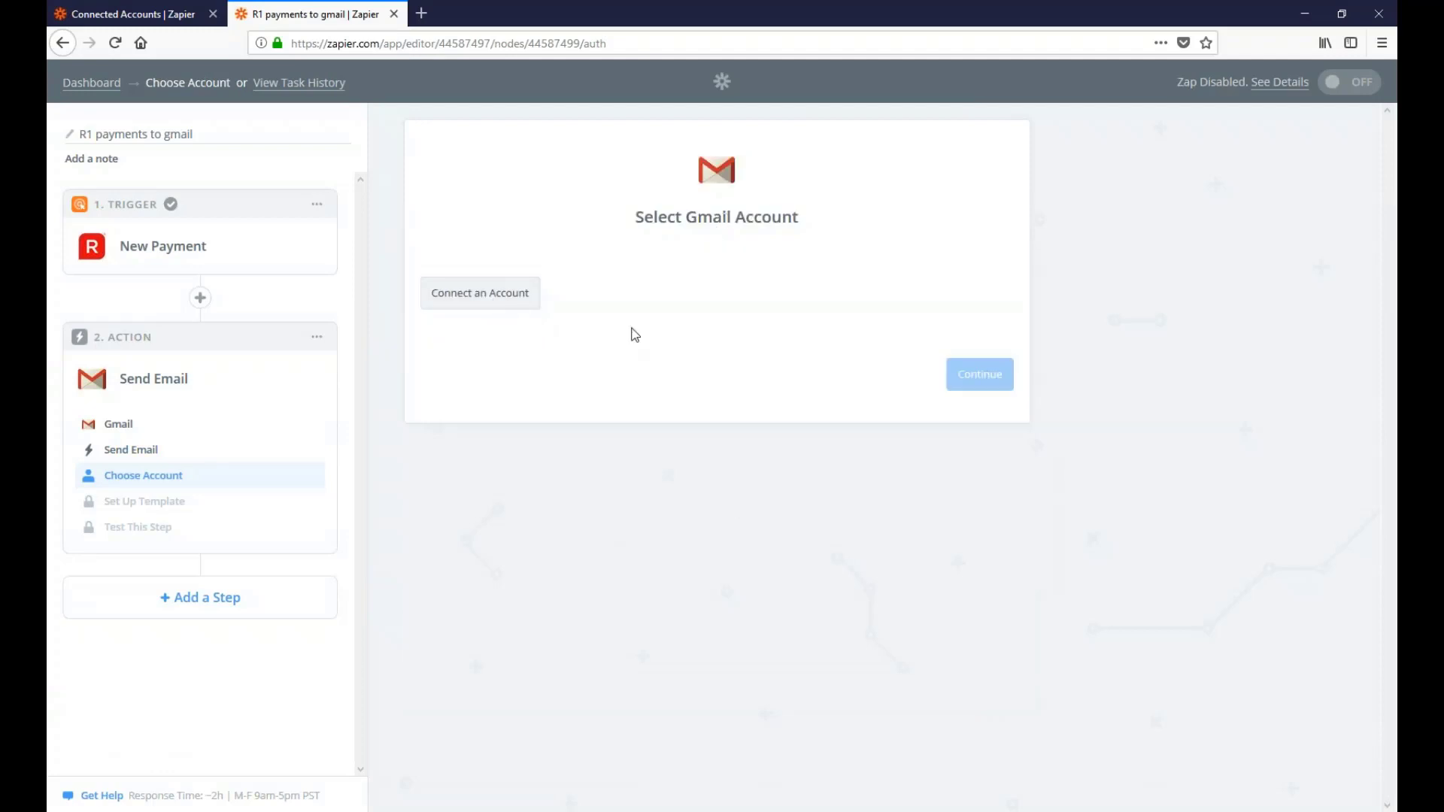
Sign in with the Google account and allow Zapier access for the Send Email action
left_click(507, 307)
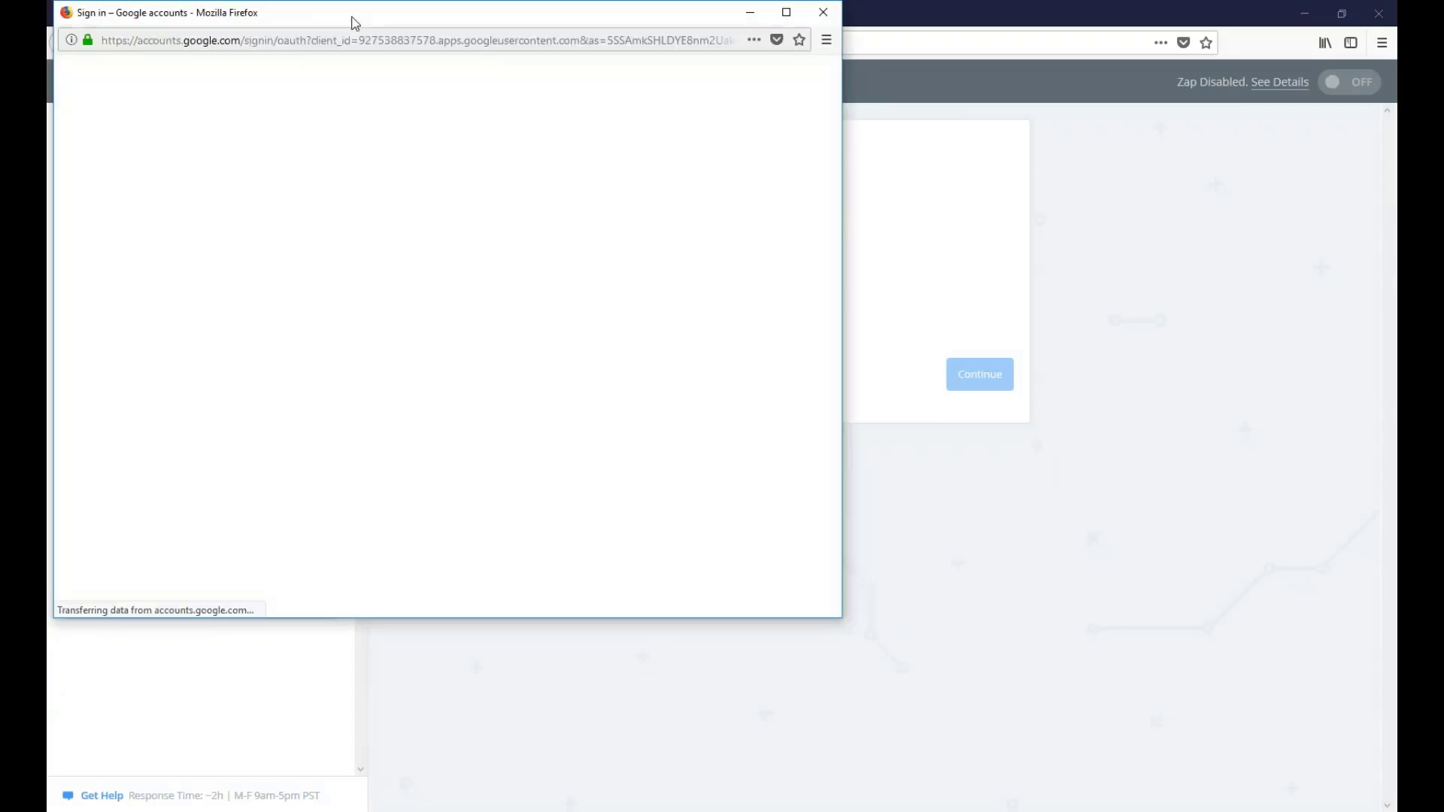
left_click_drag(355, 24, 566, 91)
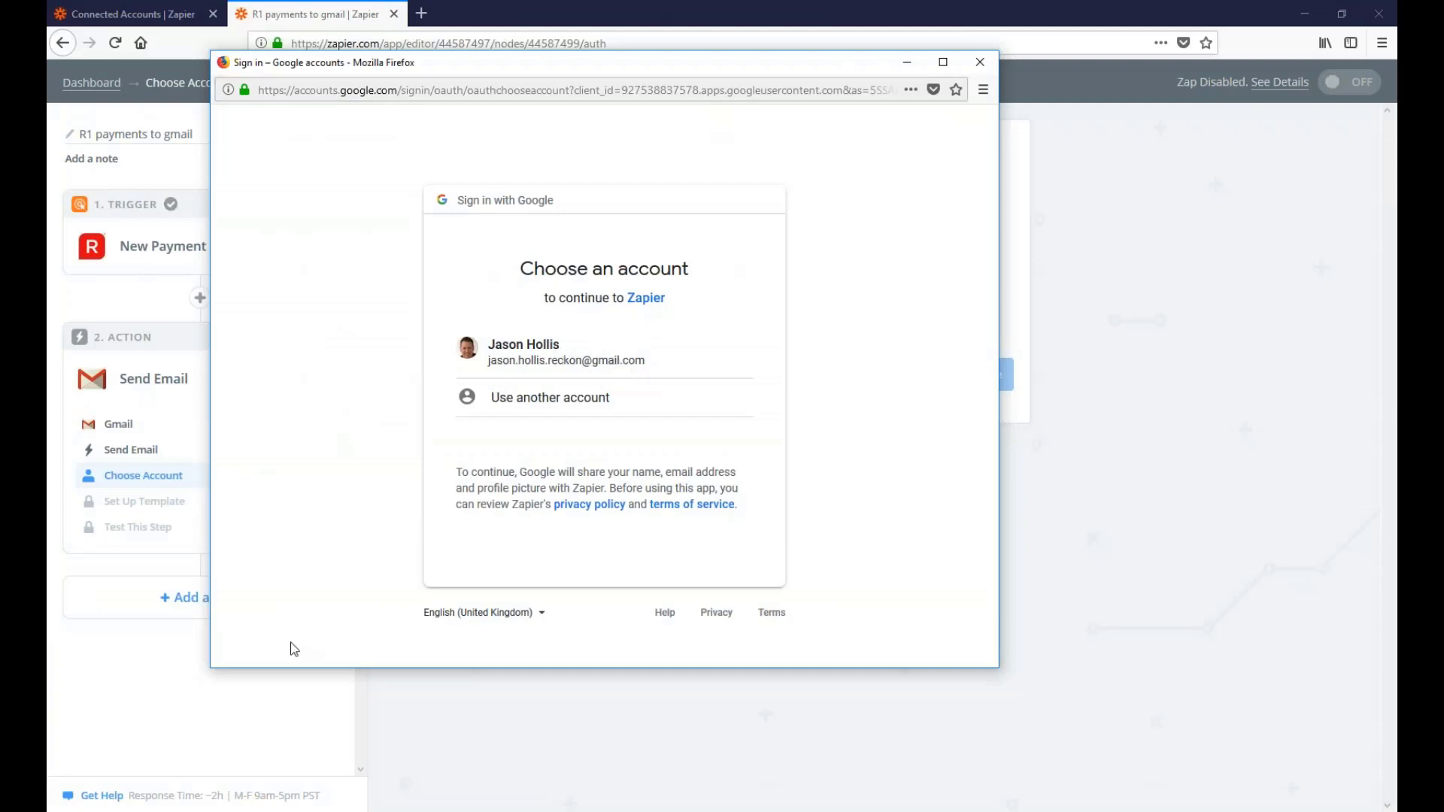
left_click(573, 371)
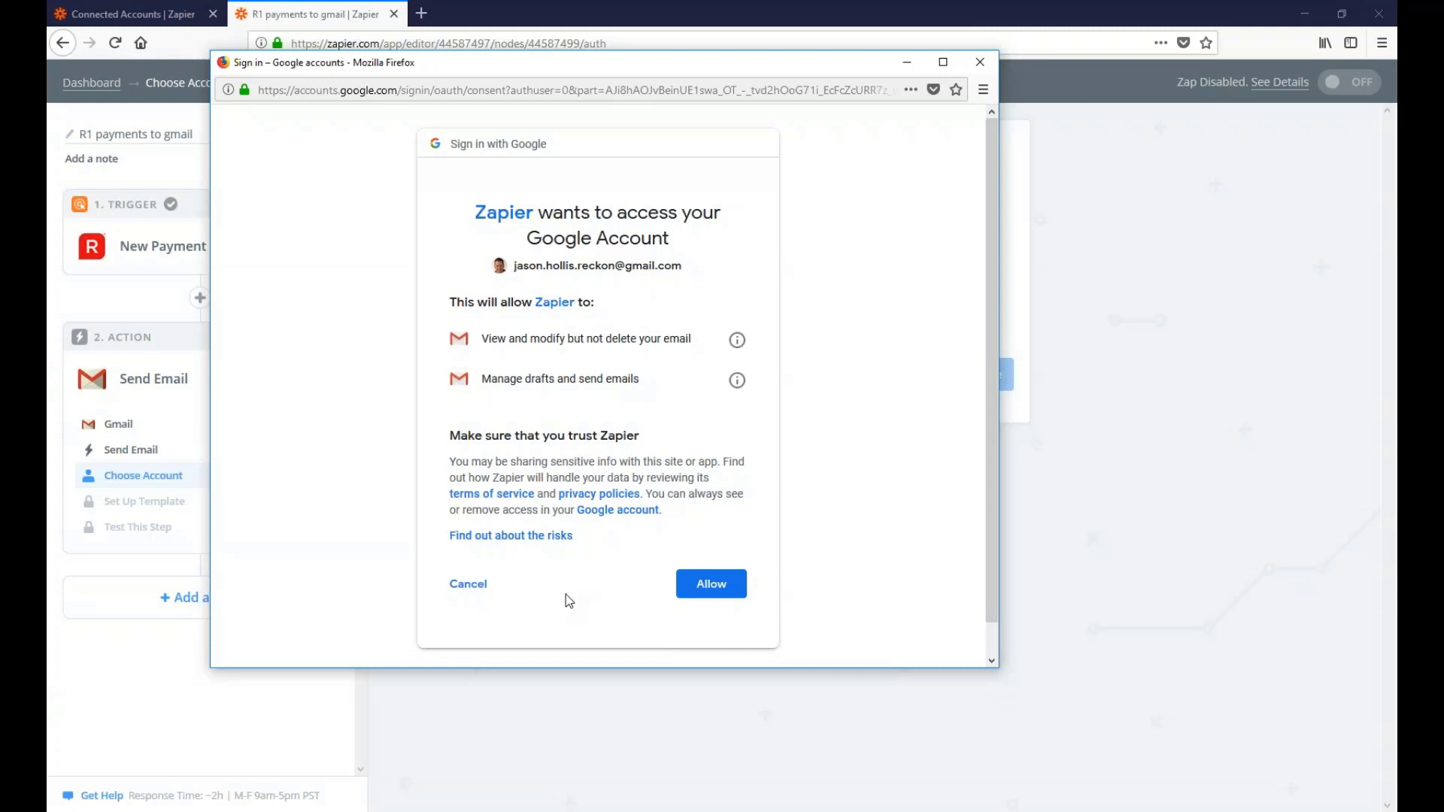
left_click(703, 586)
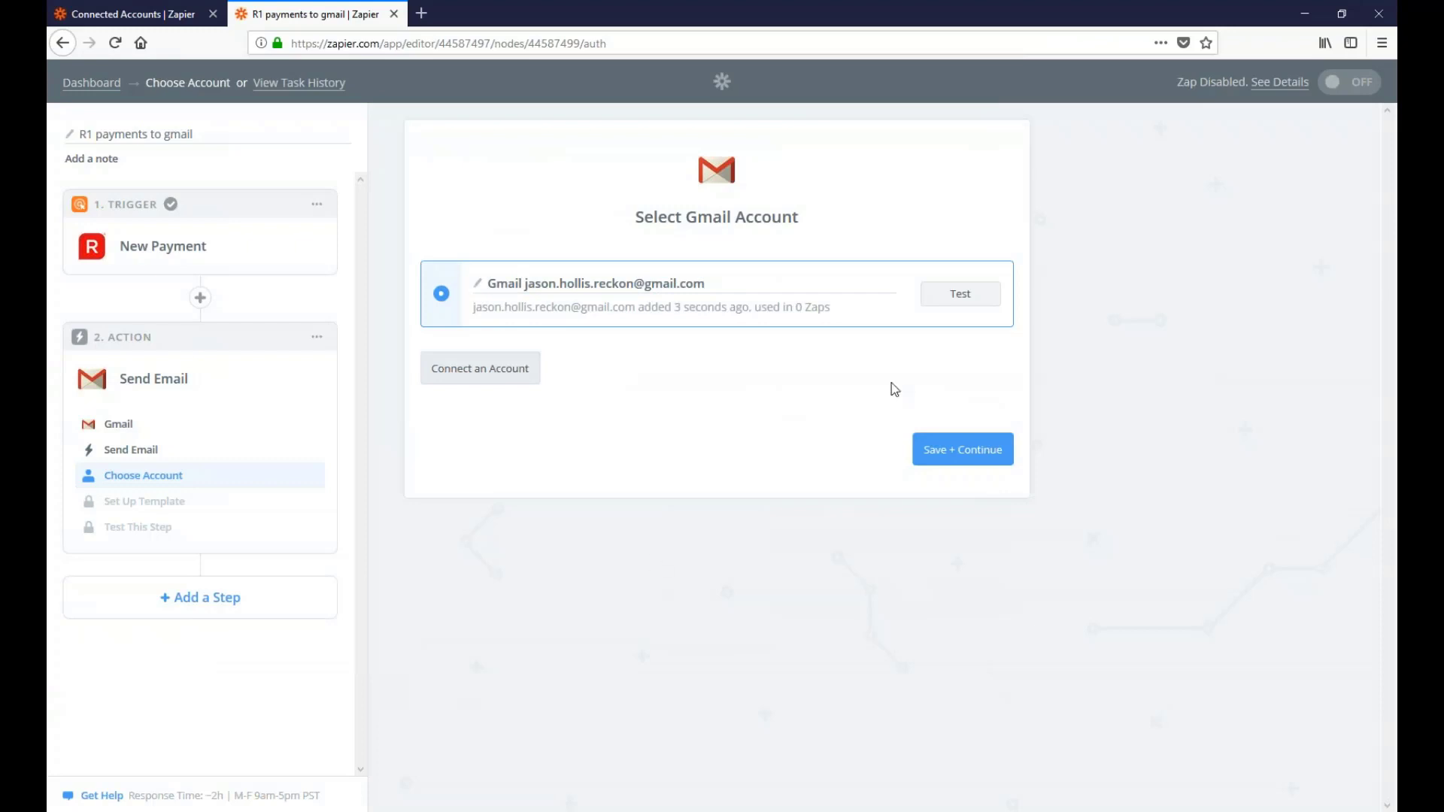
Test the connected Gmail account and save it to reach the Send Email template
left_click(961, 295)
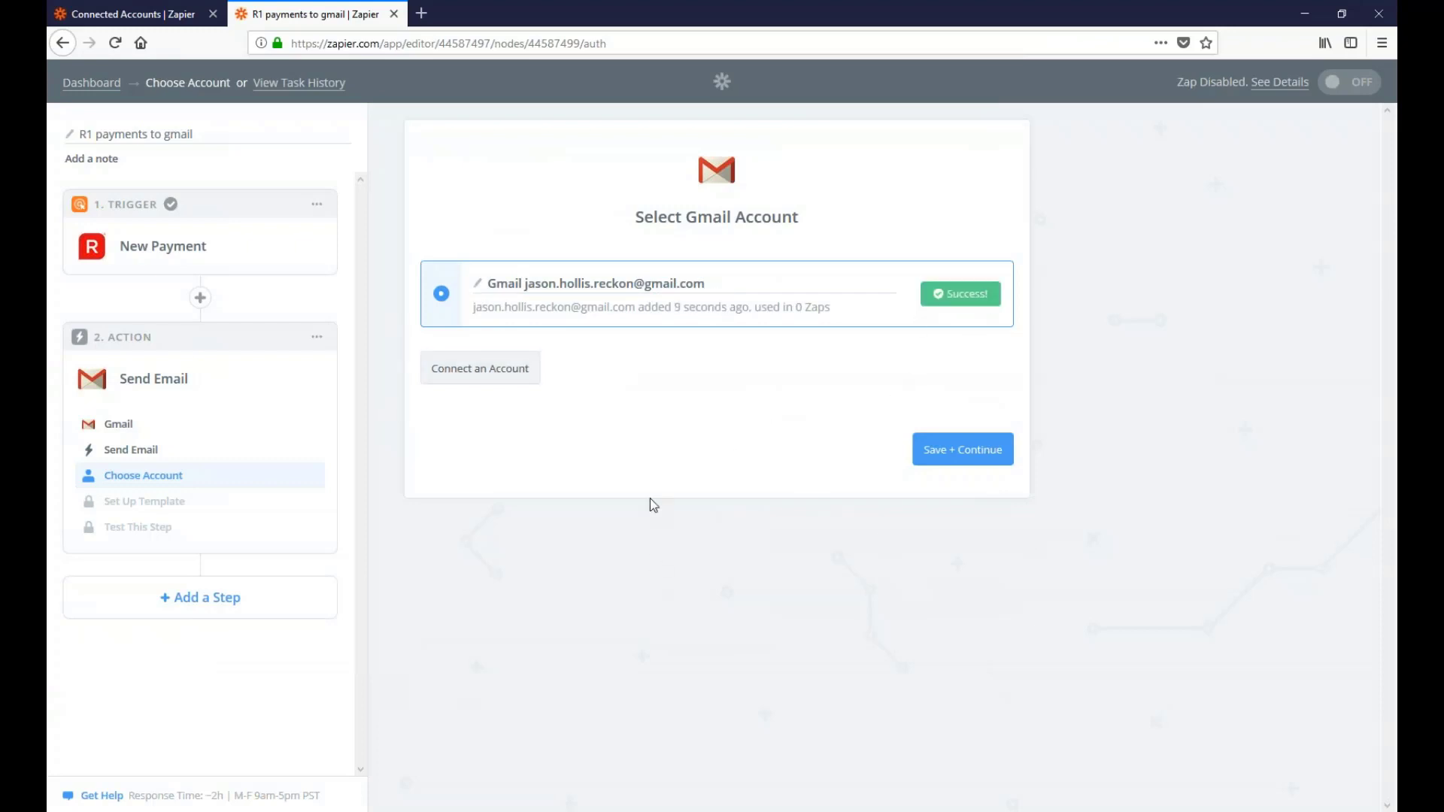
left_click(985, 458)
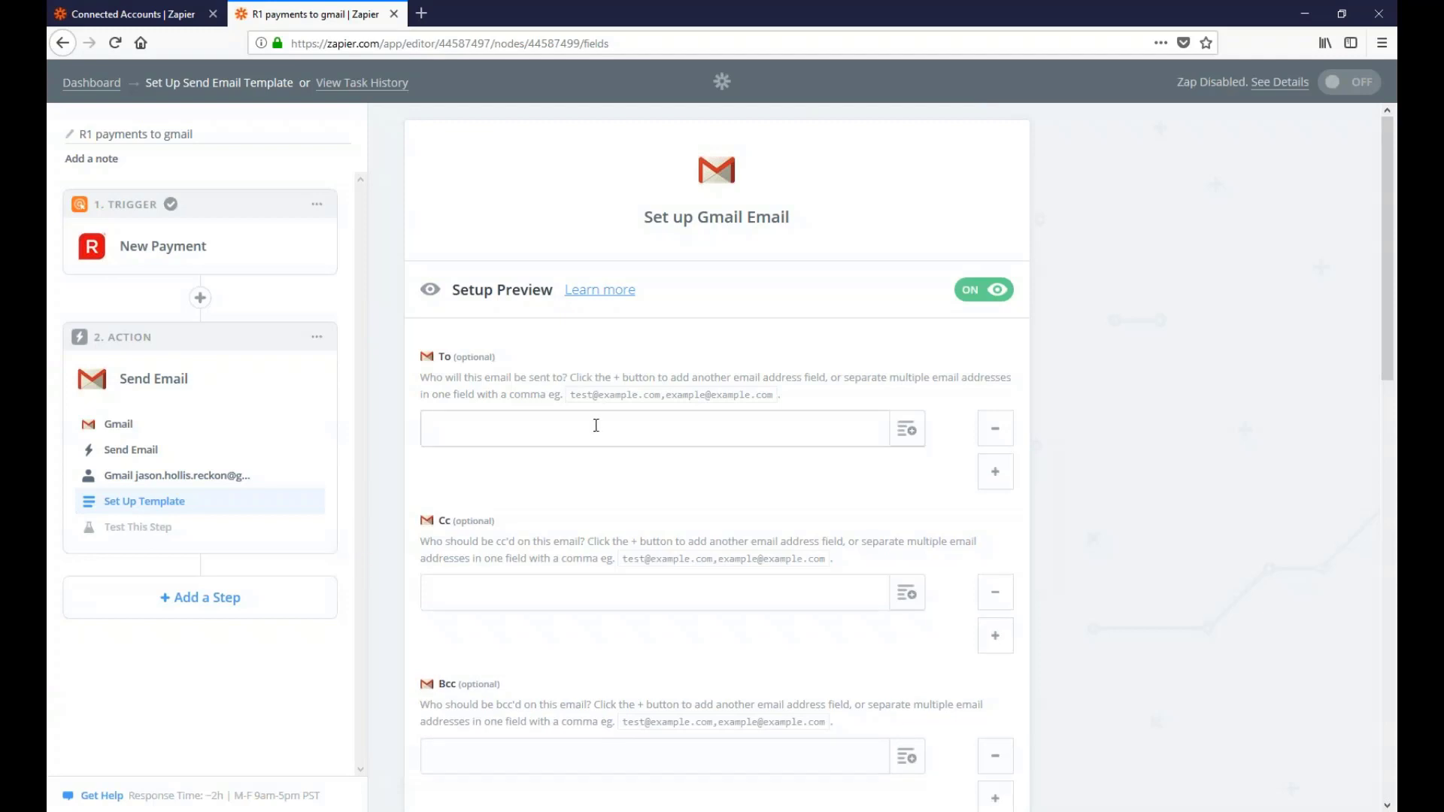
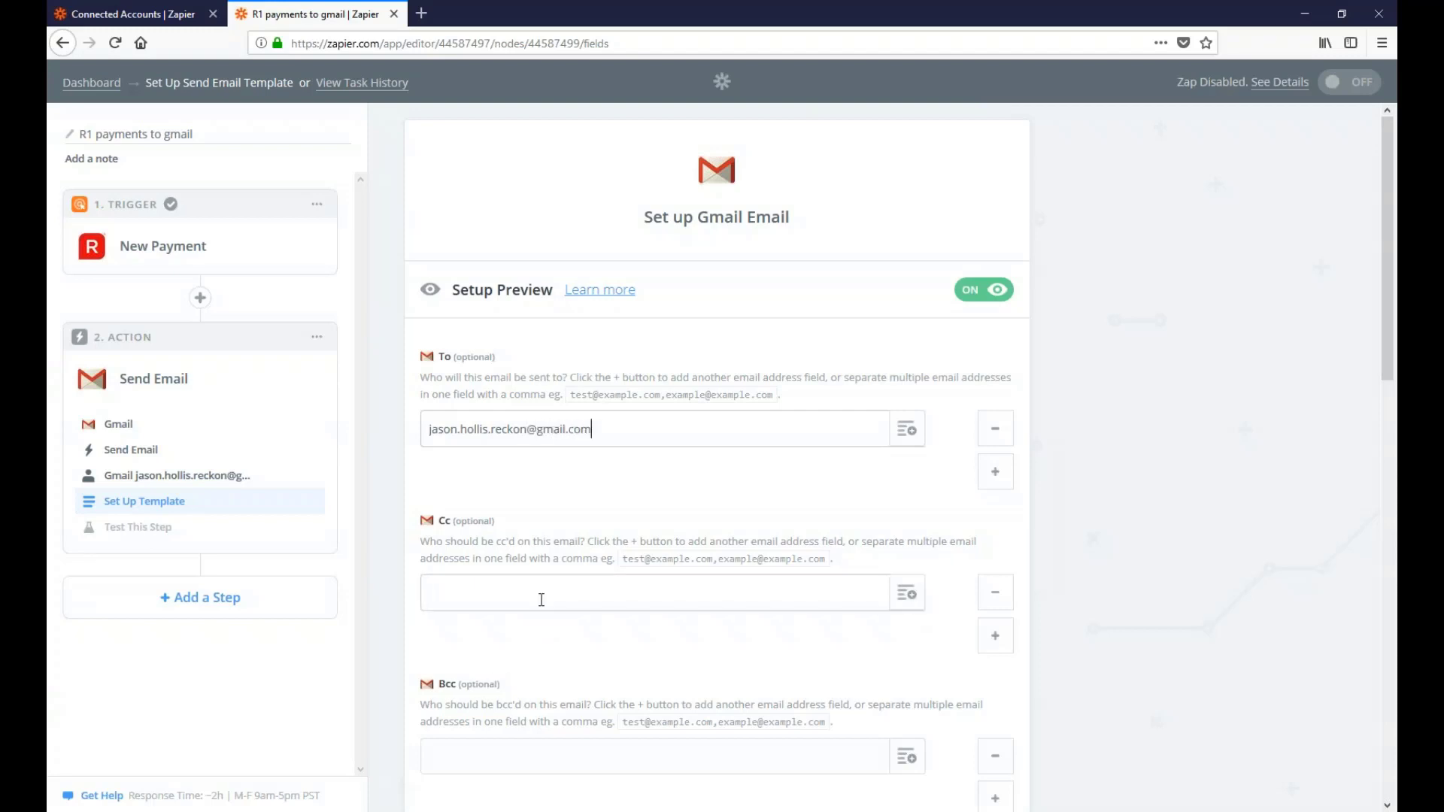
Enter the connected Gmail account's email address as the To recipient
left_click(542, 600)
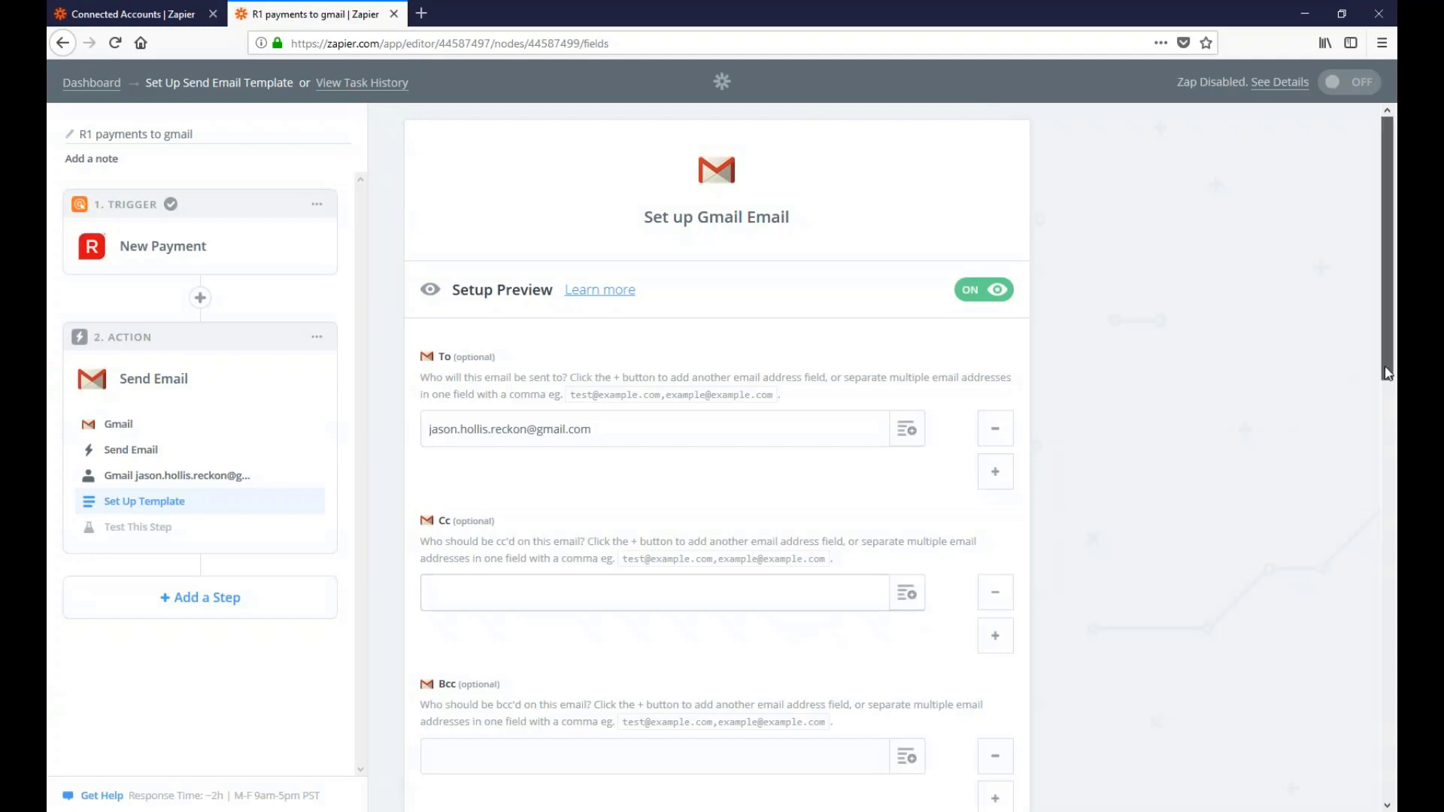
left_click_drag(1385, 364, 1044, 480)
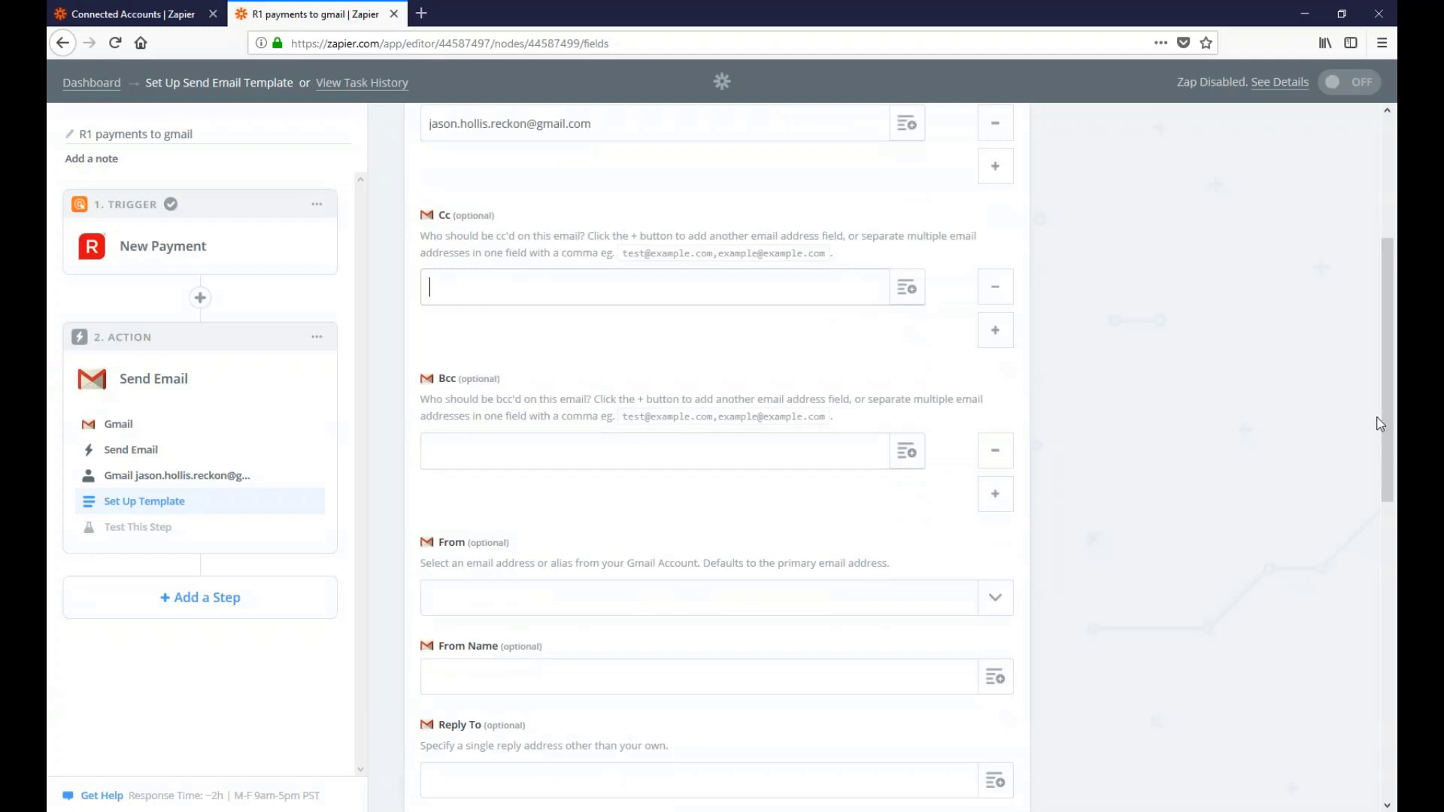
left_click_drag(1381, 424, 1396, 478)
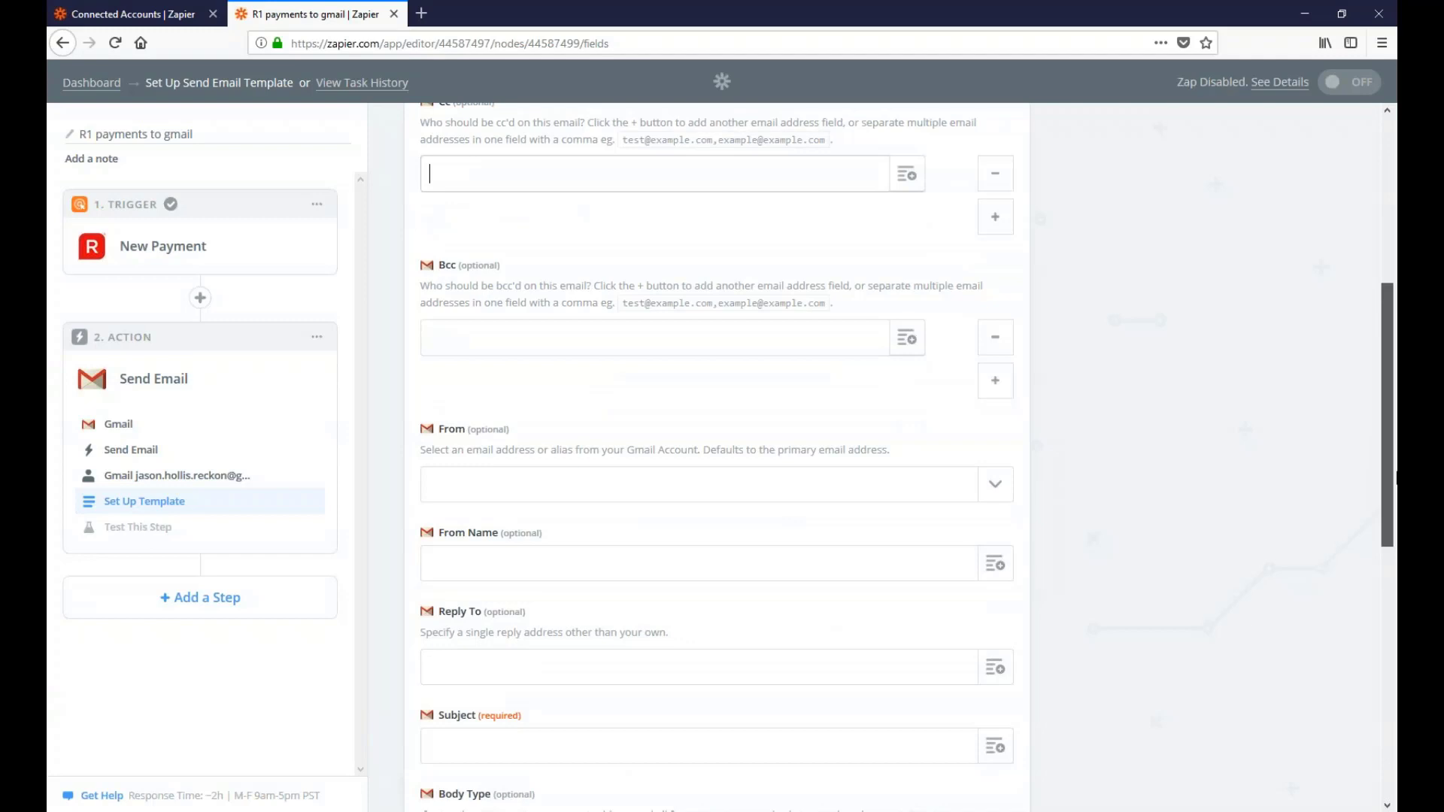
scroll(1396, 478, "down", 1)
Choose the connected Gmail address in the From dropdown as the sender
left_click(485, 416)
left_click(505, 427)
left_click(504, 431)
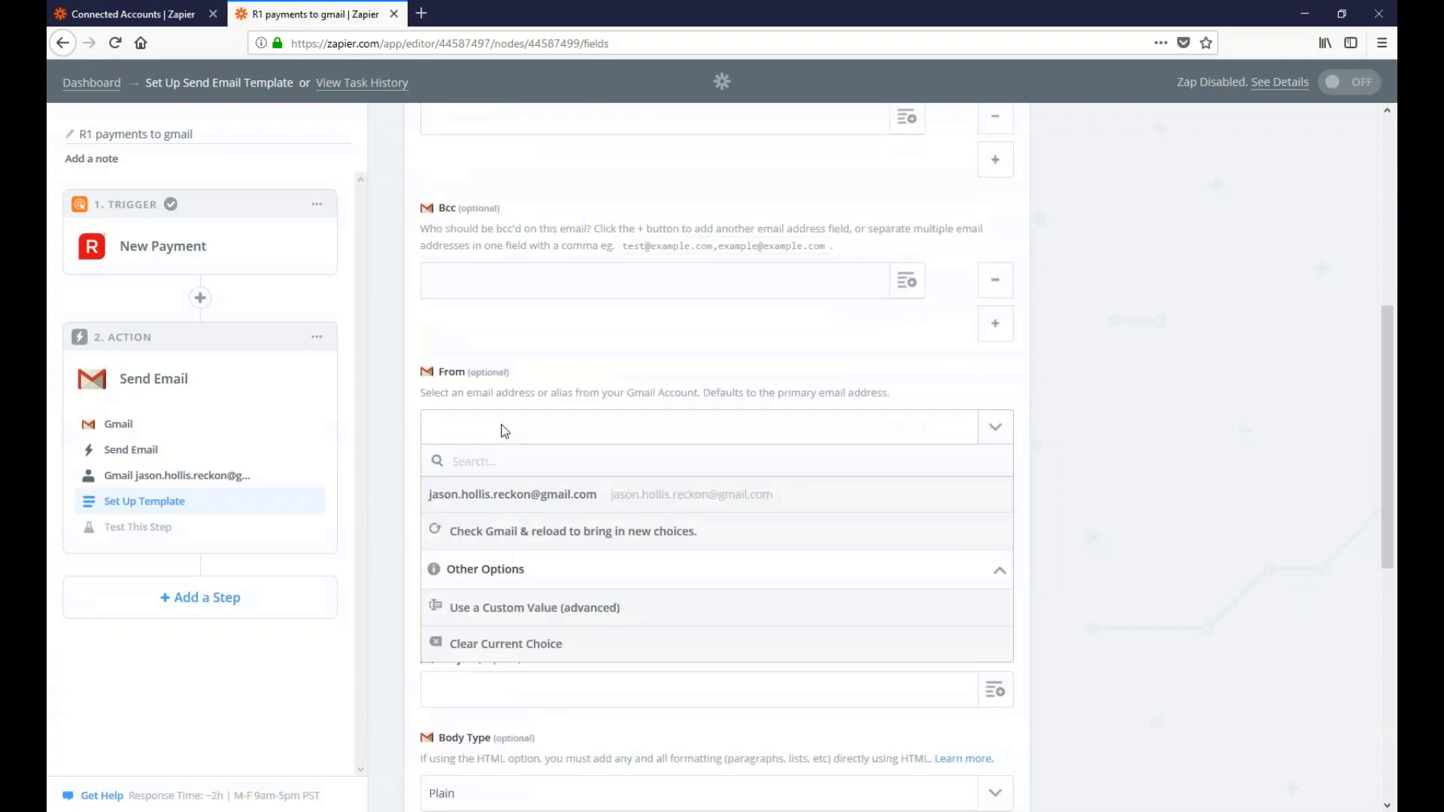
left_click(504, 431)
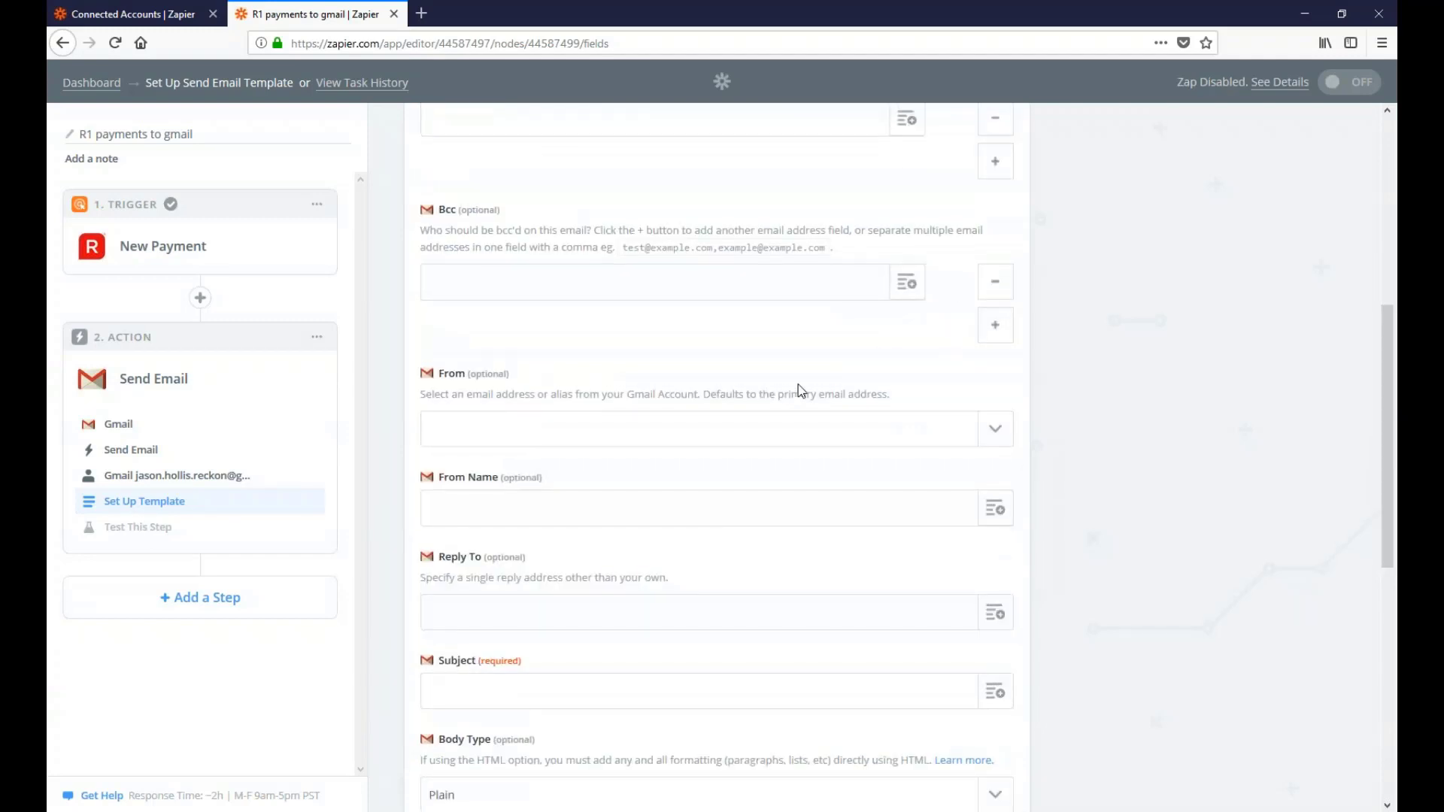
scroll(797, 385, "up", 4)
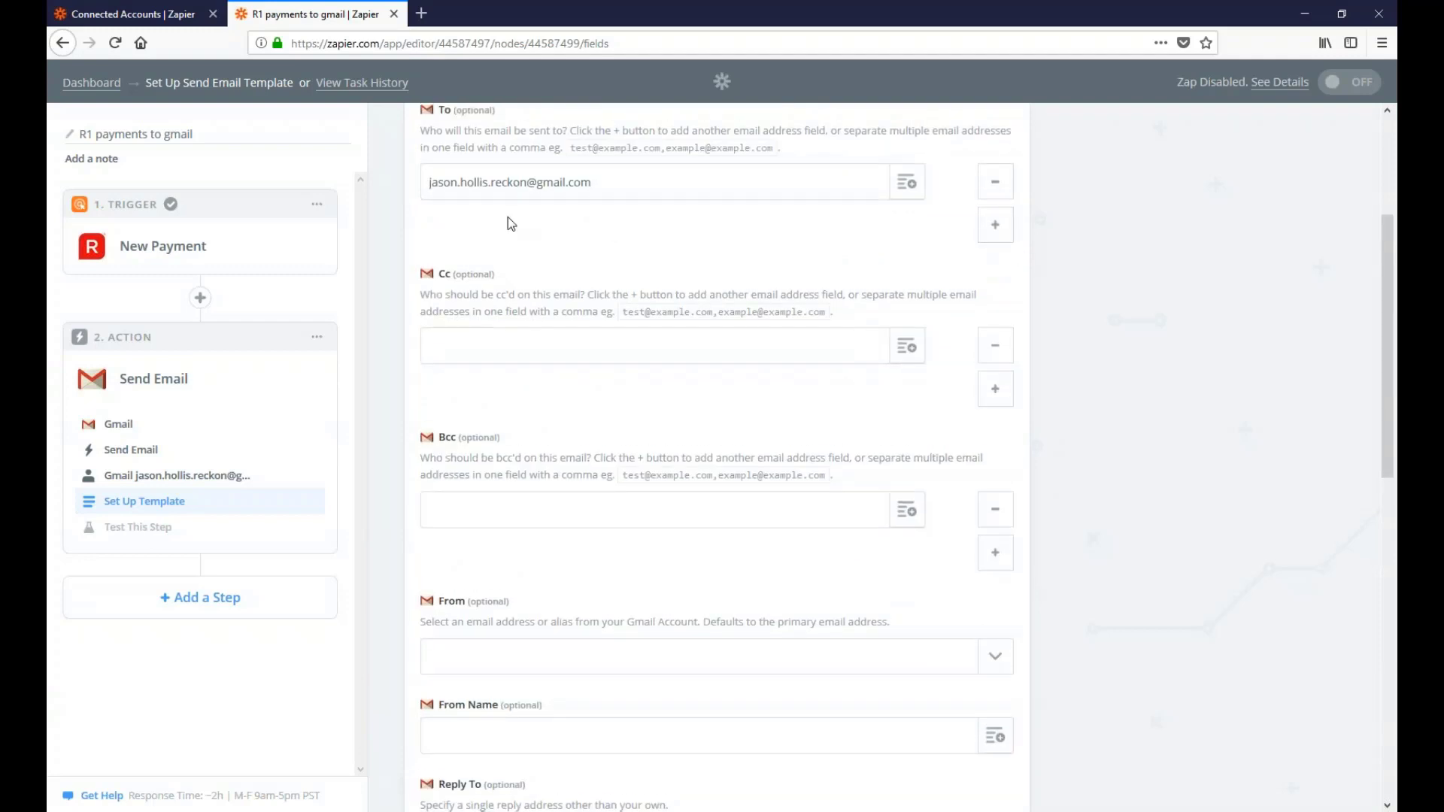
scroll(738, 556, "down", 4)
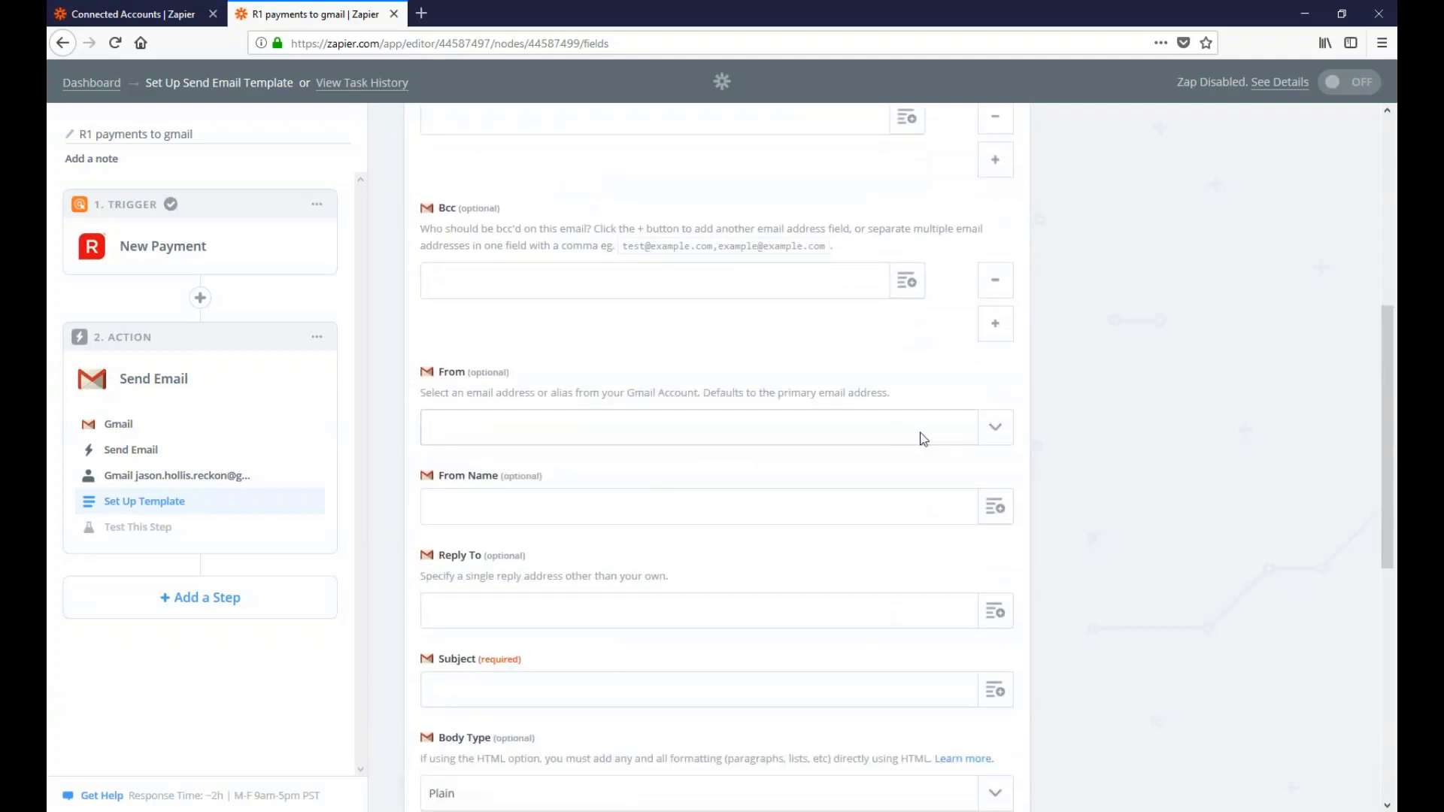
left_click(996, 428)
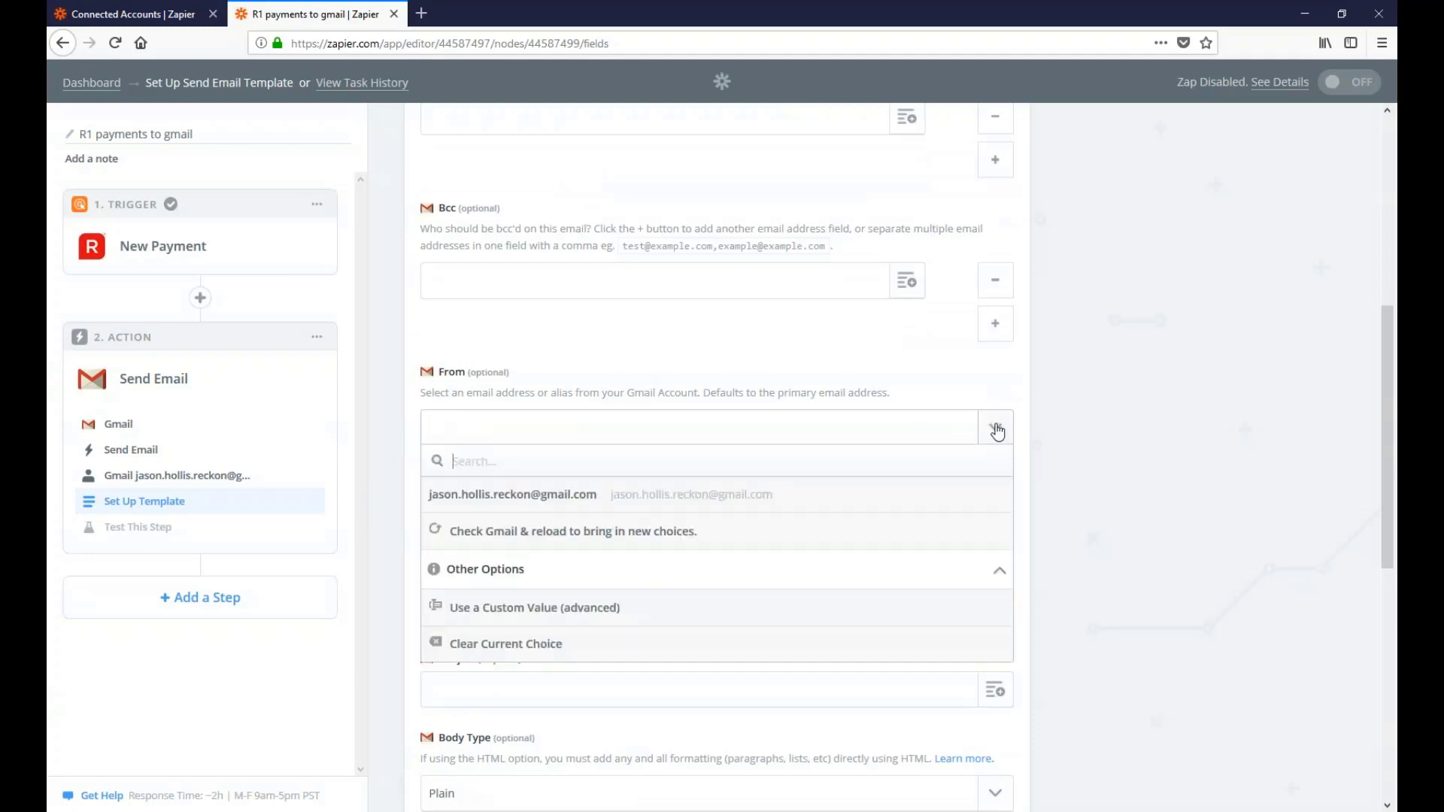
left_click(517, 510)
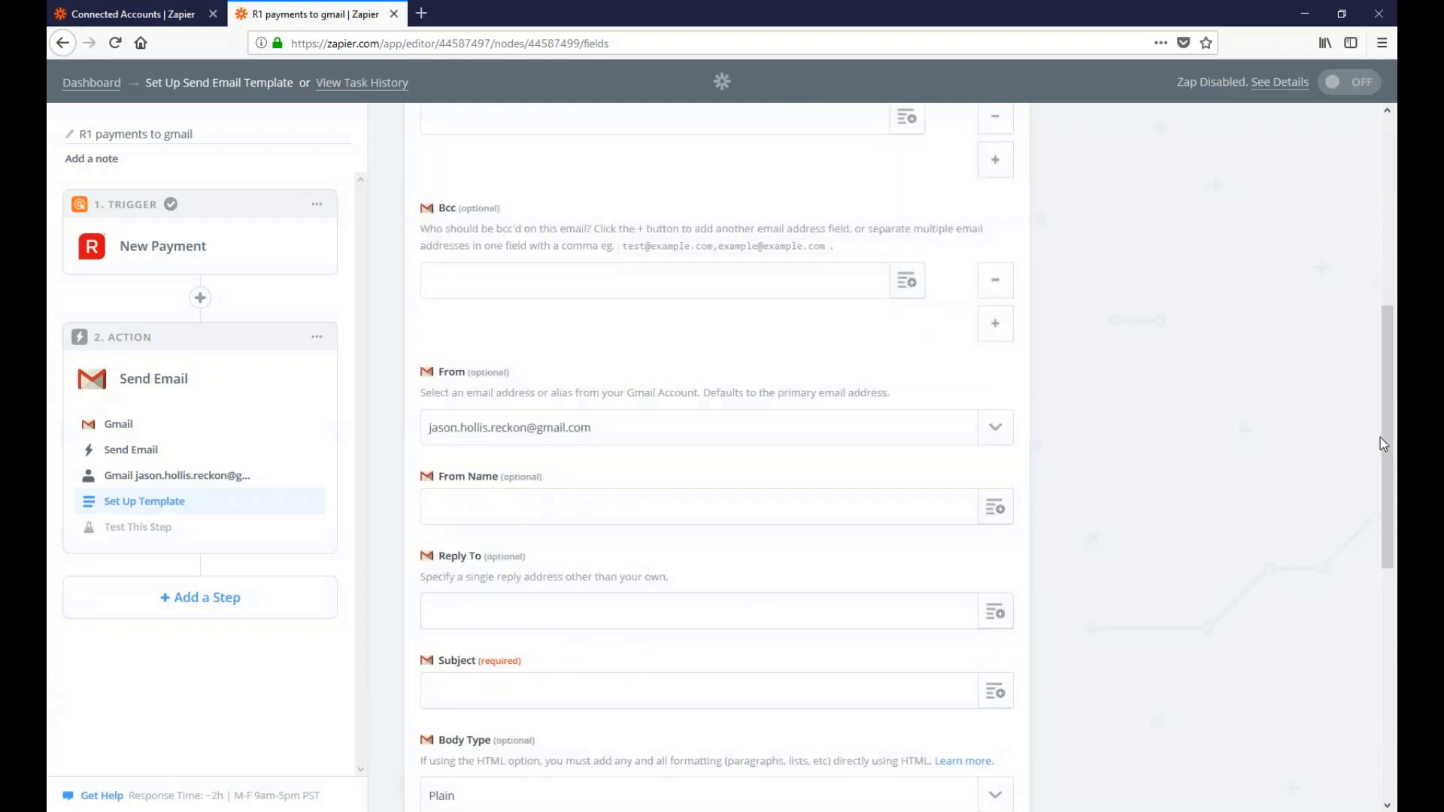
left_click_drag(1379, 436, 1396, 560)
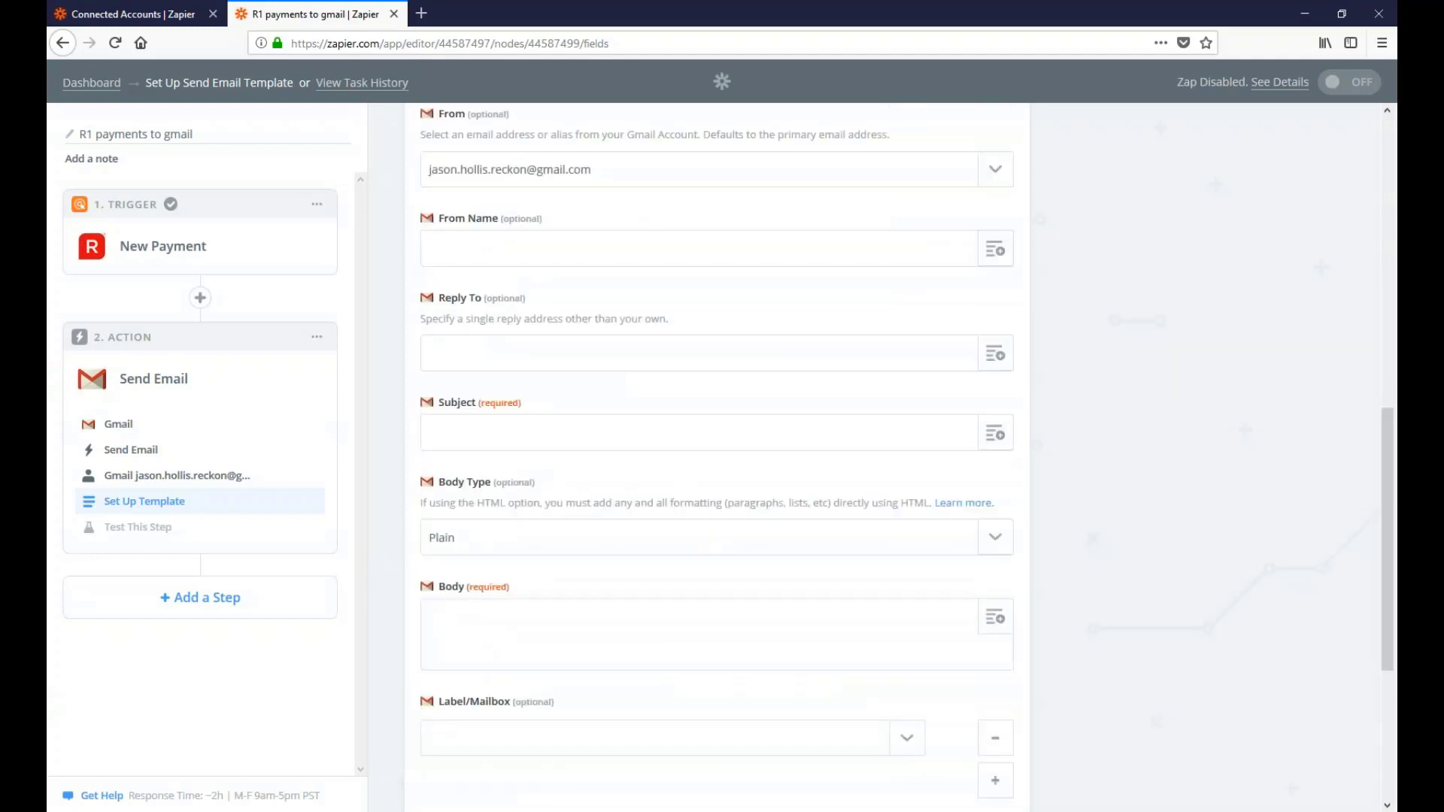
Start the Subject with 'Payment to' followed by the Step 1 contact name
left_click(571, 438)
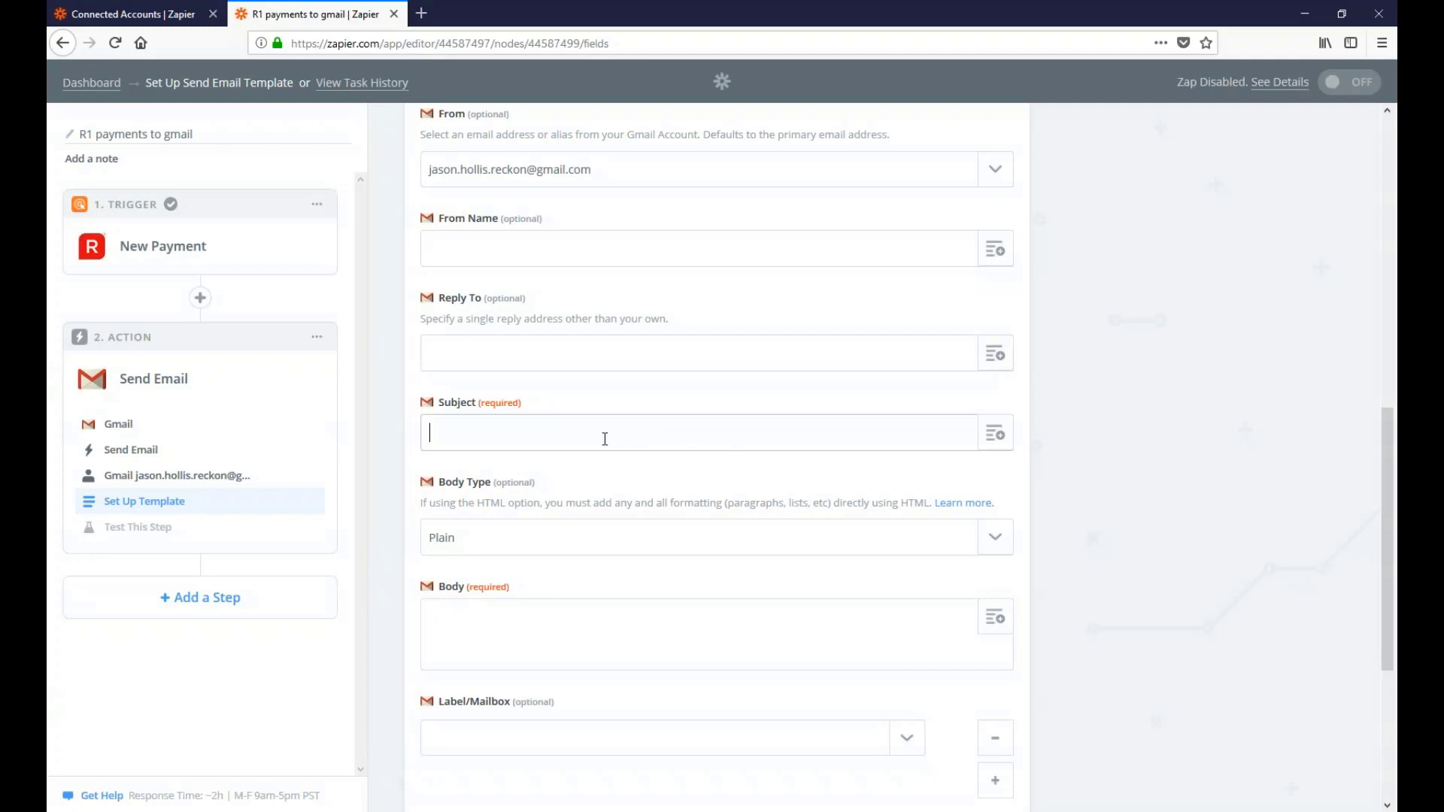
left_click(995, 434)
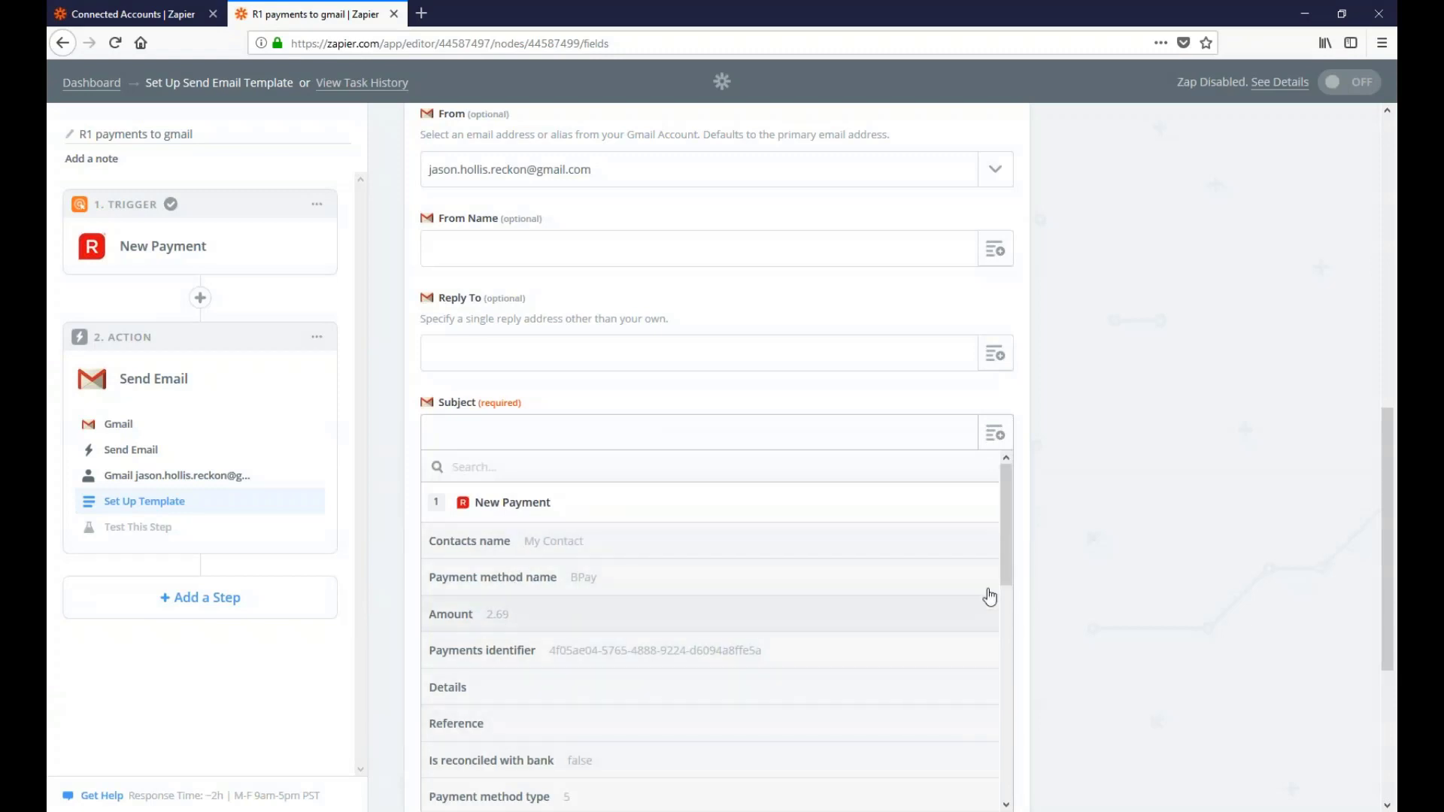
left_click_drag(1002, 564, 1002, 696)
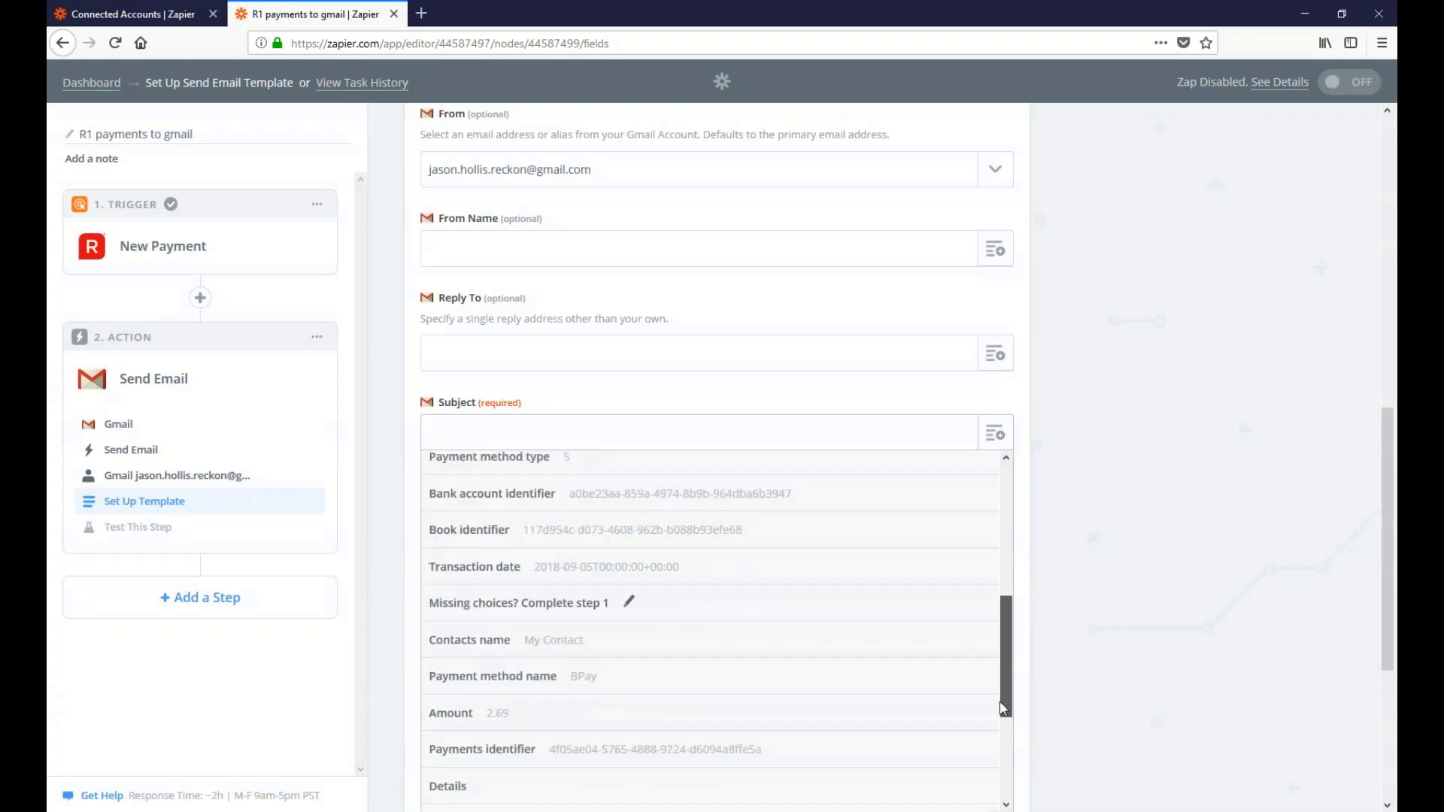
left_click(520, 431)
left_click(519, 431)
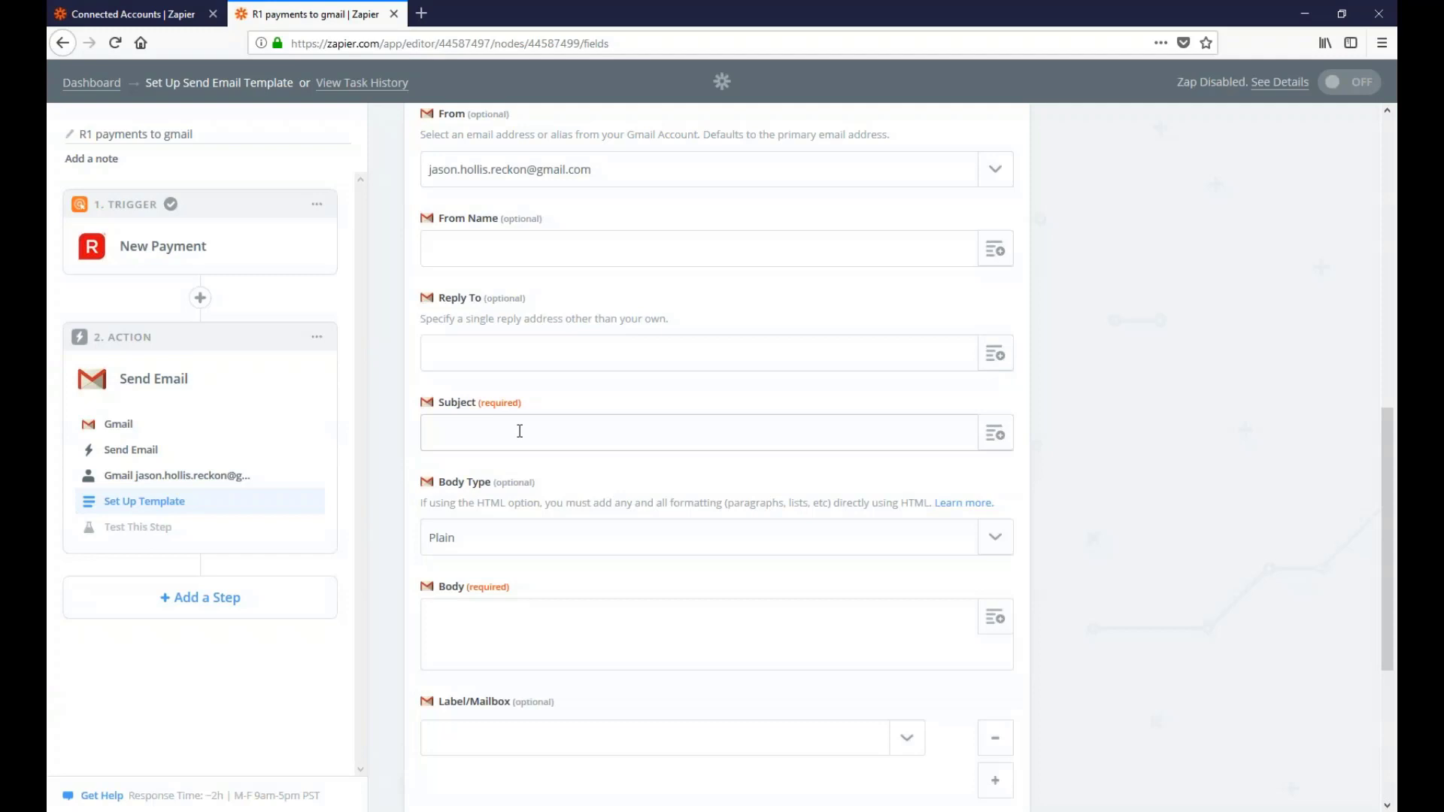
type("Payment to")
left_click(995, 435)
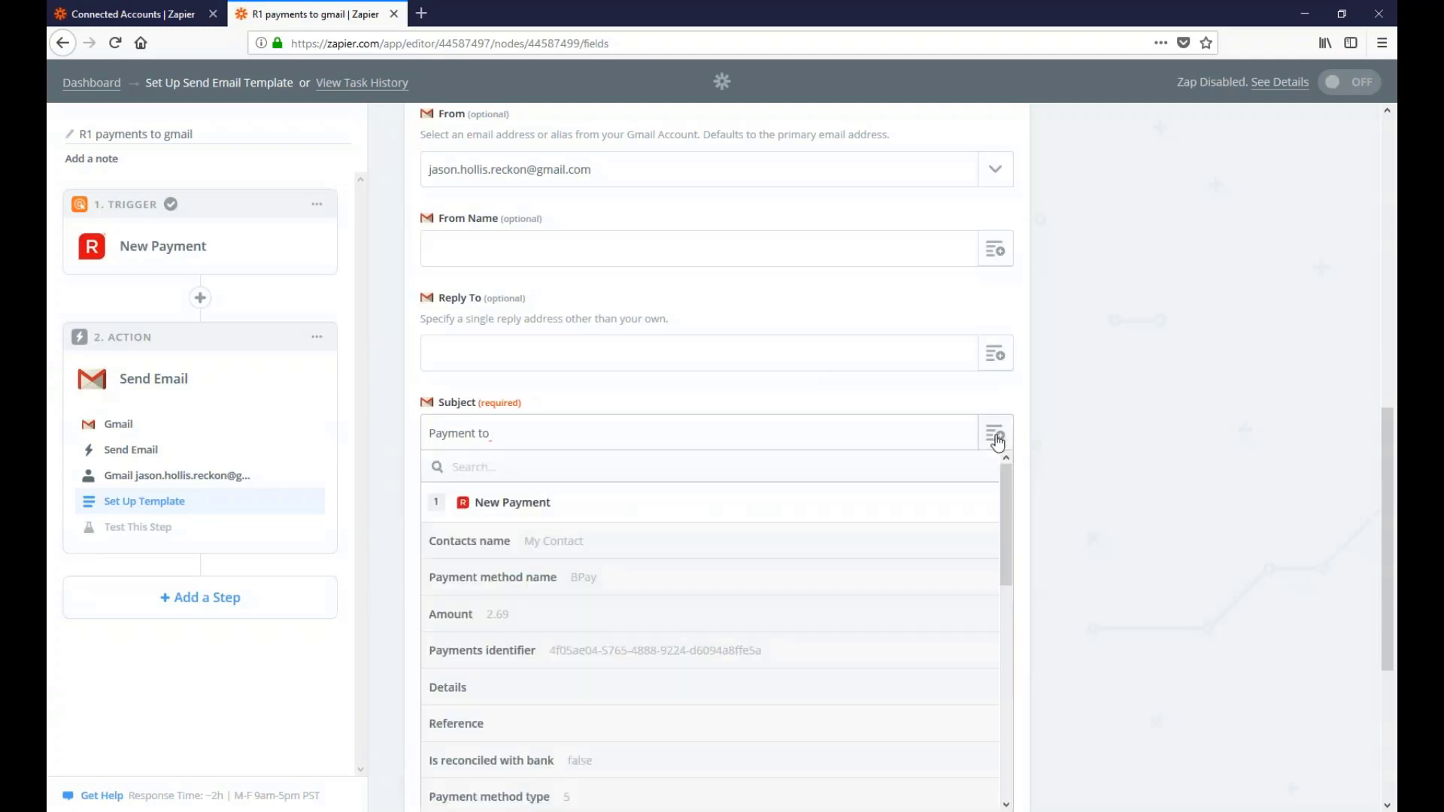
left_click(530, 546)
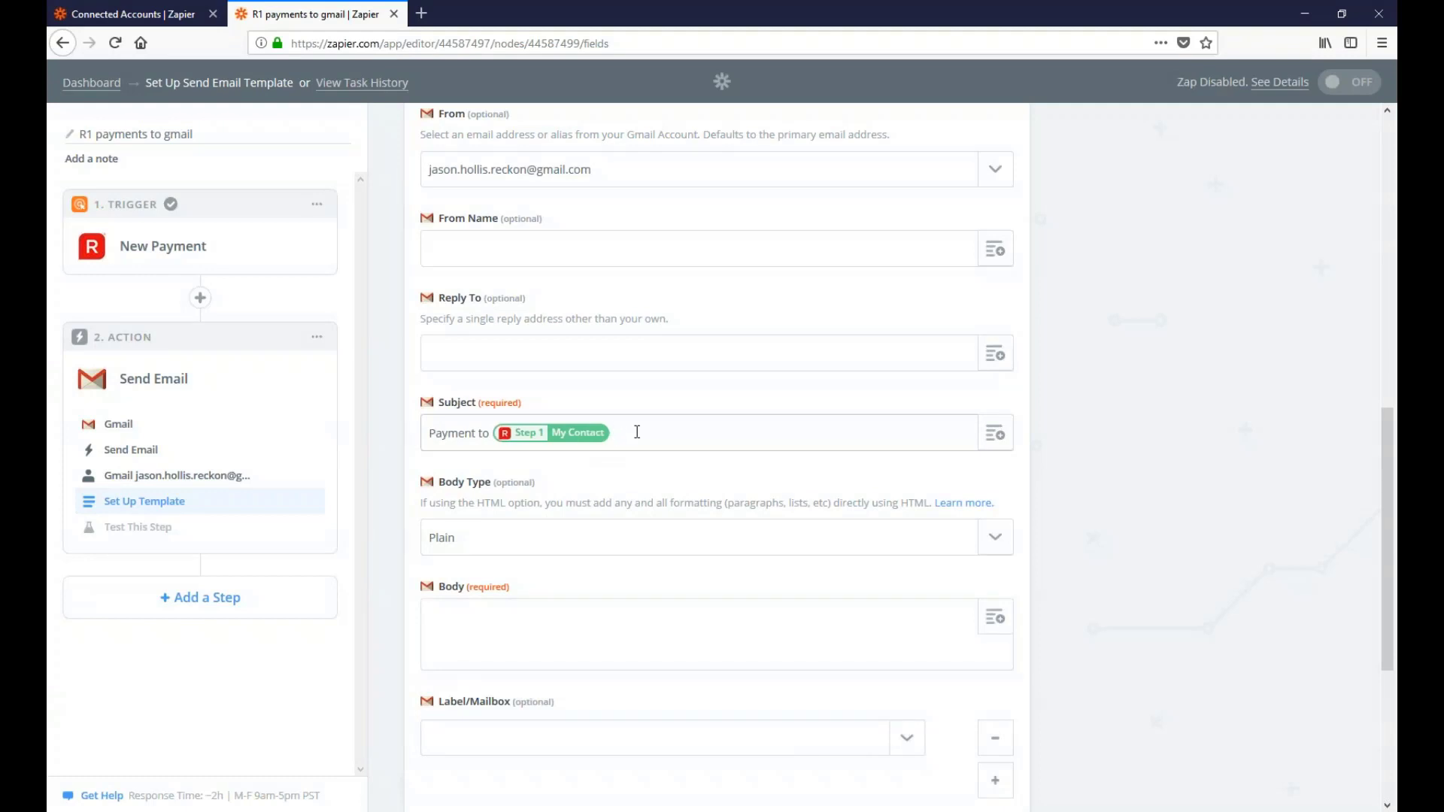
Append 'on' and the Step 1 transaction date to the Subject
type("for")
key("BackSpace")
key("BackSpace")
key("BackSpace")
key("BackSpace")
type("on")
left_click(1001, 435)
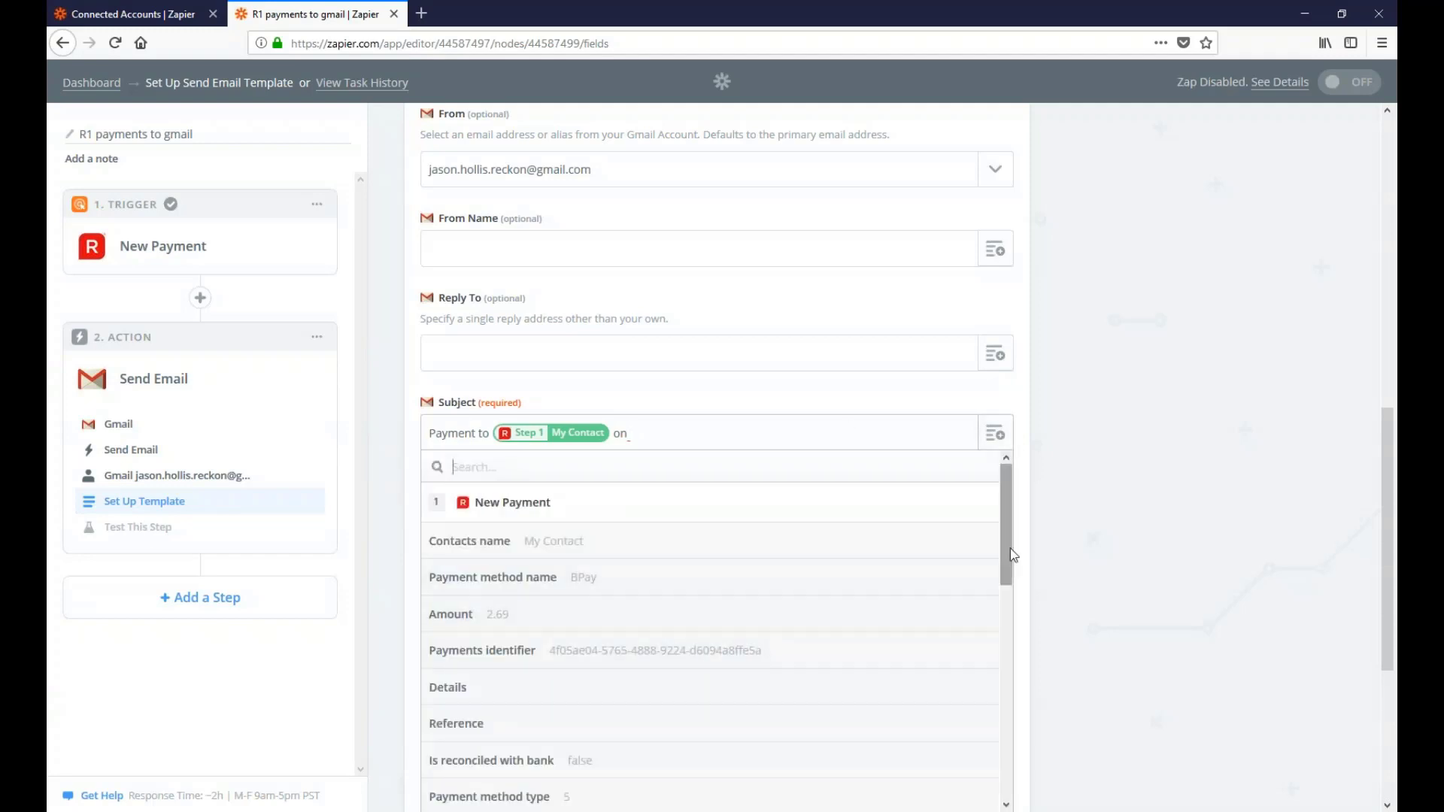
left_click_drag(1006, 555, 981, 780)
left_click(633, 799)
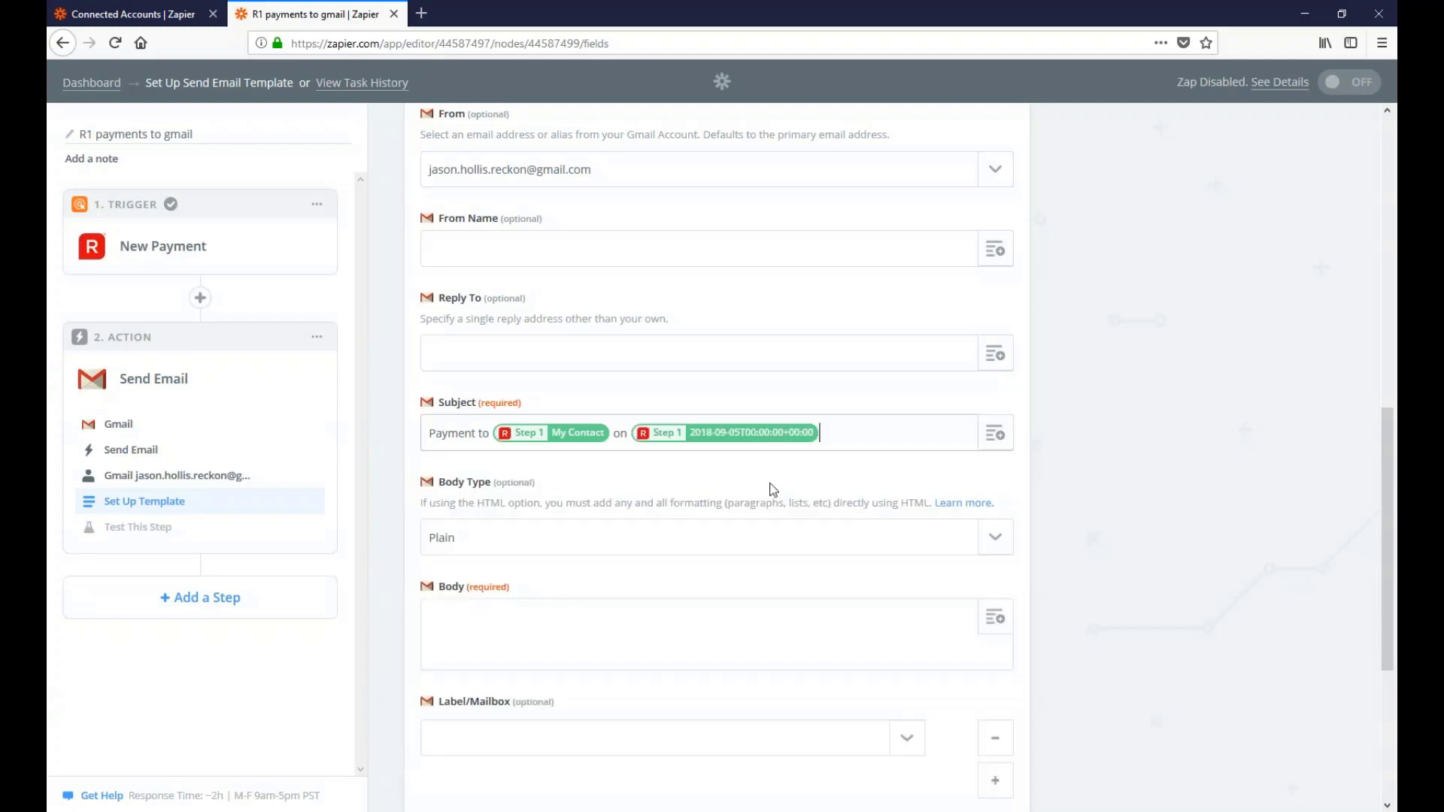
left_click(567, 542)
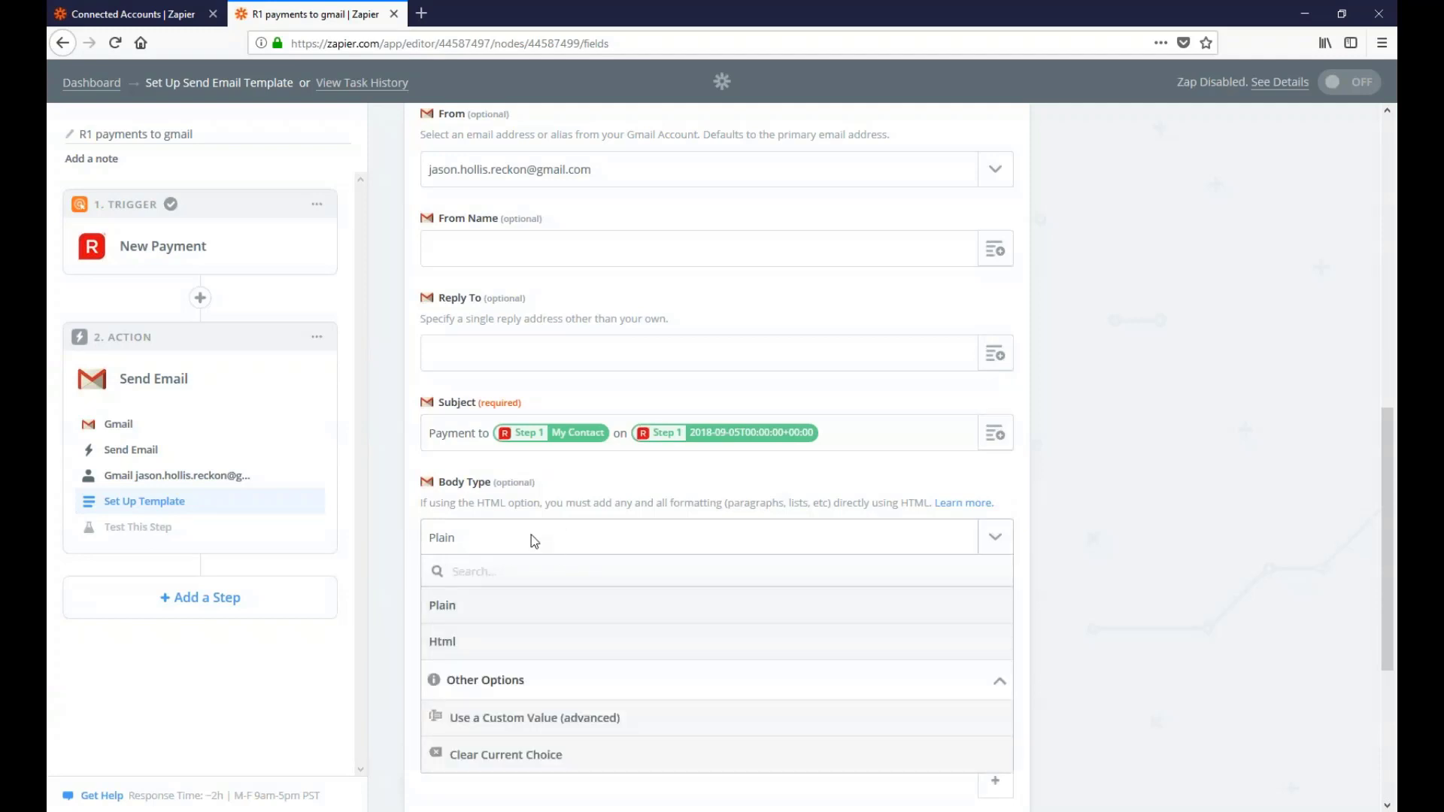
Keep Body Type Plain and begin the body: 'We paid' contact name 'on' transaction date
left_click(531, 537)
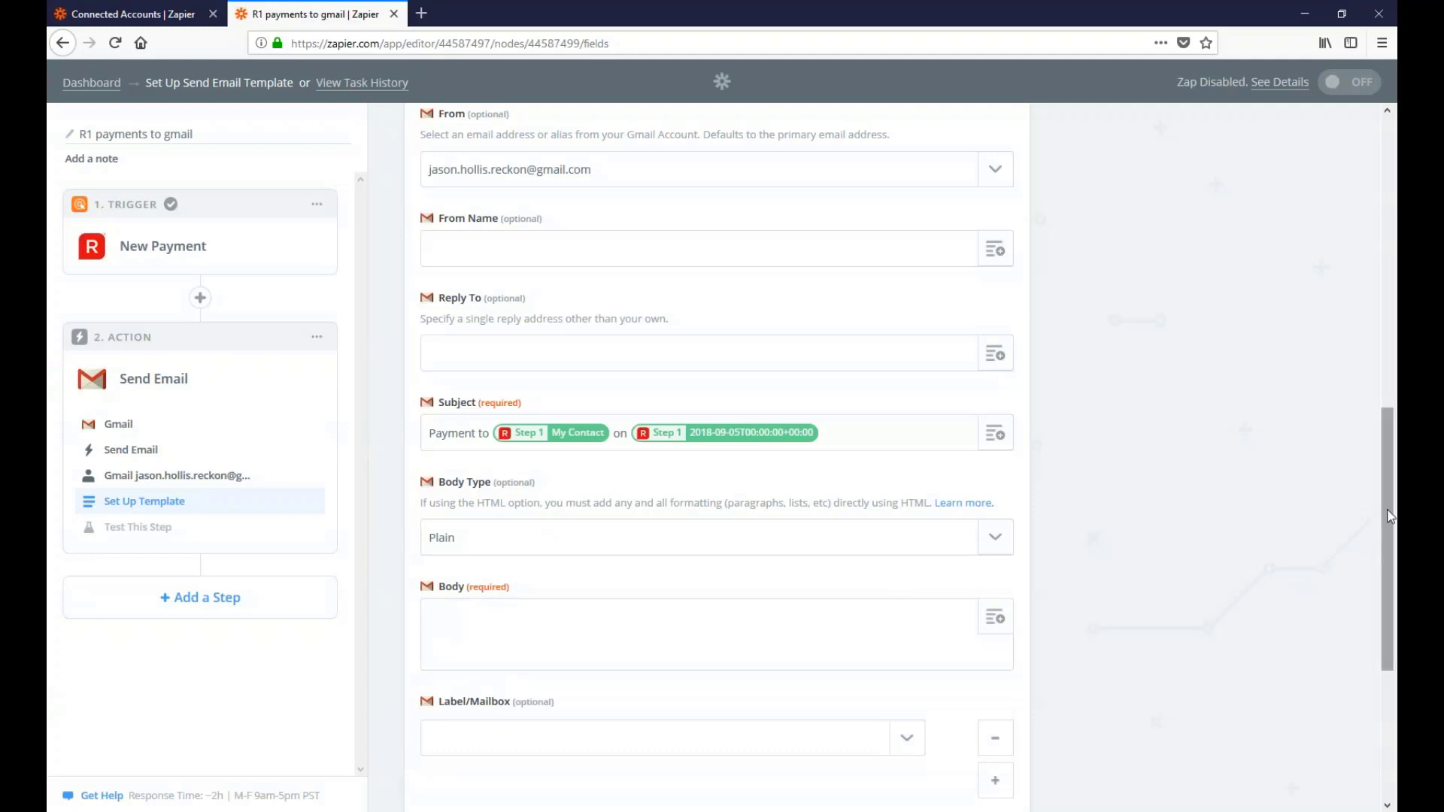
scroll(520, 410, "down", 3)
left_click(494, 497)
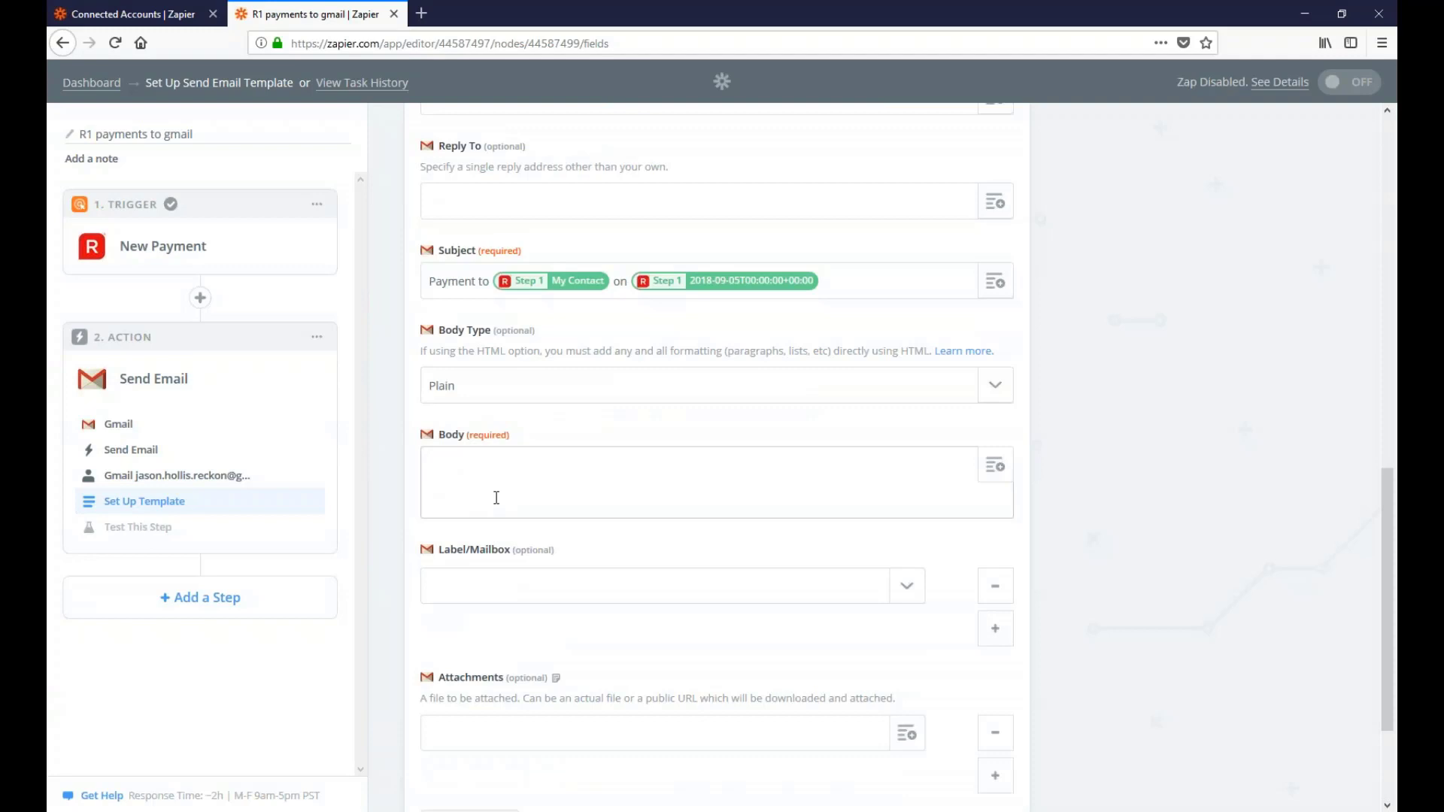
type("We paid")
left_click(997, 480)
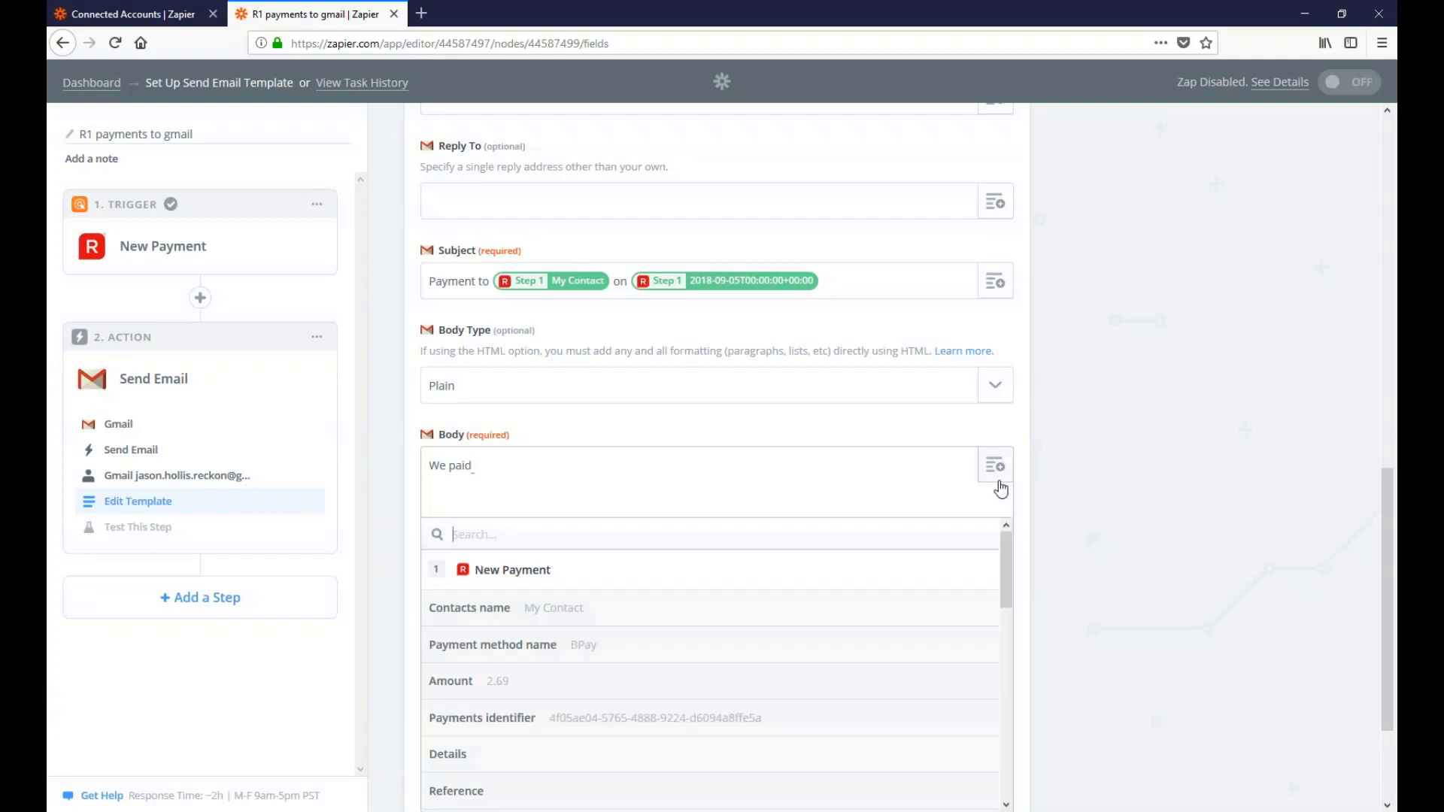
left_click(529, 608)
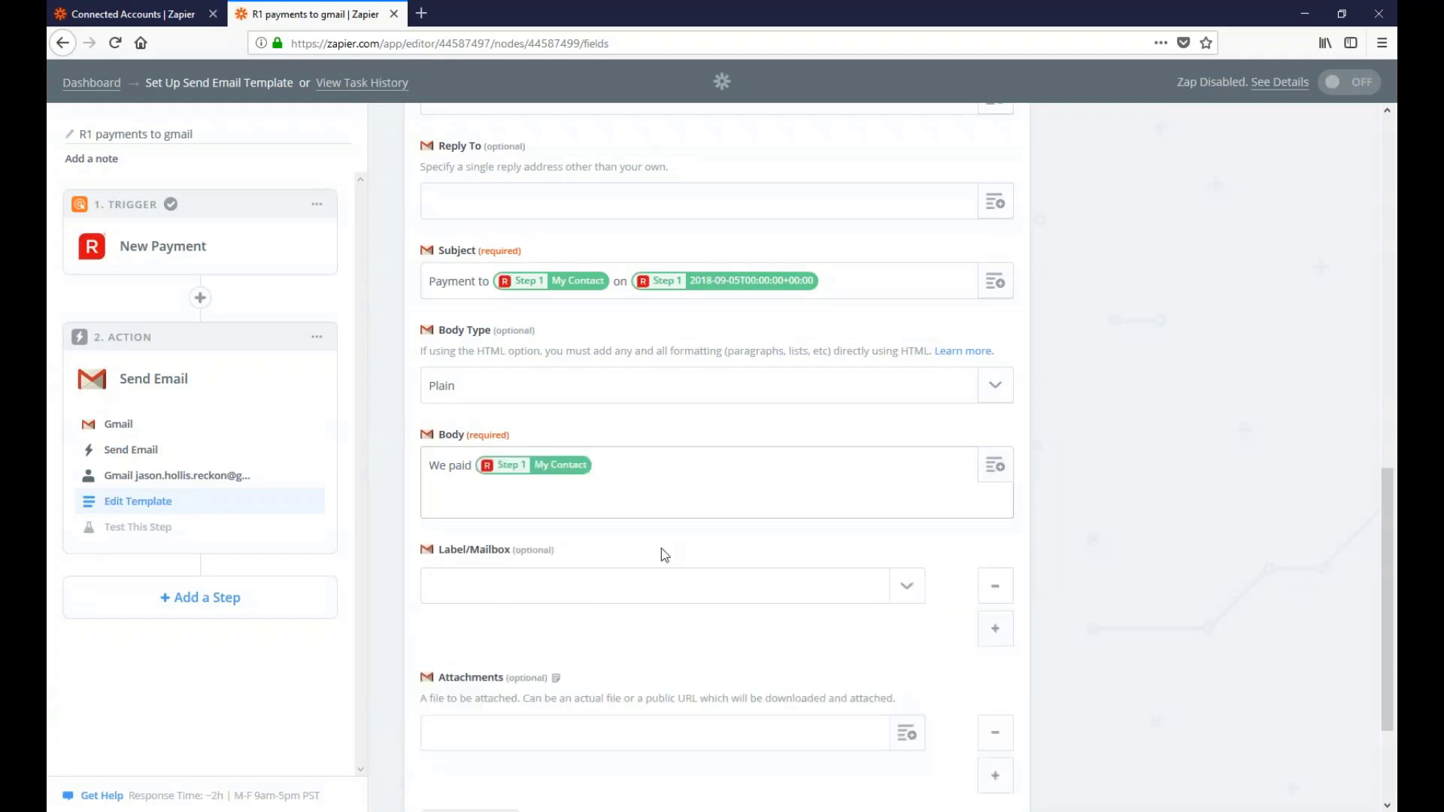
type("on")
left_click(996, 469)
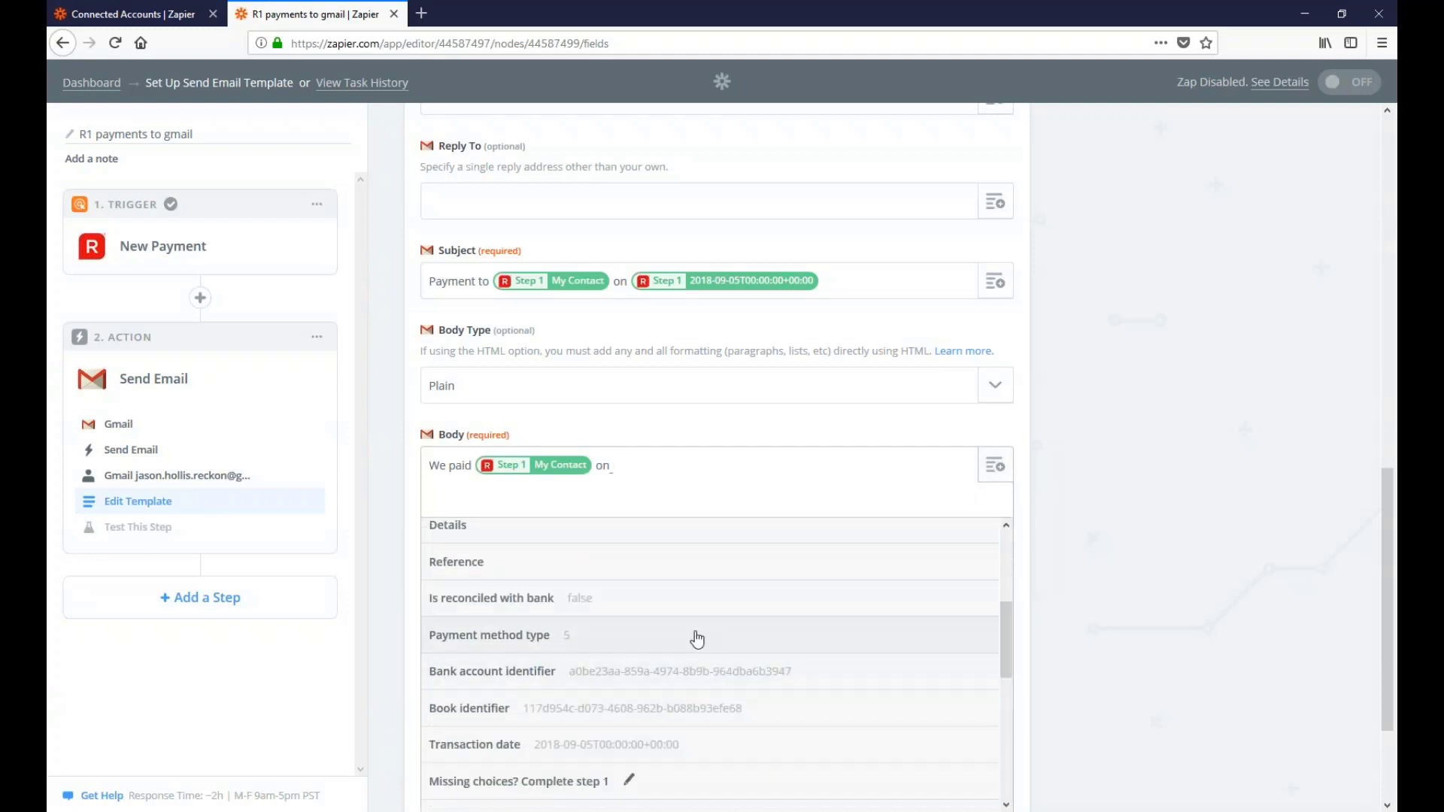
left_click(603, 741)
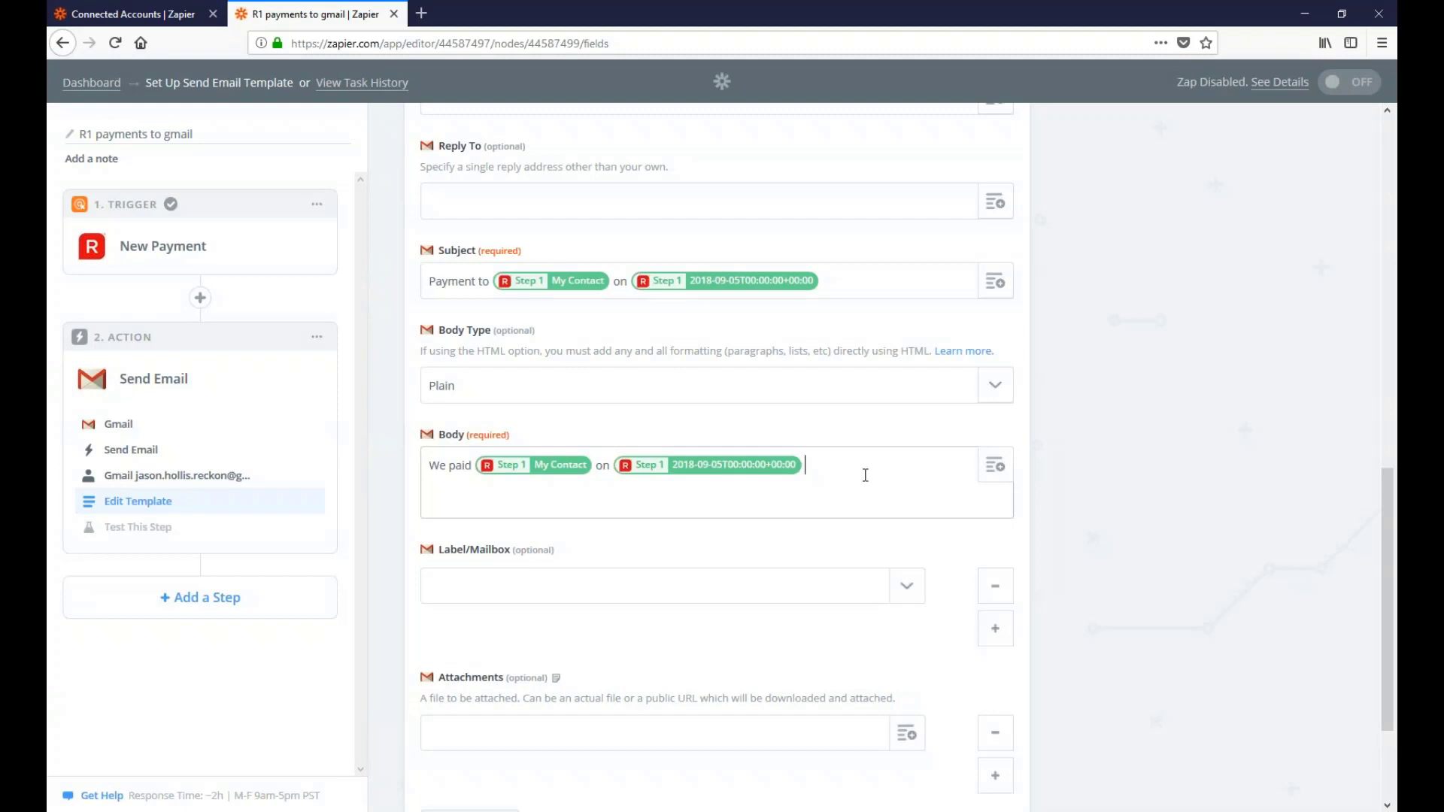
Finish the body with 'for' amount 'using' payment method name and a full stop
type("for")
left_click(994, 474)
left_click(448, 682)
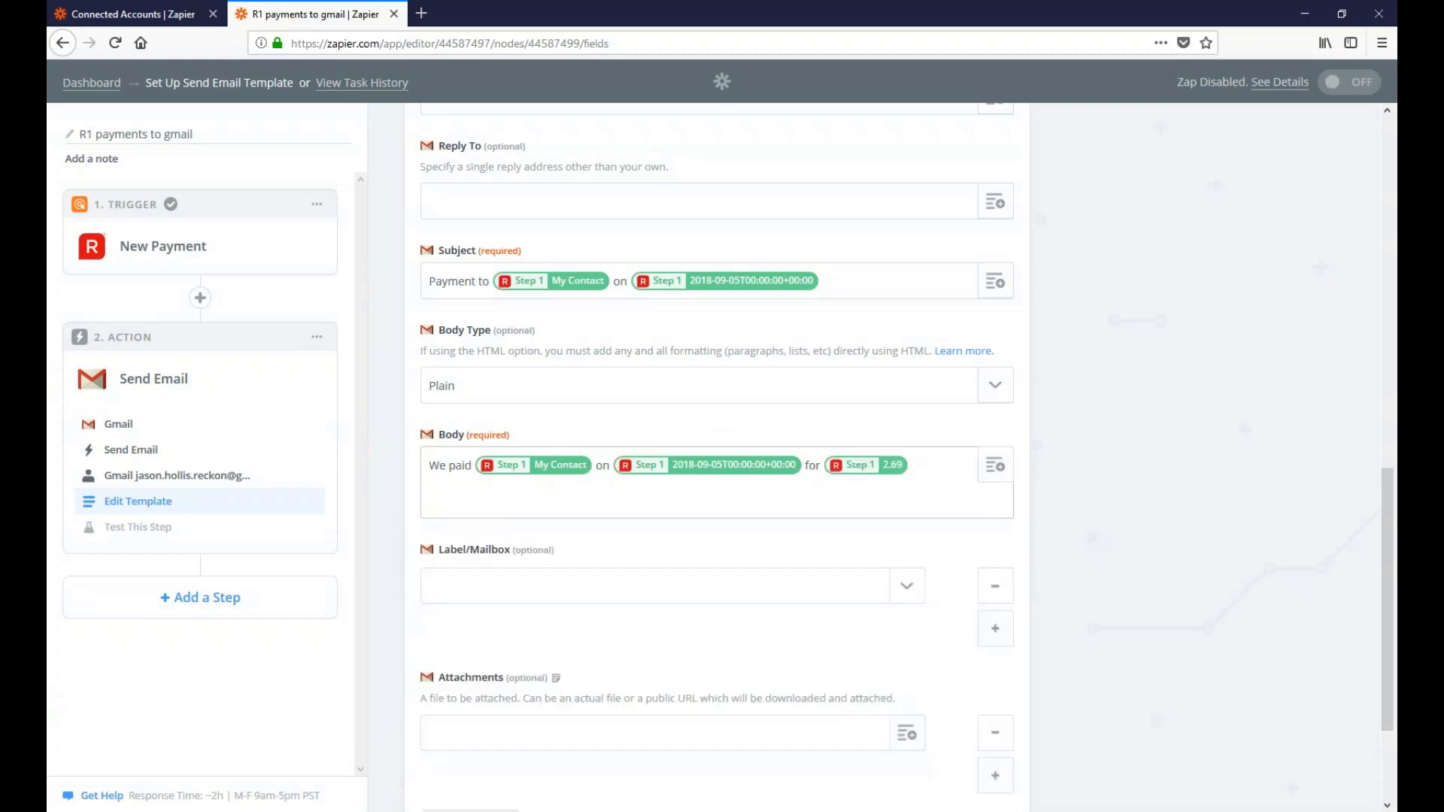
type("using")
left_click(999, 474)
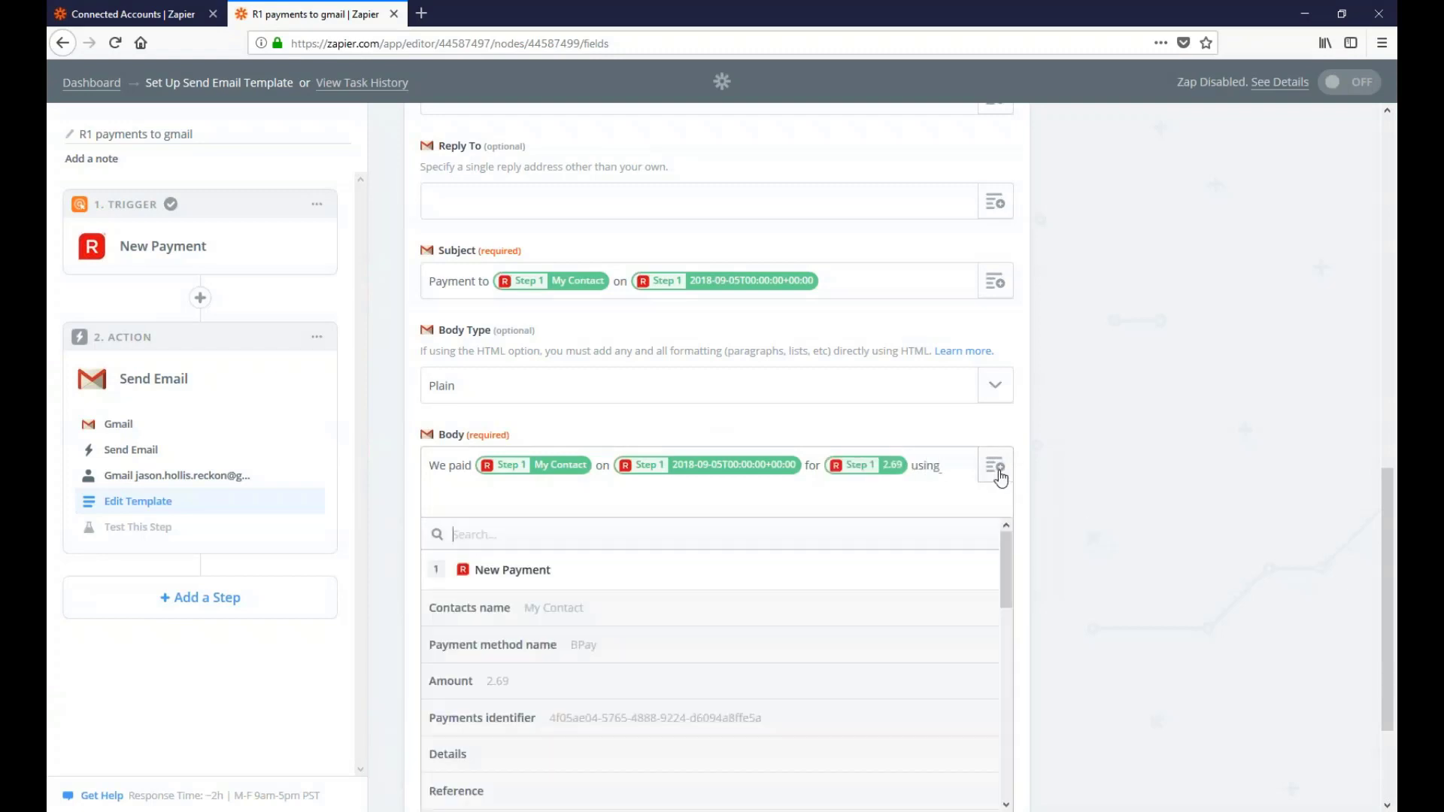
left_click(499, 661)
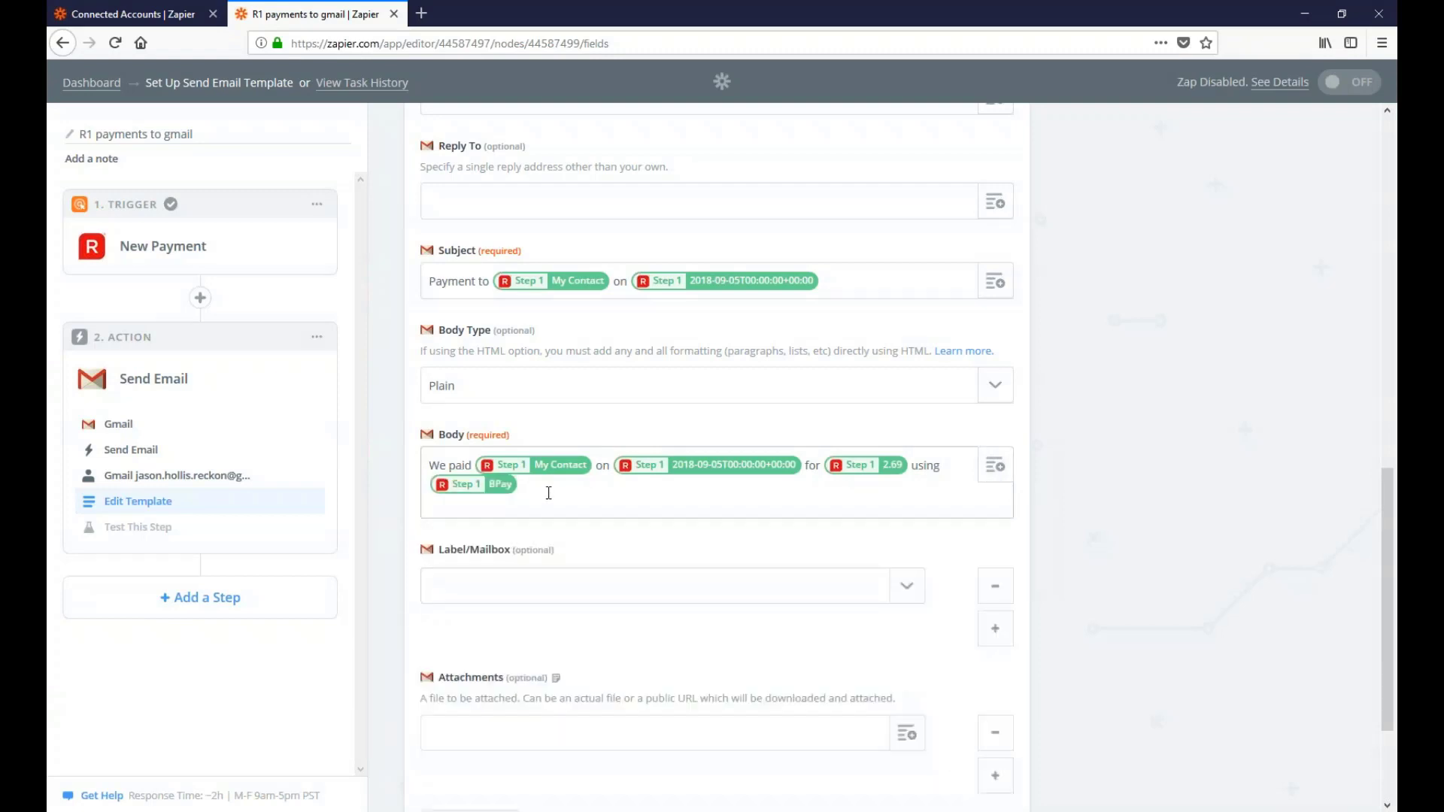
type(".")
scroll(694, 629, "down", 1)
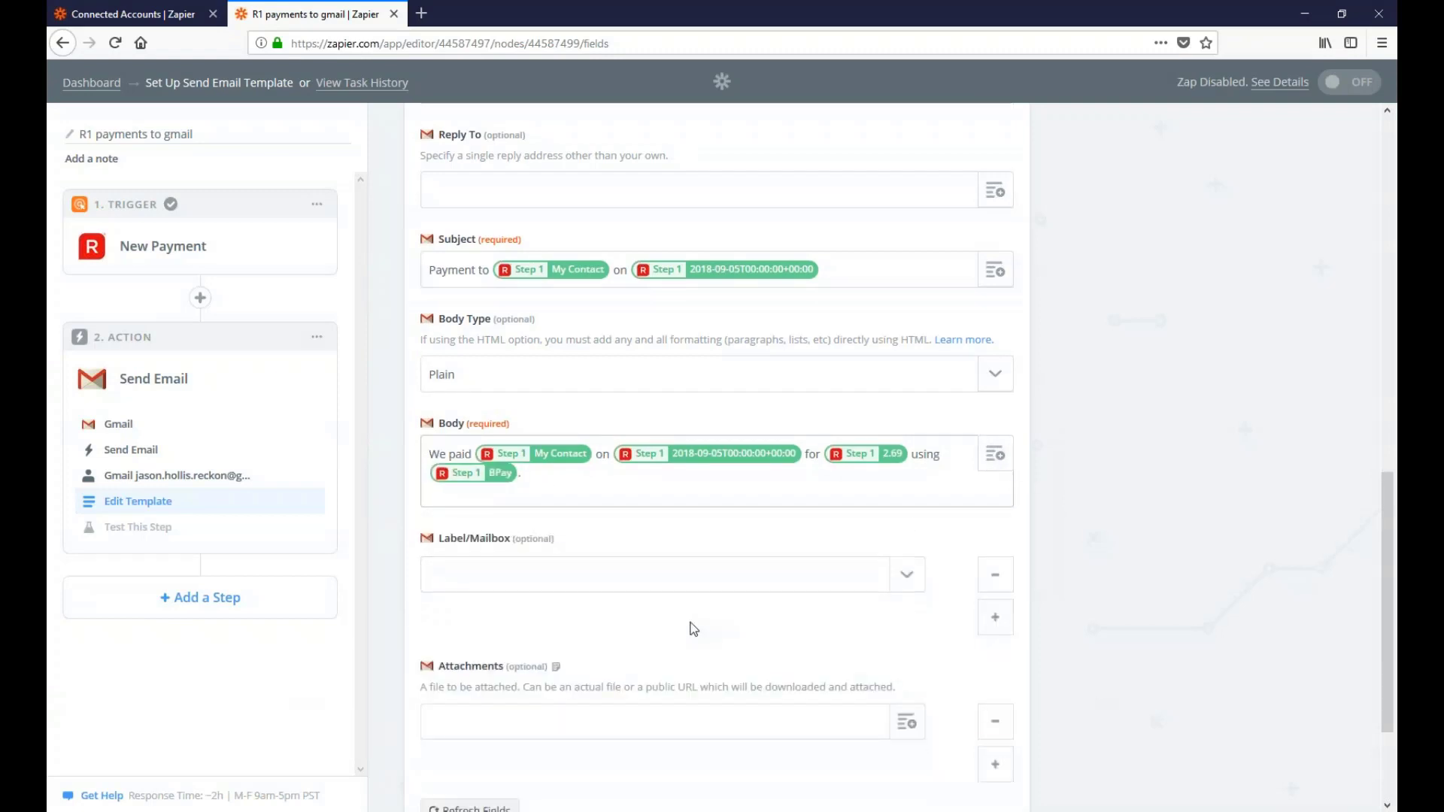
scroll(694, 629, "down", 2)
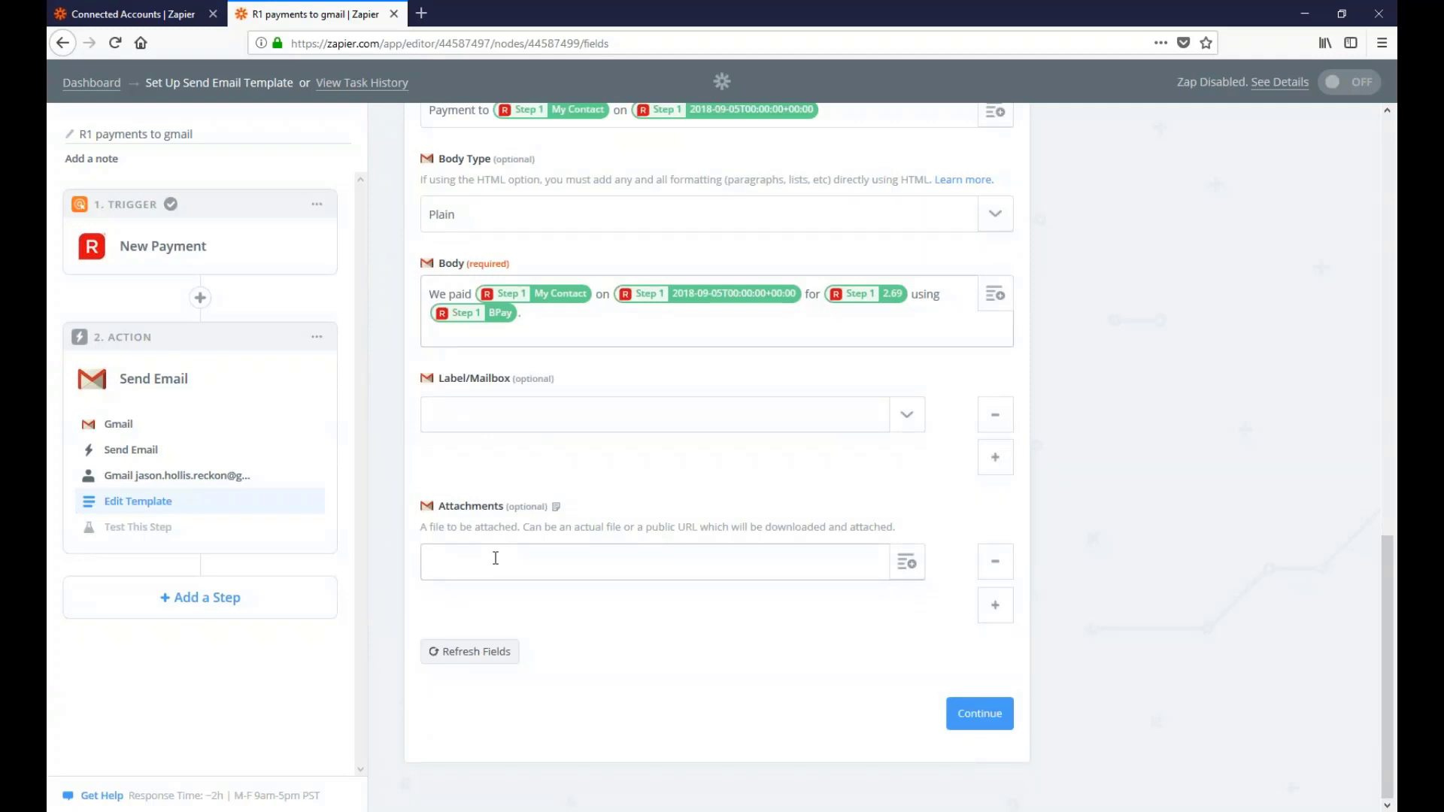
left_click(1002, 722)
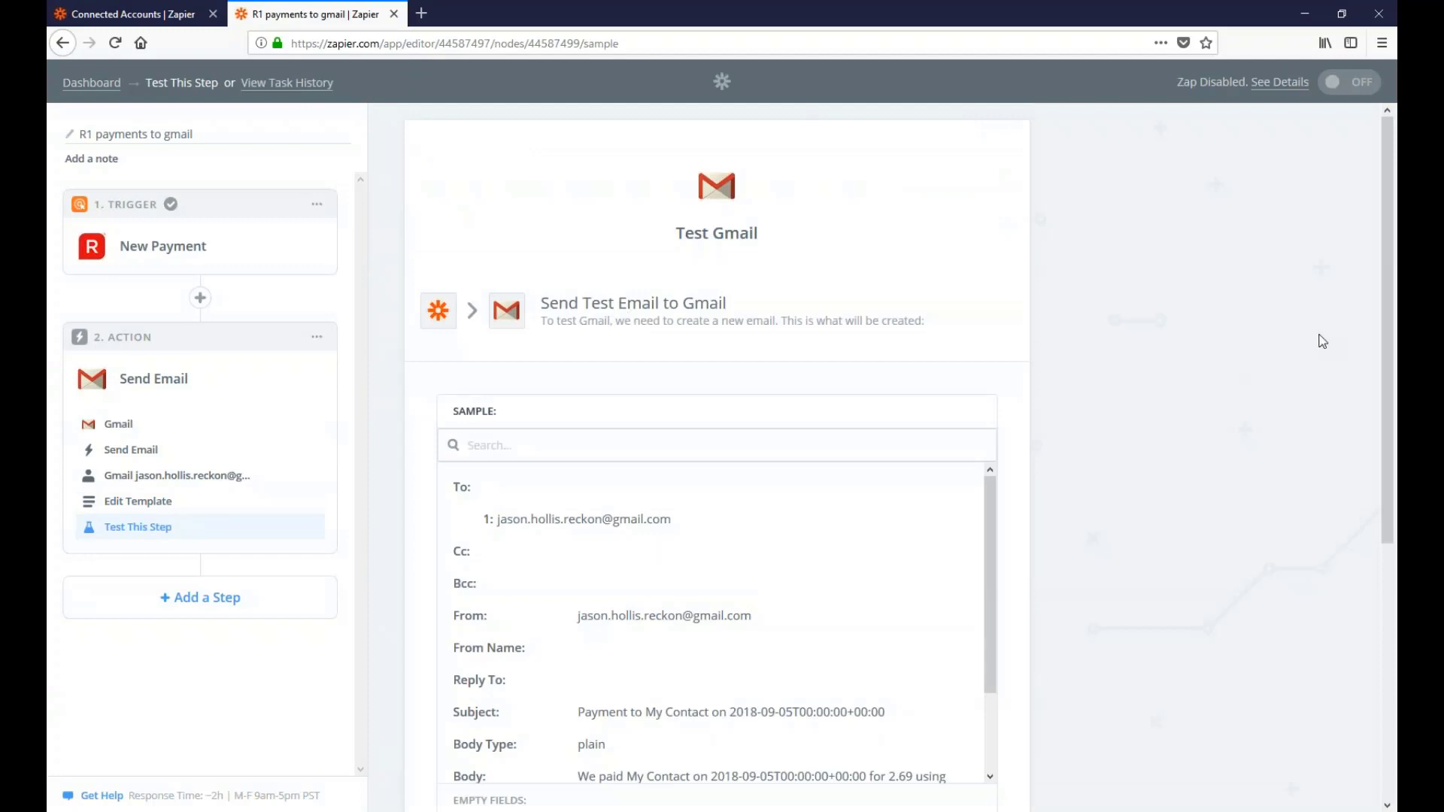
scroll(1391, 407, "down", 2)
scroll(1391, 406, "down", 3)
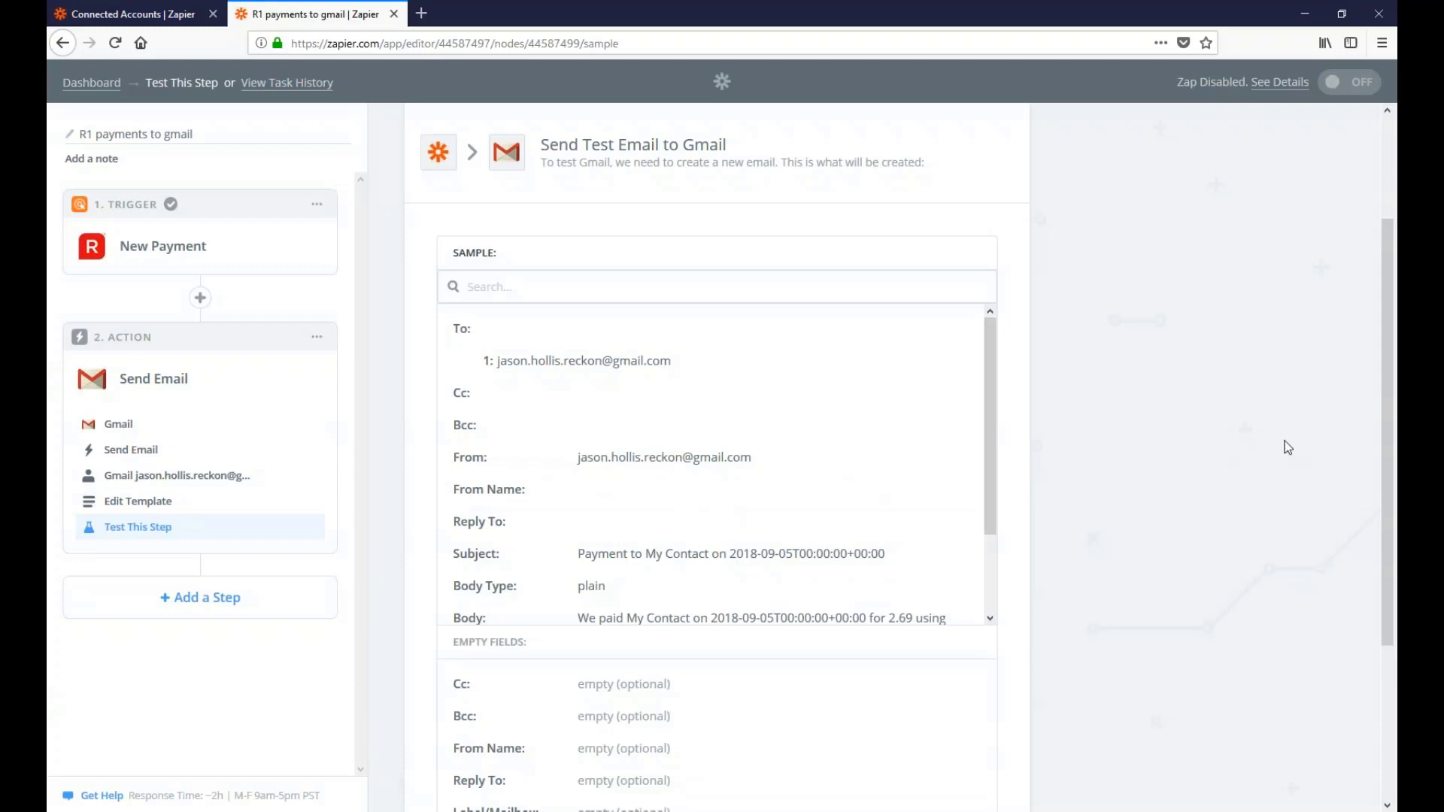
scroll(1391, 485, "down", 2)
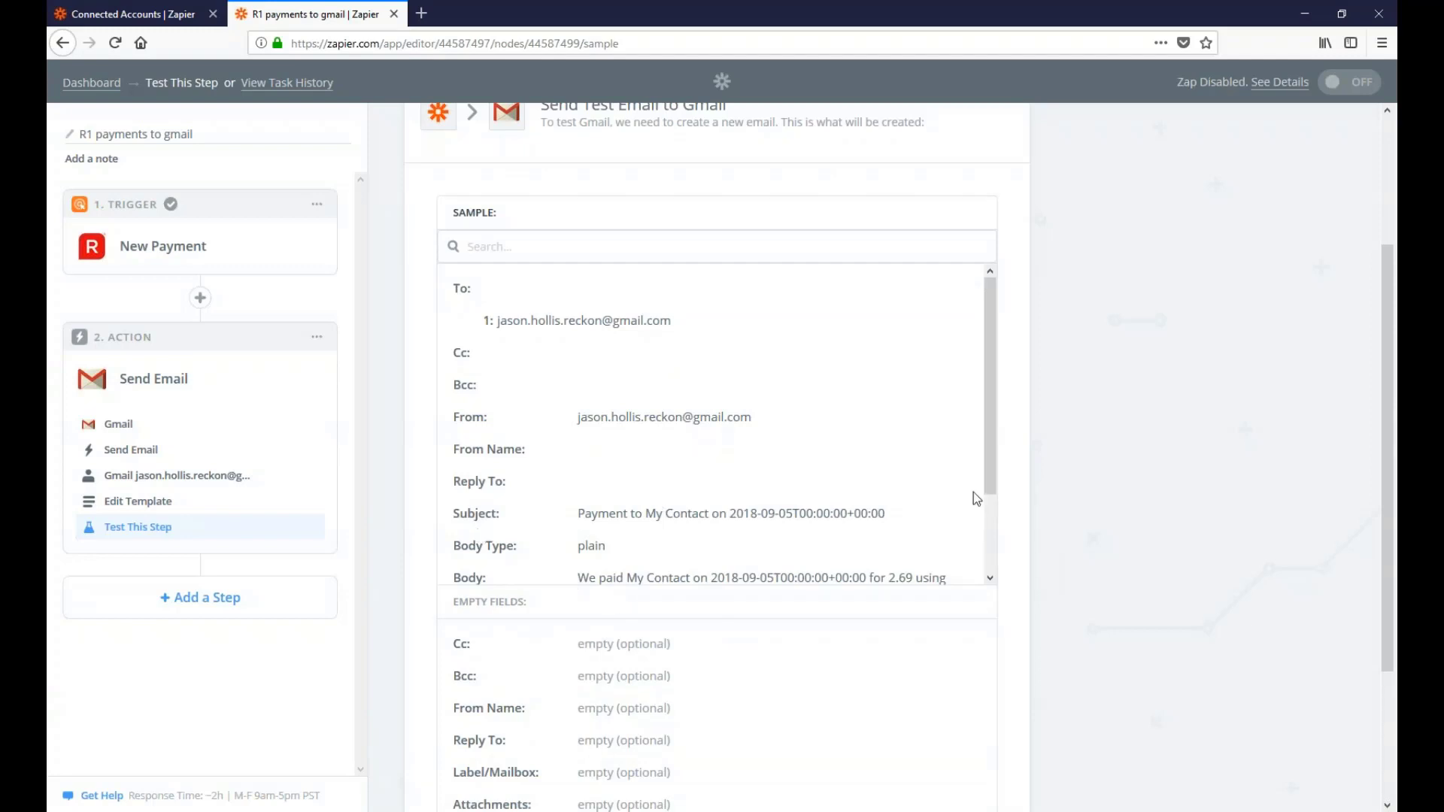
scroll(994, 484, "down", 2)
left_click_drag(995, 483, 1009, 553)
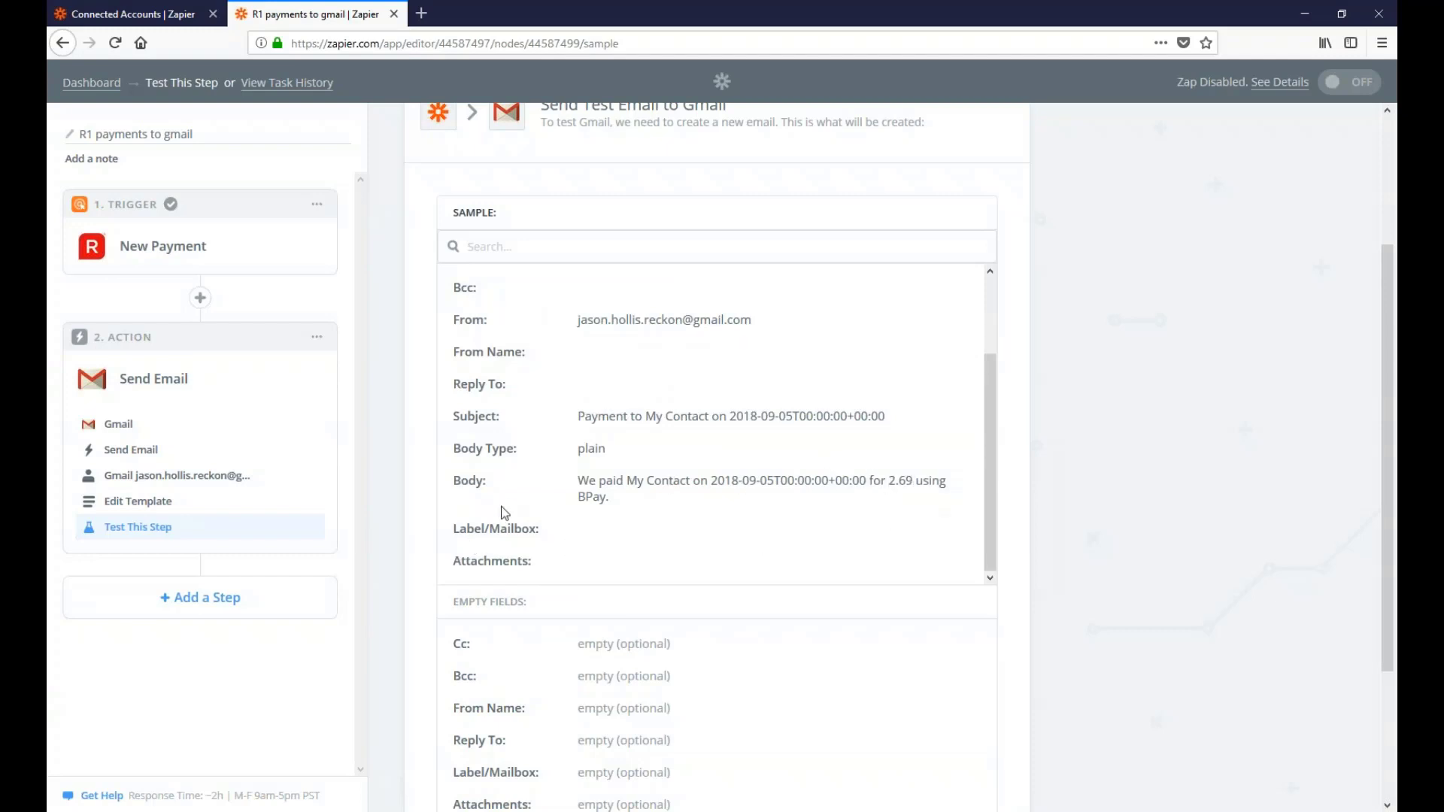
scroll(508, 509, "down", 3)
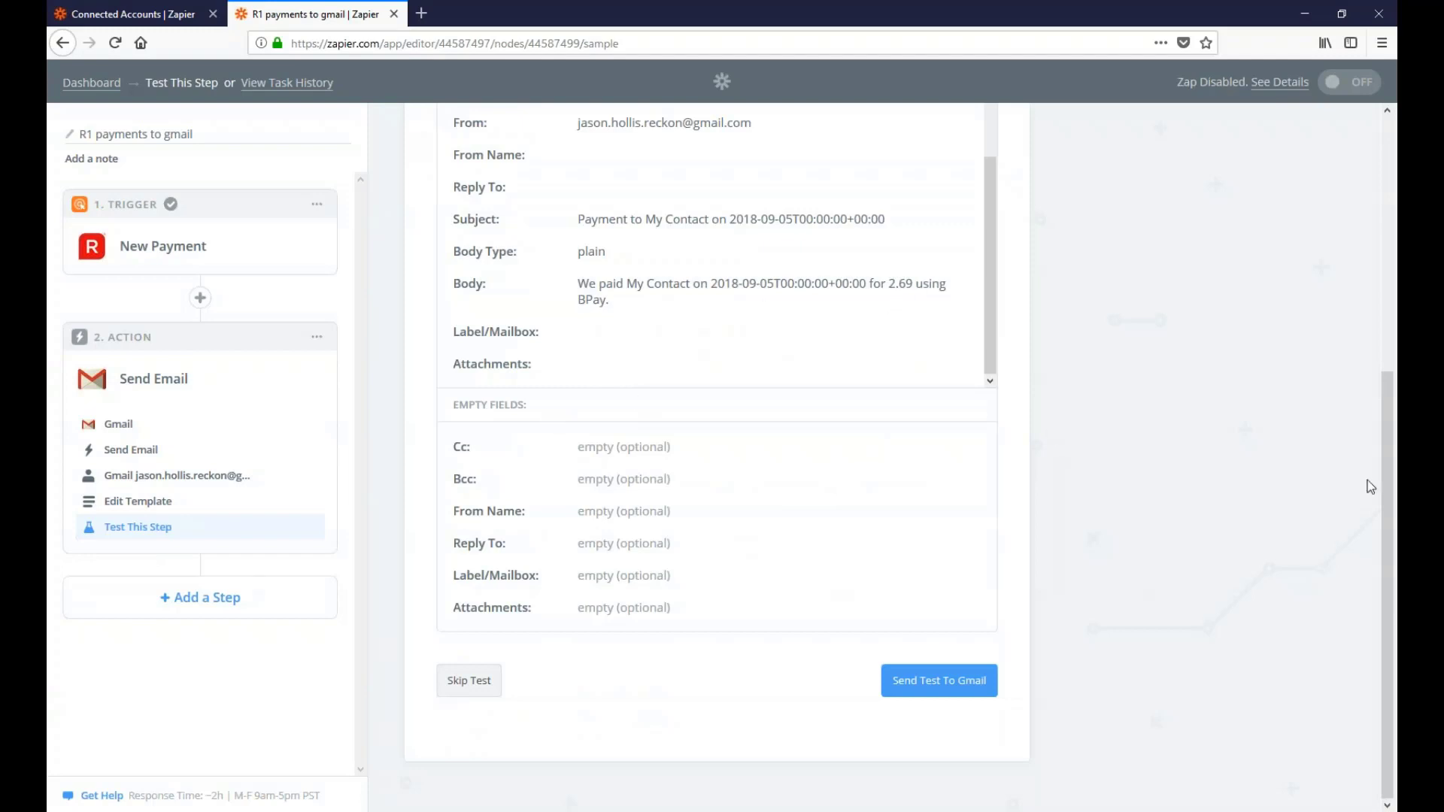
Send the test email to Gmail and bring the Gmail inbox window into view
left_click(908, 689)
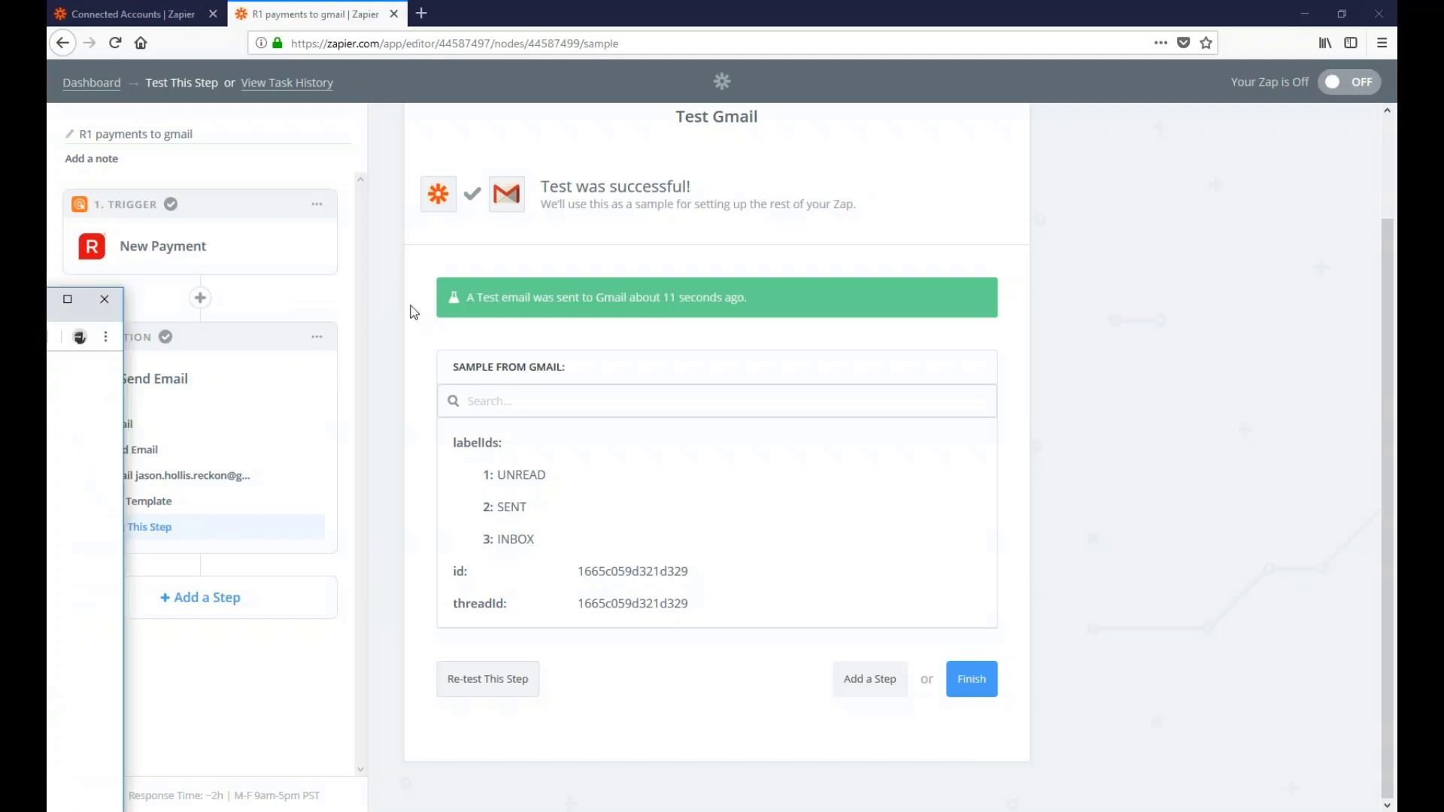
left_click_drag(409, 312, 659, 4)
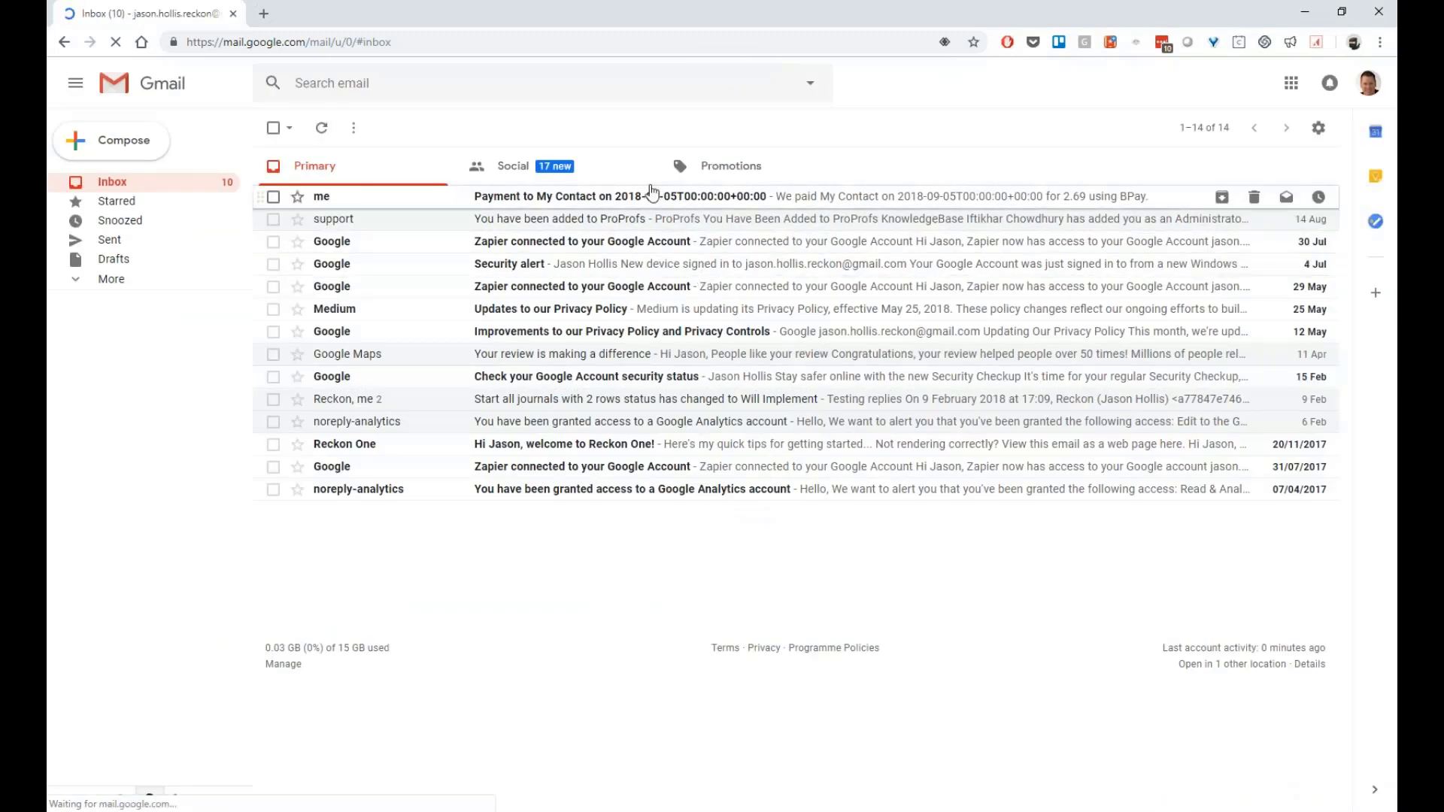
Open the 'Payment to My Contact' test email reporting the 2.69 BPay payment
left_click(607, 200)
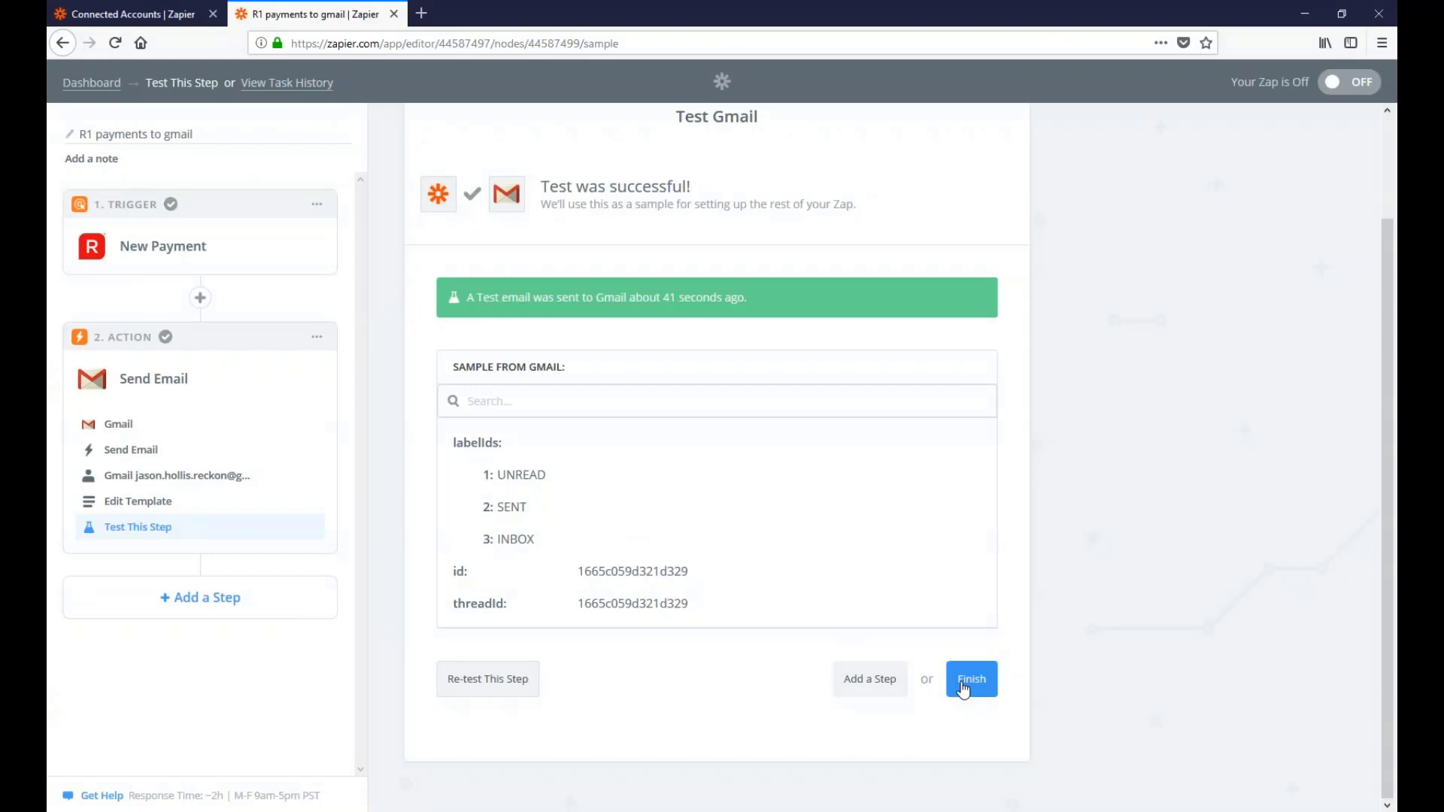
Finish the Test Gmail step to complete the payment-email zap
left_click(964, 689)
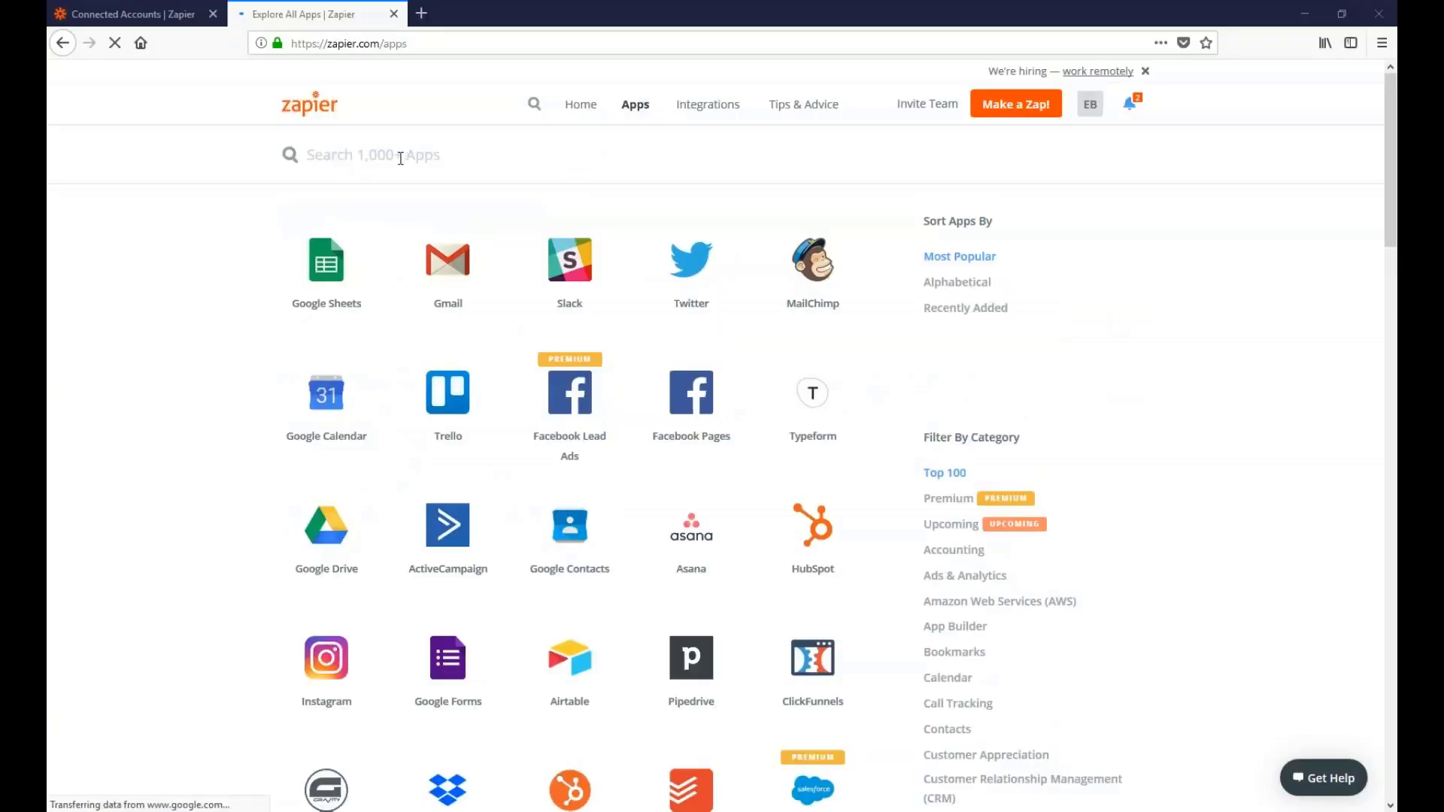
Search apps for 'reckon', open Reckon One, and expand its Stripe sales-receipts zap template
type("reckon")
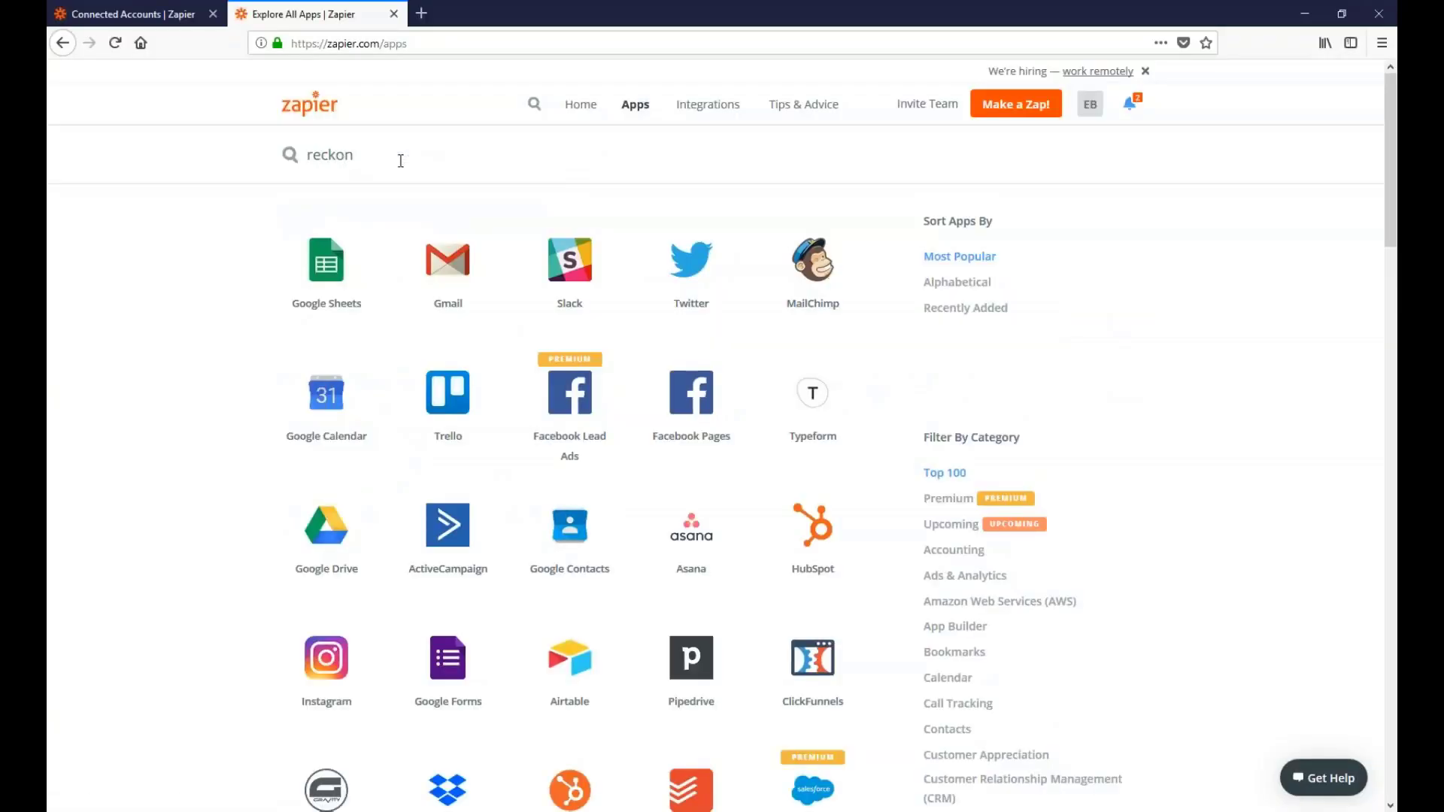
left_click(340, 304)
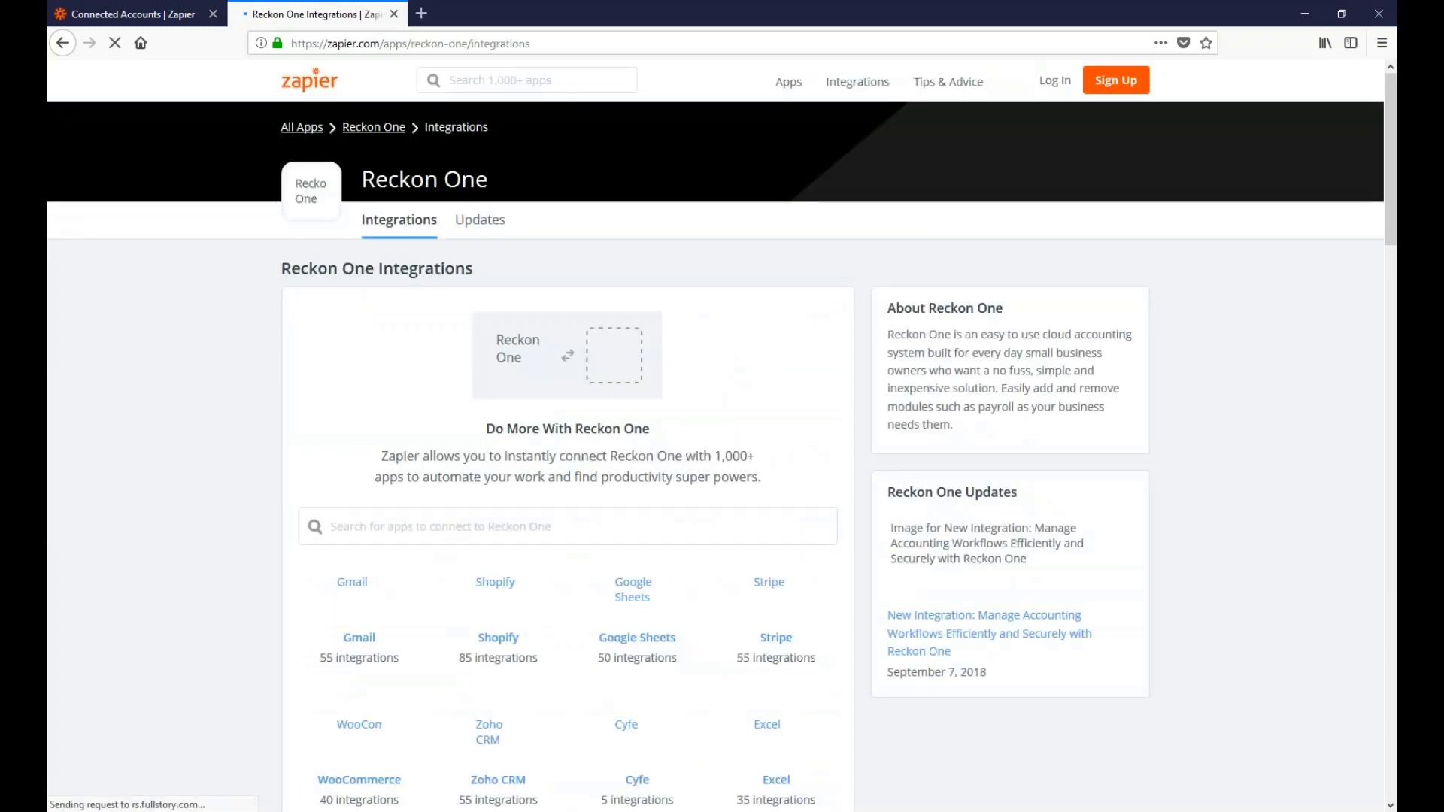
scroll(588, 475, "down", 3)
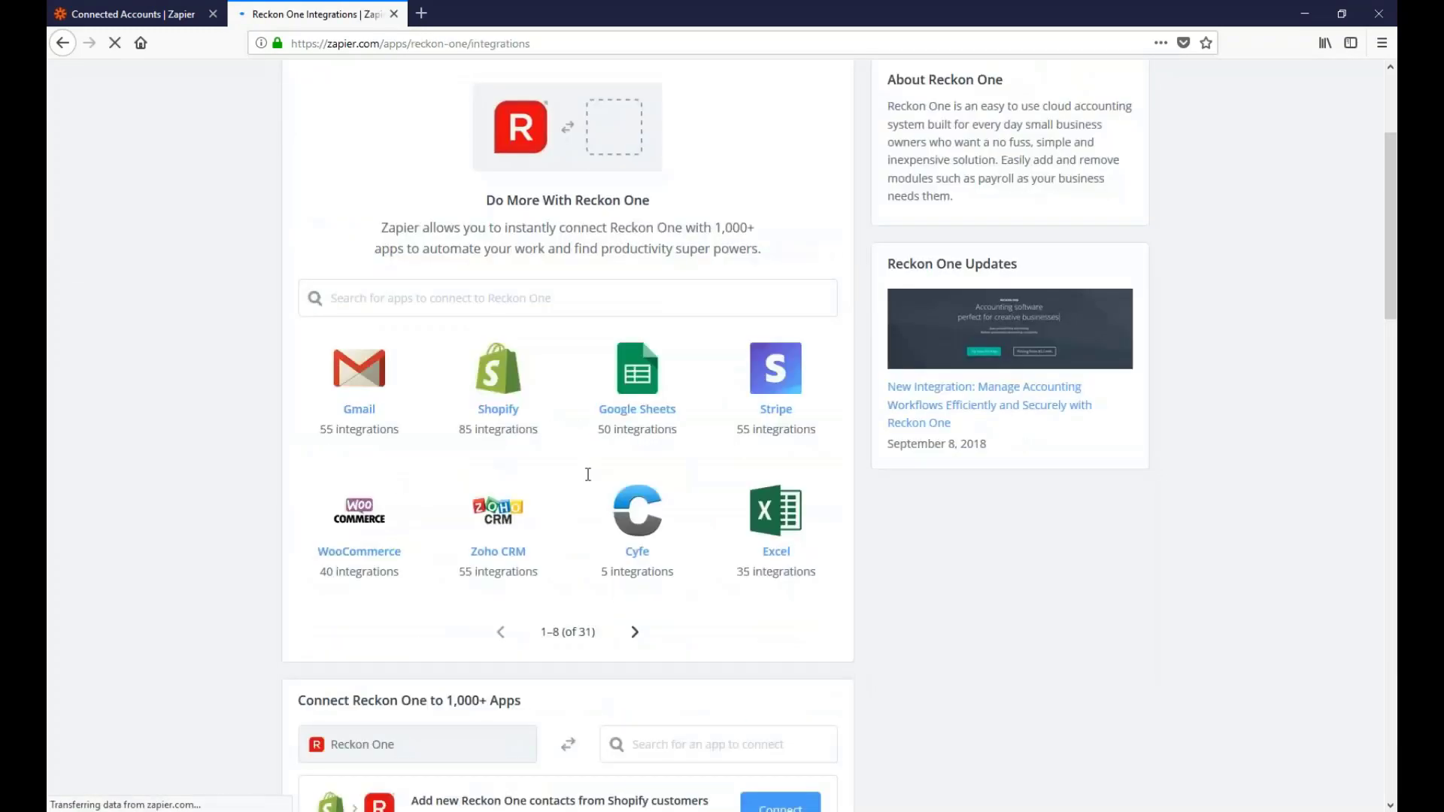
scroll(588, 475, "down", 11)
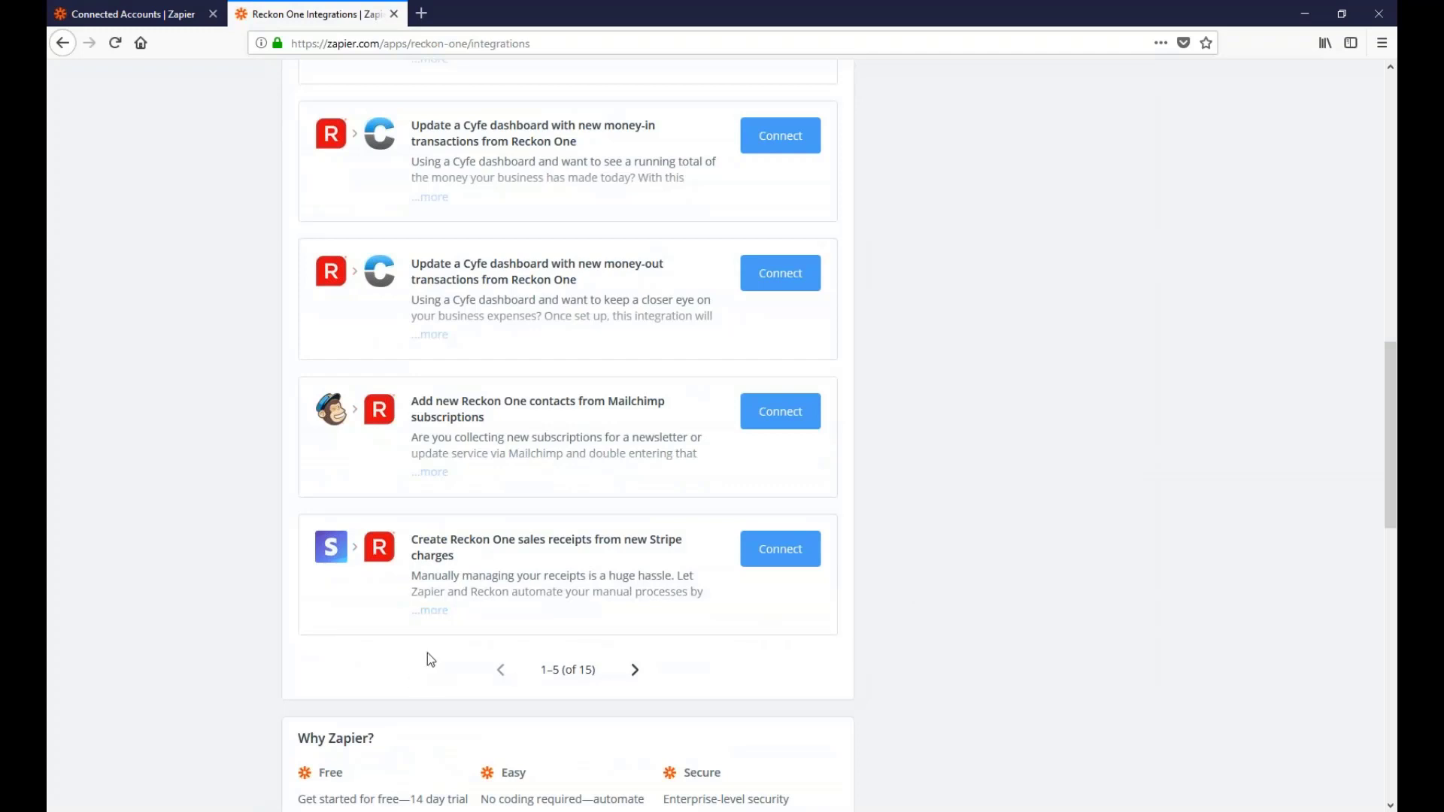
left_click(434, 611)
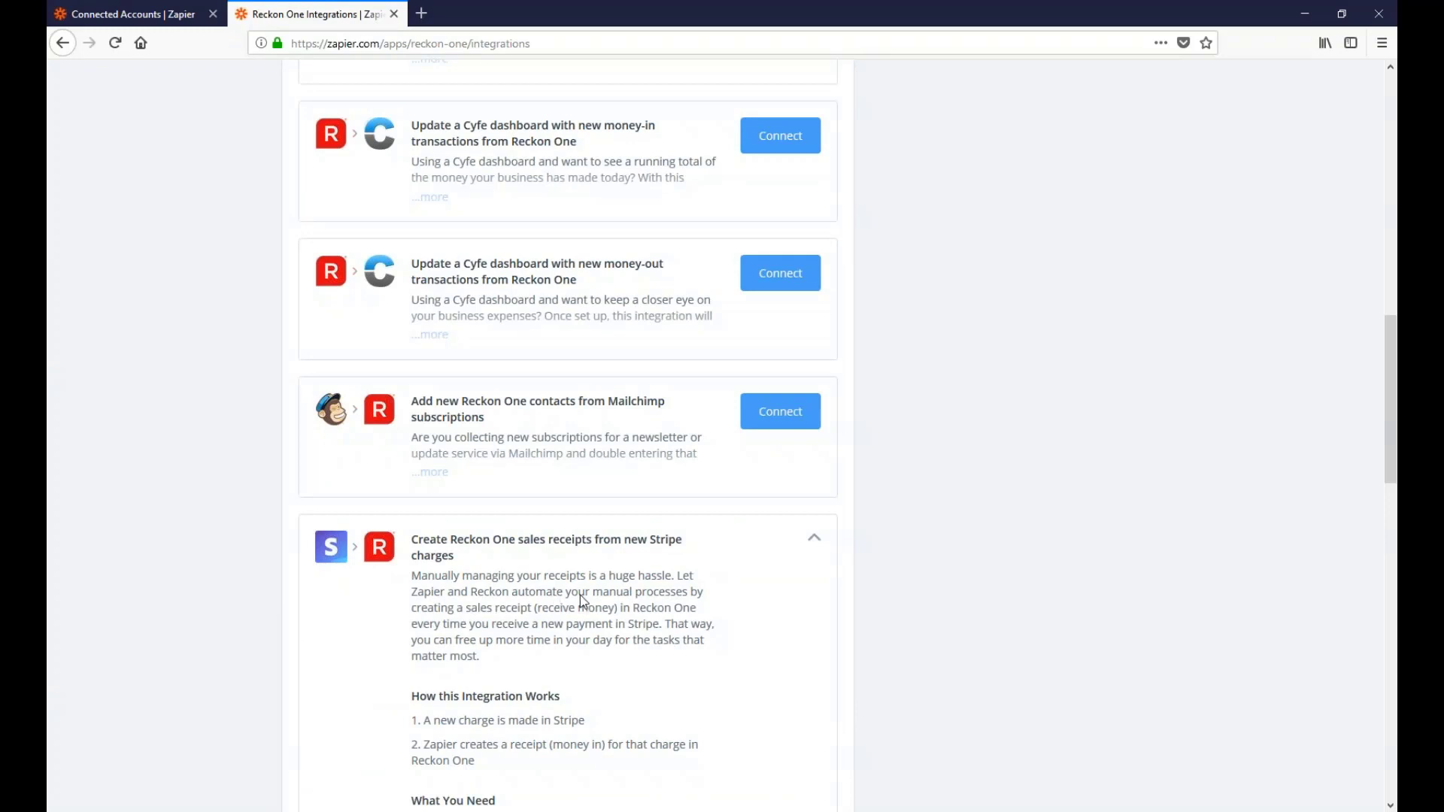
scroll(580, 596, "down", 2)
scroll(584, 602, "down", 4)
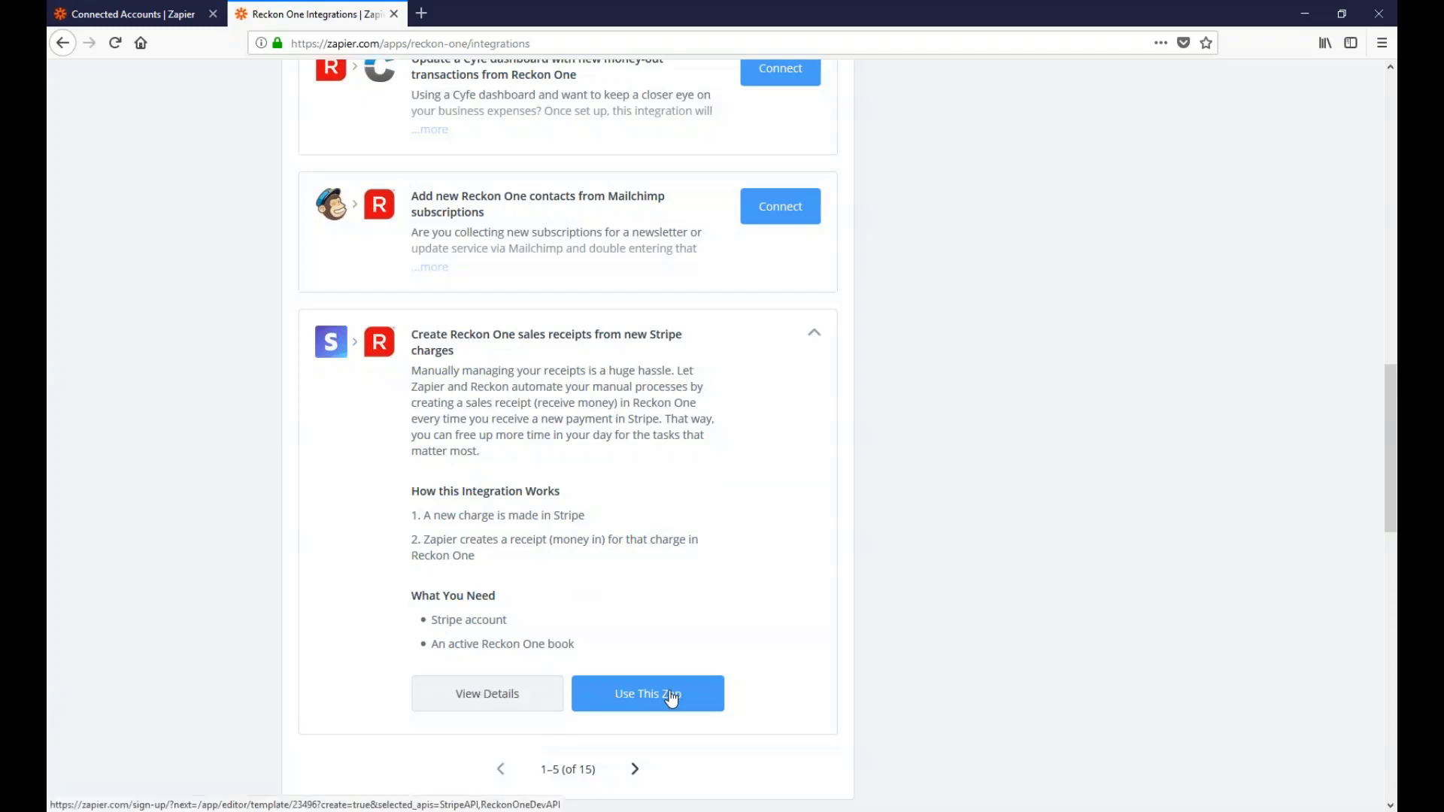
Use the Stripe sales-receipts template and continue as the logged-in Zapier user
left_click(625, 704)
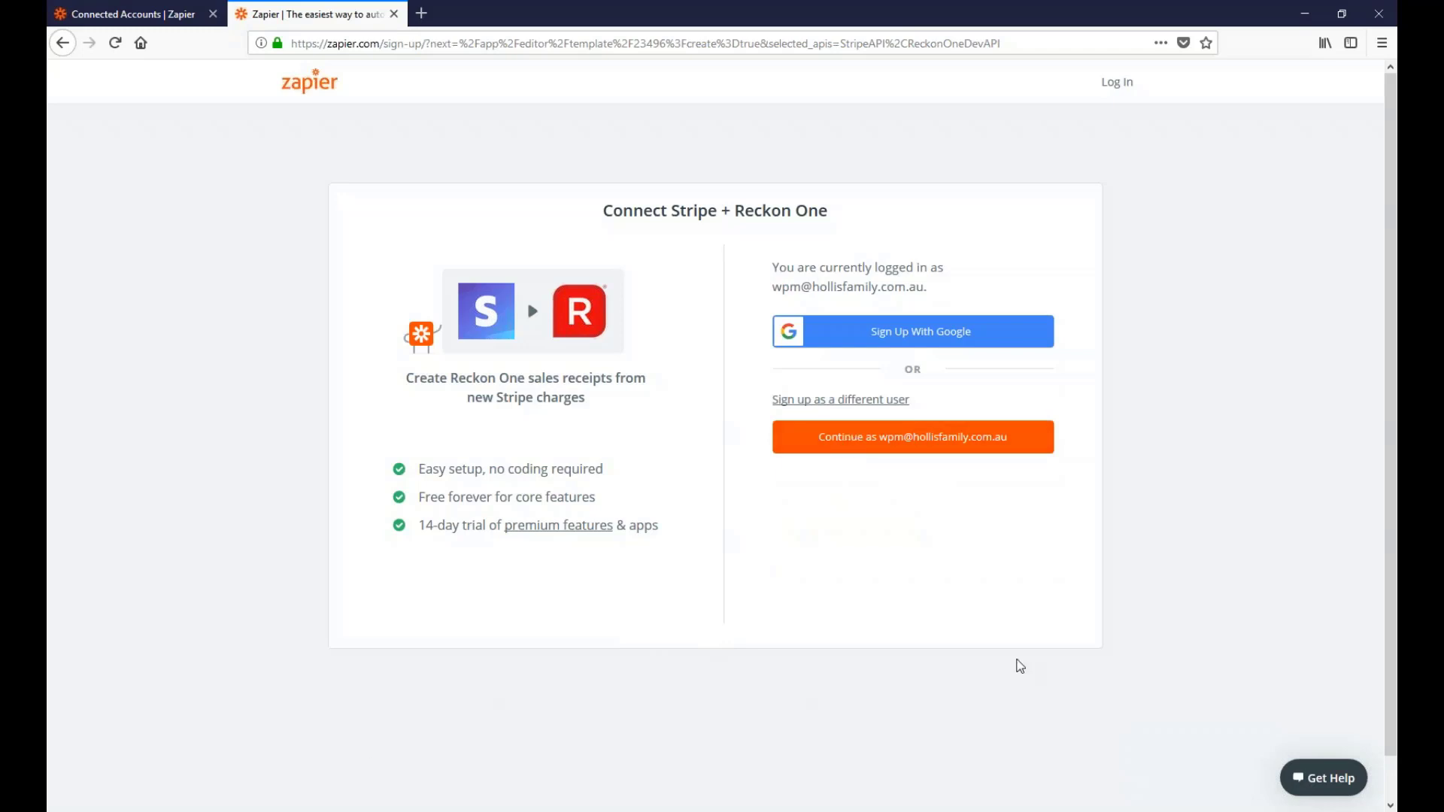
left_click(910, 448)
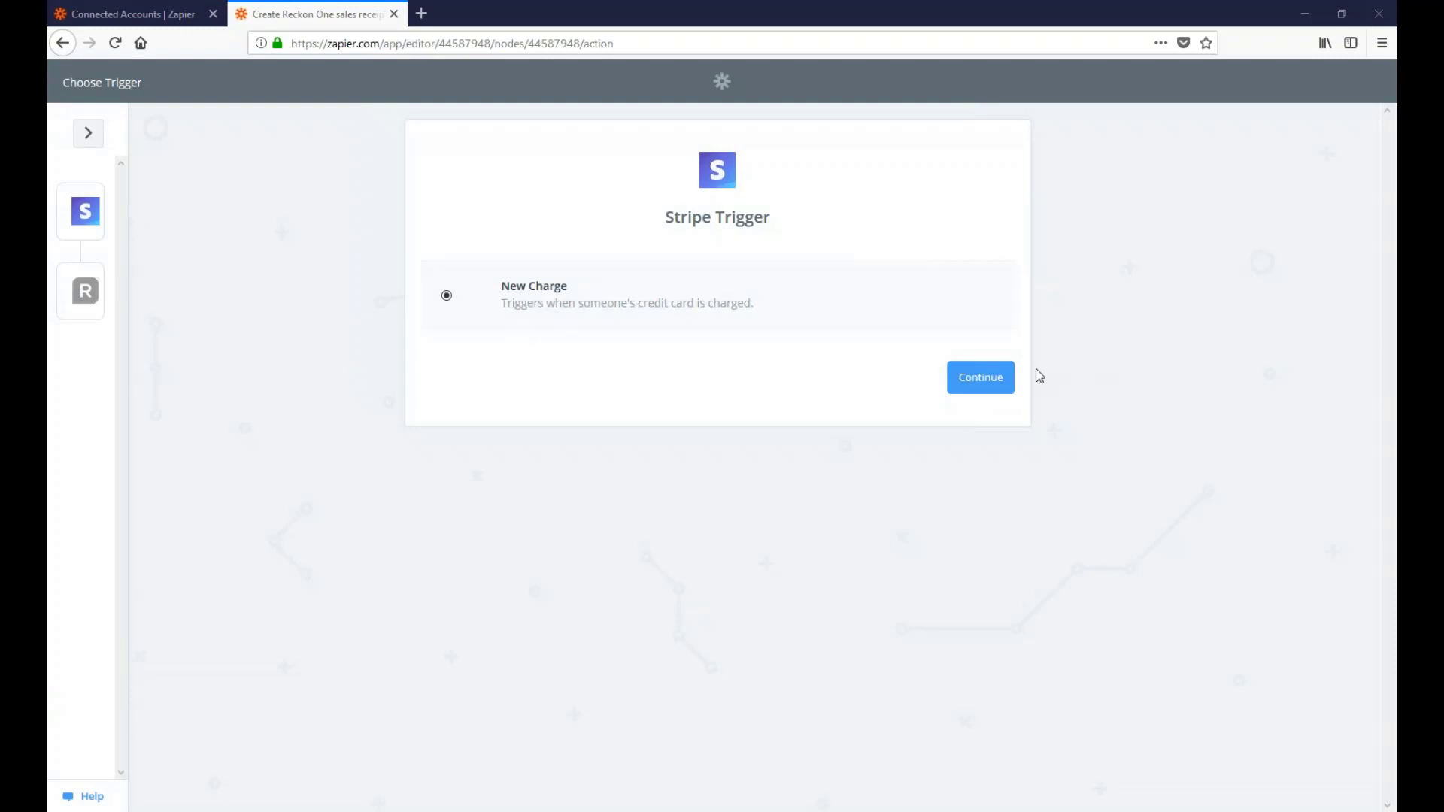
Keep New Charge, test and save the Stripe account, leaving failed charges excluded
left_click(986, 398)
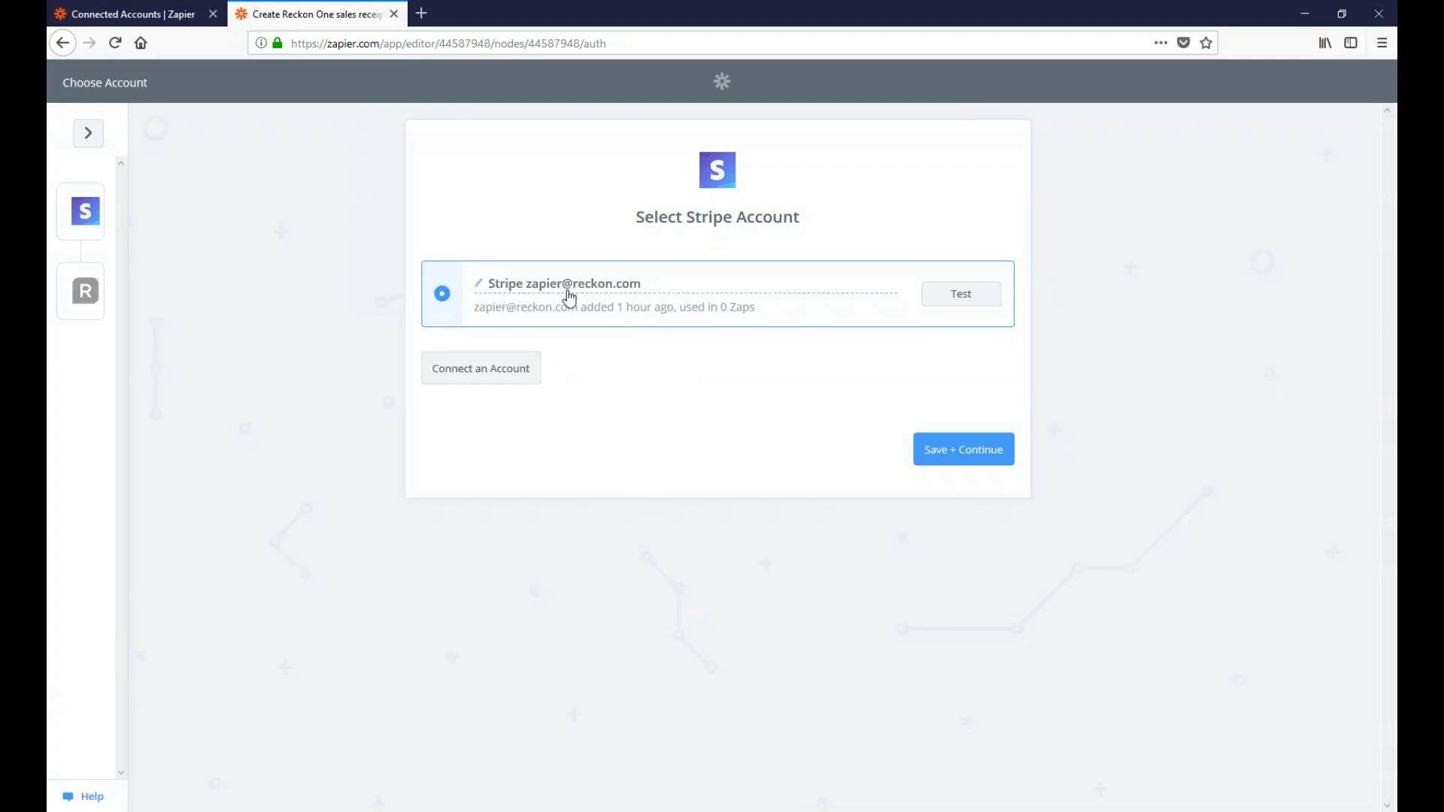
left_click(962, 296)
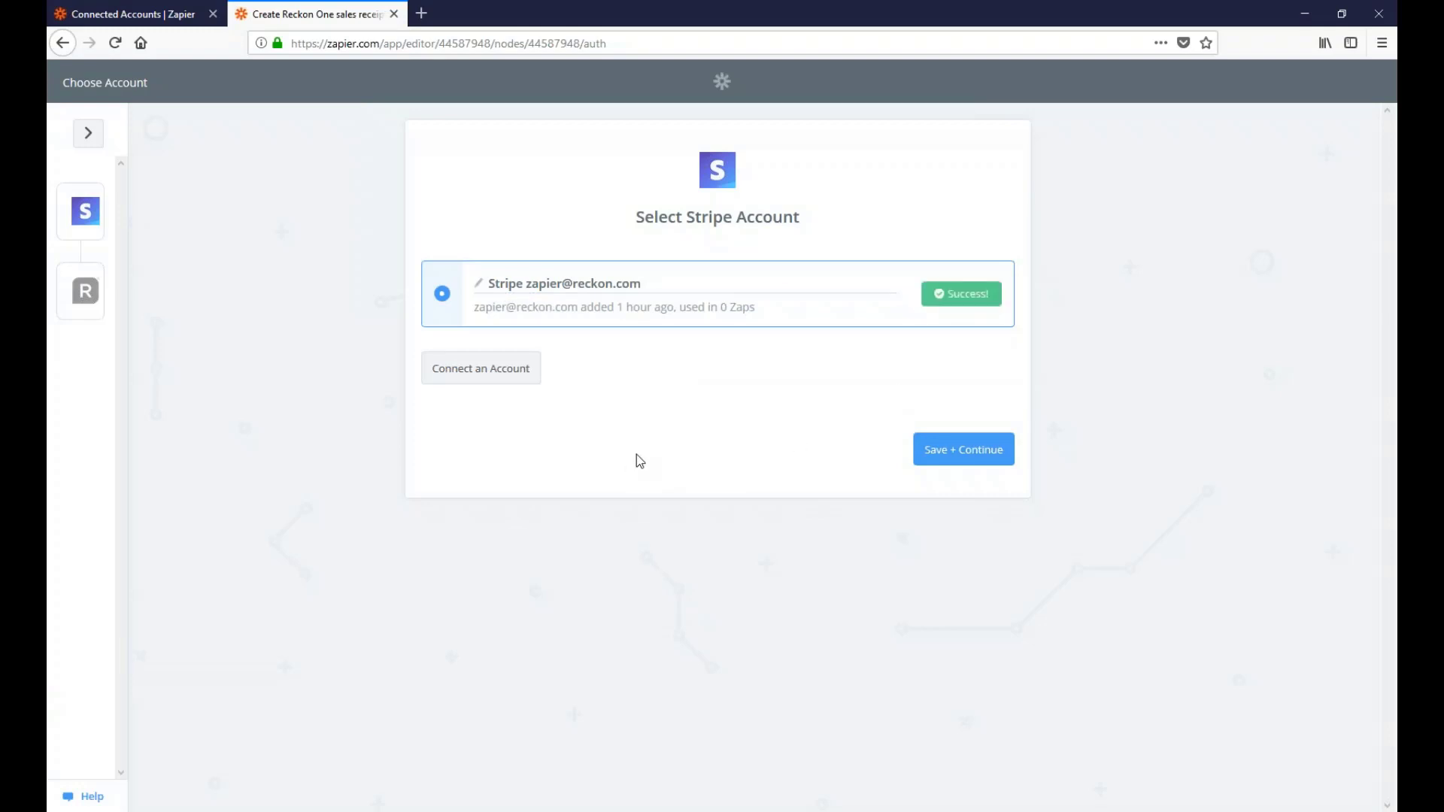
left_click(951, 454)
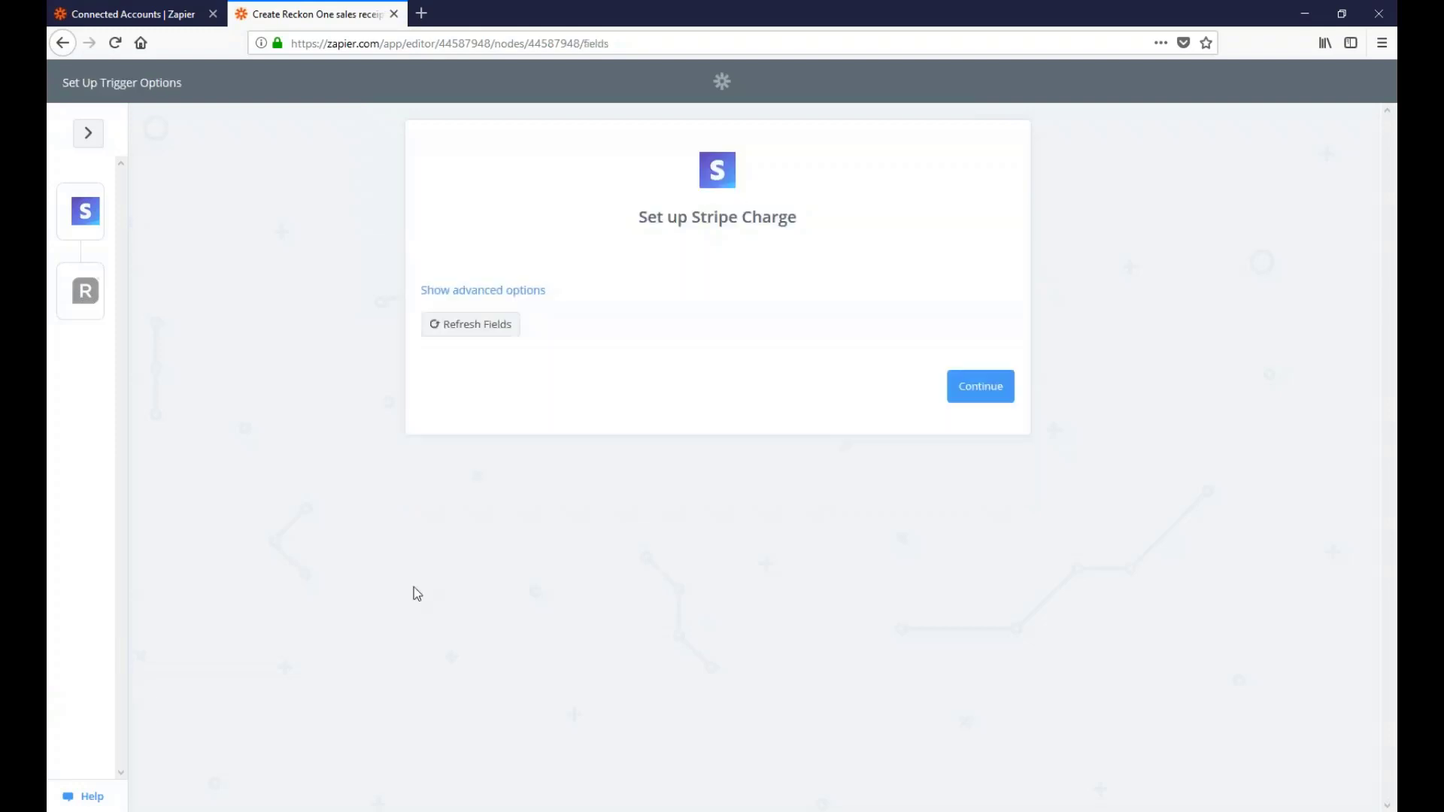
left_click(477, 294)
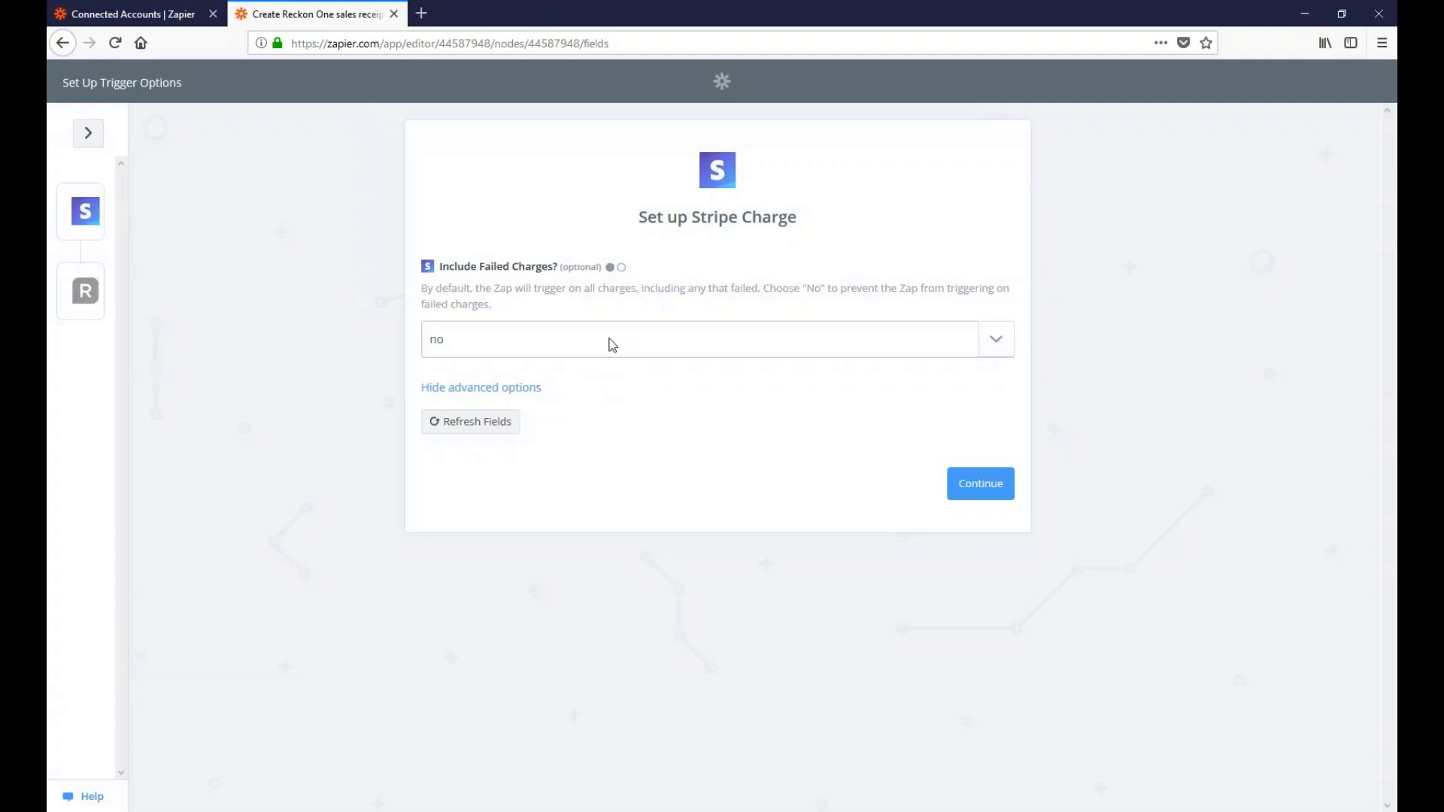
left_click(981, 483)
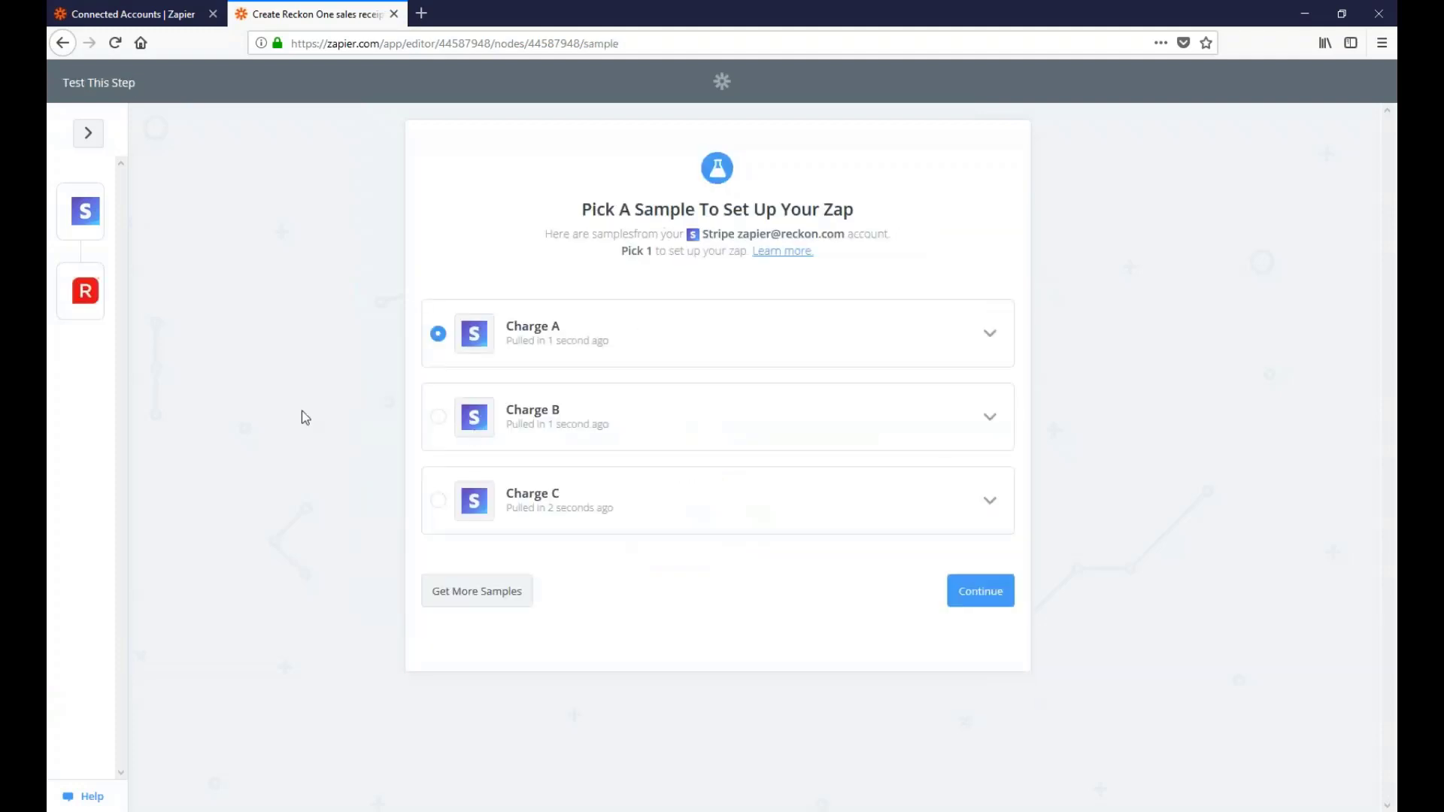
Select Charge C as the trigger sample and inspect its fields
left_click(438, 501)
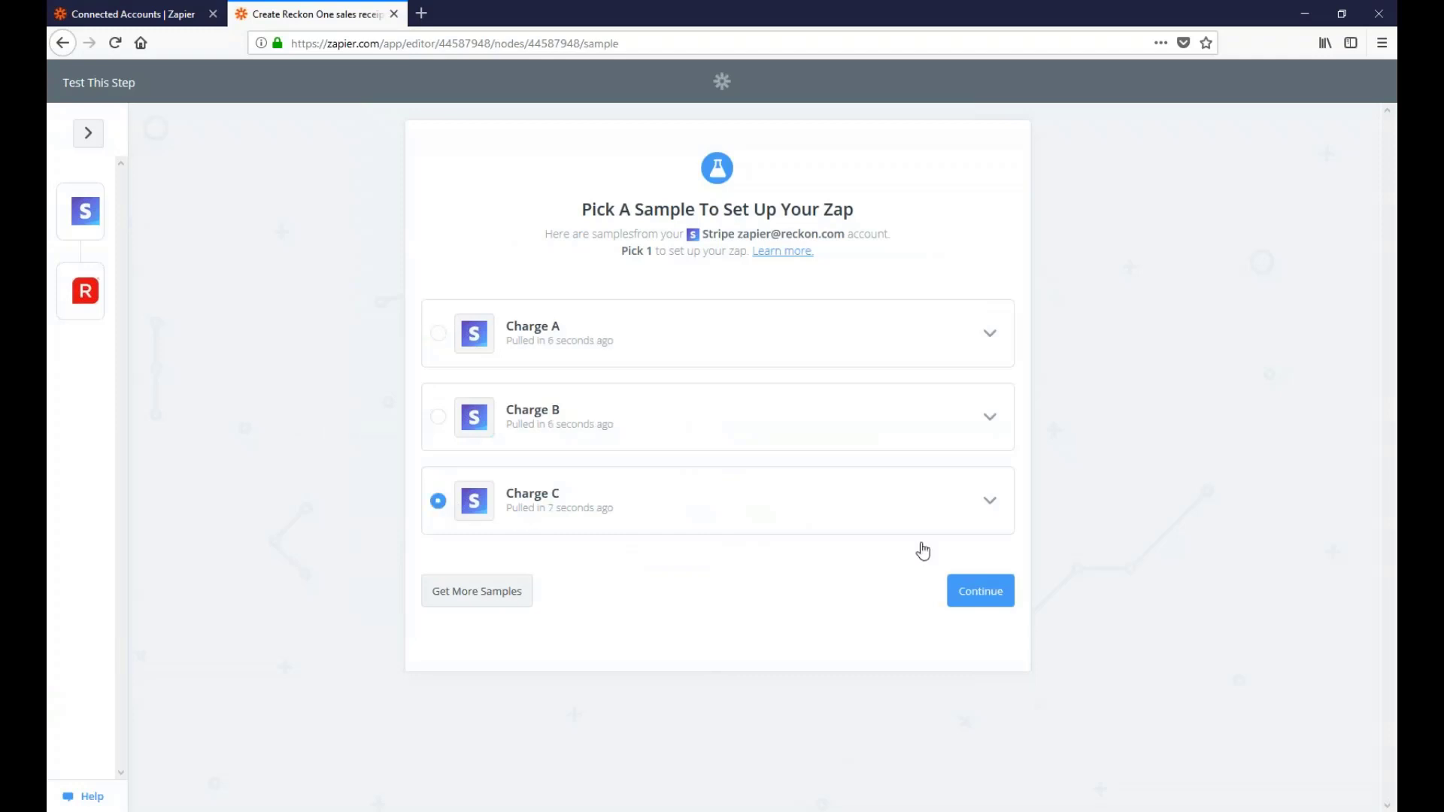
left_click(991, 510)
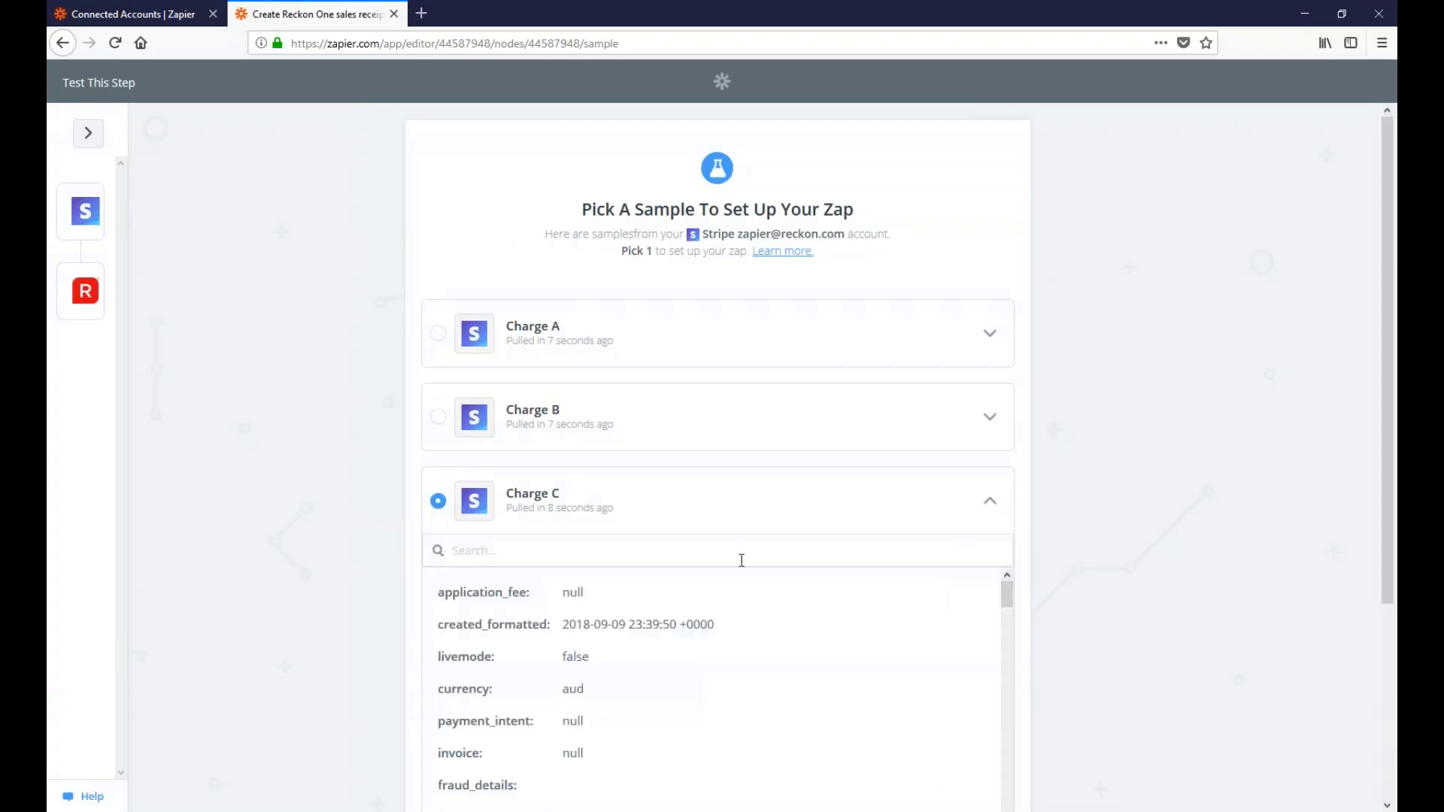
scroll(742, 560, "down", 3)
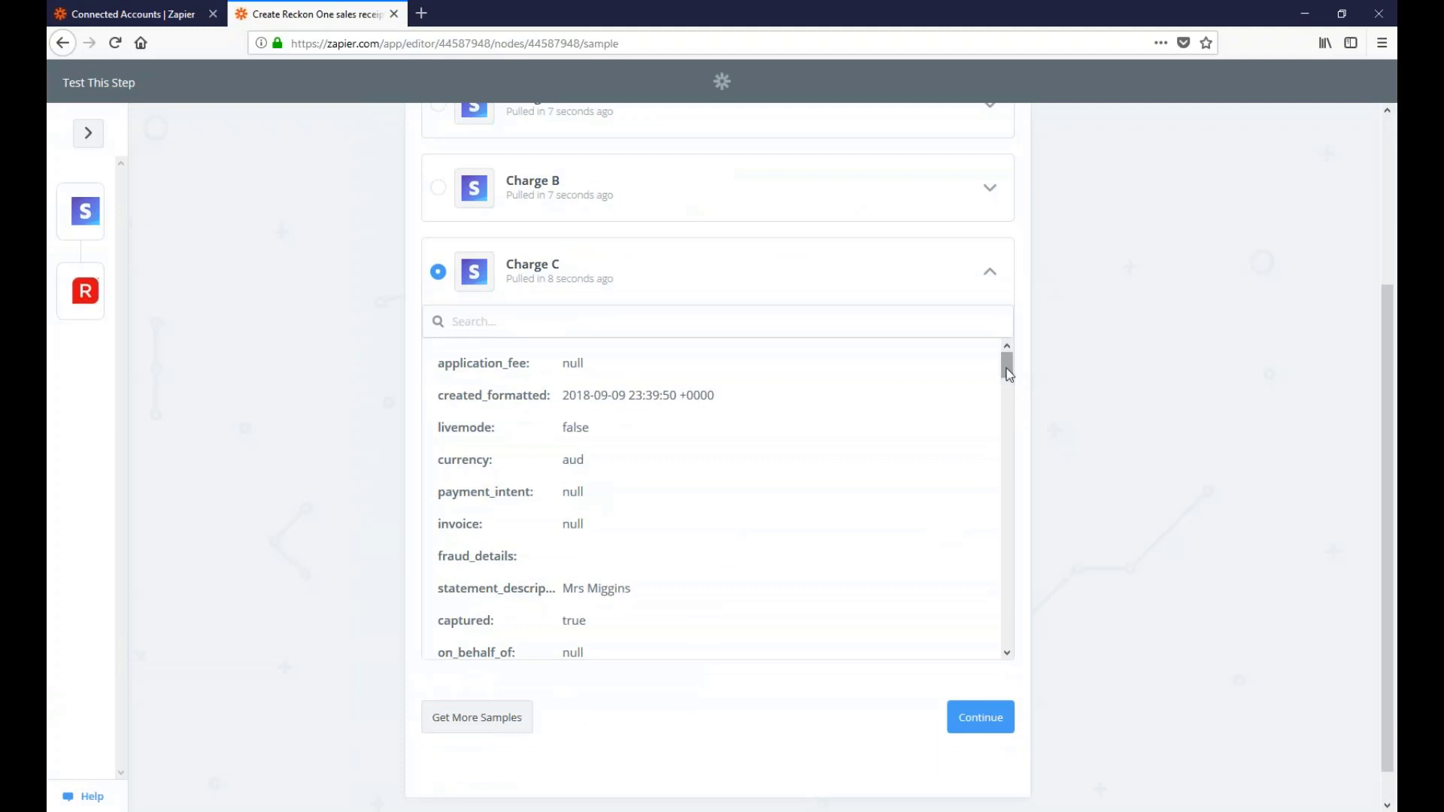
left_click_drag(1009, 375, 1013, 358)
scroll(925, 422, "up", 3)
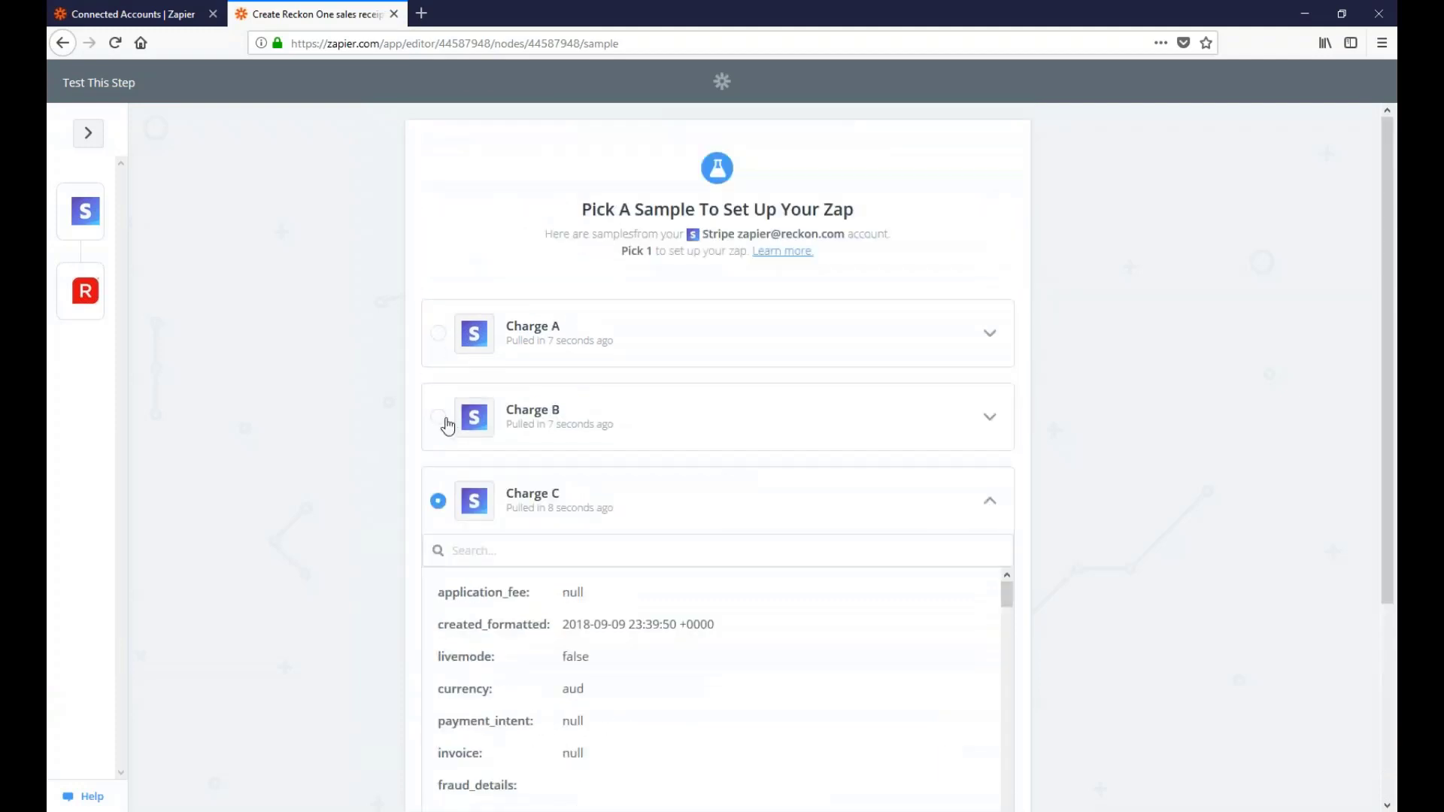
Switch the sample to Charge B, review its fields, and continue to the Reckon One action
left_click(447, 418)
left_click(989, 419)
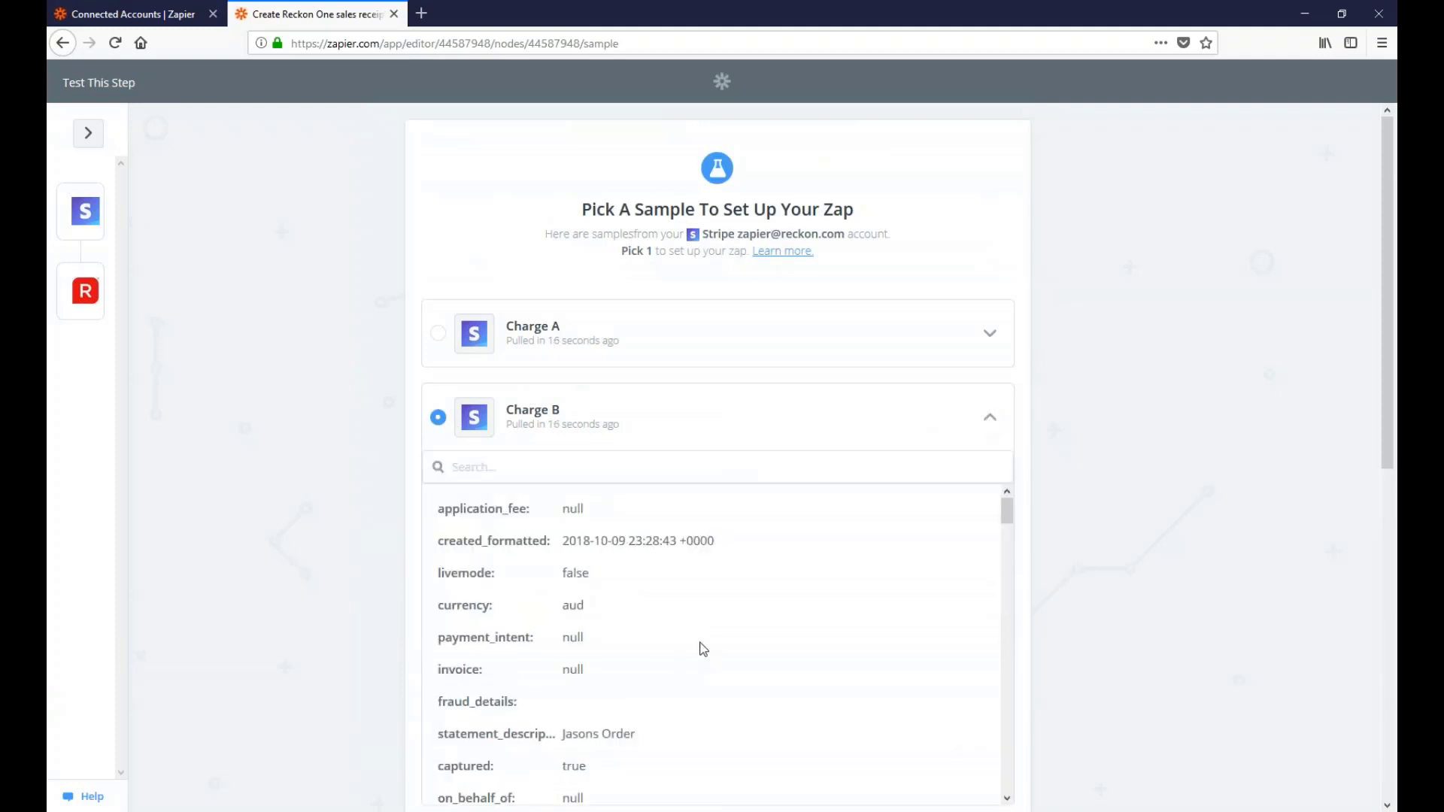
scroll(704, 649, "down", 5)
scroll(704, 649, "down", 8)
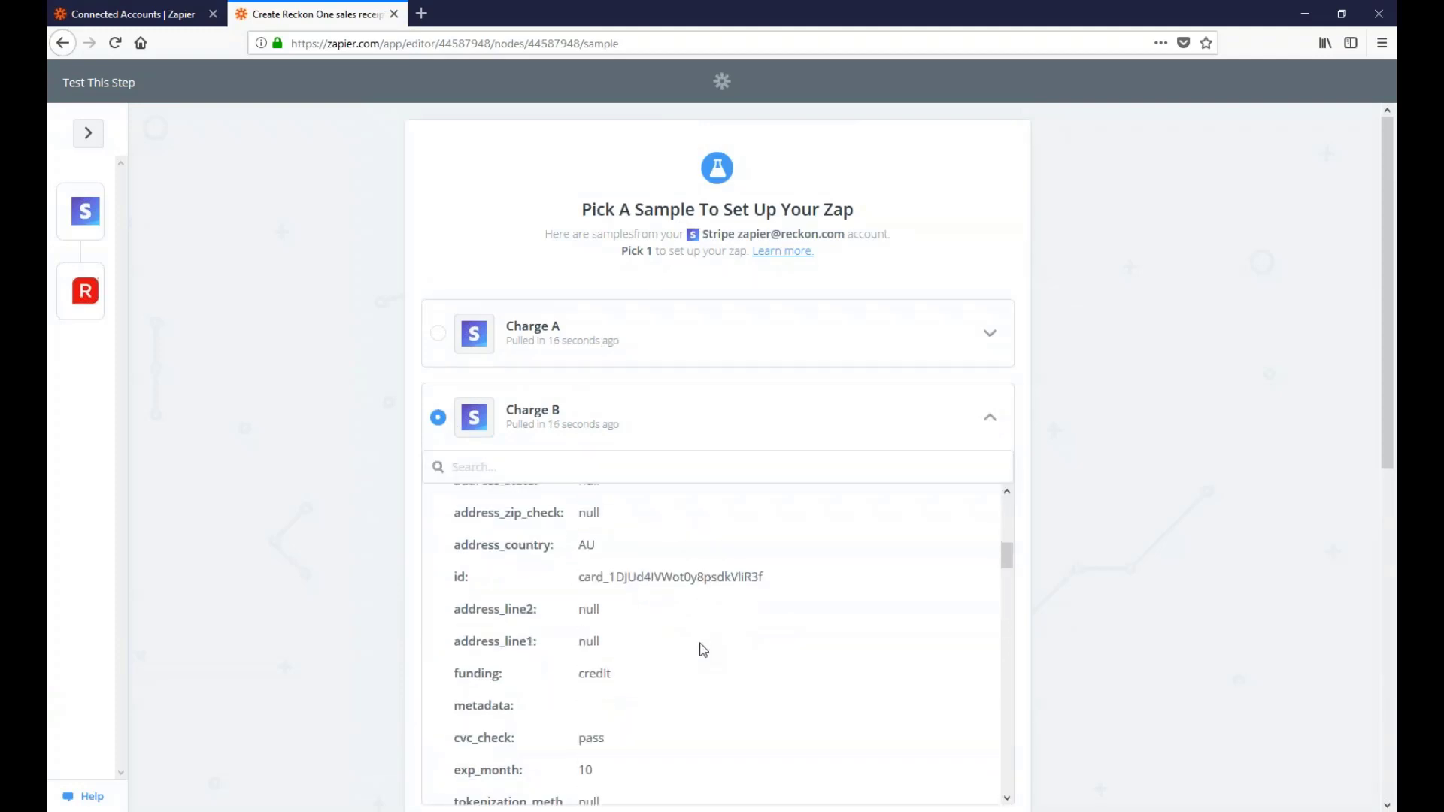
scroll(704, 649, "down", 15)
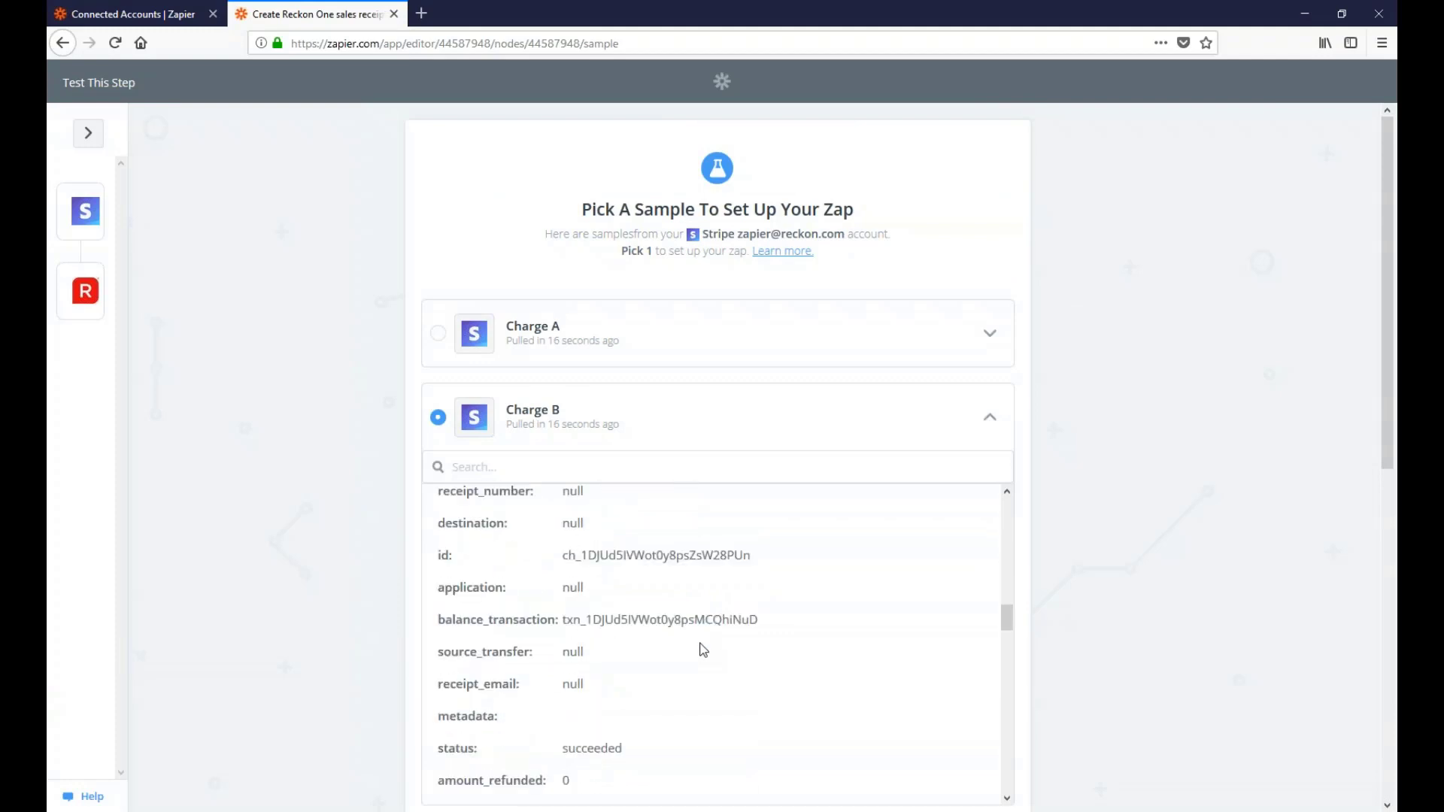
left_click(477, 680)
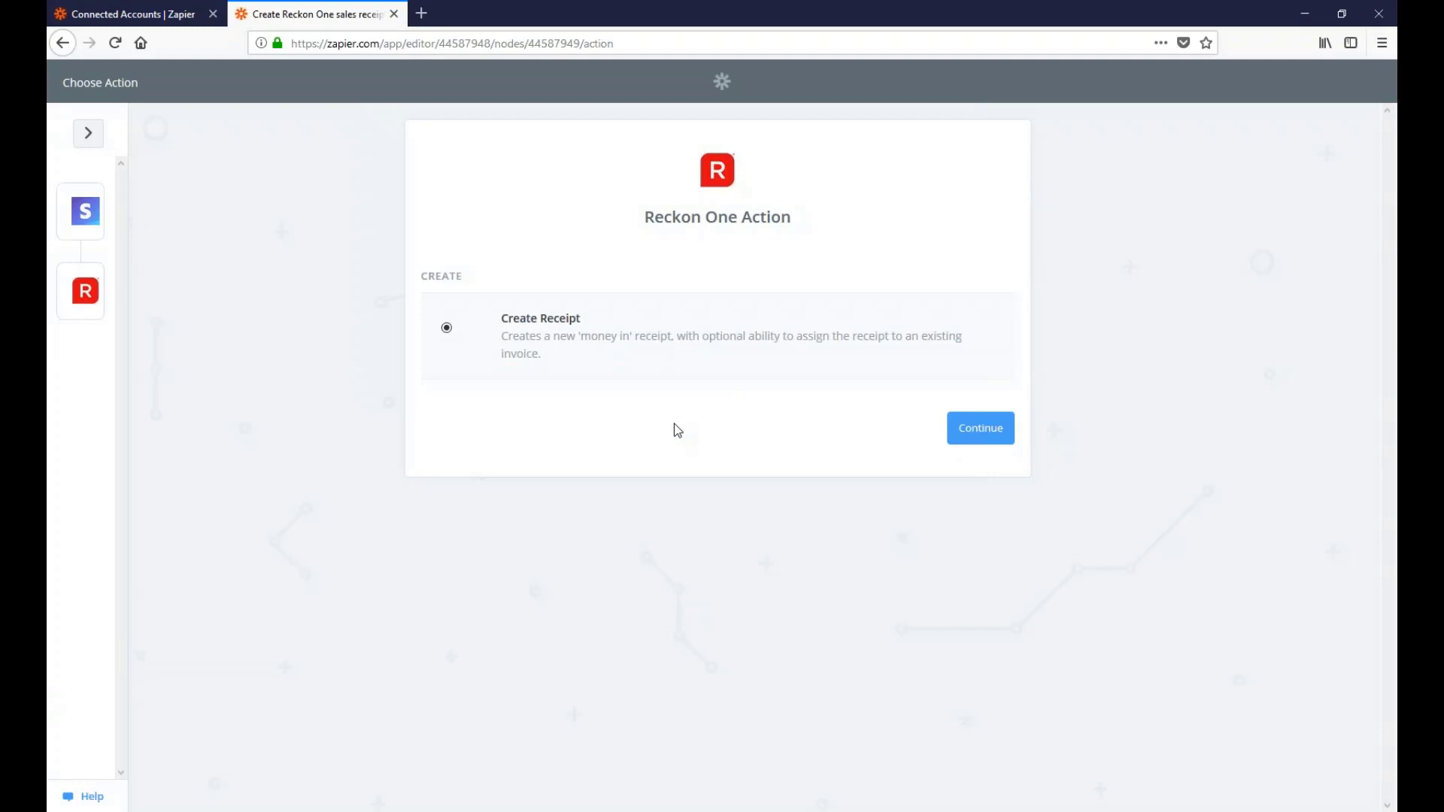
Confirm Create Receipt, test the connected Reckon One account successfully, and save the account choice
left_click(1003, 439)
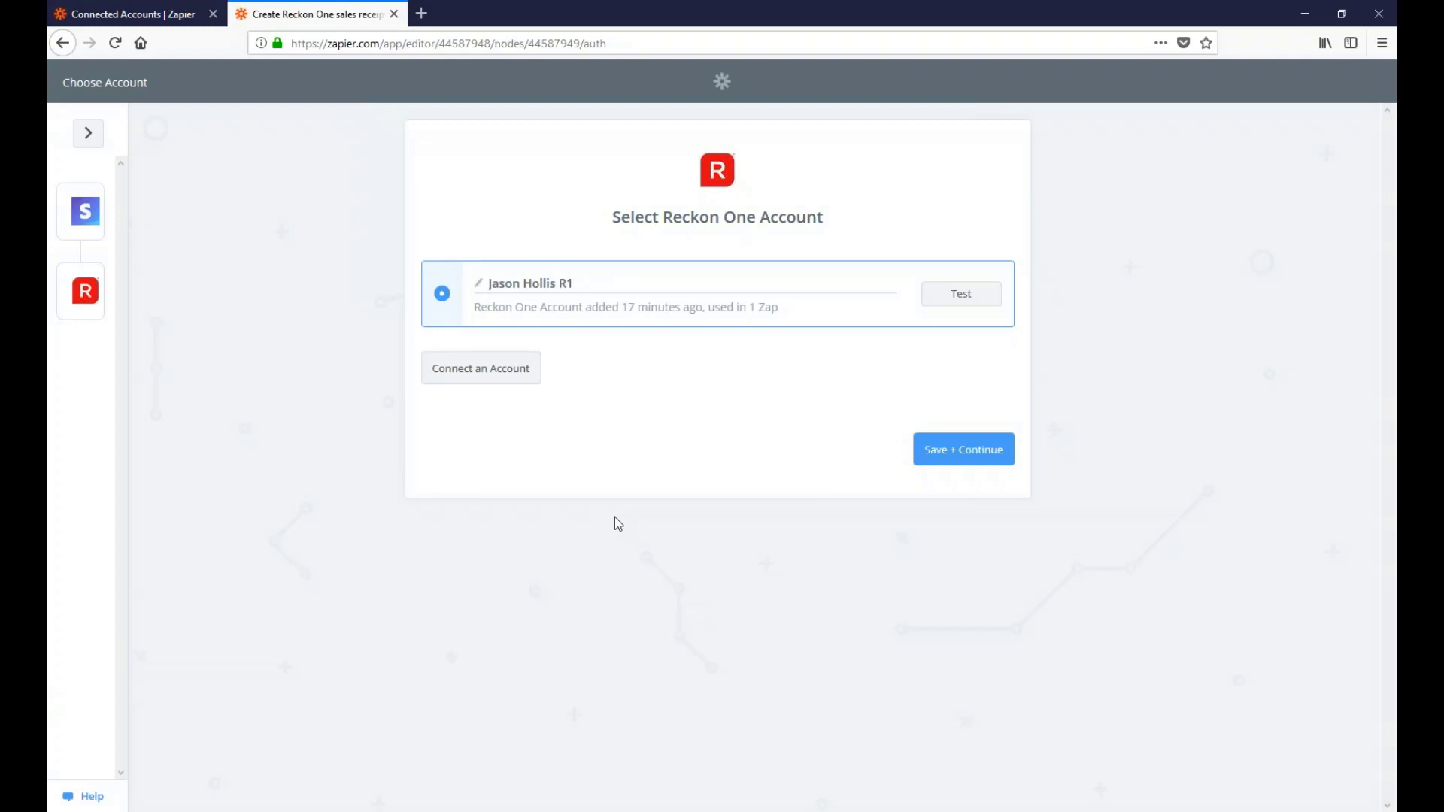
left_click(947, 294)
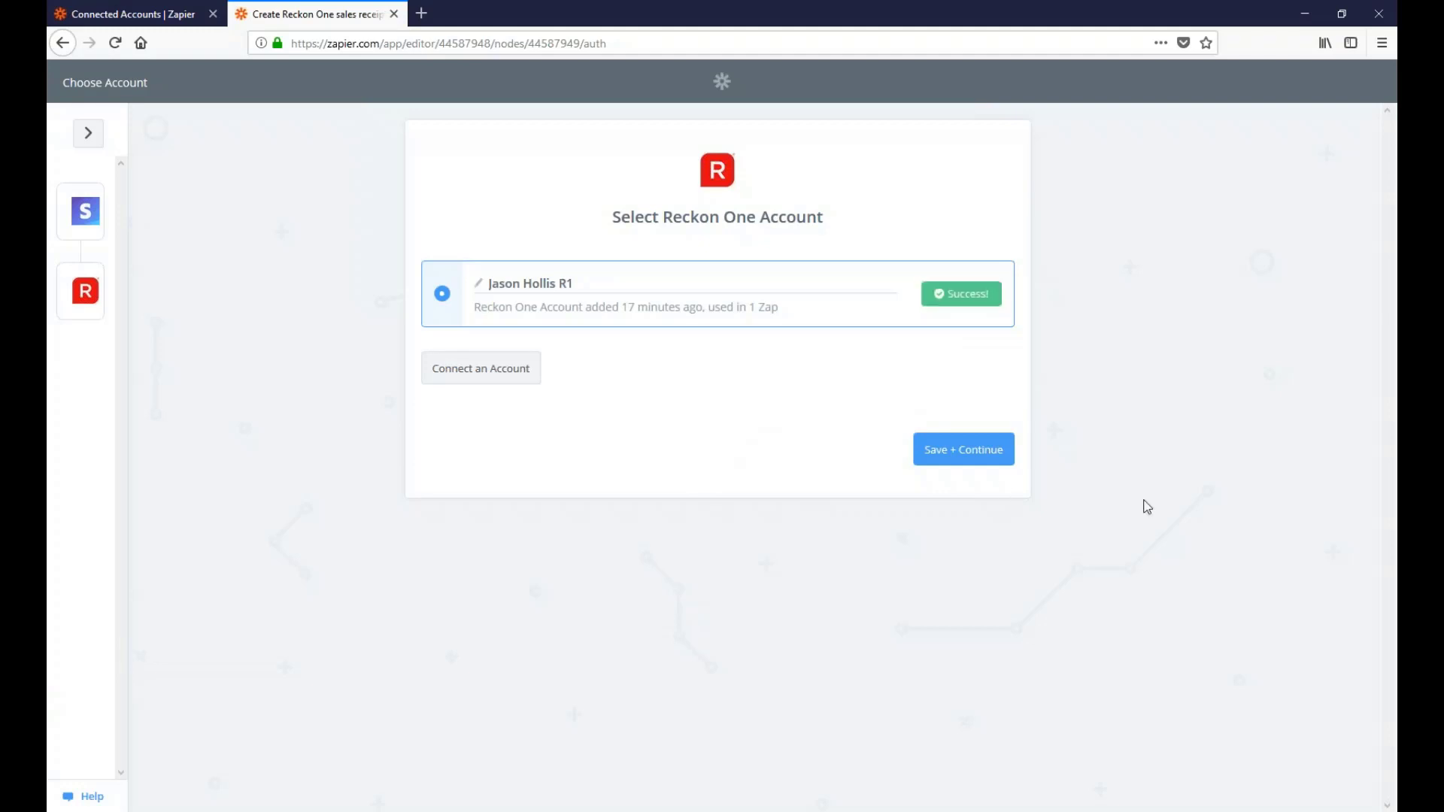
left_click(967, 455)
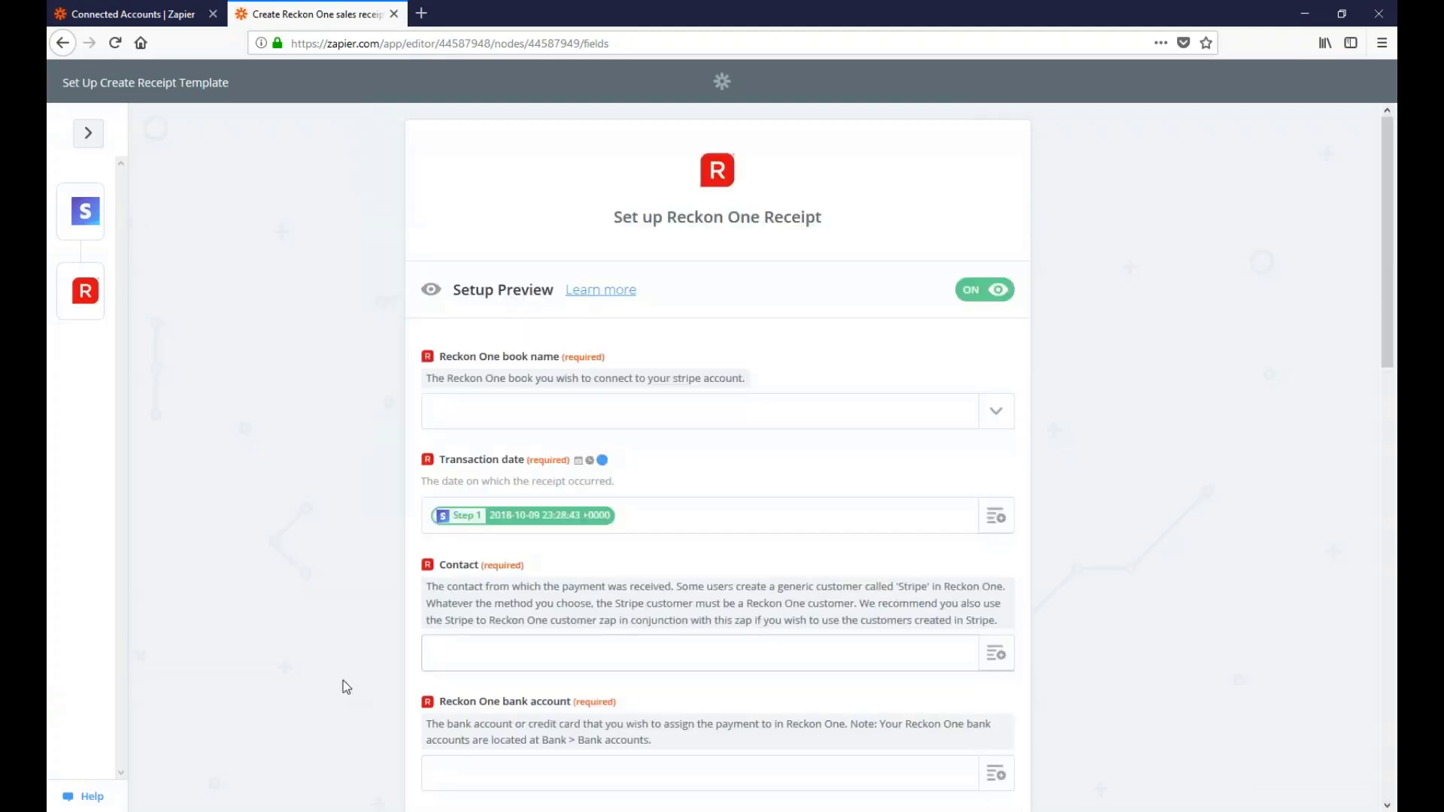
Choose the csvTest3 book for the Reckon One receipt
left_click(1001, 416)
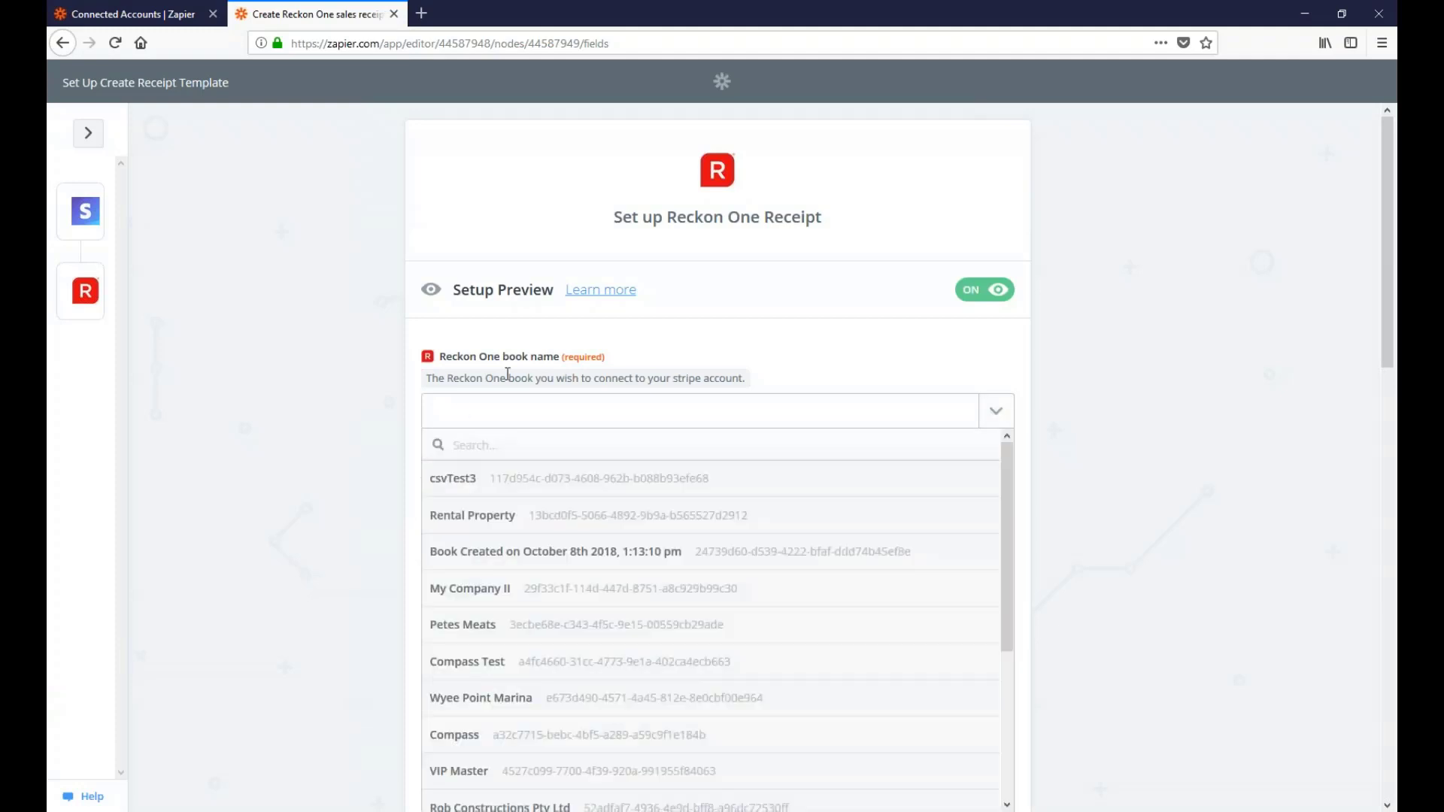
left_click(494, 478)
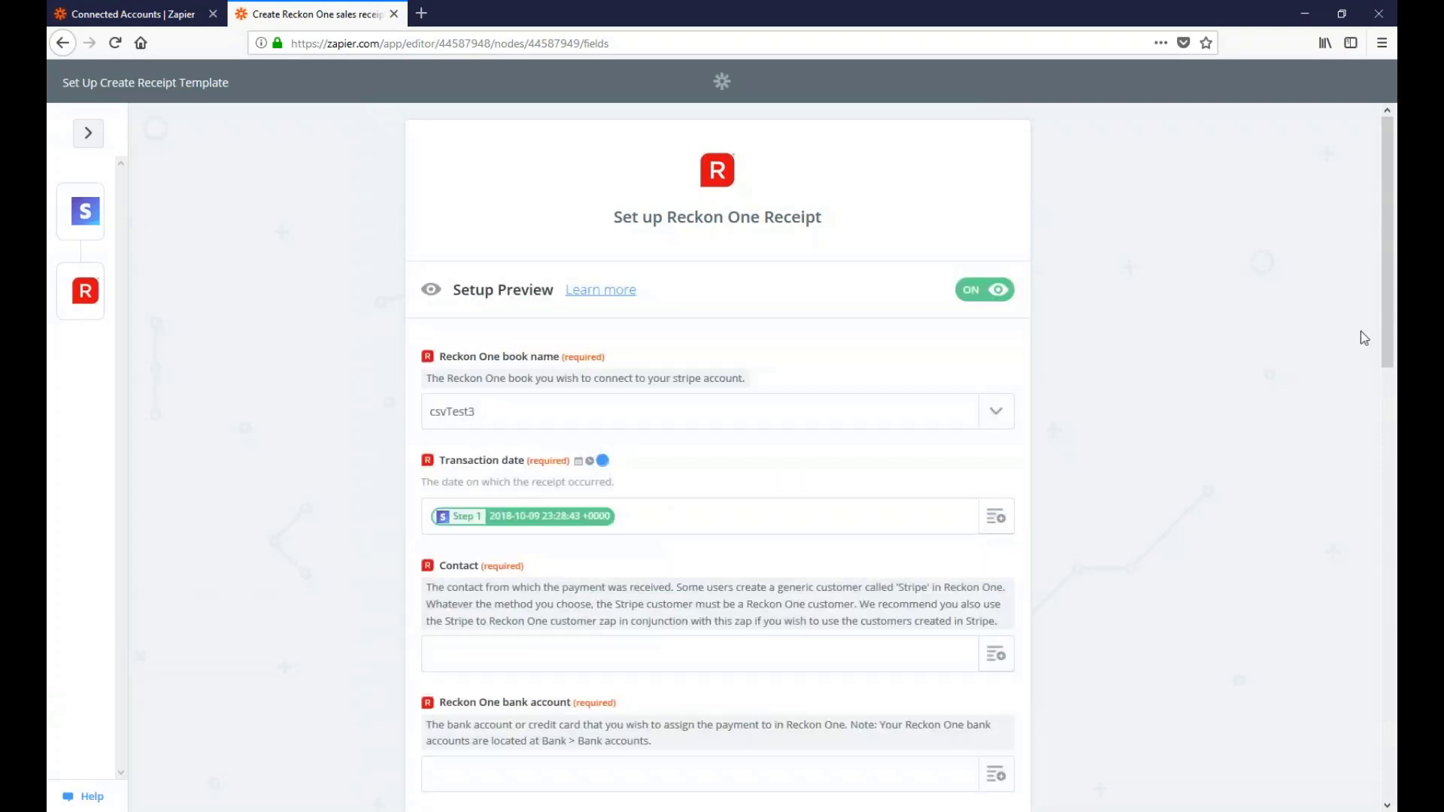
scroll(1386, 342, "down", 2)
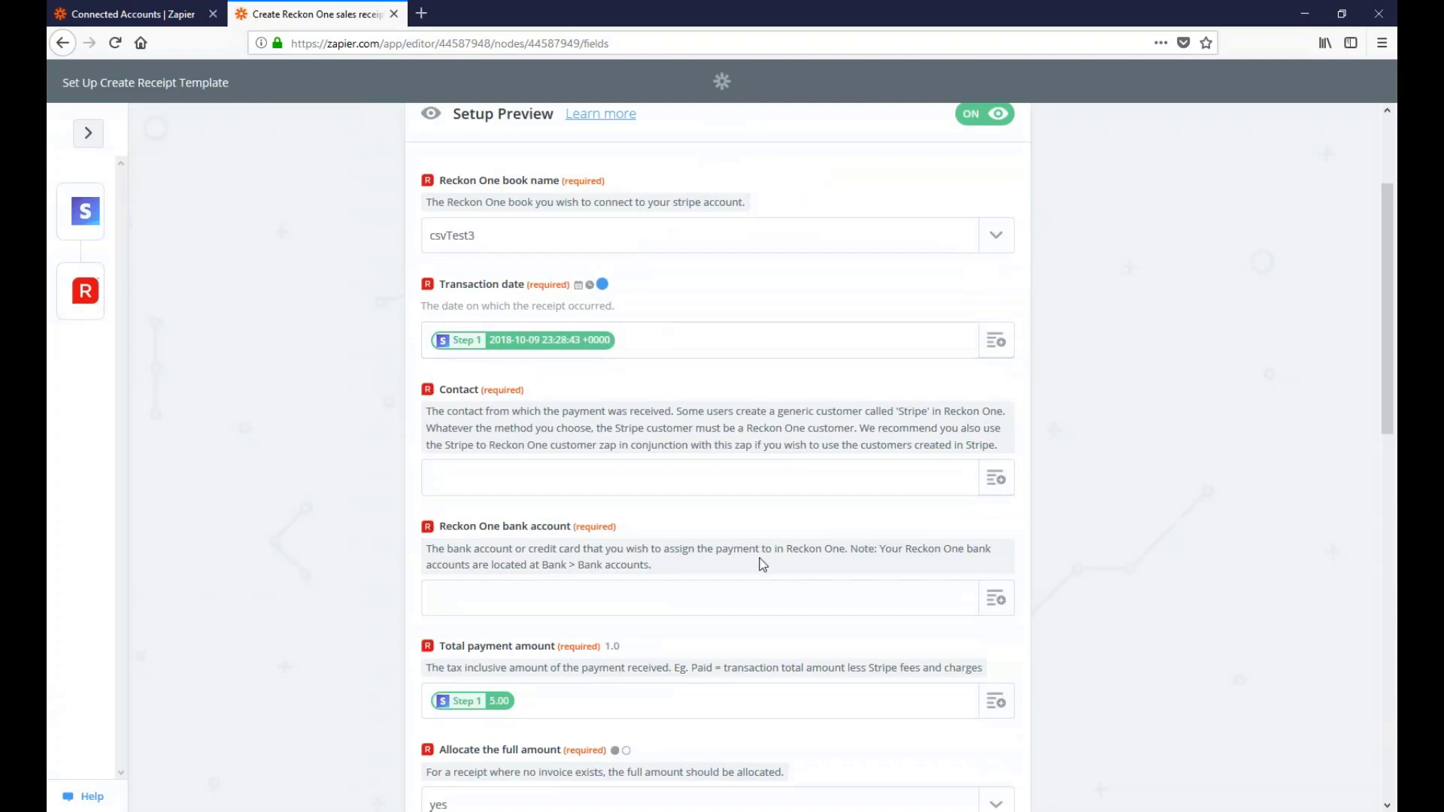
Set the receipt's Contact field to 'Stripe'
left_click(615, 485)
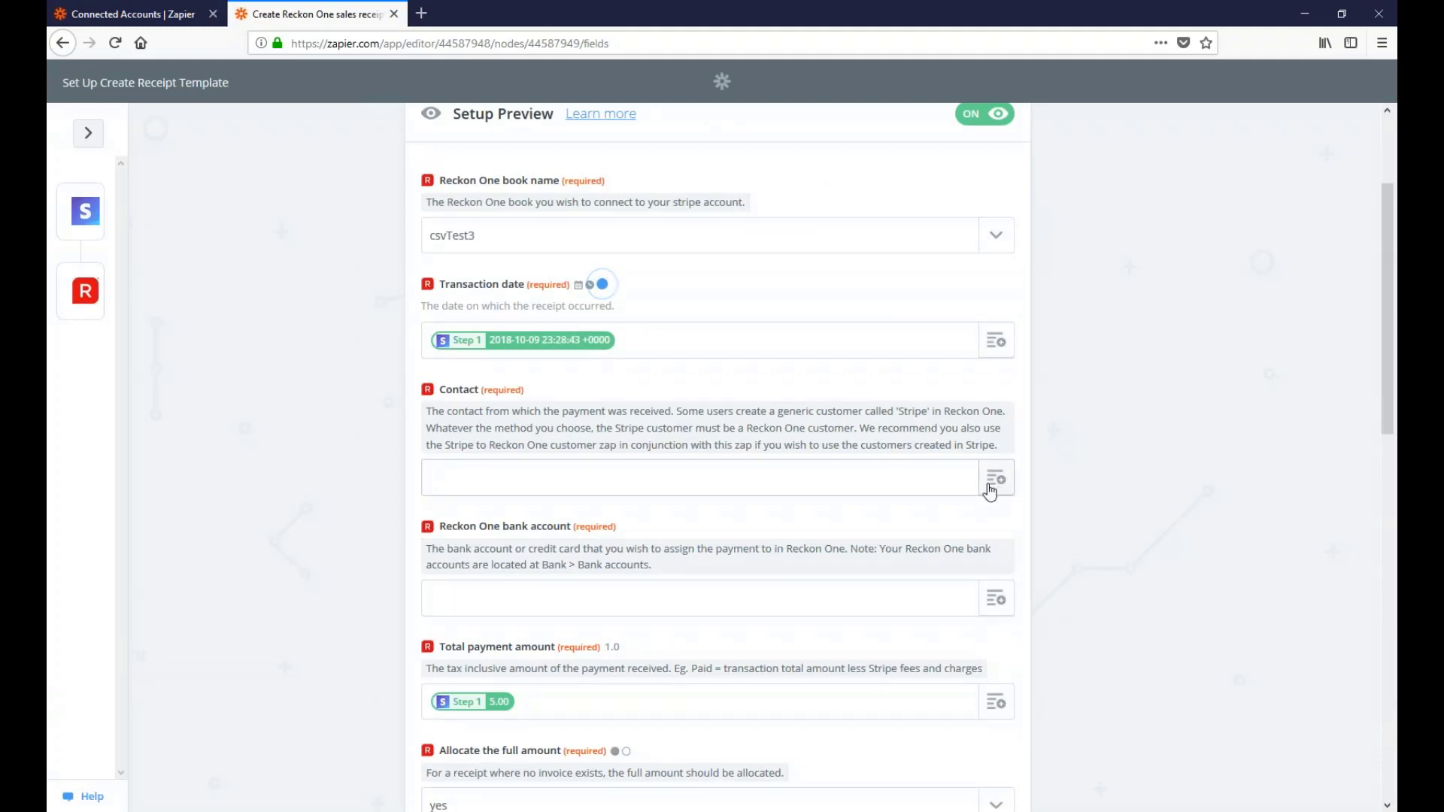
left_click(996, 480)
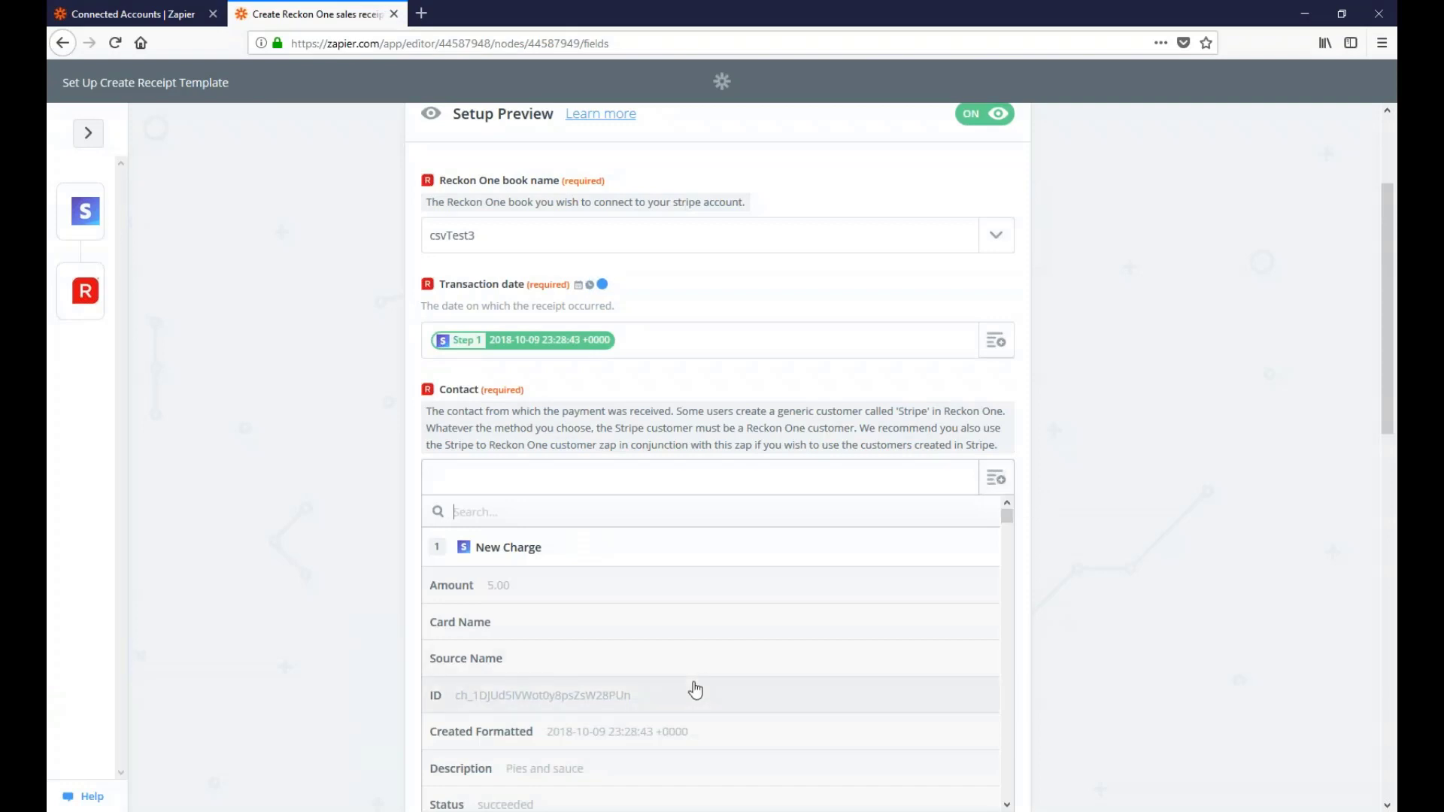
scroll(696, 689, "down", 5)
scroll(695, 689, "down", 10)
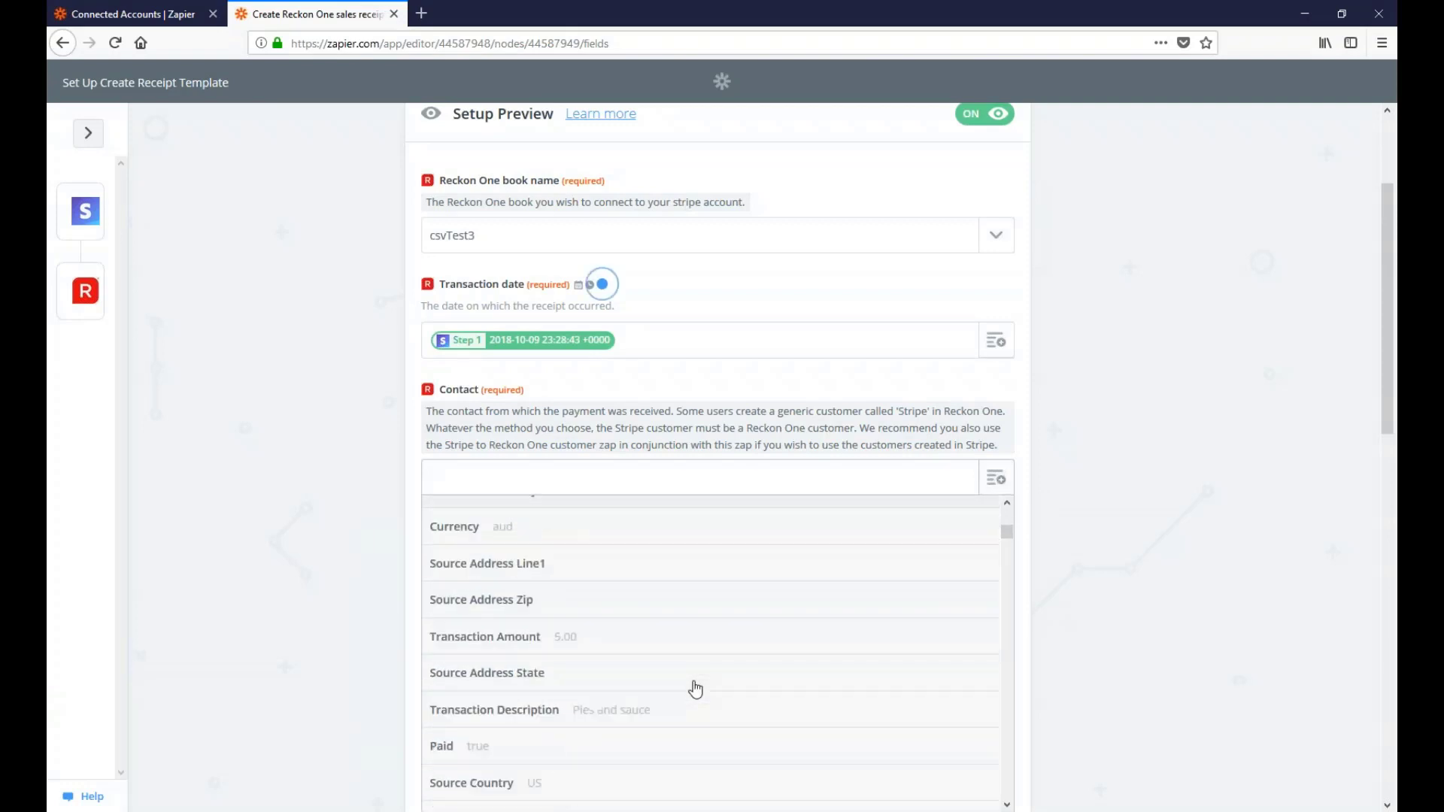
scroll(679, 653, "down", 8)
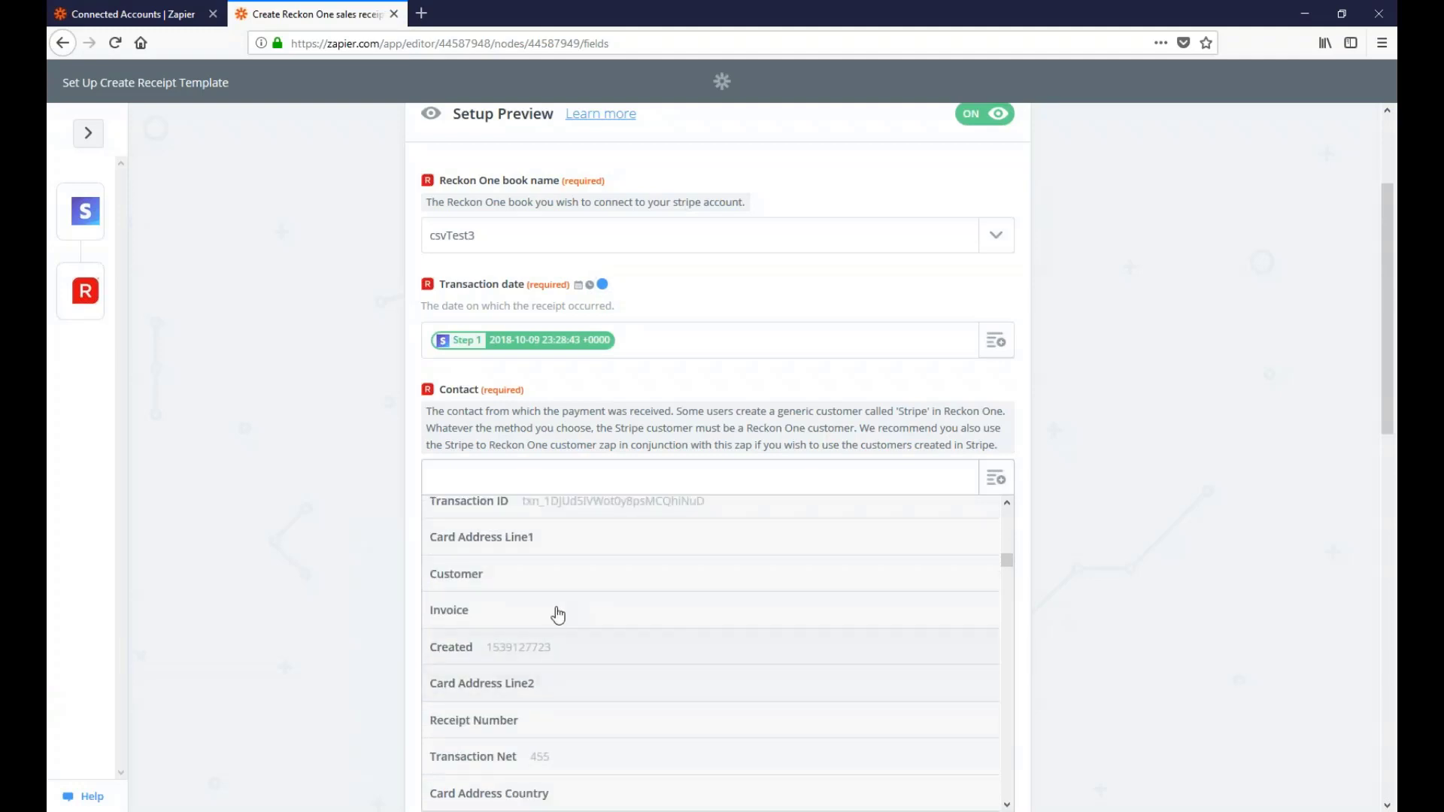
left_click(494, 473)
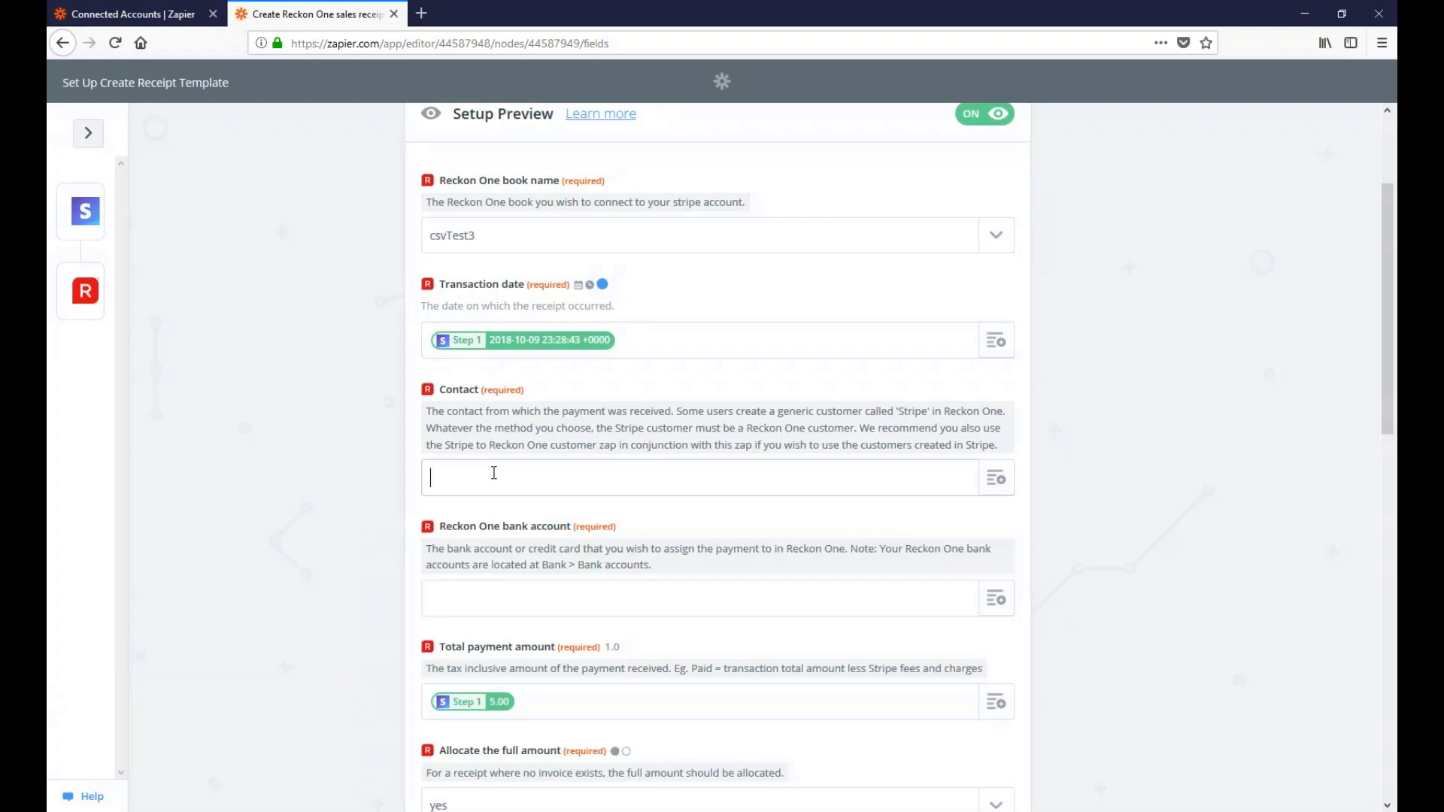
type("Stripe")
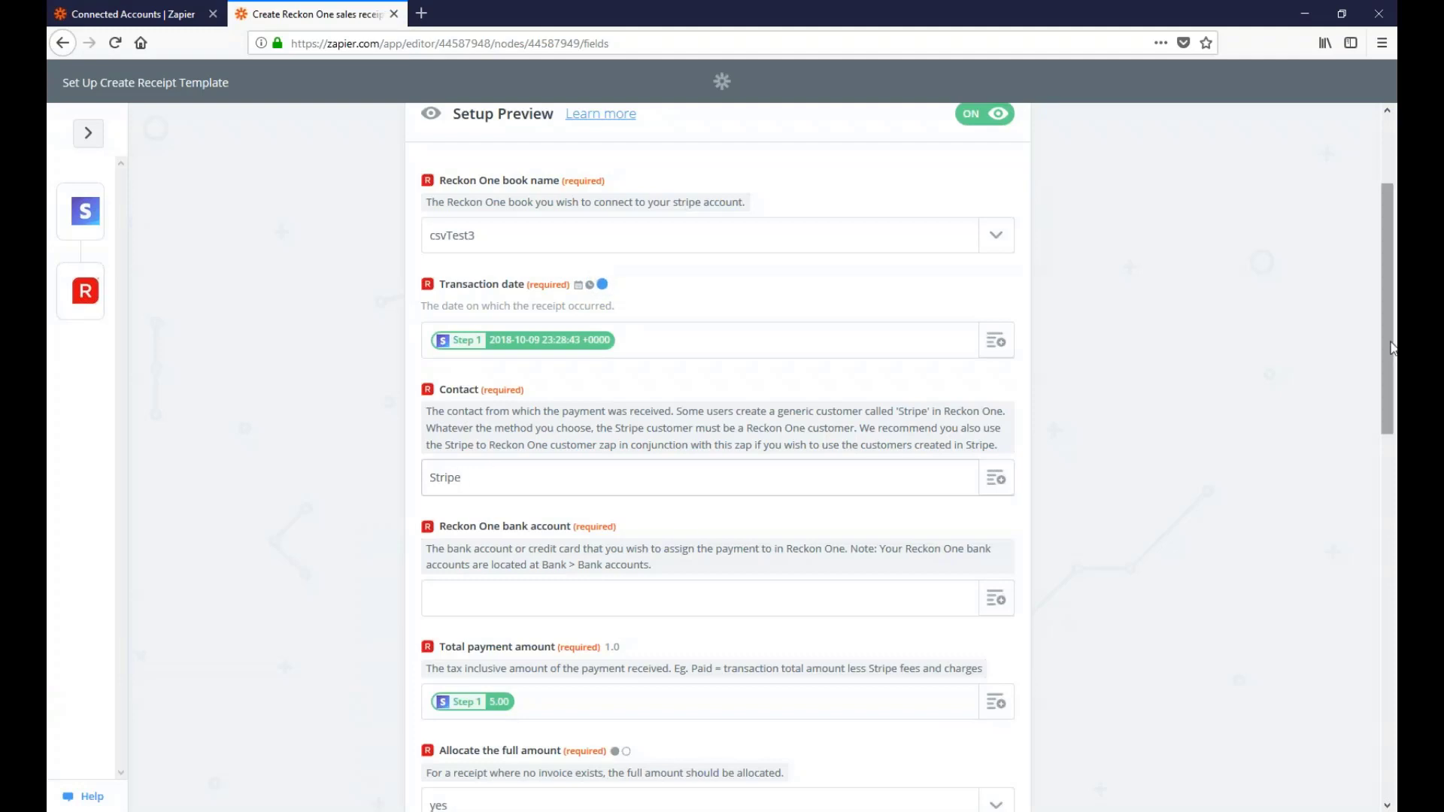
Set the Reckon One bank account to Cash and list the charge fields for the Total
left_click_drag(1387, 349, 1390, 417)
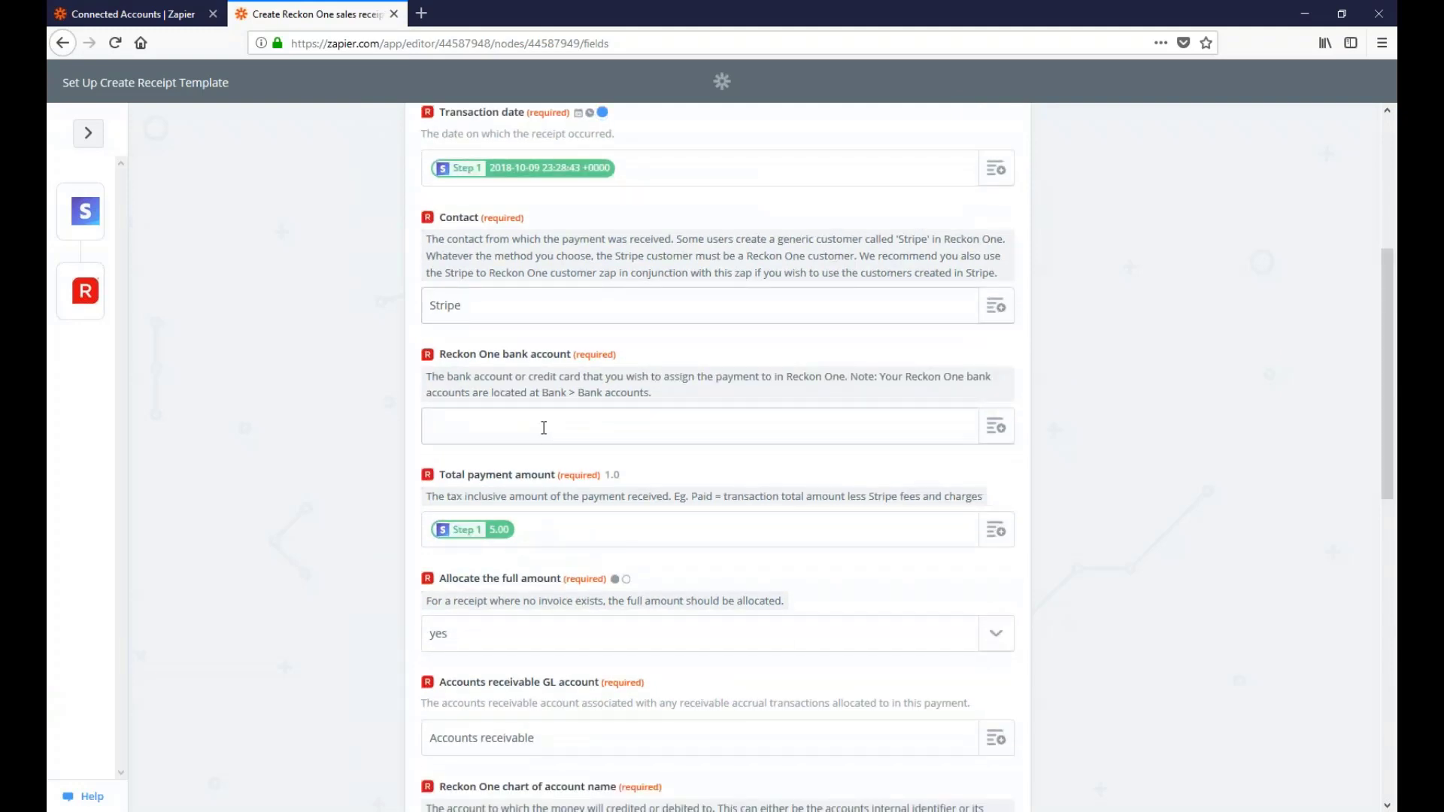
left_click(541, 428)
left_click_drag(850, 382, 699, 419)
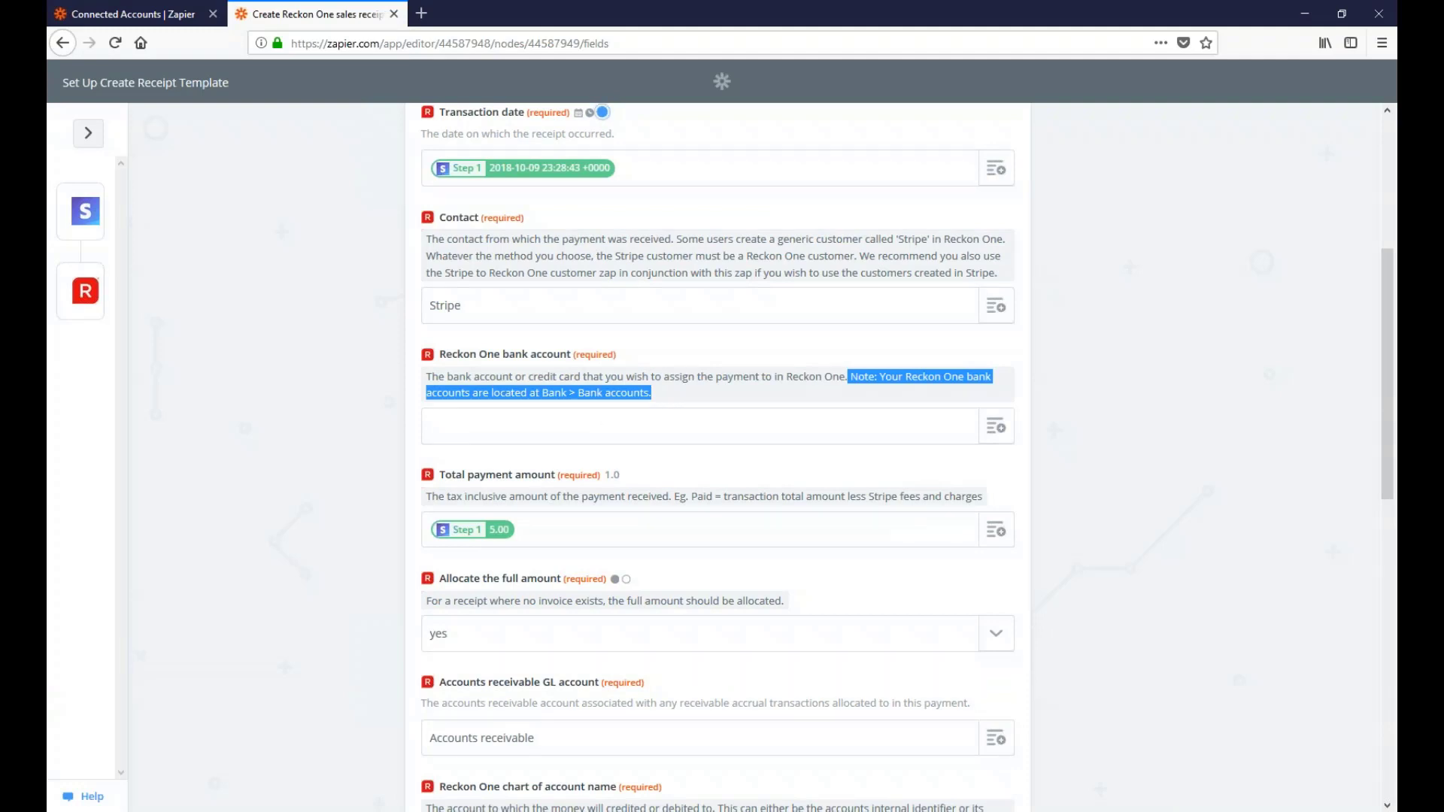
left_click(516, 442)
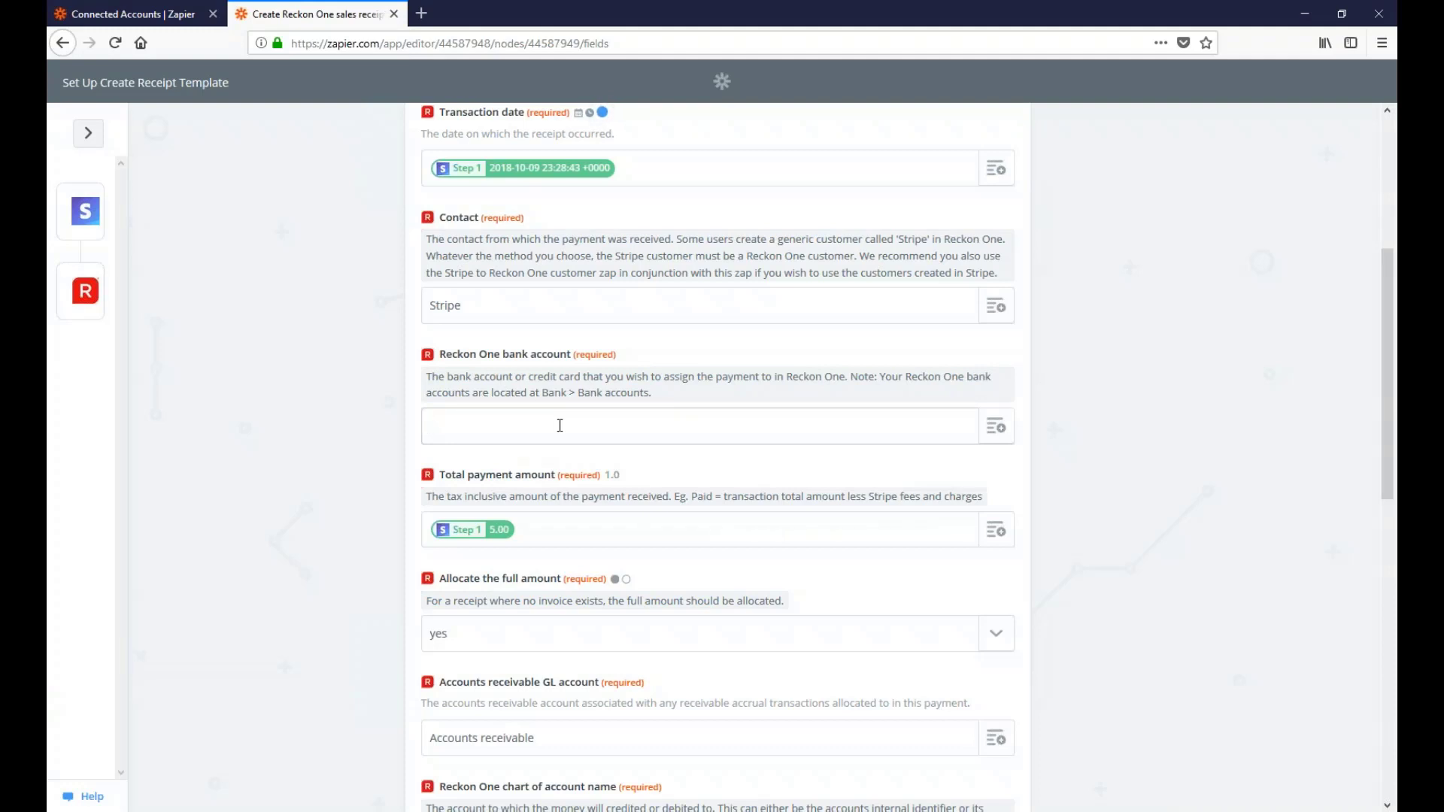
type("Cash")
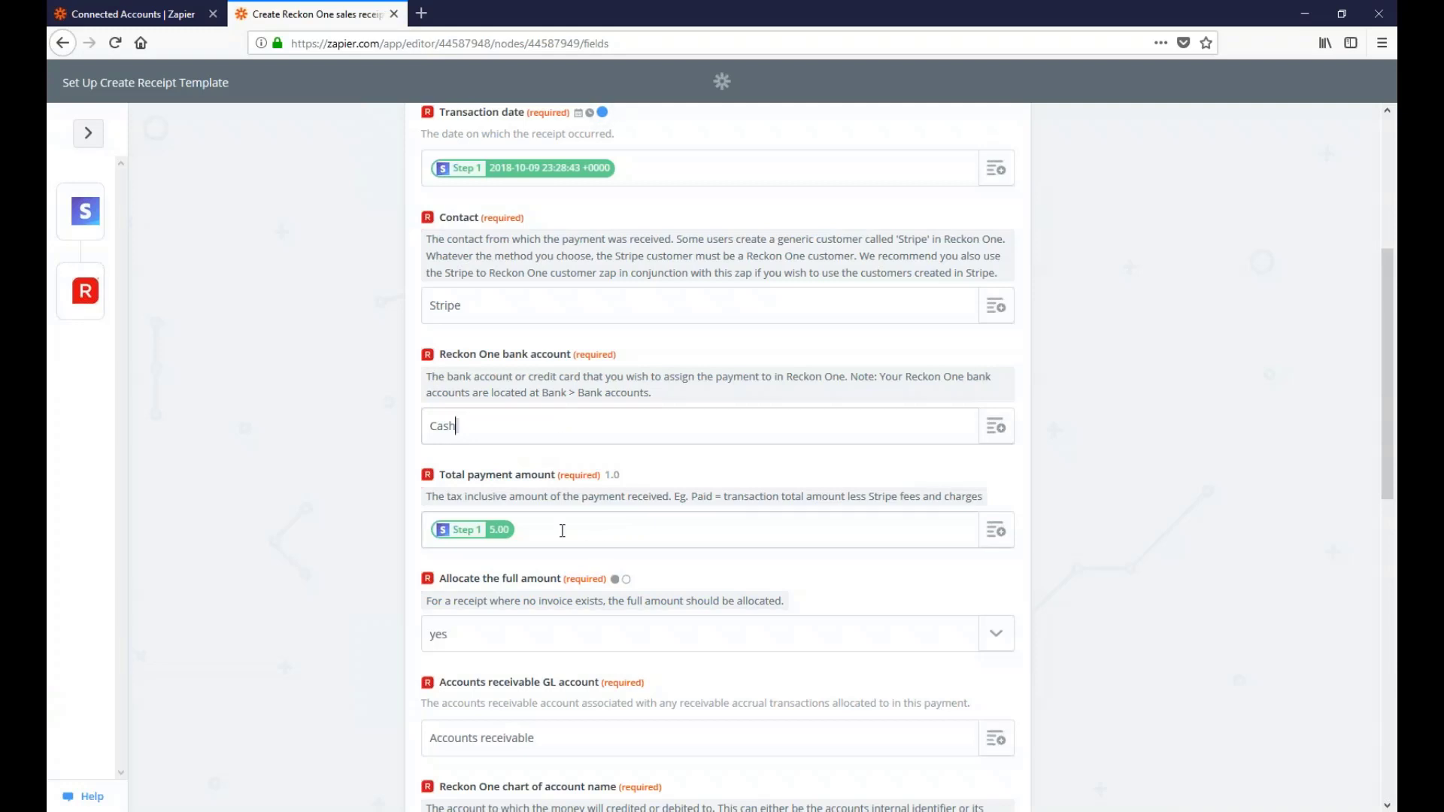
left_click(536, 536)
left_click(1001, 540)
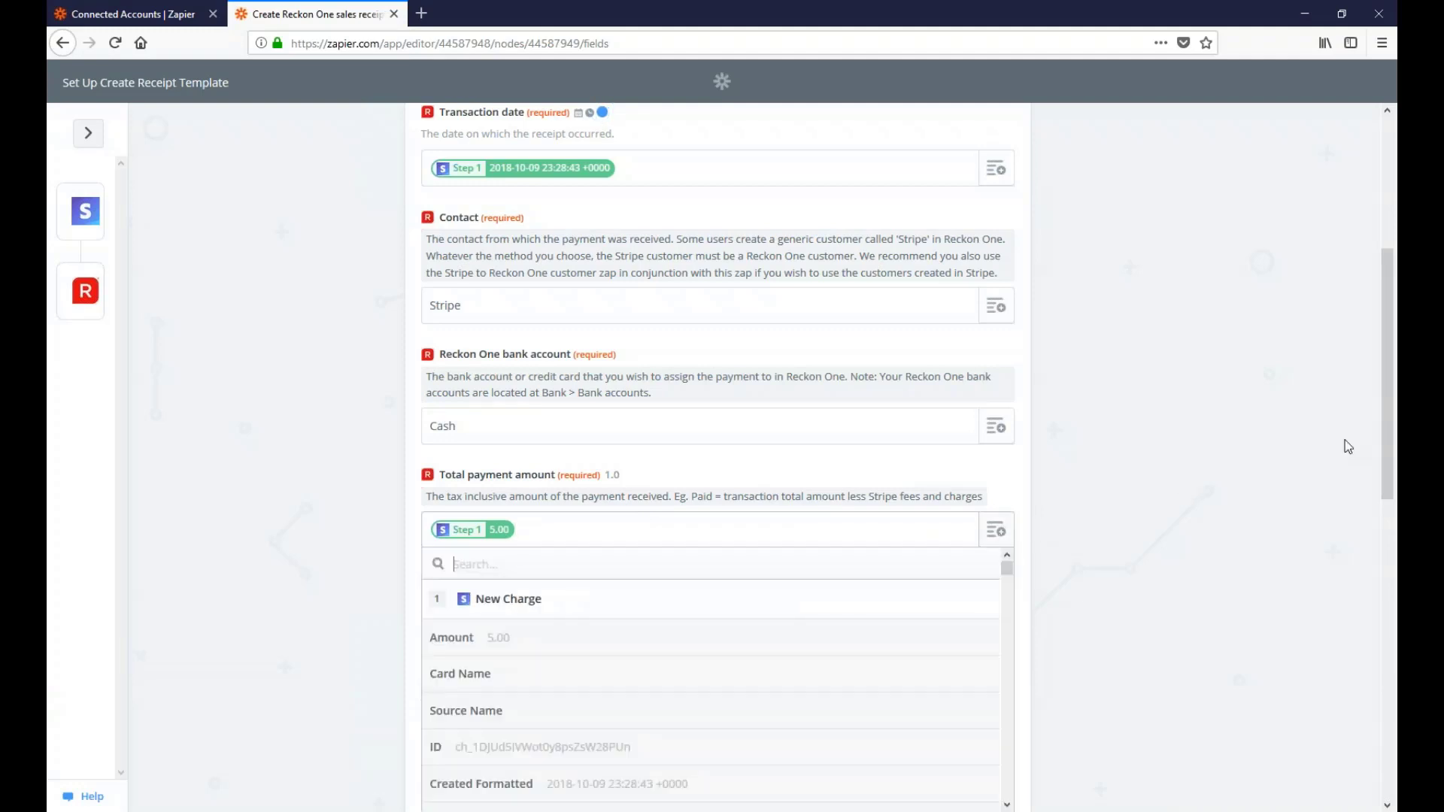
Enter 'Sales' as the chart of account name
left_click(1382, 460)
left_click_drag(1383, 454, 1379, 585)
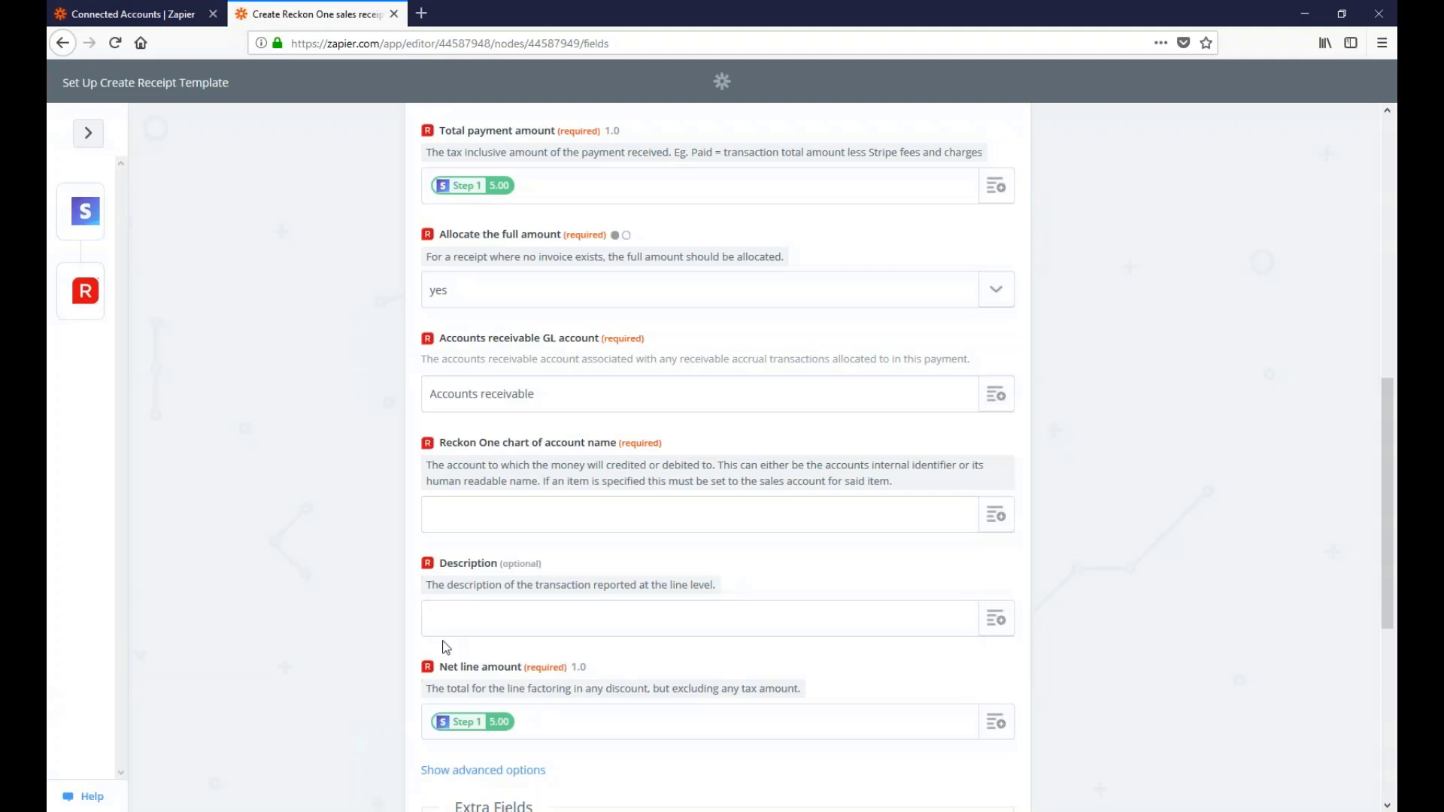
left_click(529, 506)
type("S")
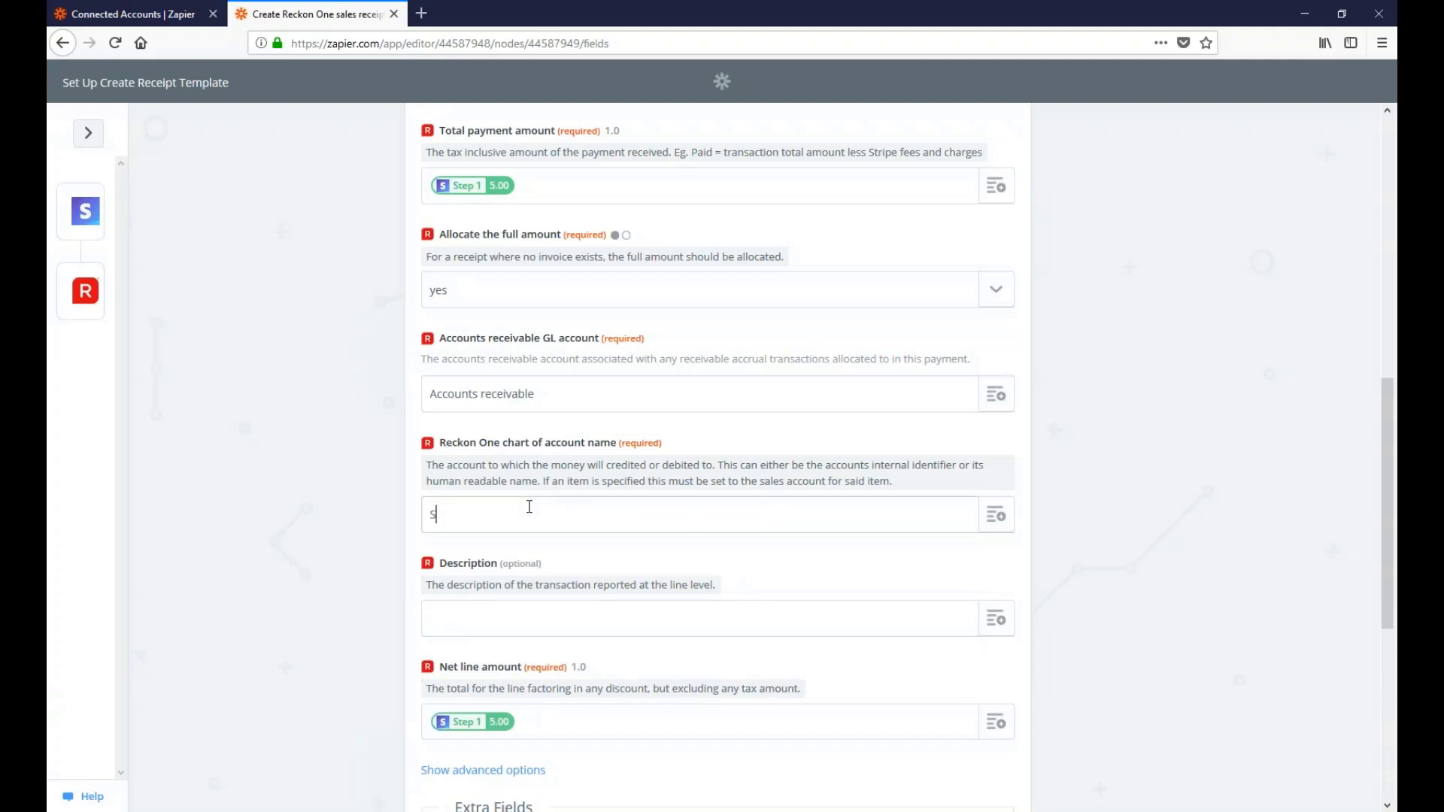
type("ales")
Map the charge's Statement Descriptor into Description and submit the receipt setup for testing
scroll(1370, 456, "down", 3)
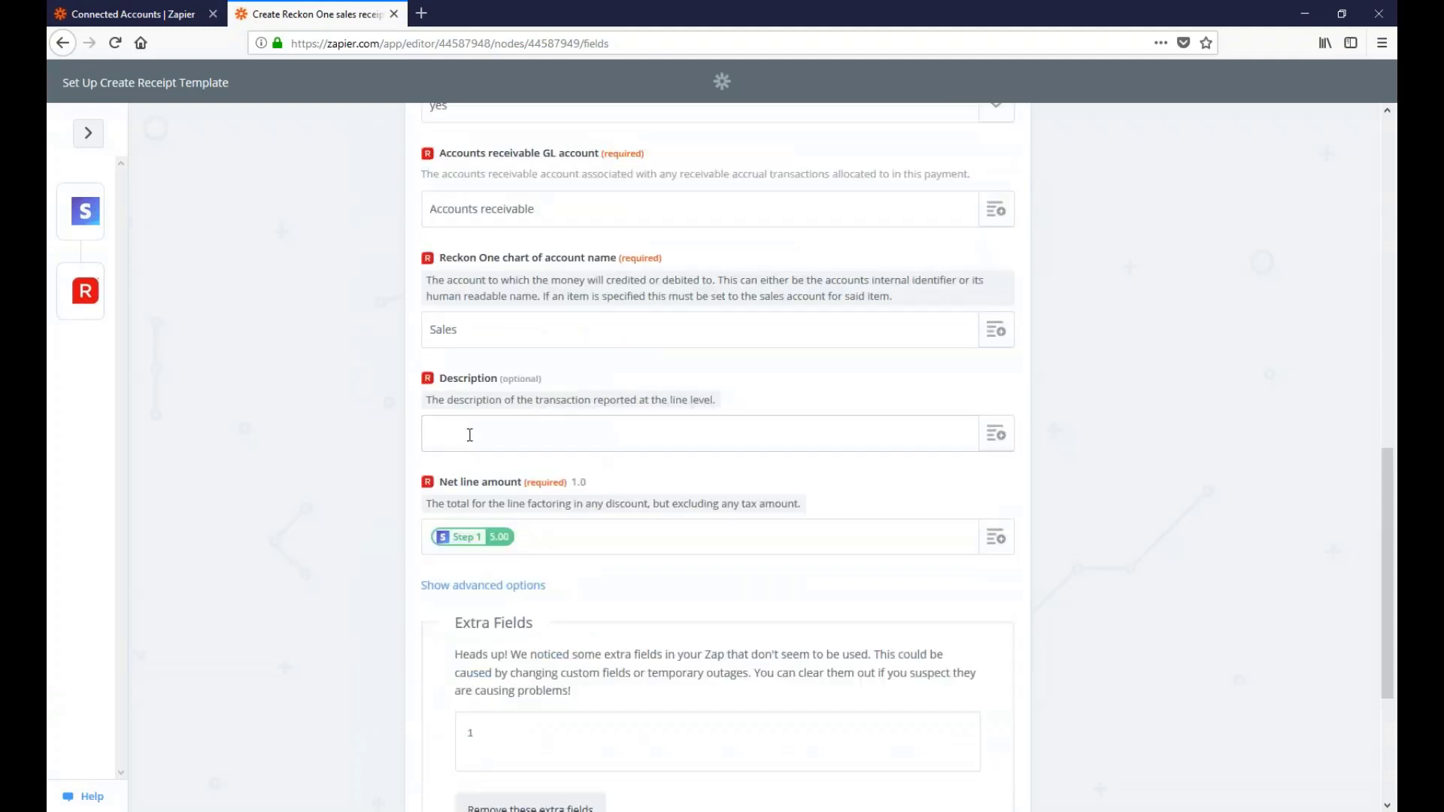
left_click(997, 437)
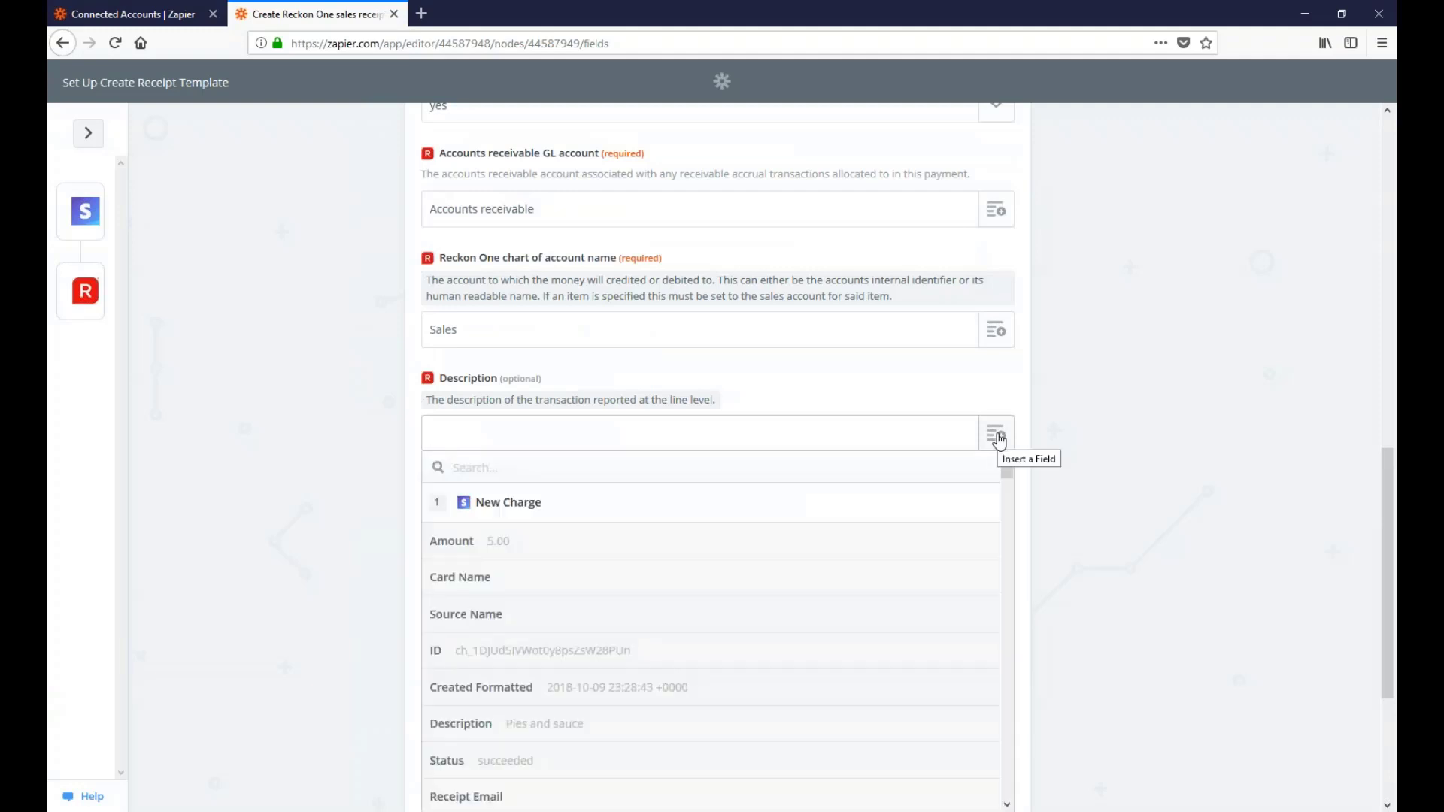
left_click_drag(1007, 475, 1002, 497)
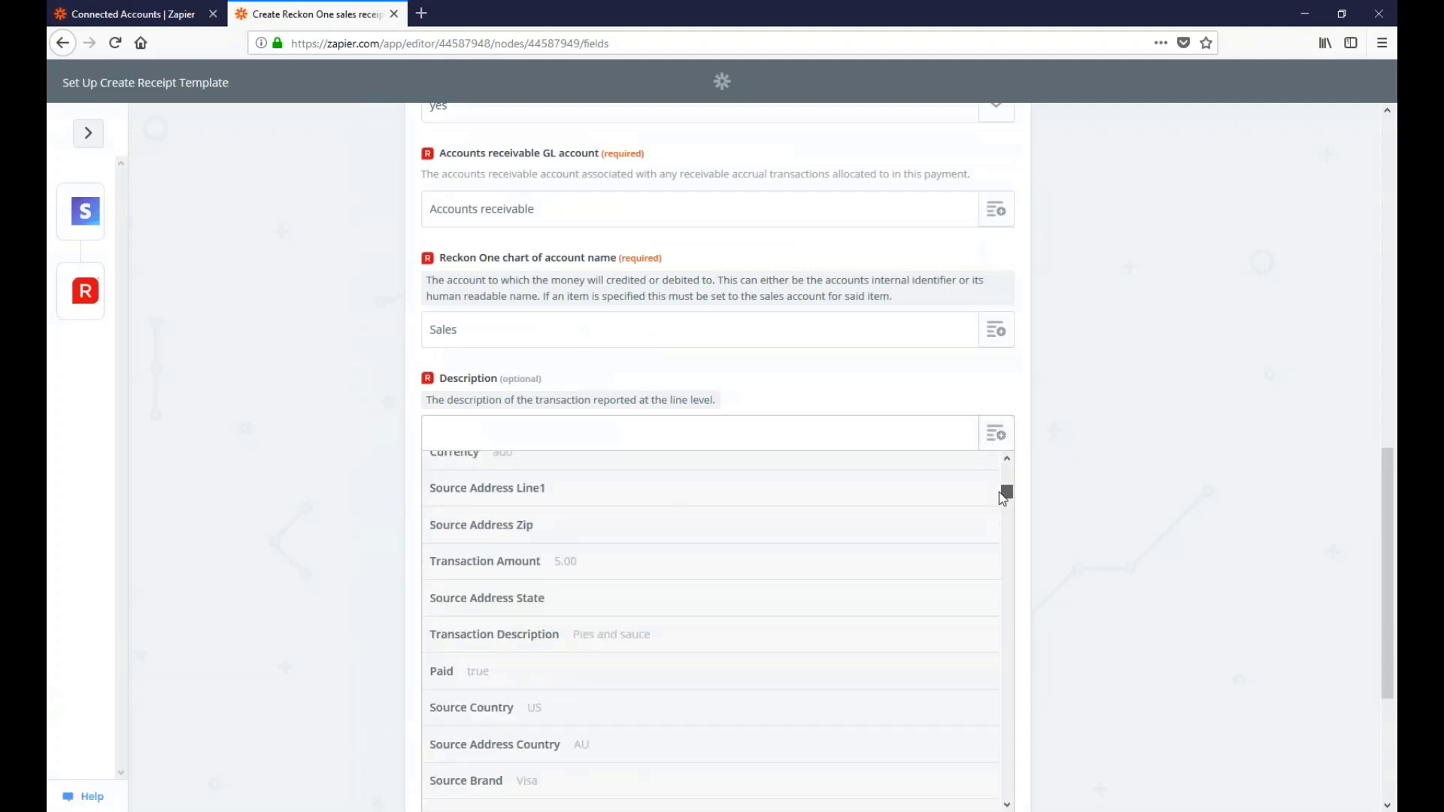
left_click_drag(999, 492, 1006, 504)
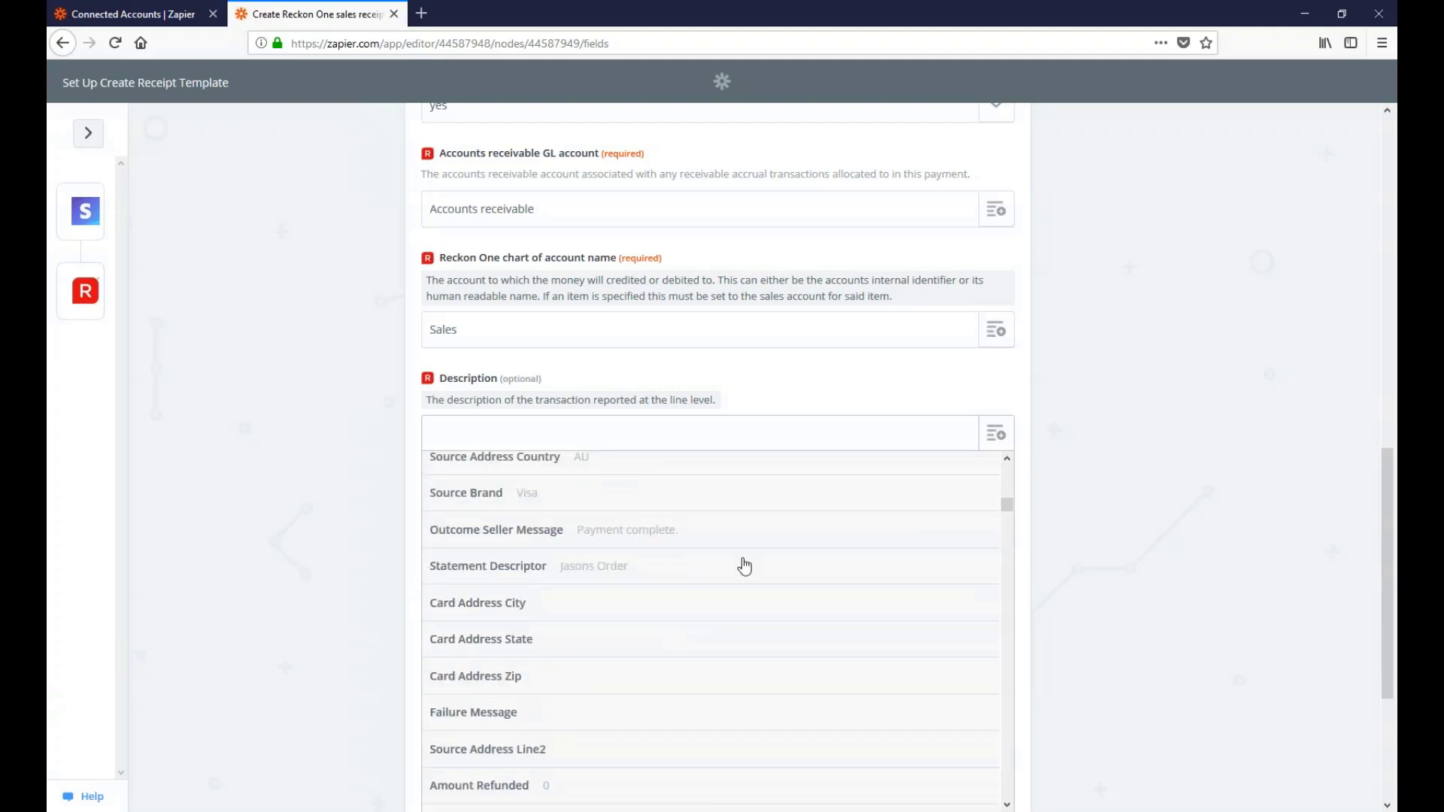
left_click(600, 577)
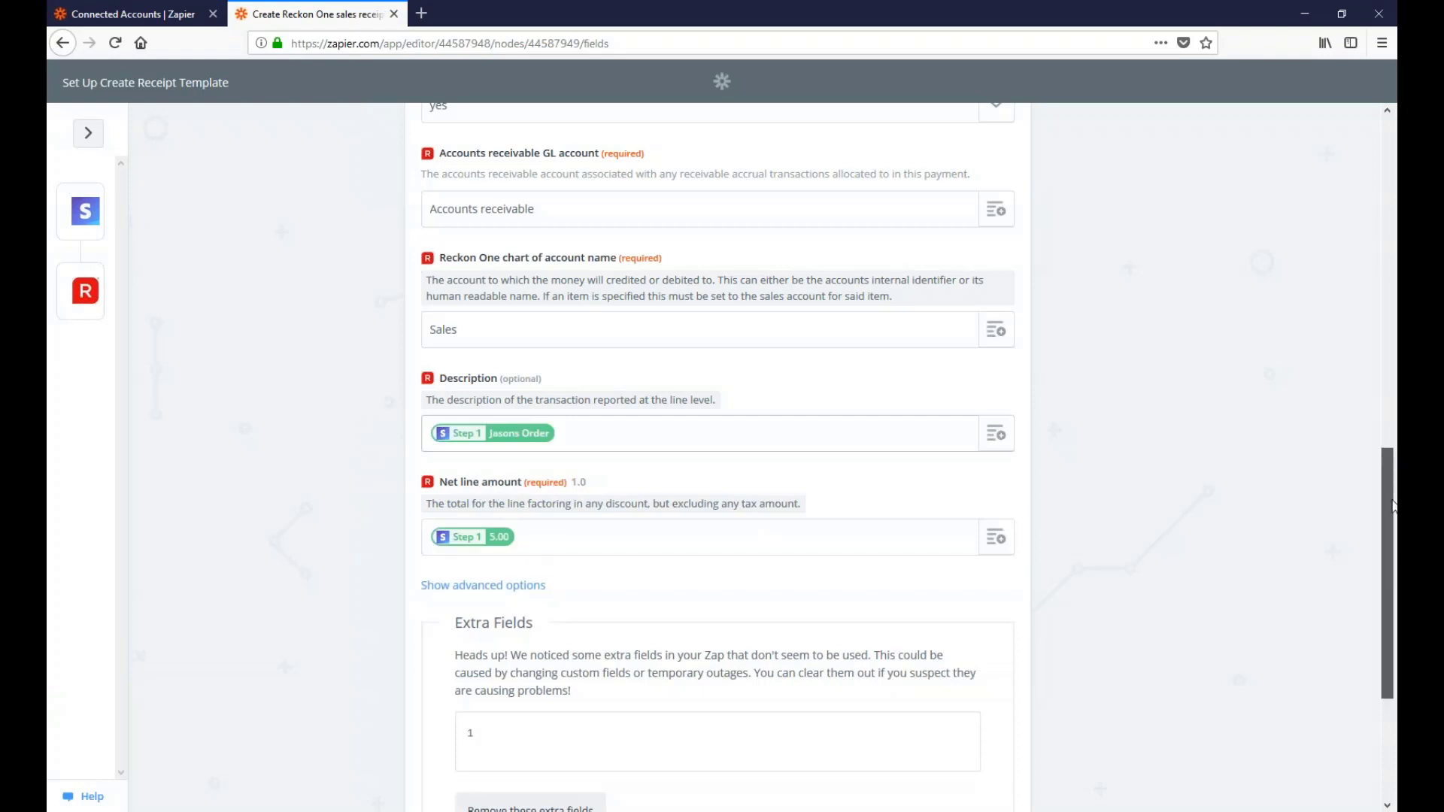
left_click_drag(1393, 505, 1392, 606)
left_click(975, 713)
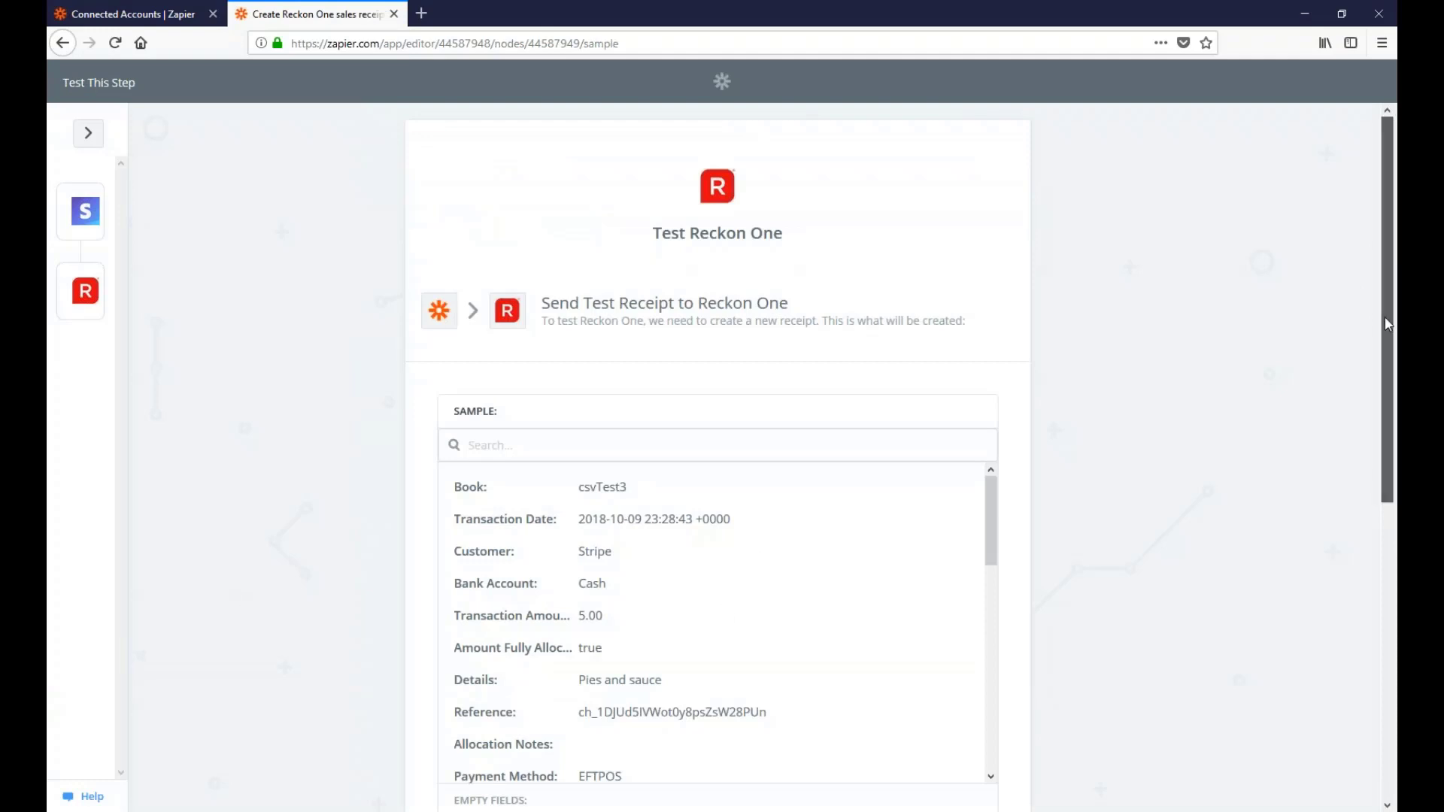
Review the sample receipt and its empty fields, then send the test receipt to Reckon One
left_click_drag(1389, 325, 1392, 560)
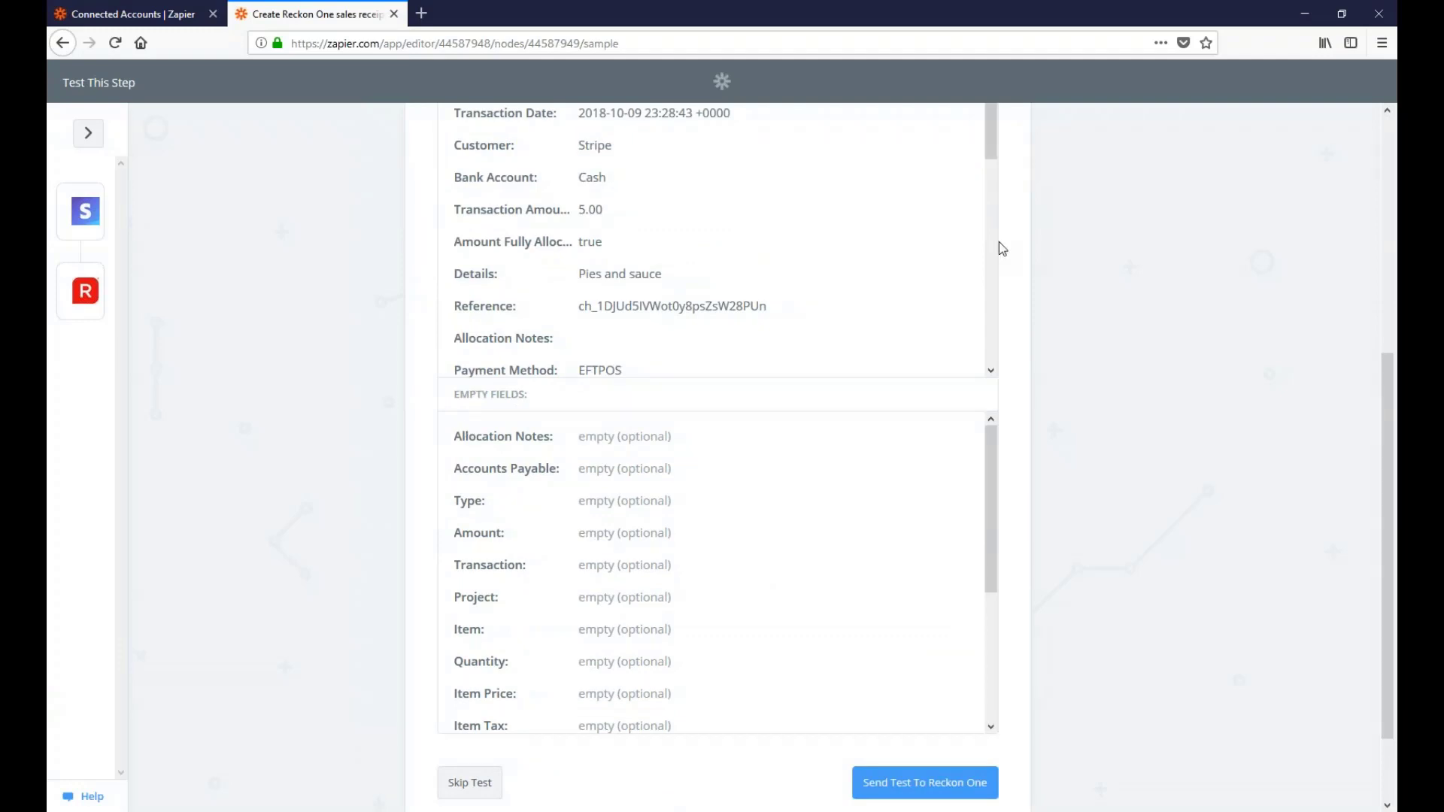
left_click_drag(993, 154, 992, 365)
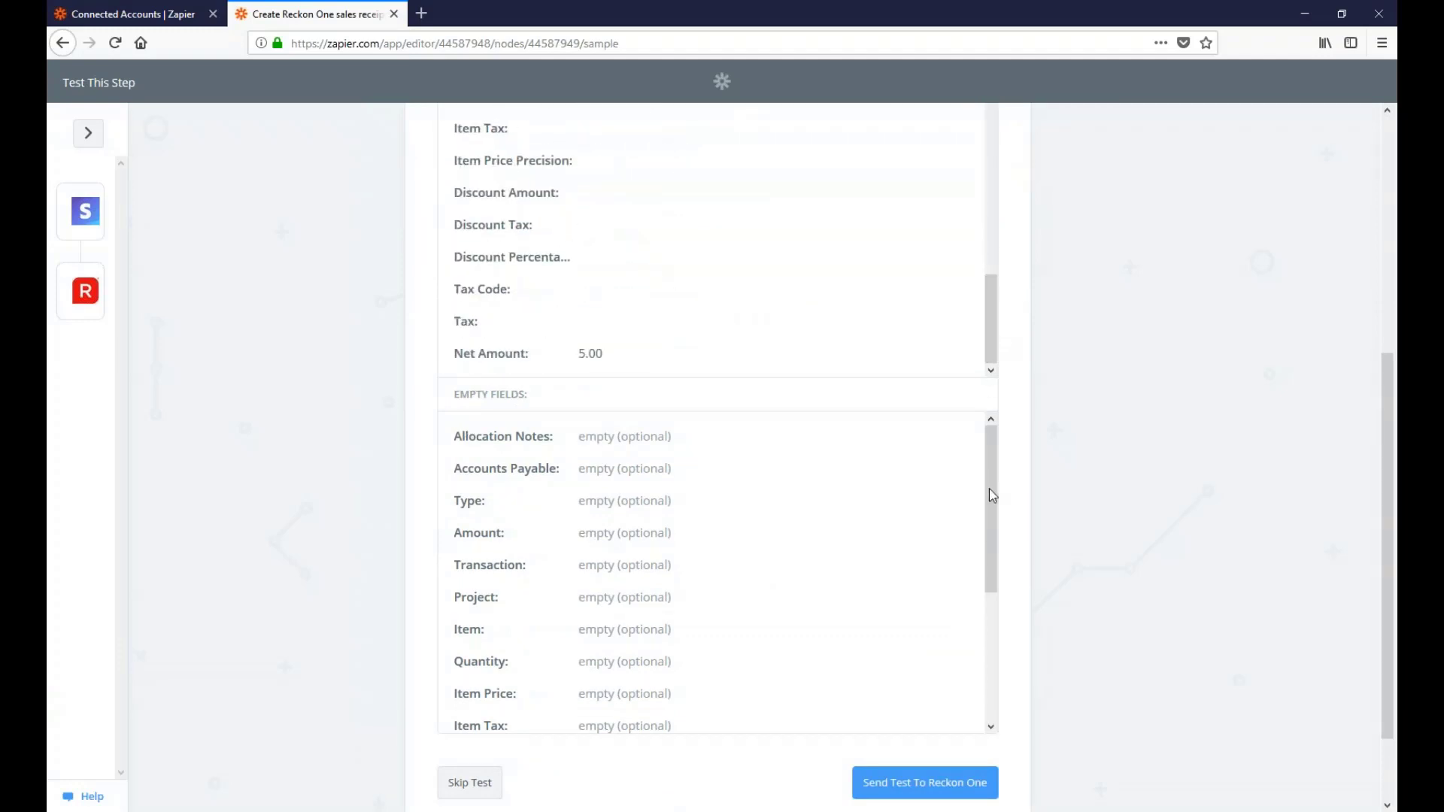
left_click_drag(990, 489, 981, 664)
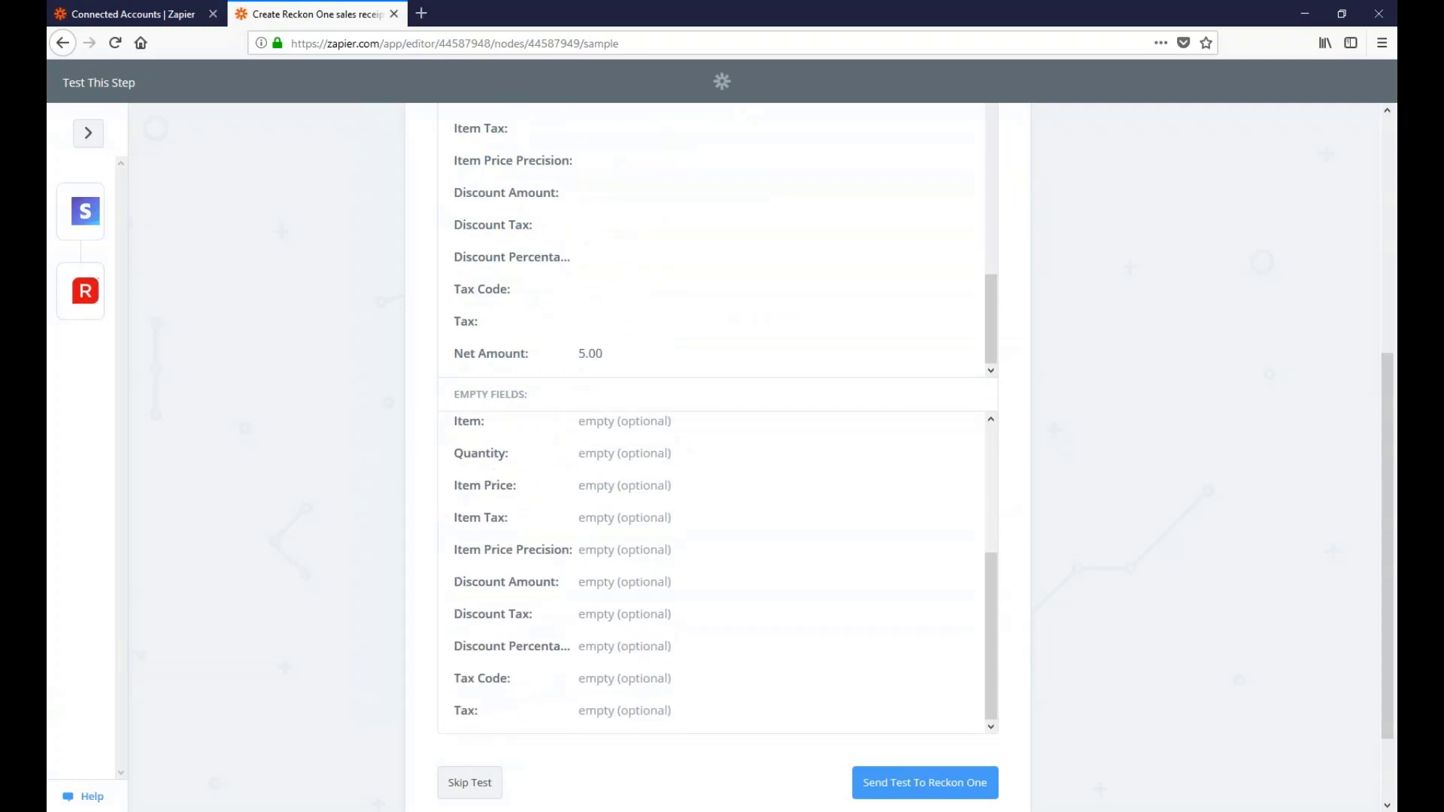
scroll(471, 564, "up", 5)
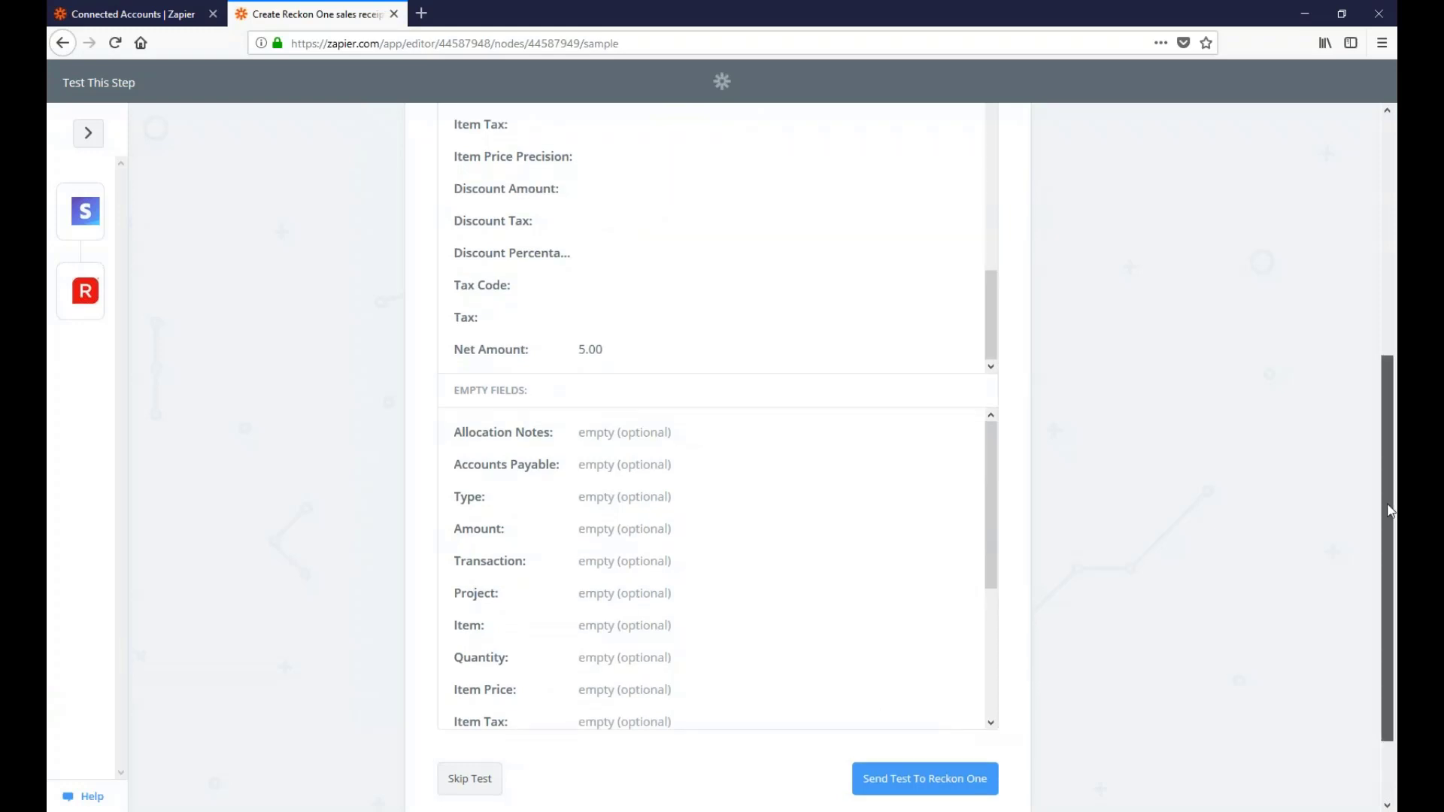
scroll(622, 722, "down", 2)
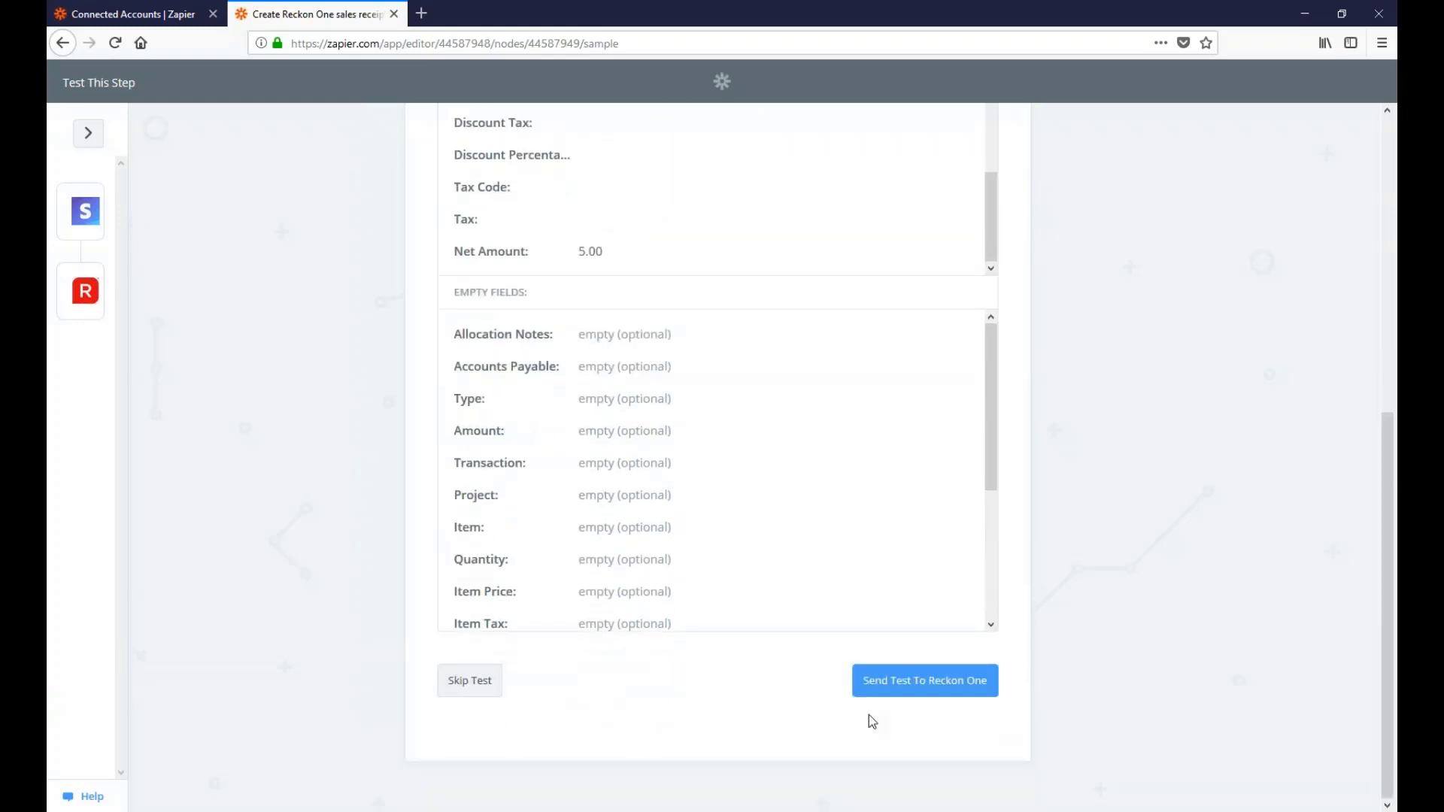
left_click(938, 693)
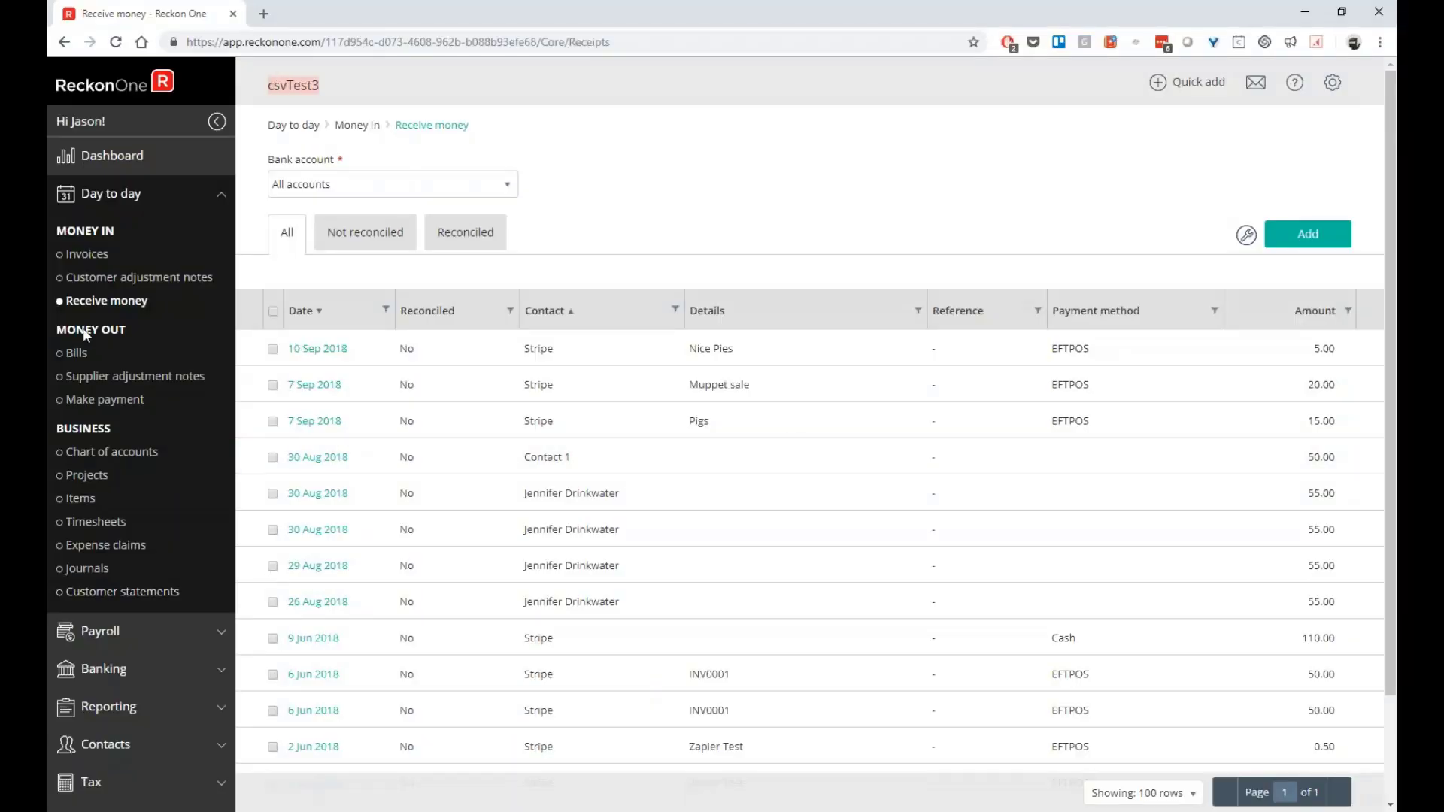
Refresh the Receive money list and open the new 9 Oct 'Pies and sauce' receipt
left_click(118, 160)
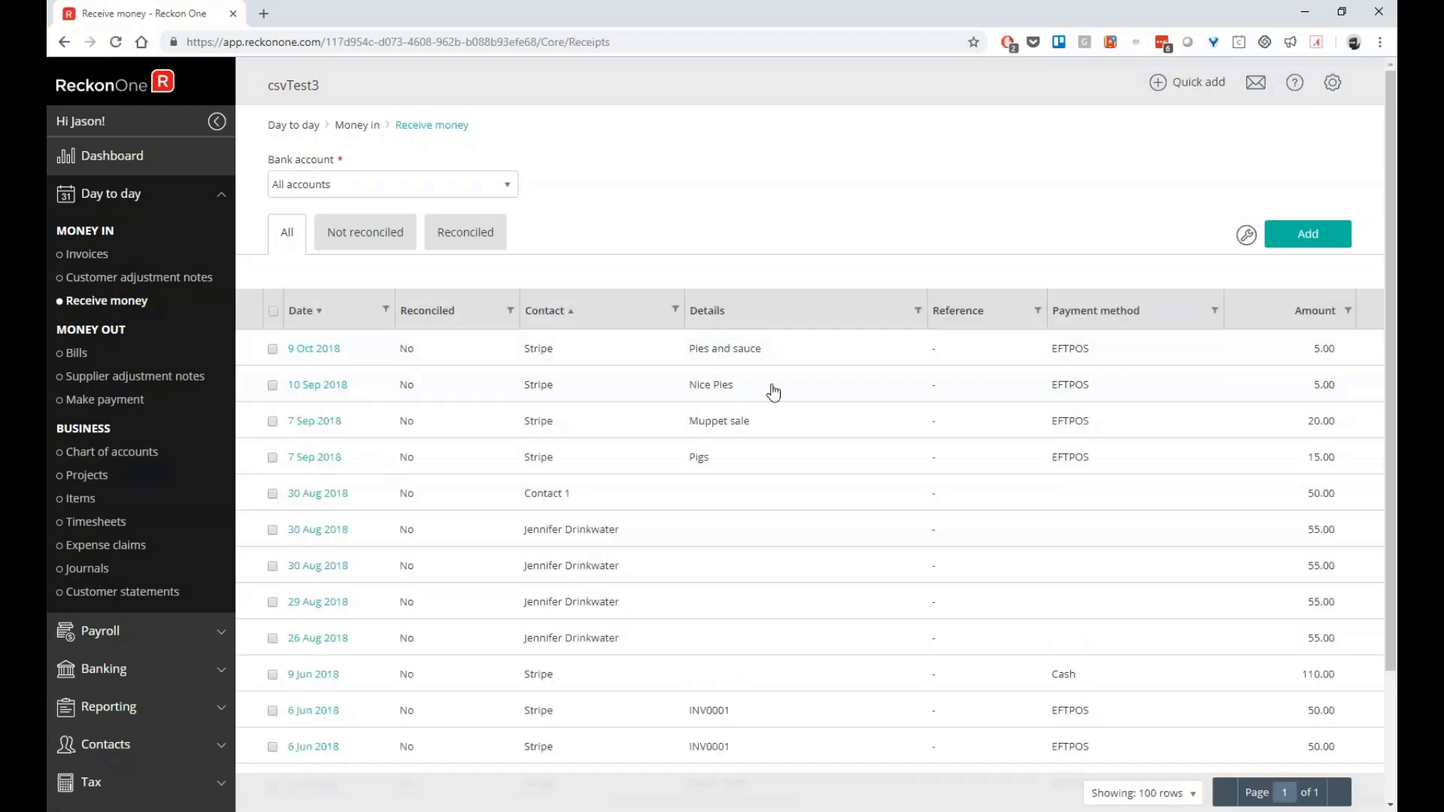
left_click(550, 351)
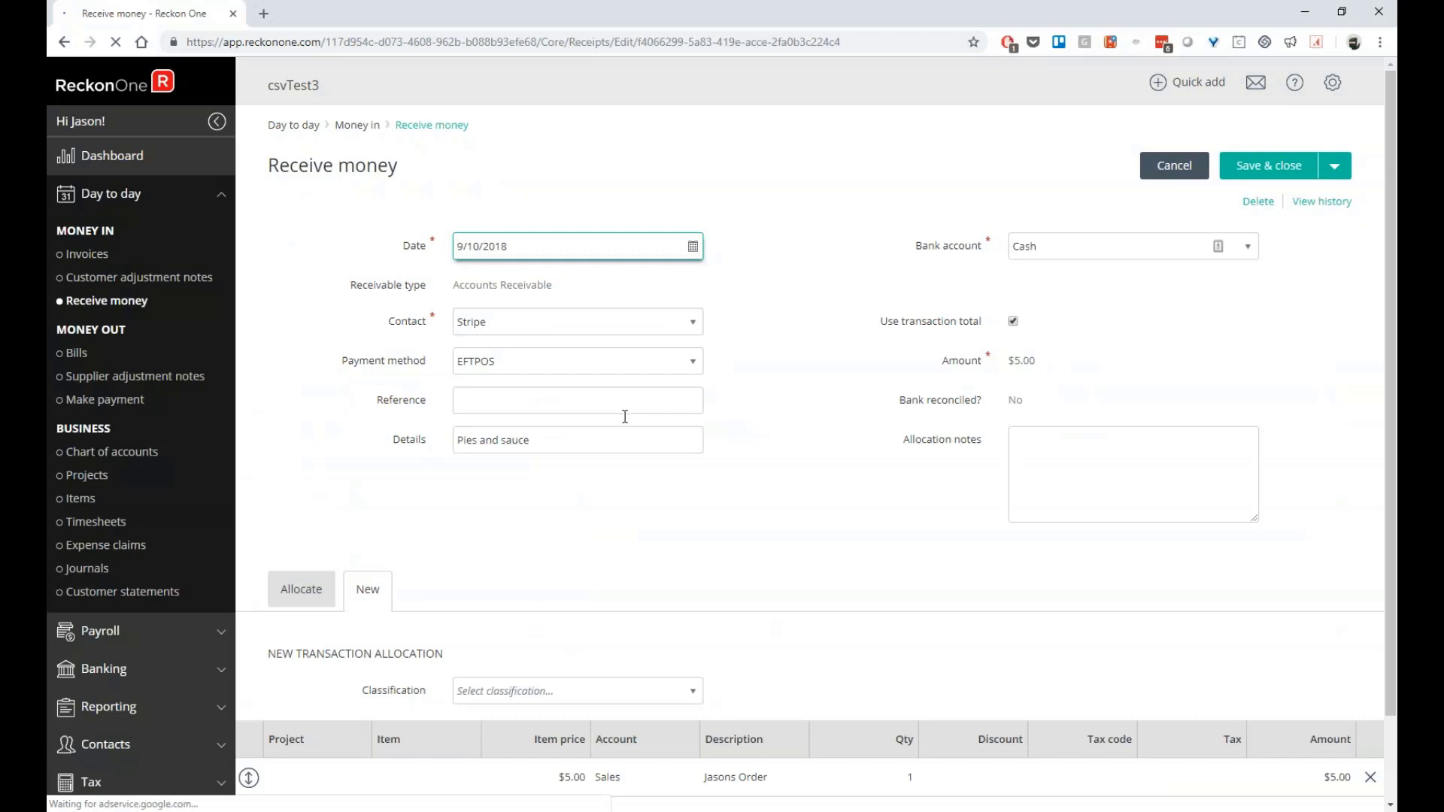
scroll(674, 575, "down", 1)
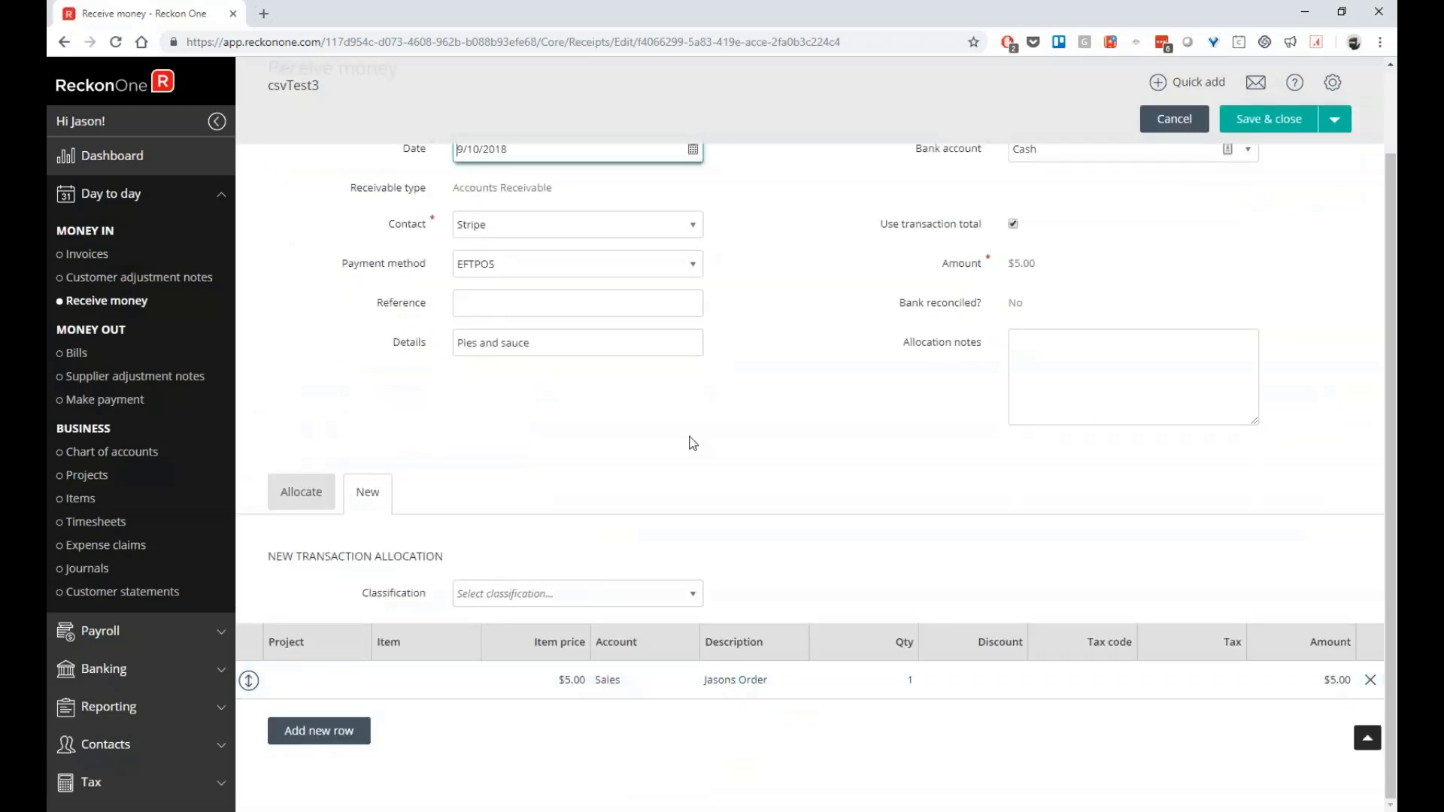
scroll(692, 443, "up", 1)
scroll(774, 458, "down", 1)
Apply the GST tax code to the Sales allocation line and save the receipt
left_click(1106, 684)
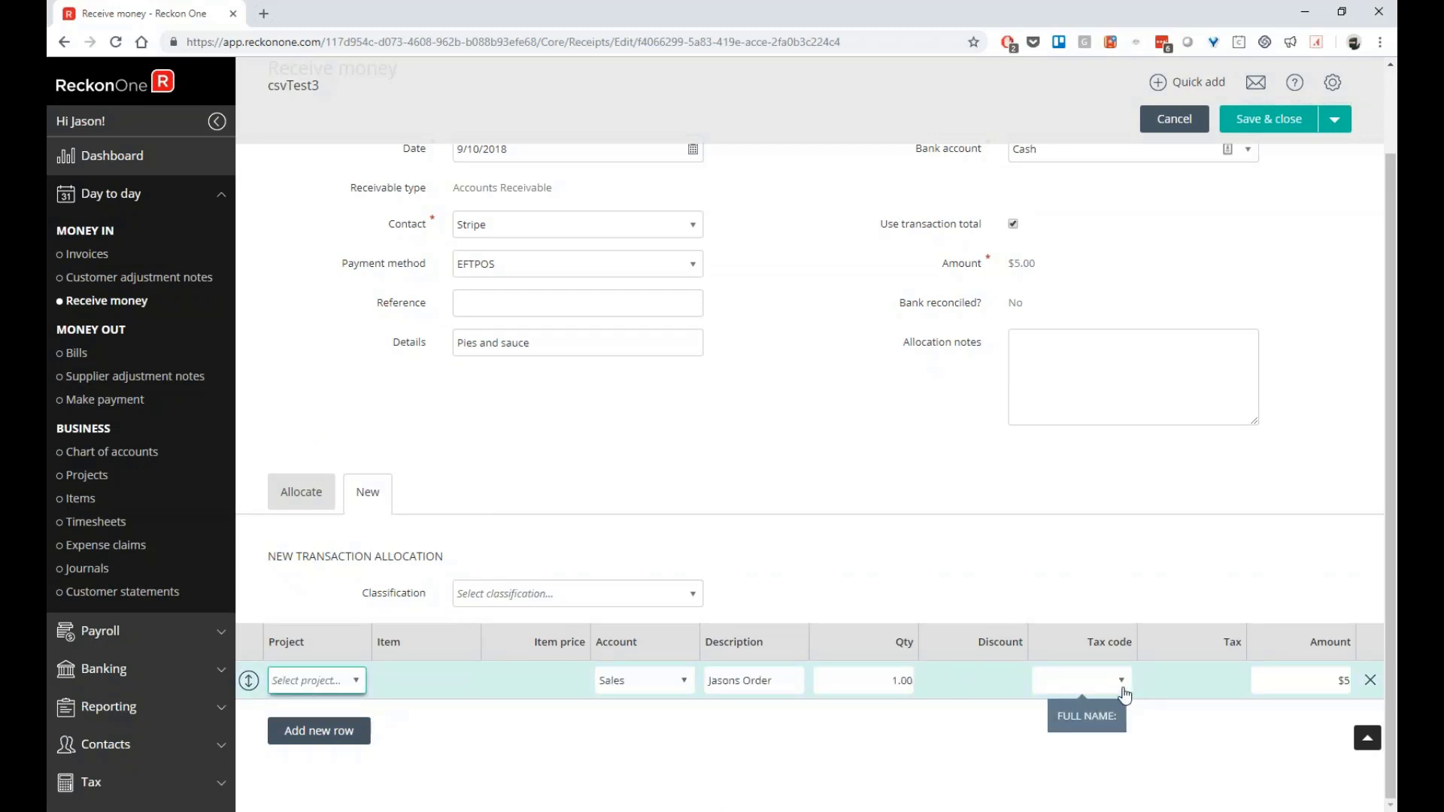
left_click(1121, 681)
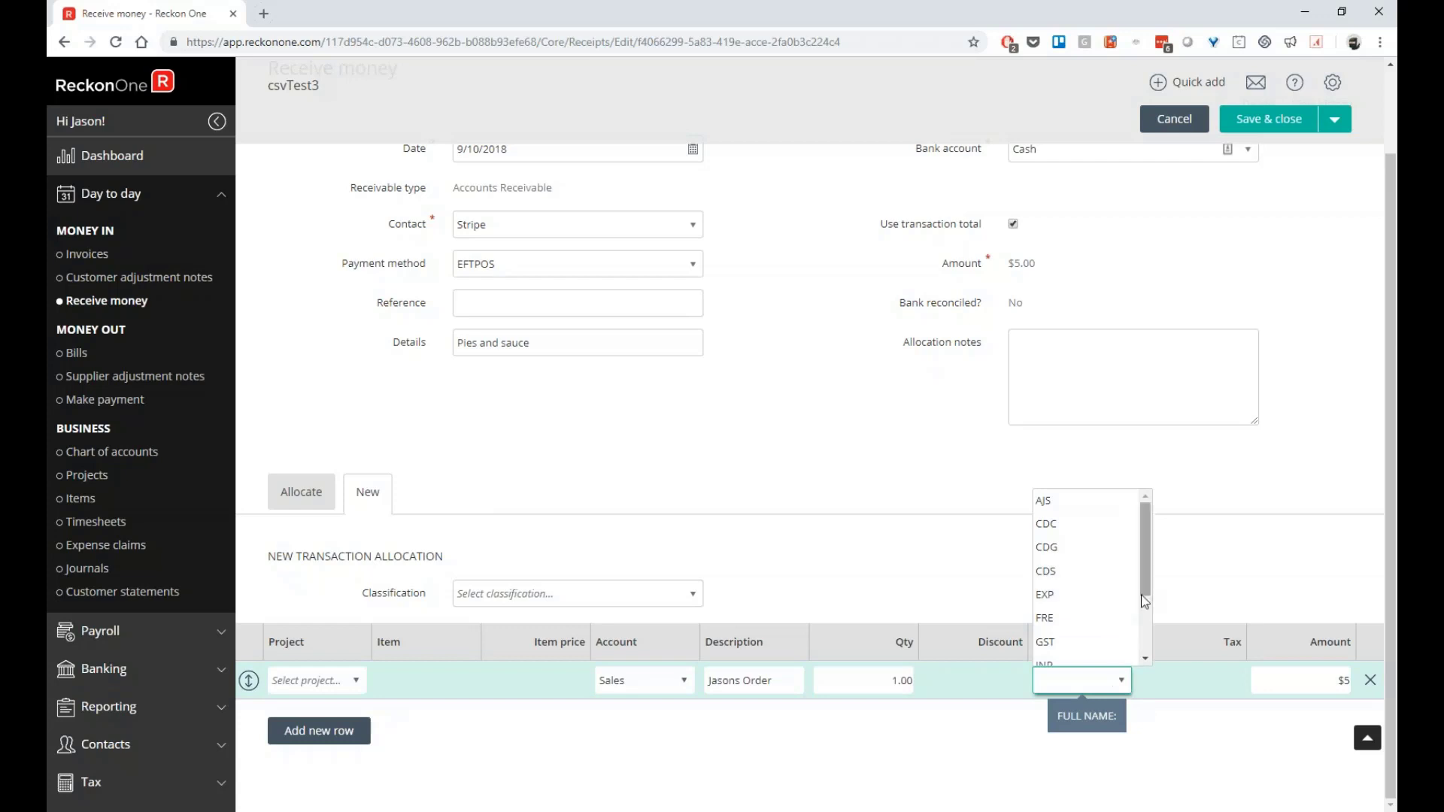
scroll(1144, 601, "down", 2)
left_click(1090, 542)
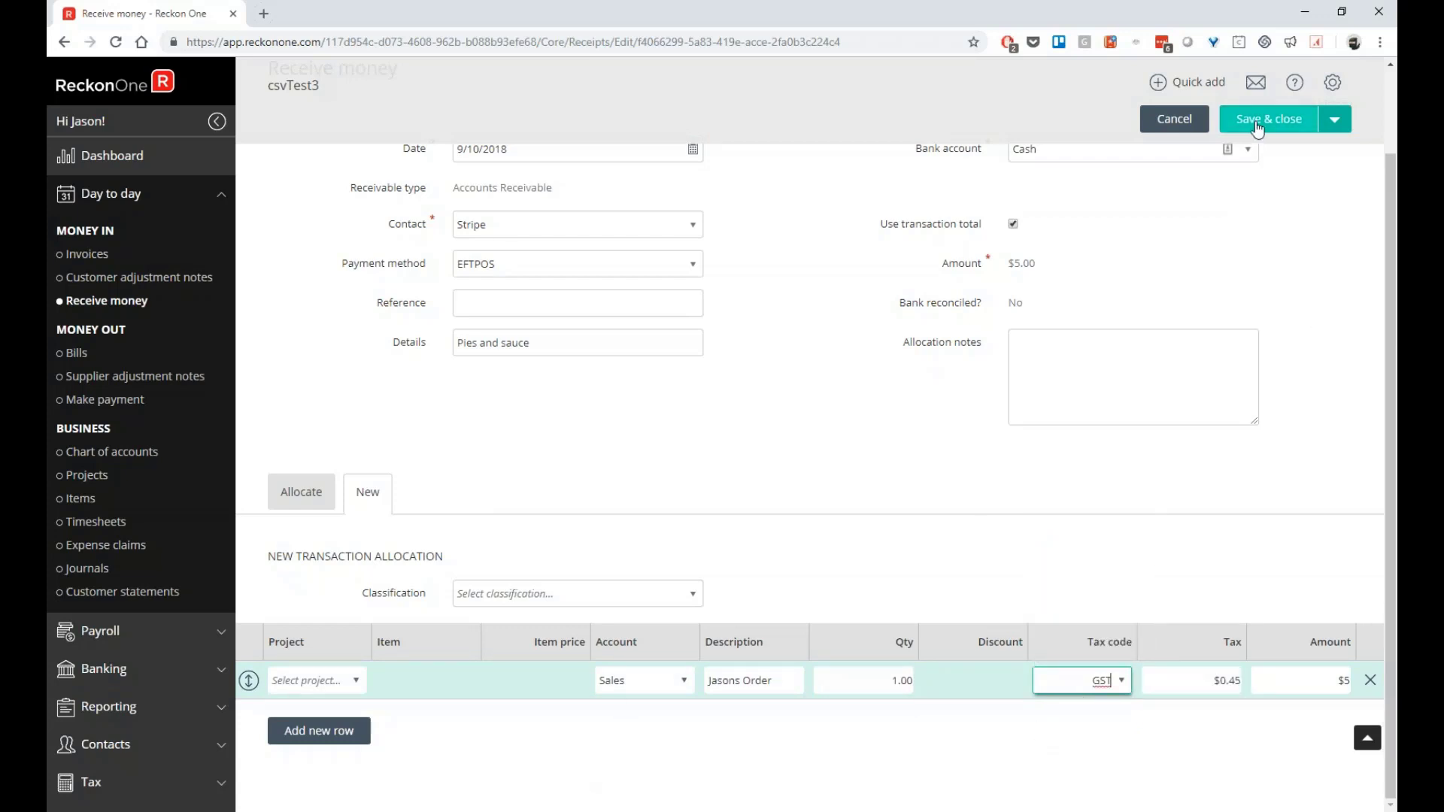
left_click(891, 481)
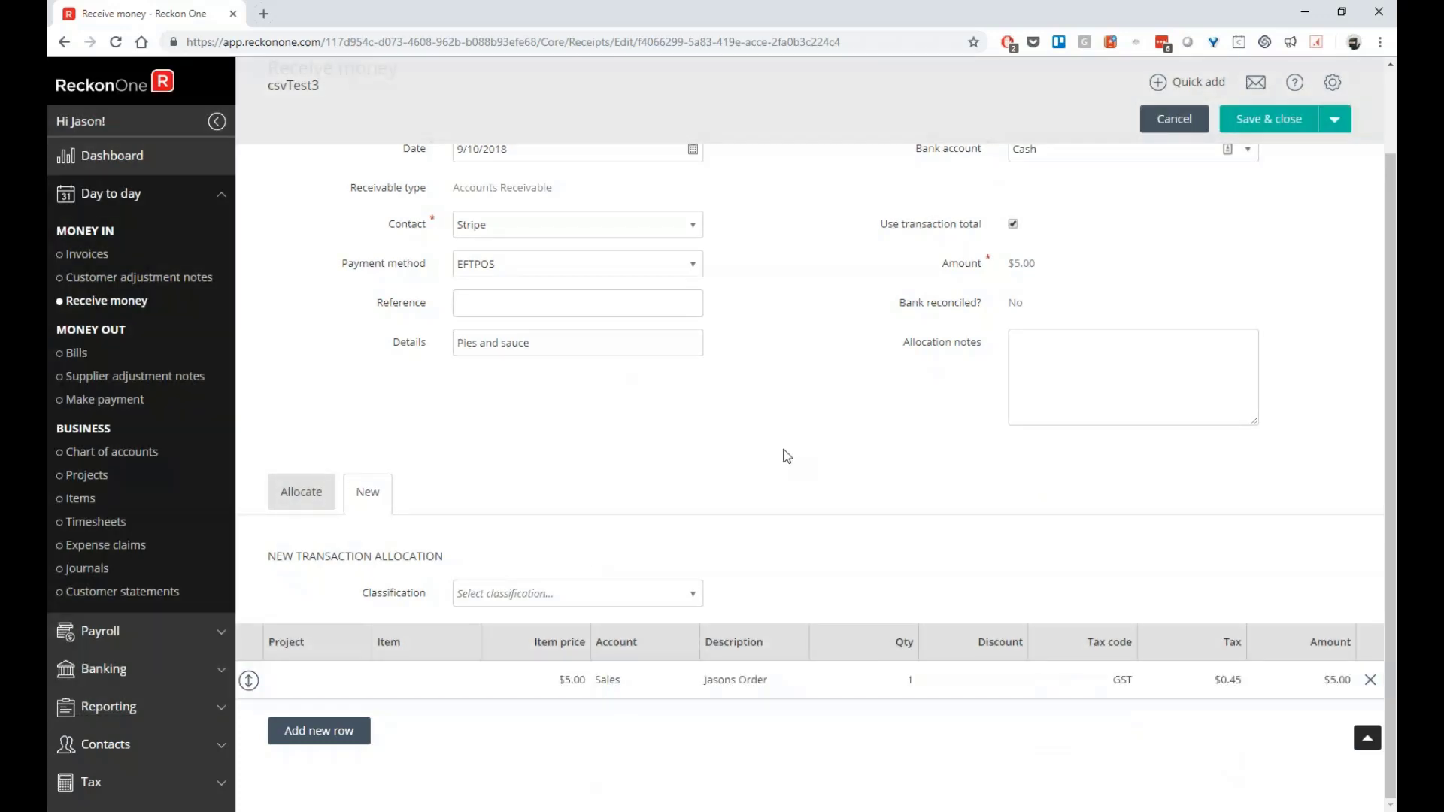
key("ctrl+s")
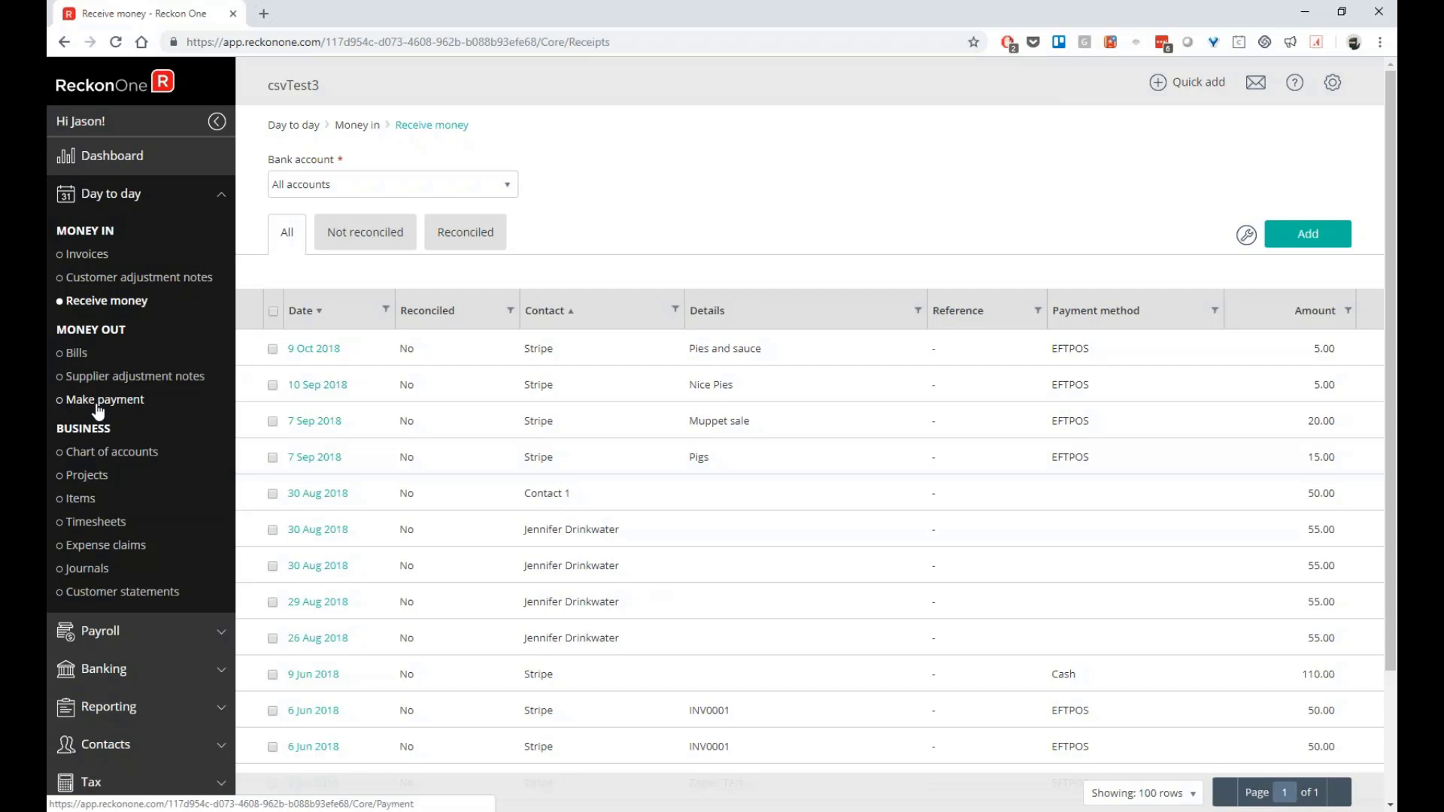
Open the 5 Sep 2018 Stripe payment of $0.11 and review its Bank fees allocation
left_click(98, 406)
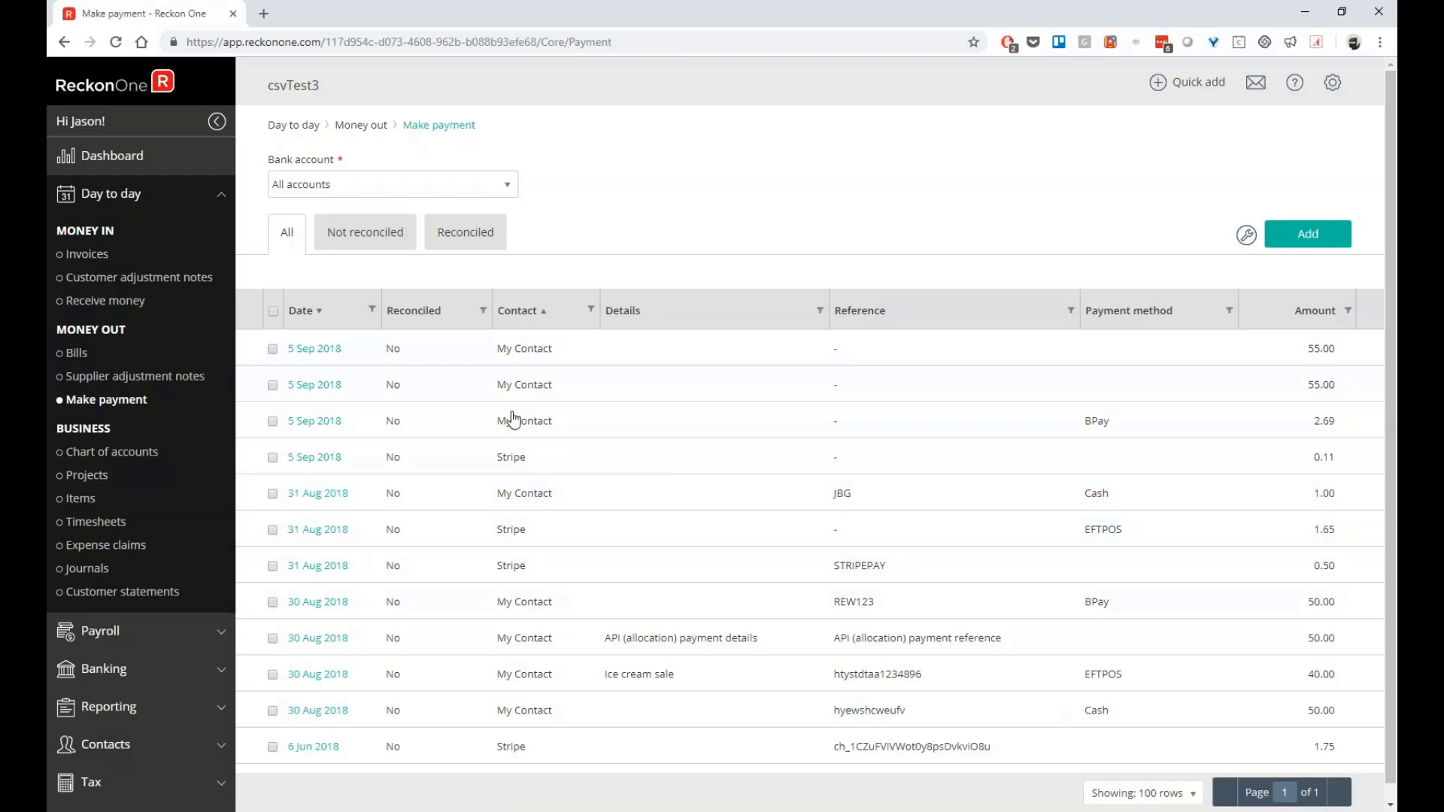
left_click(315, 459)
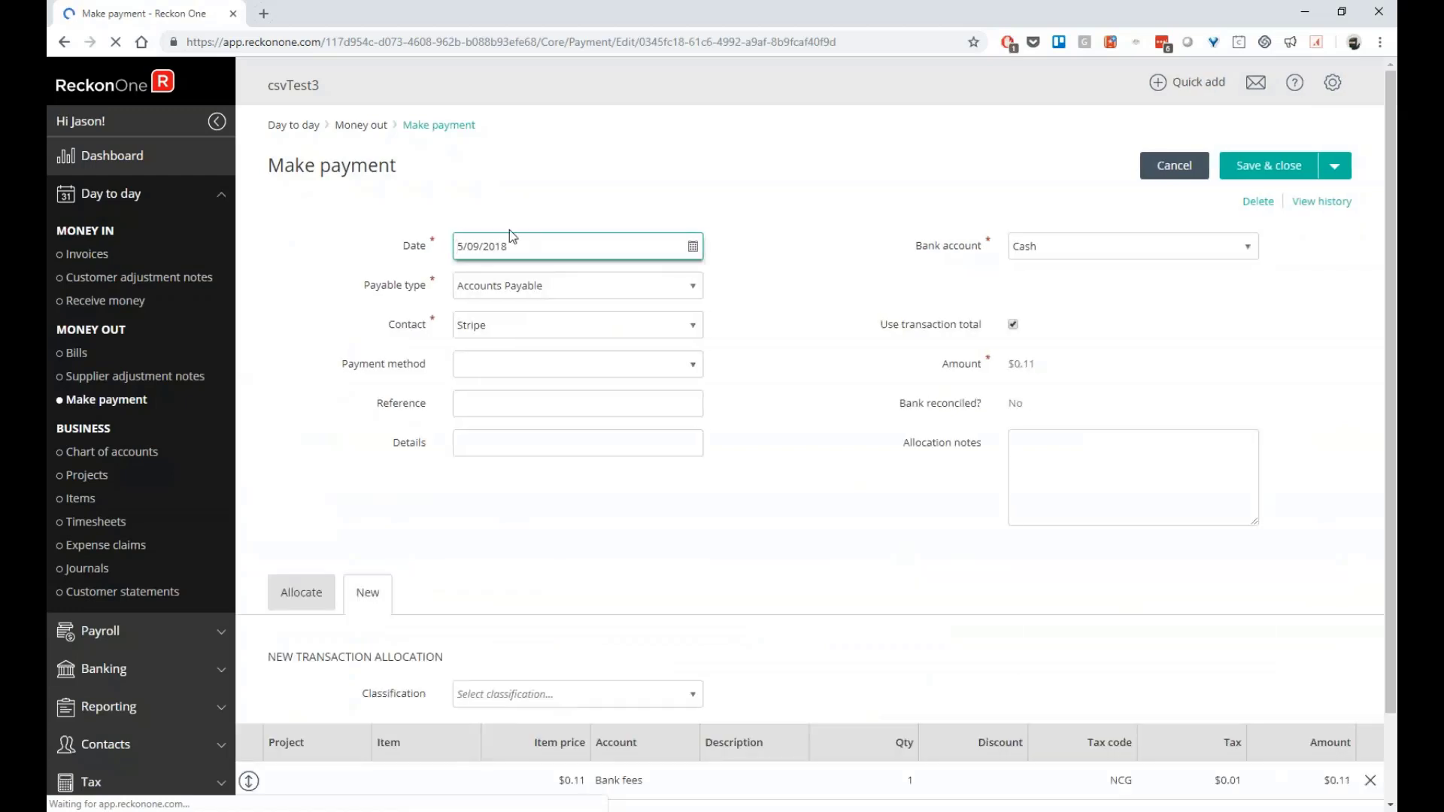
scroll(635, 738, "down", 2)
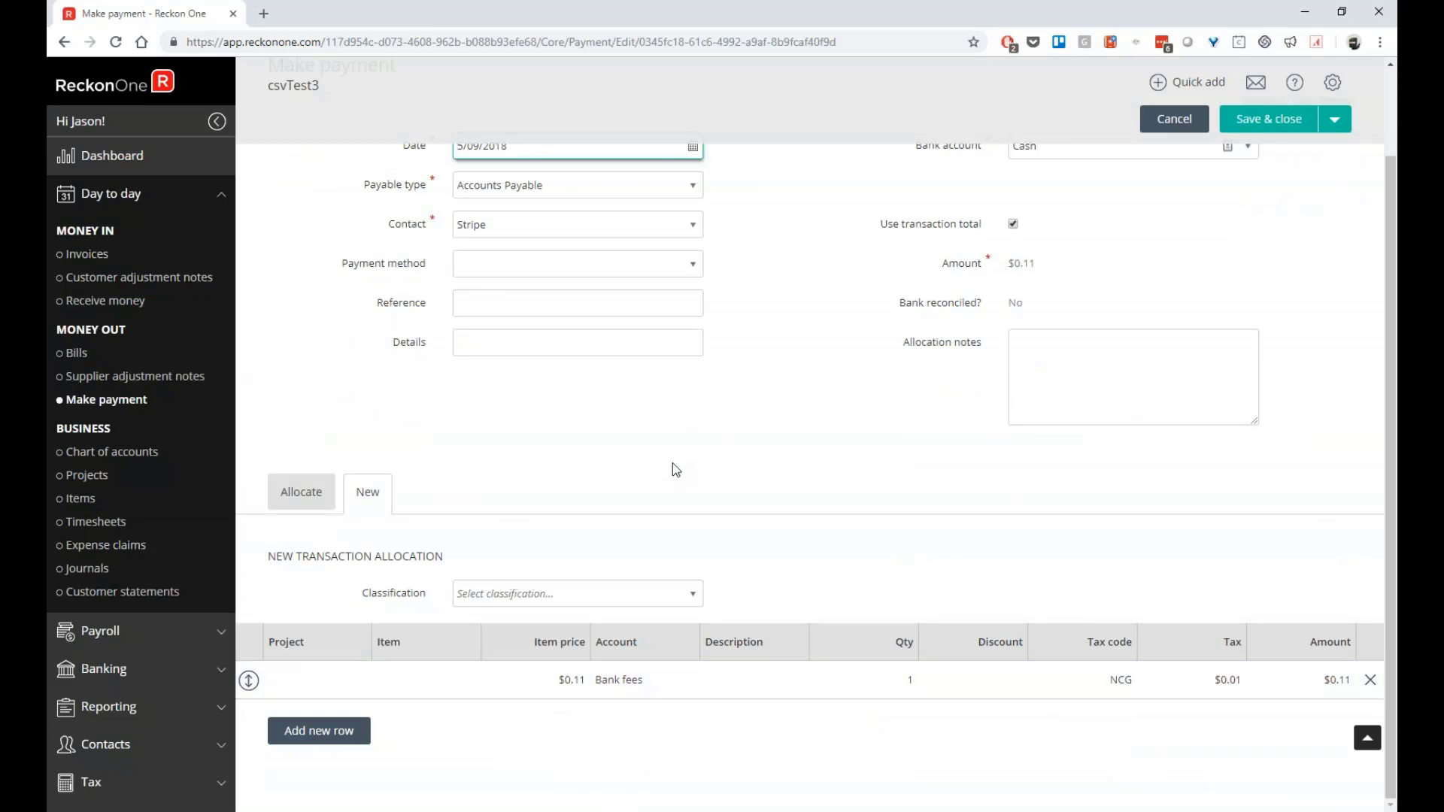
scroll(651, 484, "up", 2)
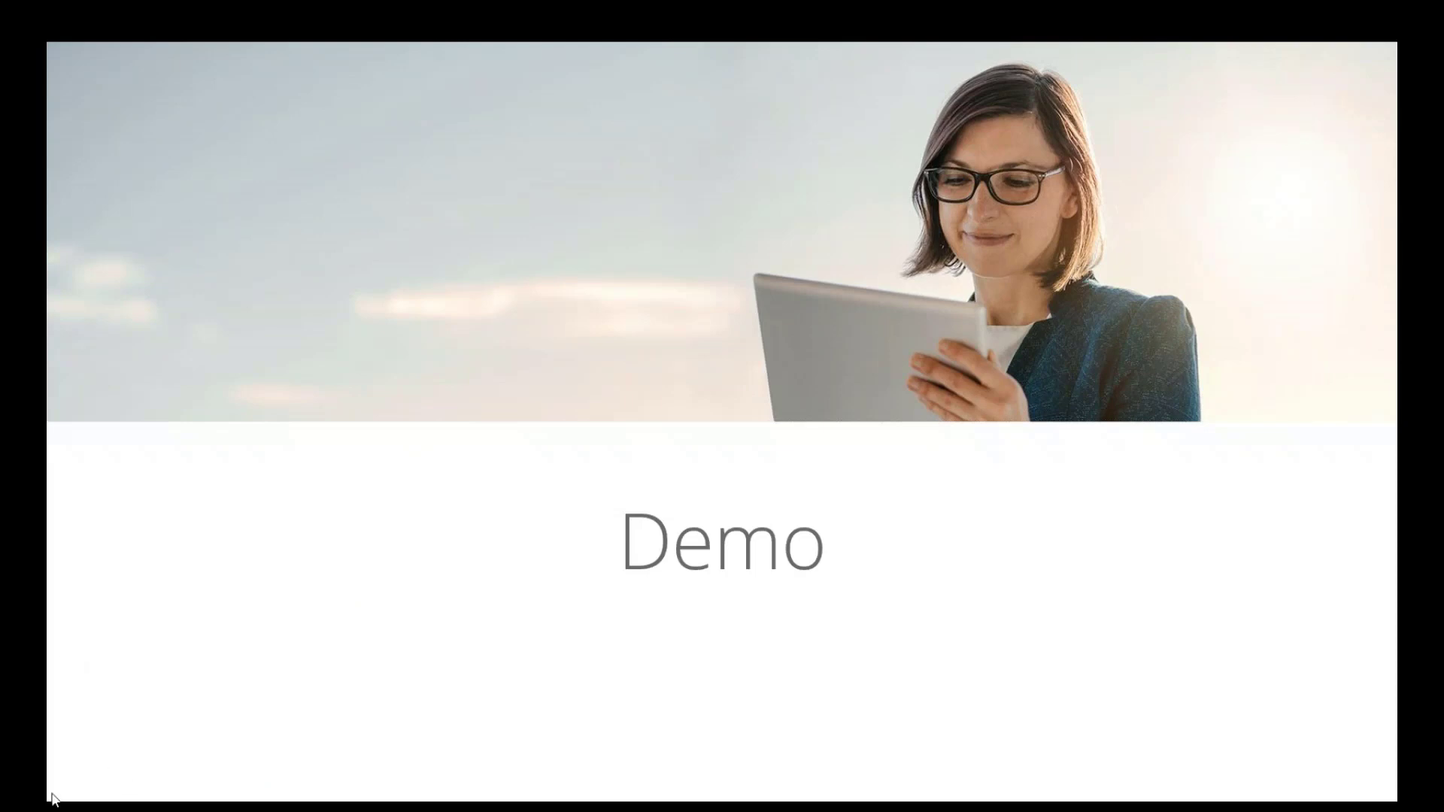
Return to the Zapier home page via the Zapier logo
left_click(301, 84)
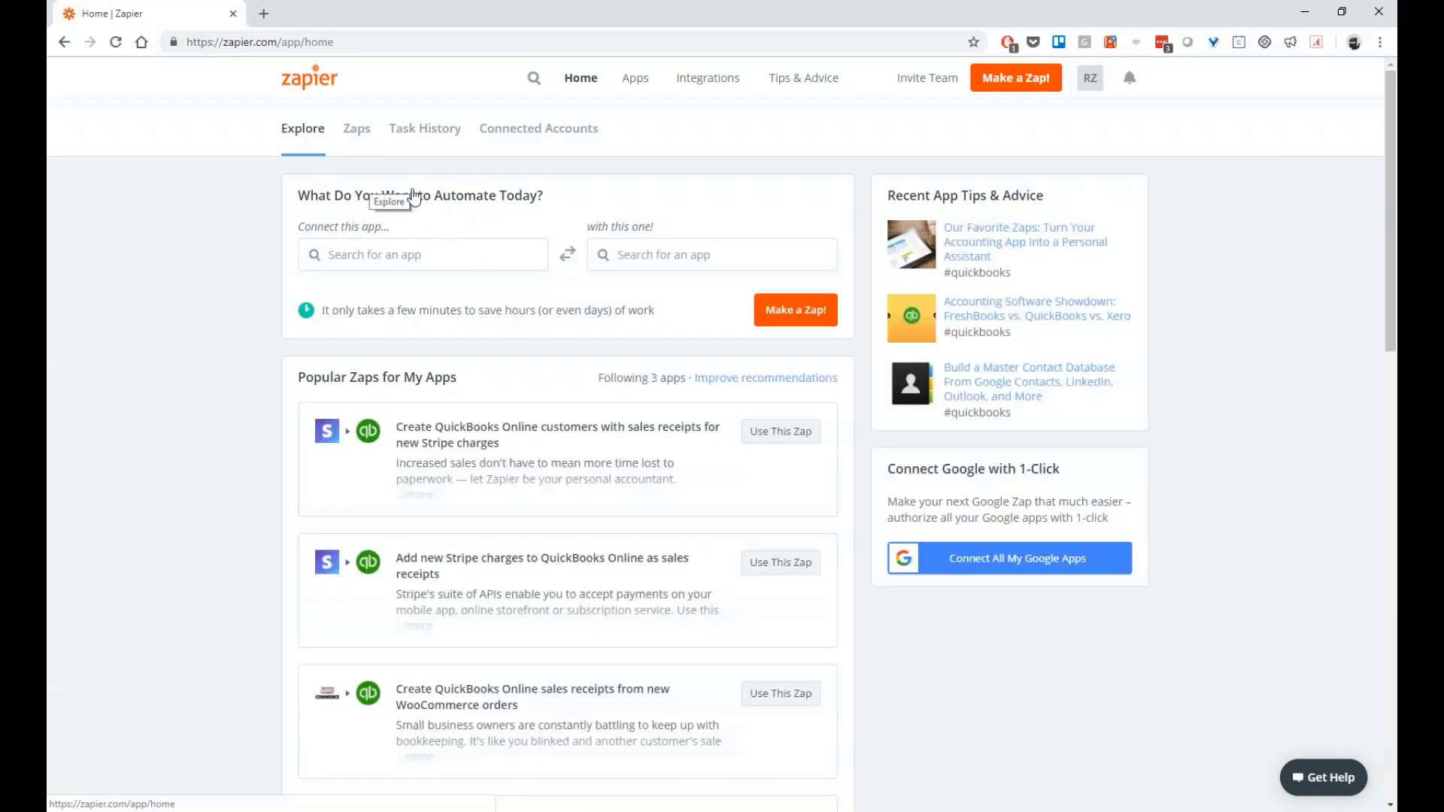
Browse the Zap template testing folder in Zaps, then view the Task History of runs
left_click(356, 133)
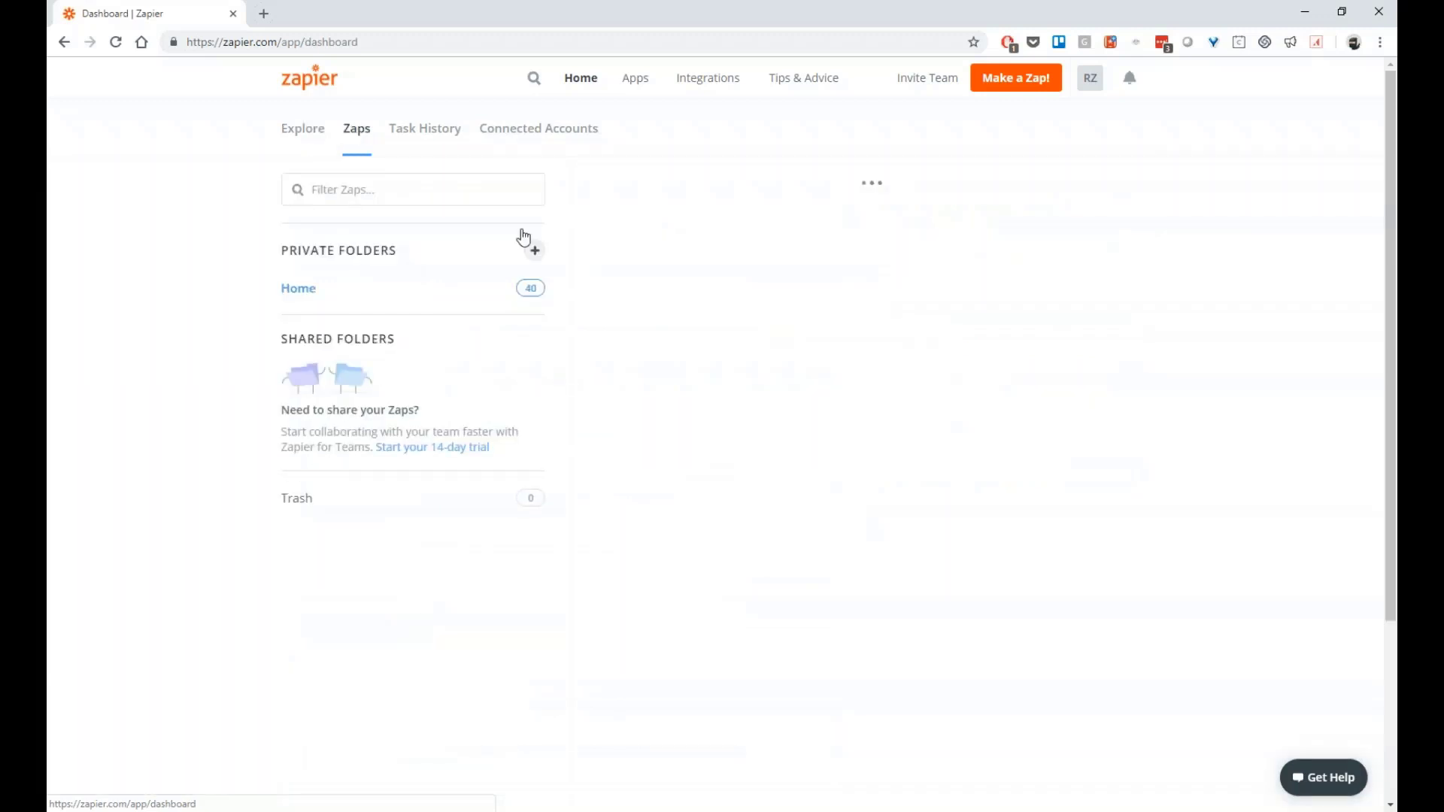
left_click(315, 382)
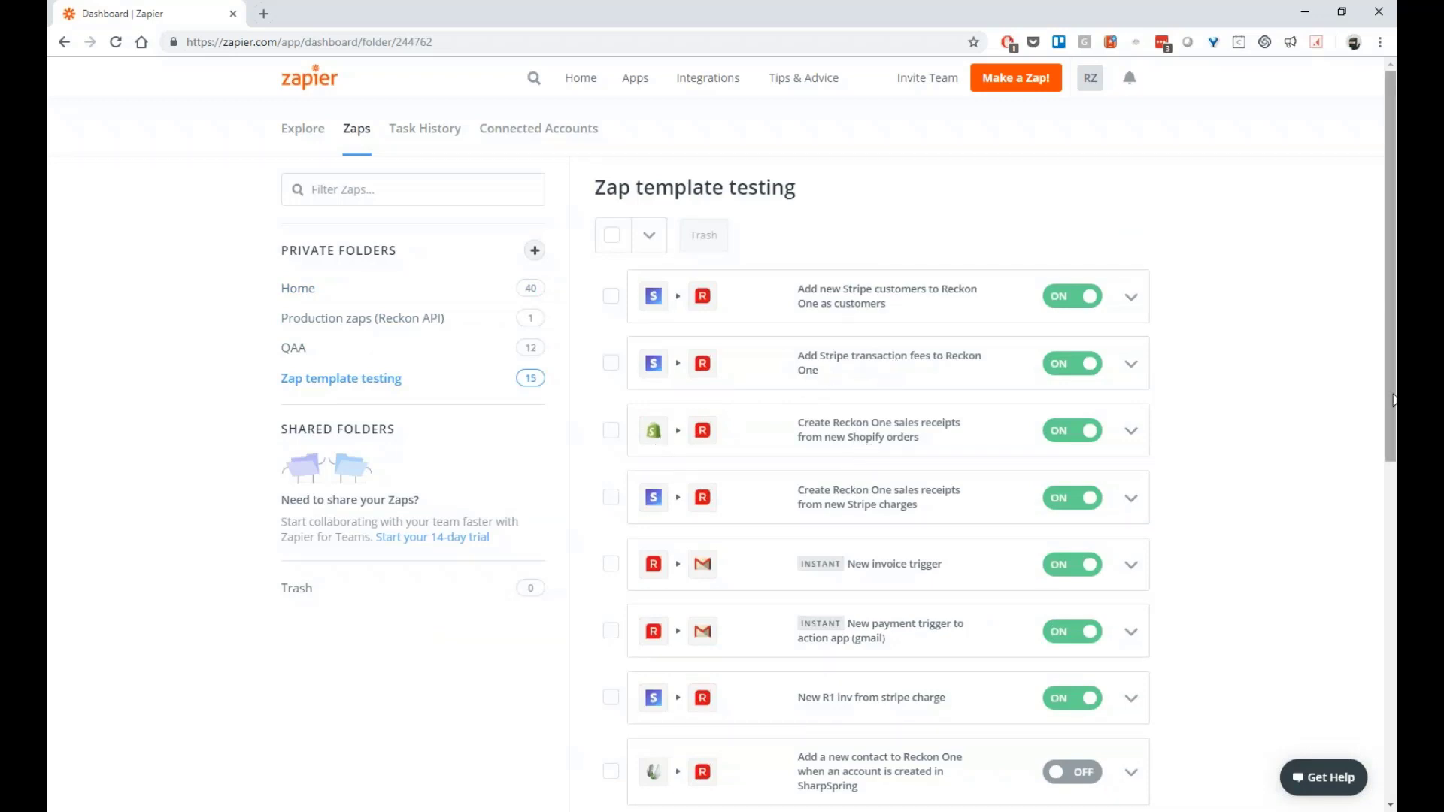
left_click_drag(1394, 399, 1394, 483)
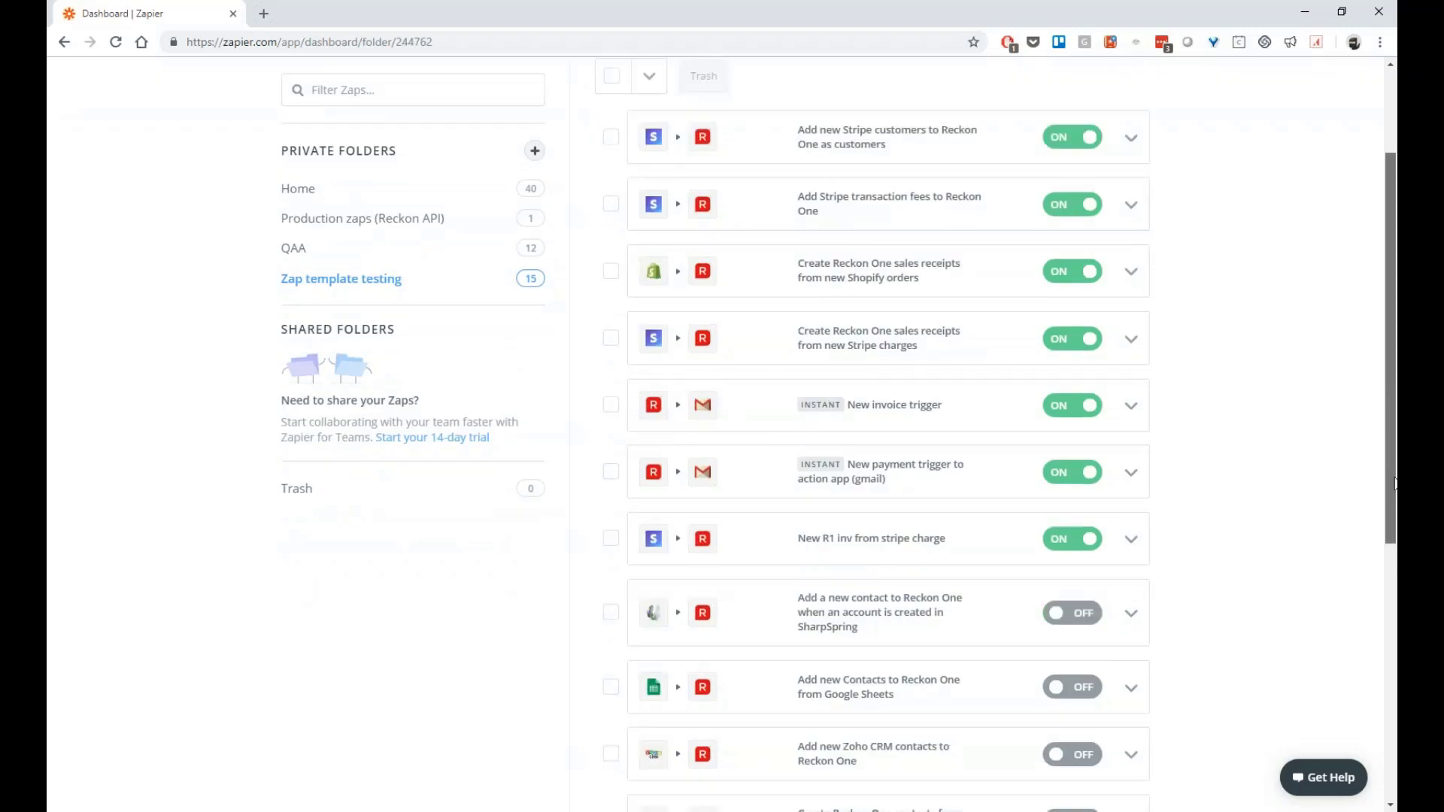
scroll(864, 693, "down", 5)
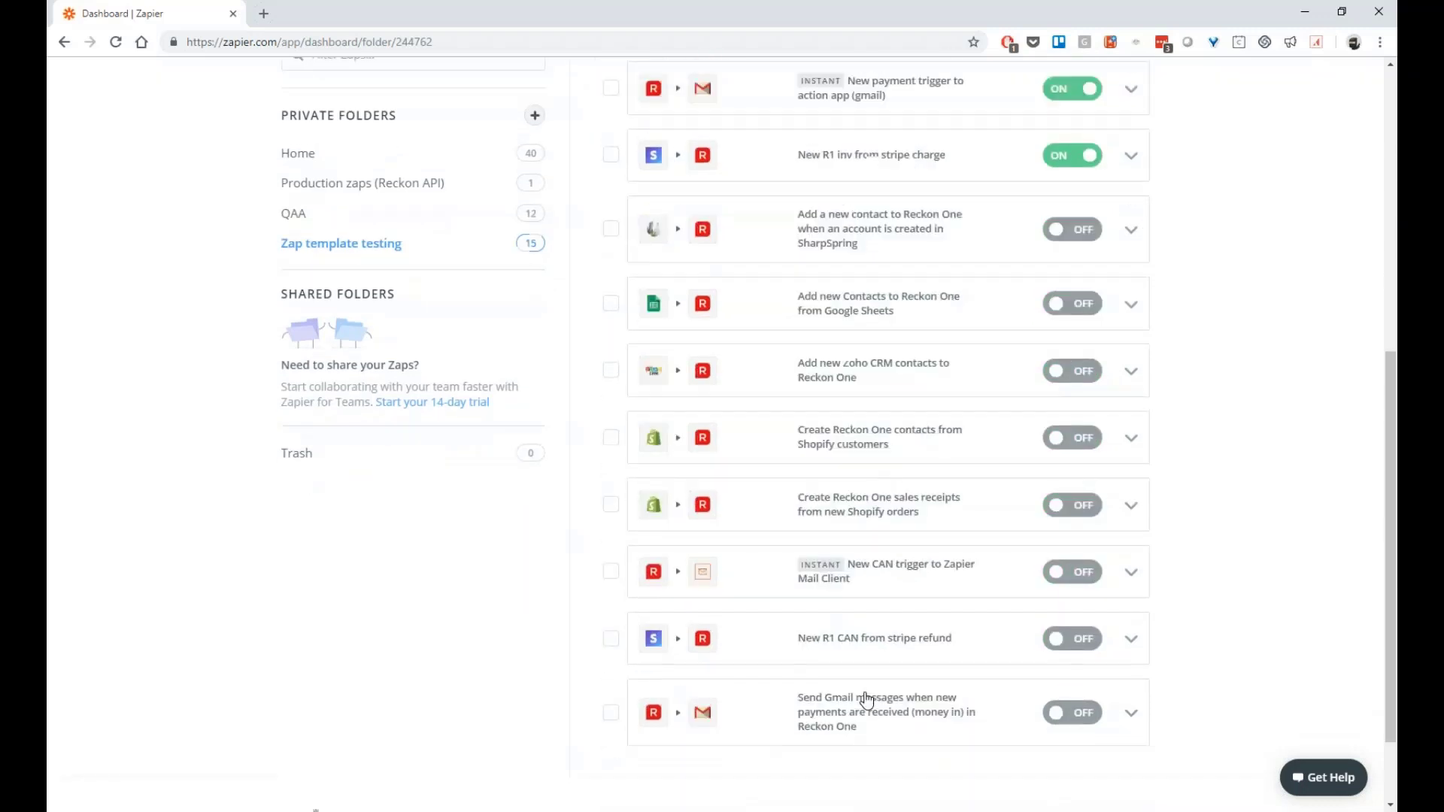
scroll(902, 632, "down", 1)
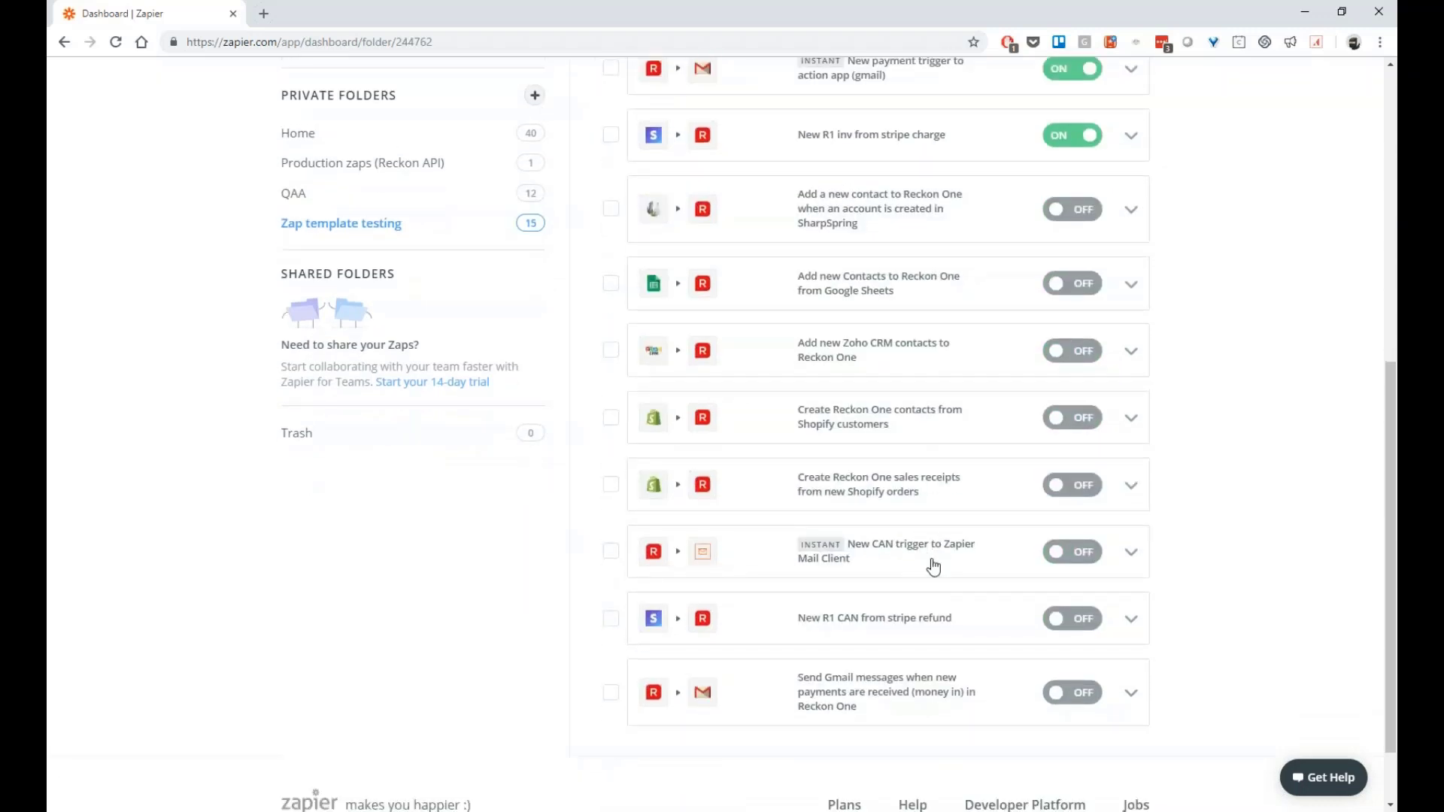
scroll(933, 566, "up", 5)
scroll(933, 566, "up", 2)
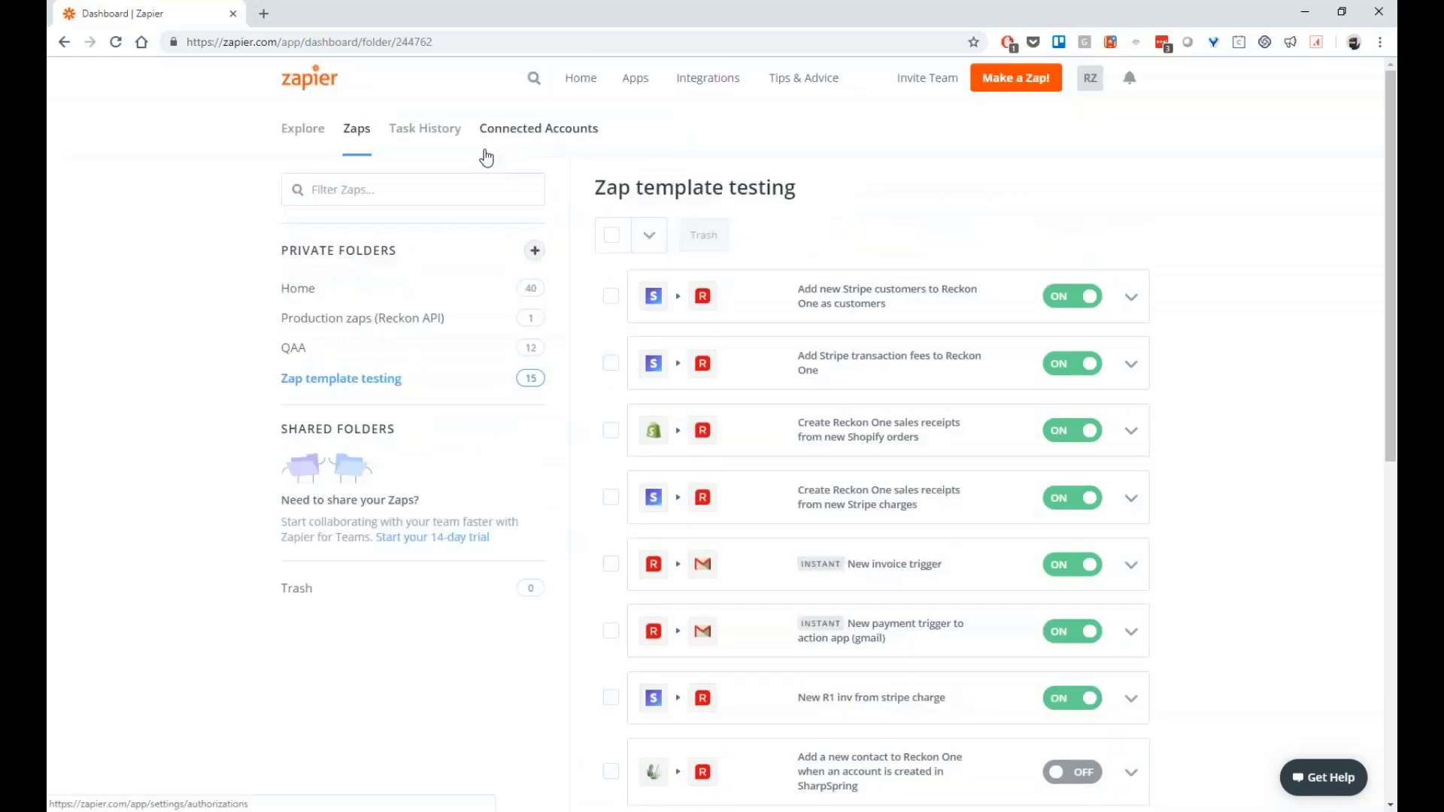
left_click(423, 134)
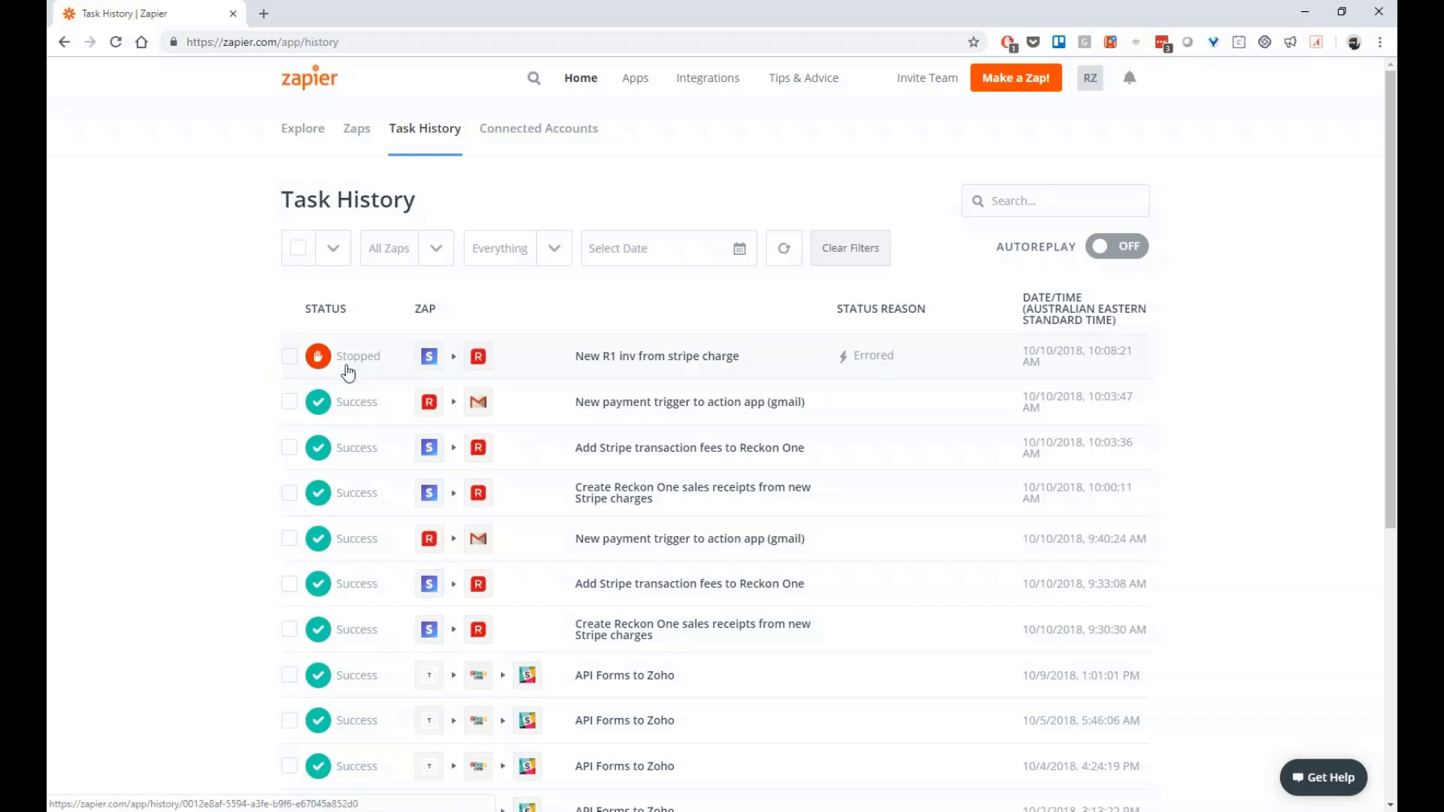
Open the stopped 'New R1 inv from stripe charge' task and read its missing-Customer error
left_click(581, 360)
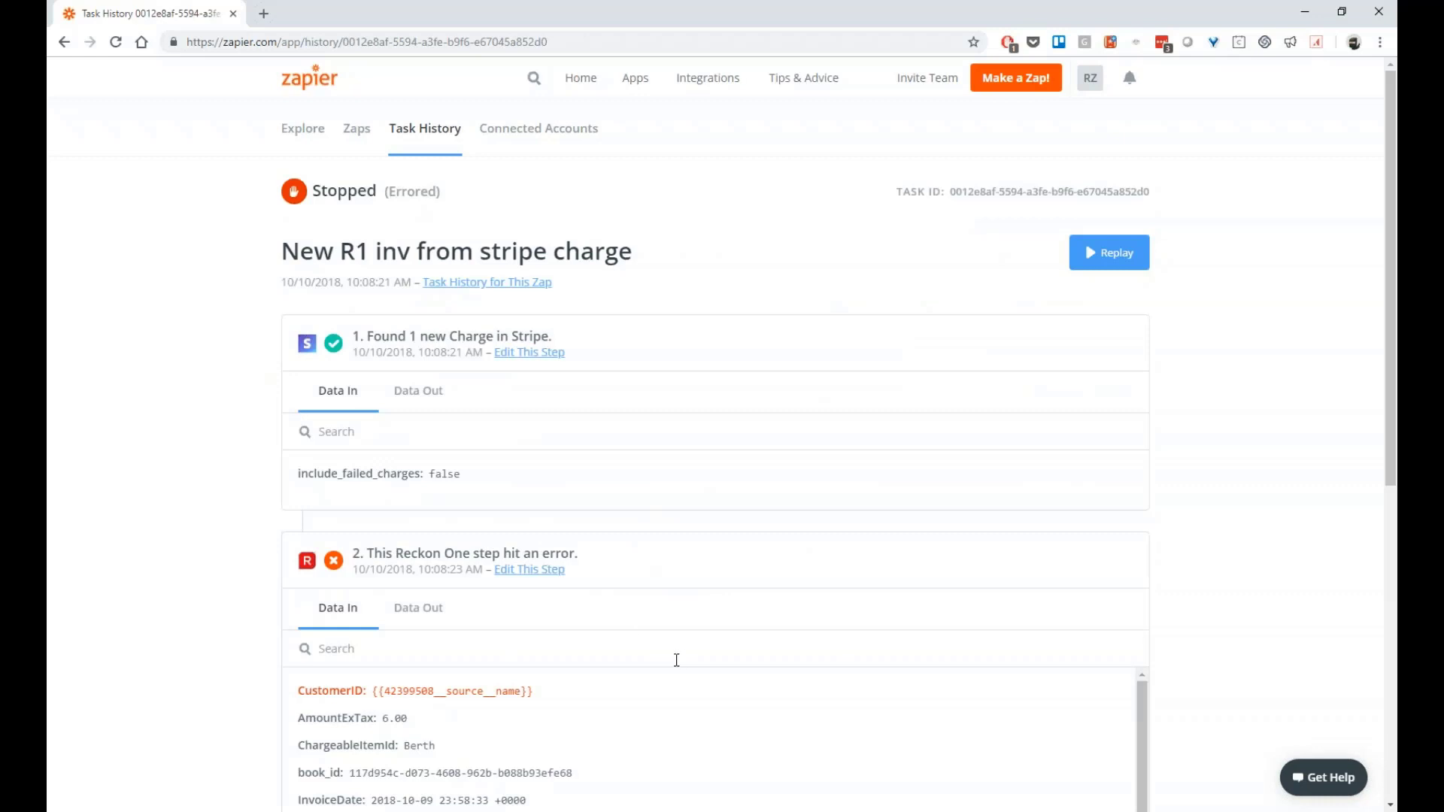
scroll(674, 661, "down", 5)
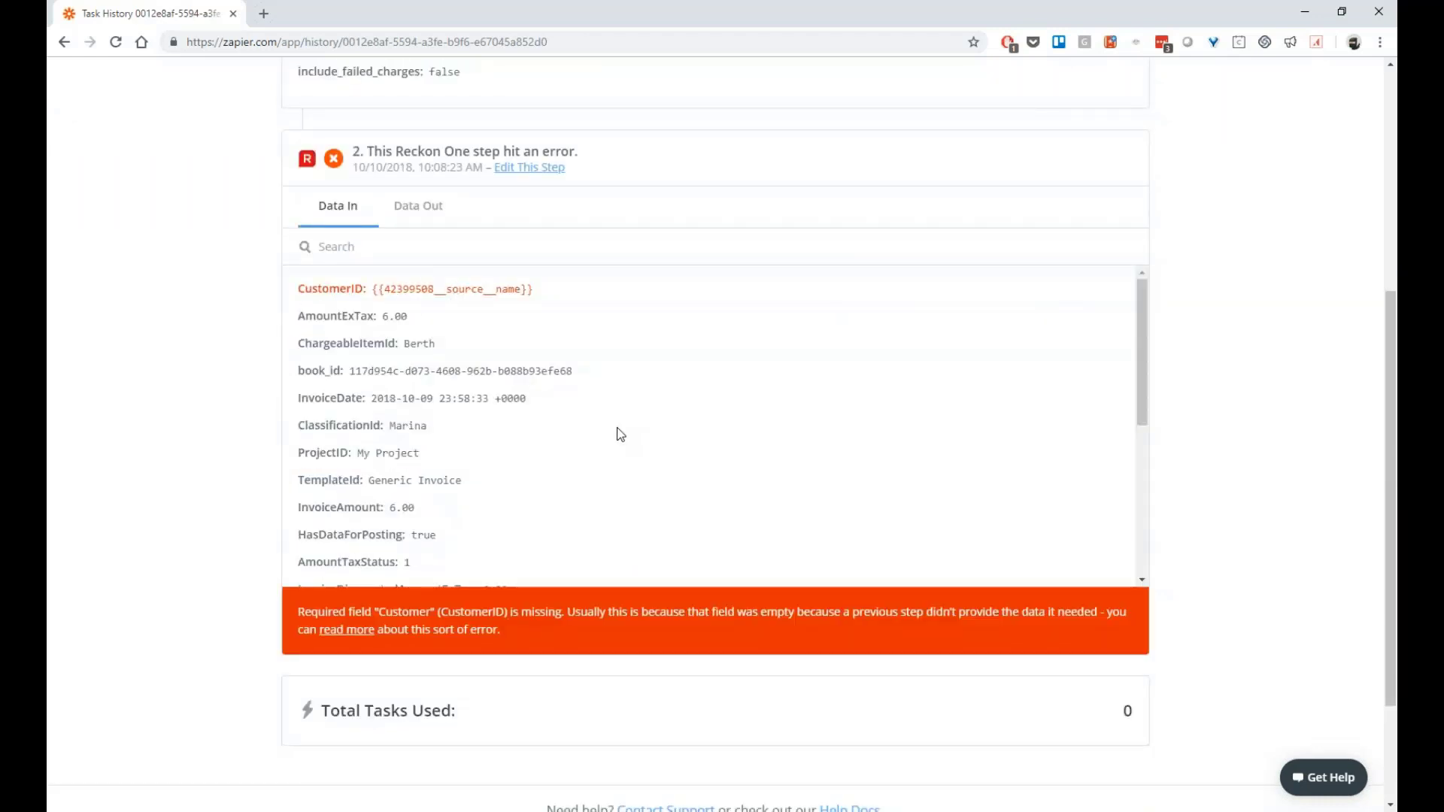
scroll(620, 434, "up", 5)
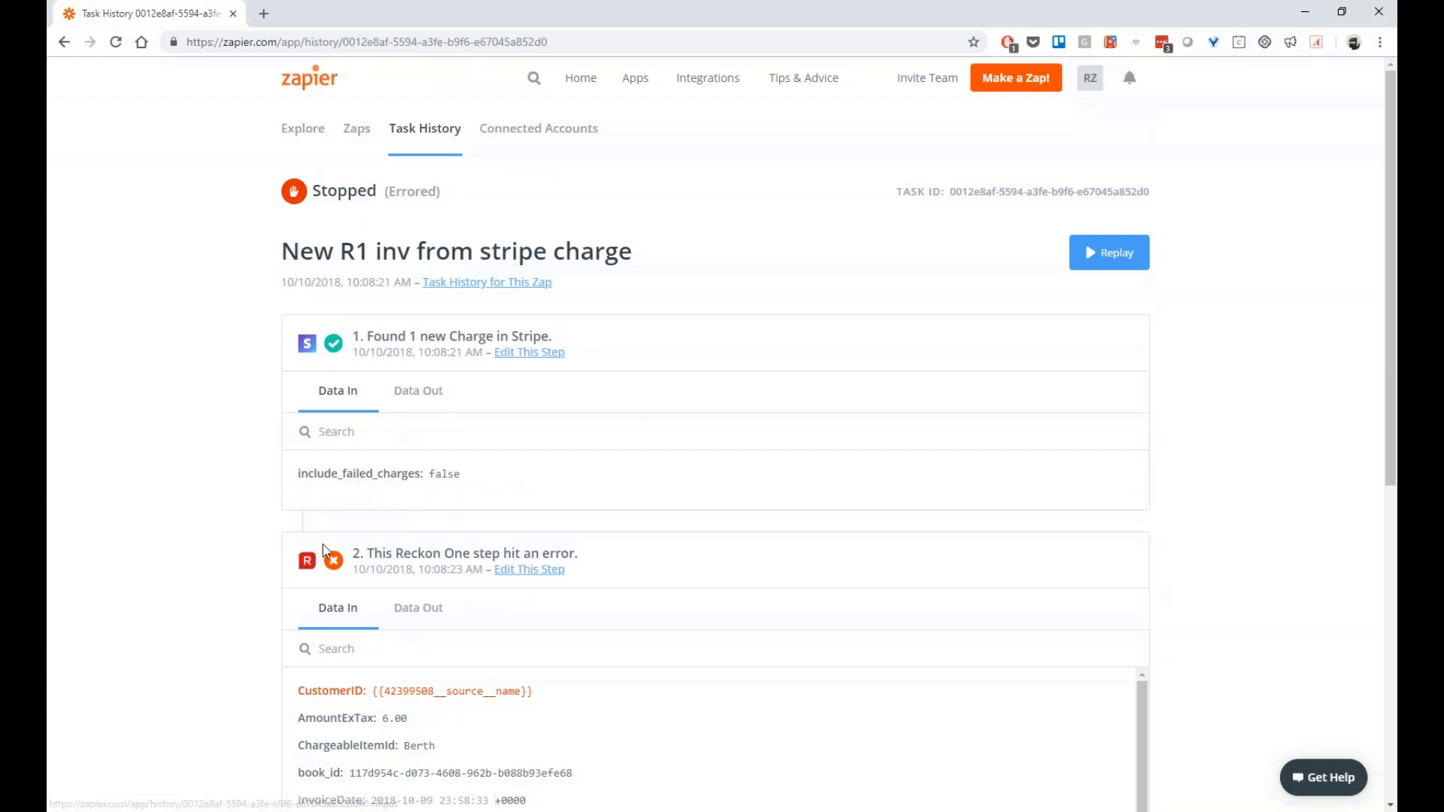
Look through Zapier's Connected Accounts list, then bring up the full-screen 'Questions?' slide
left_click(506, 129)
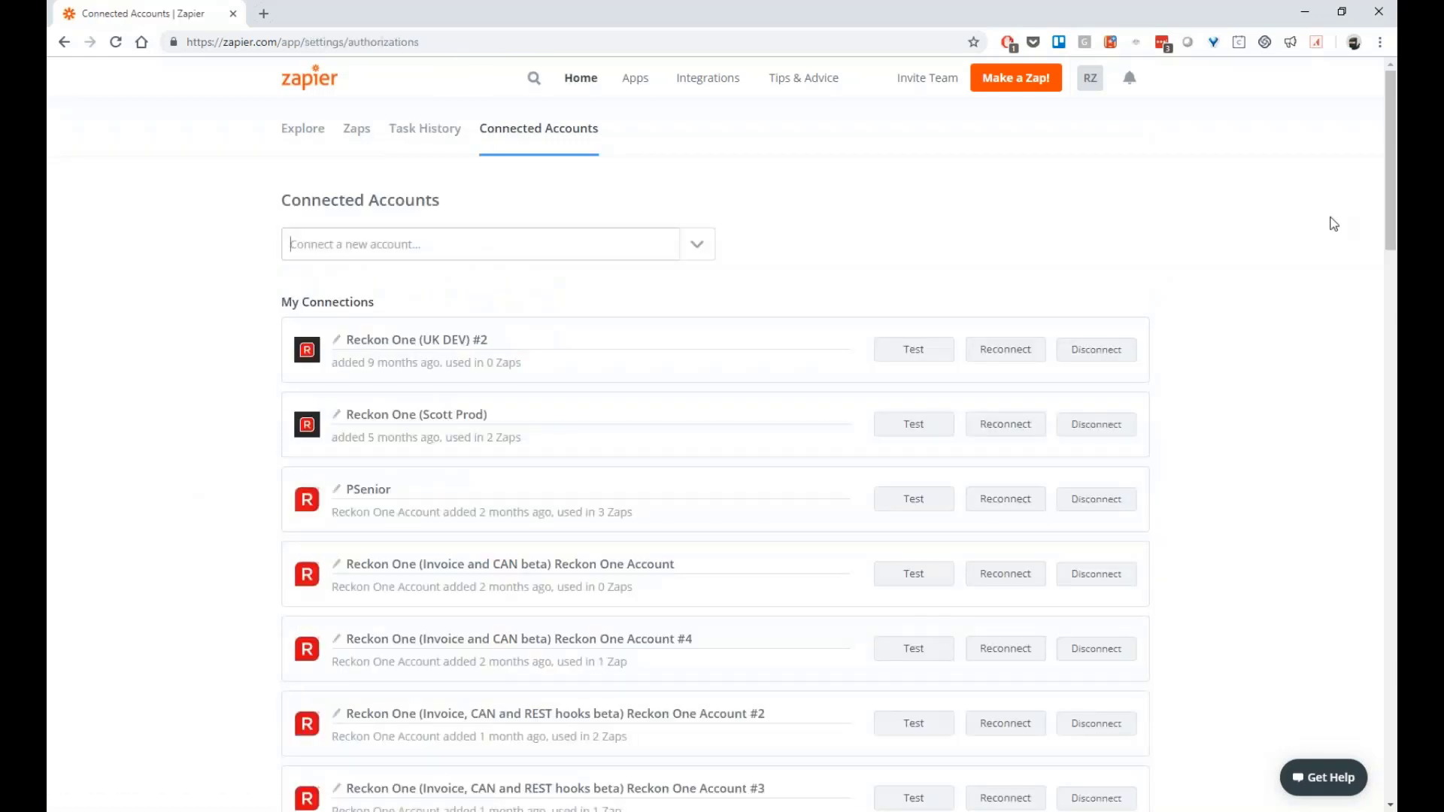
left_click_drag(1393, 207, 1392, 237)
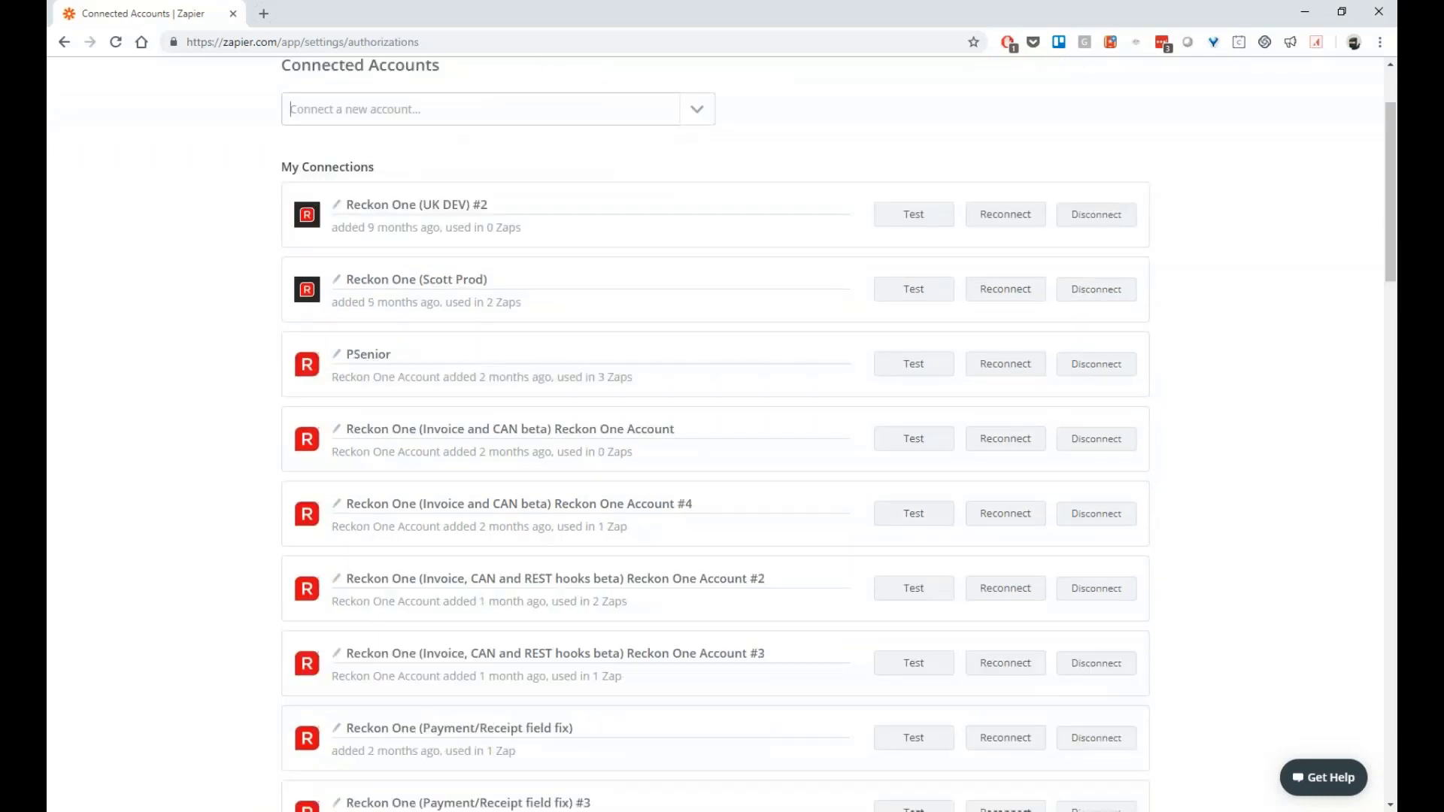
scroll(406, 687, "down", 5)
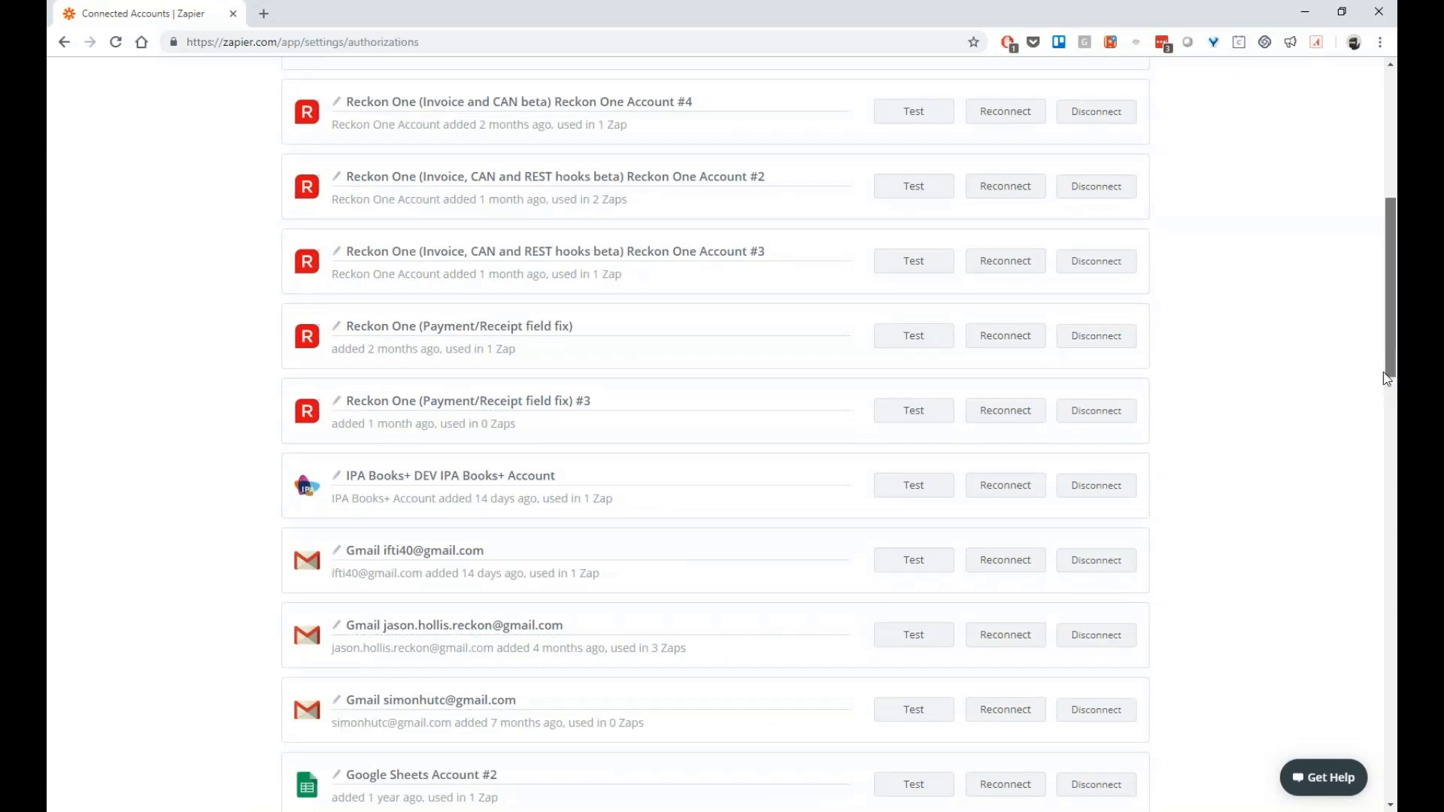
scroll(1371, 420, "down", 2)
scroll(1370, 420, "down", 10)
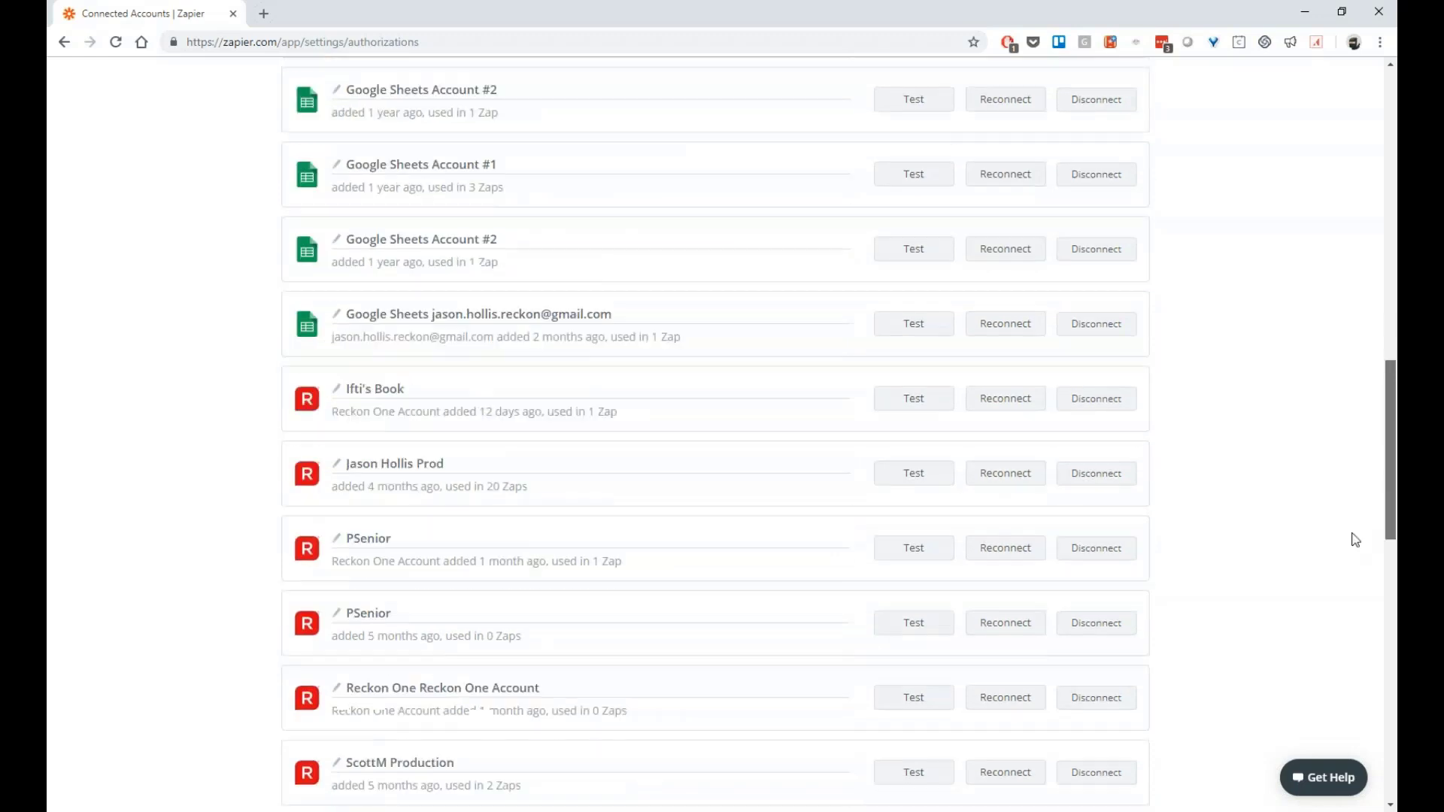
scroll(1306, 677, "down", 4)
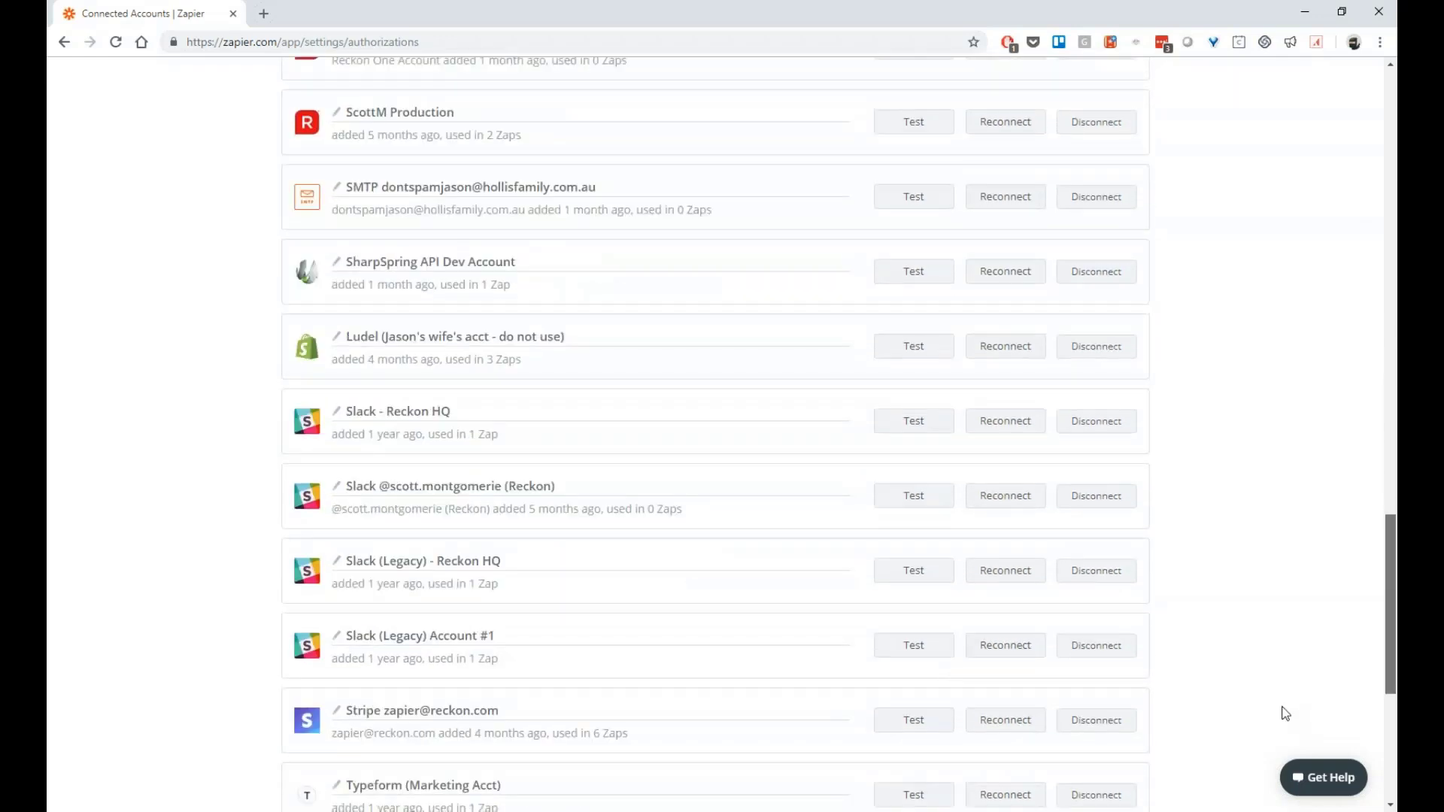
scroll(1283, 709, "up", 15)
scroll(1277, 730, "down", 20)
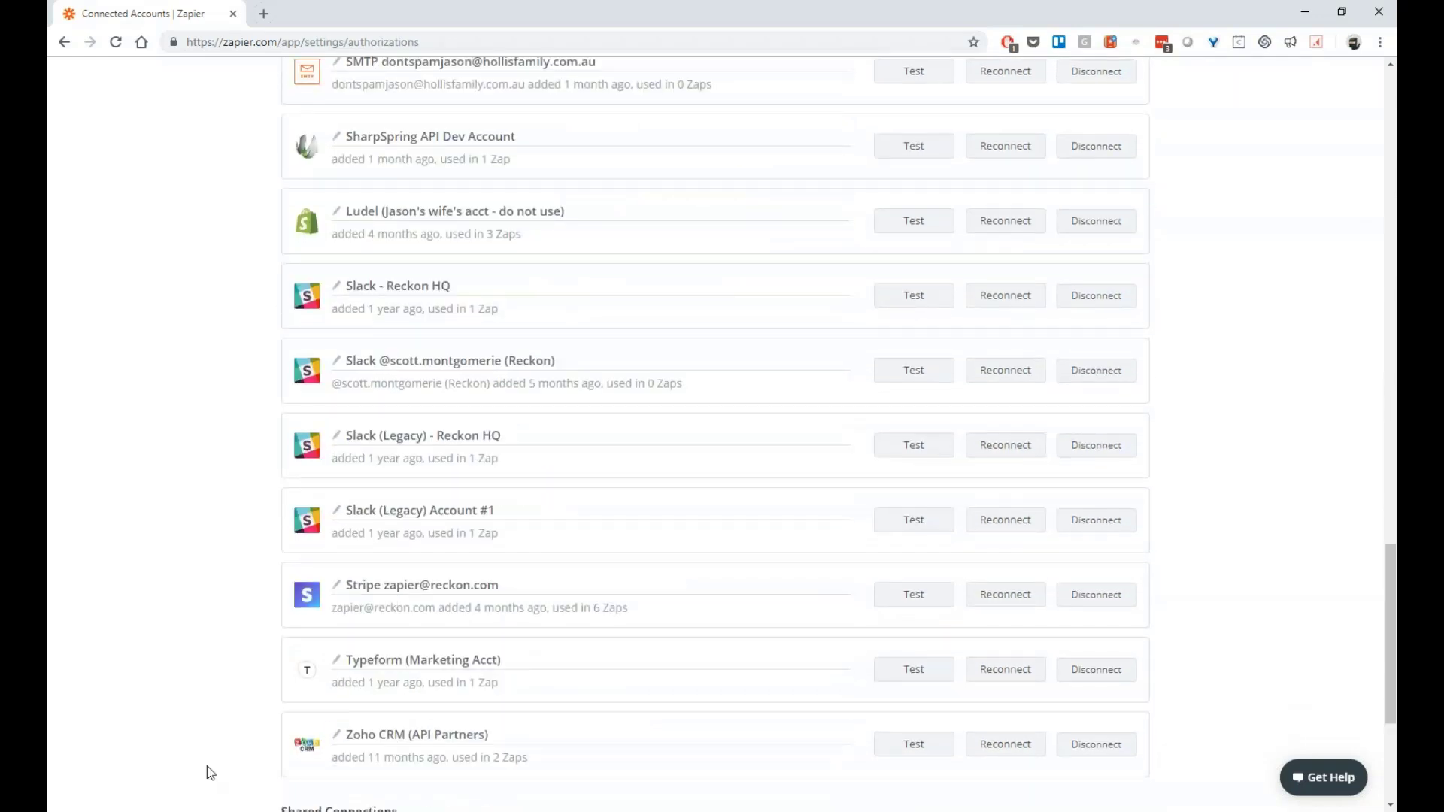
scroll(178, 403, "up", 20)
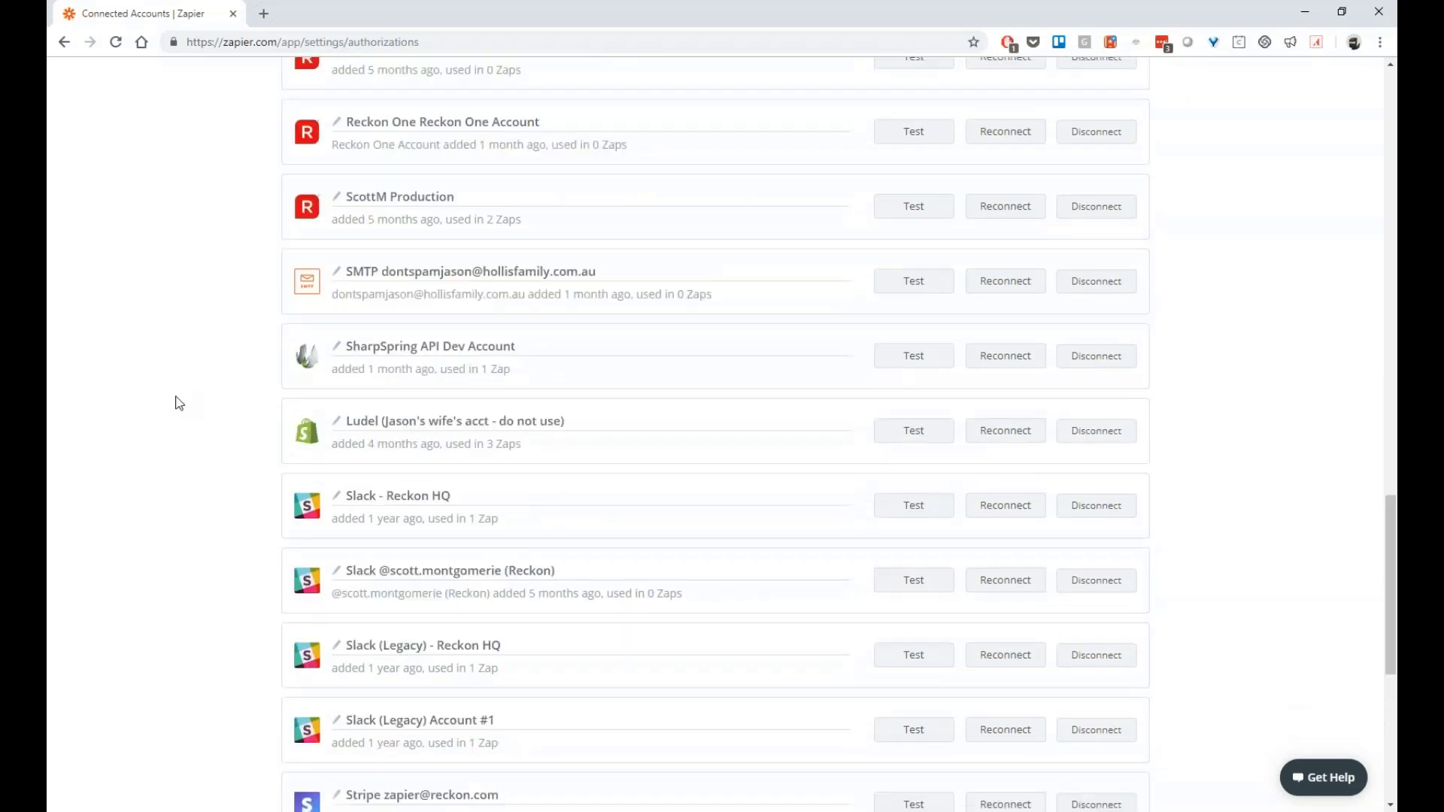
key("alt+Tab")
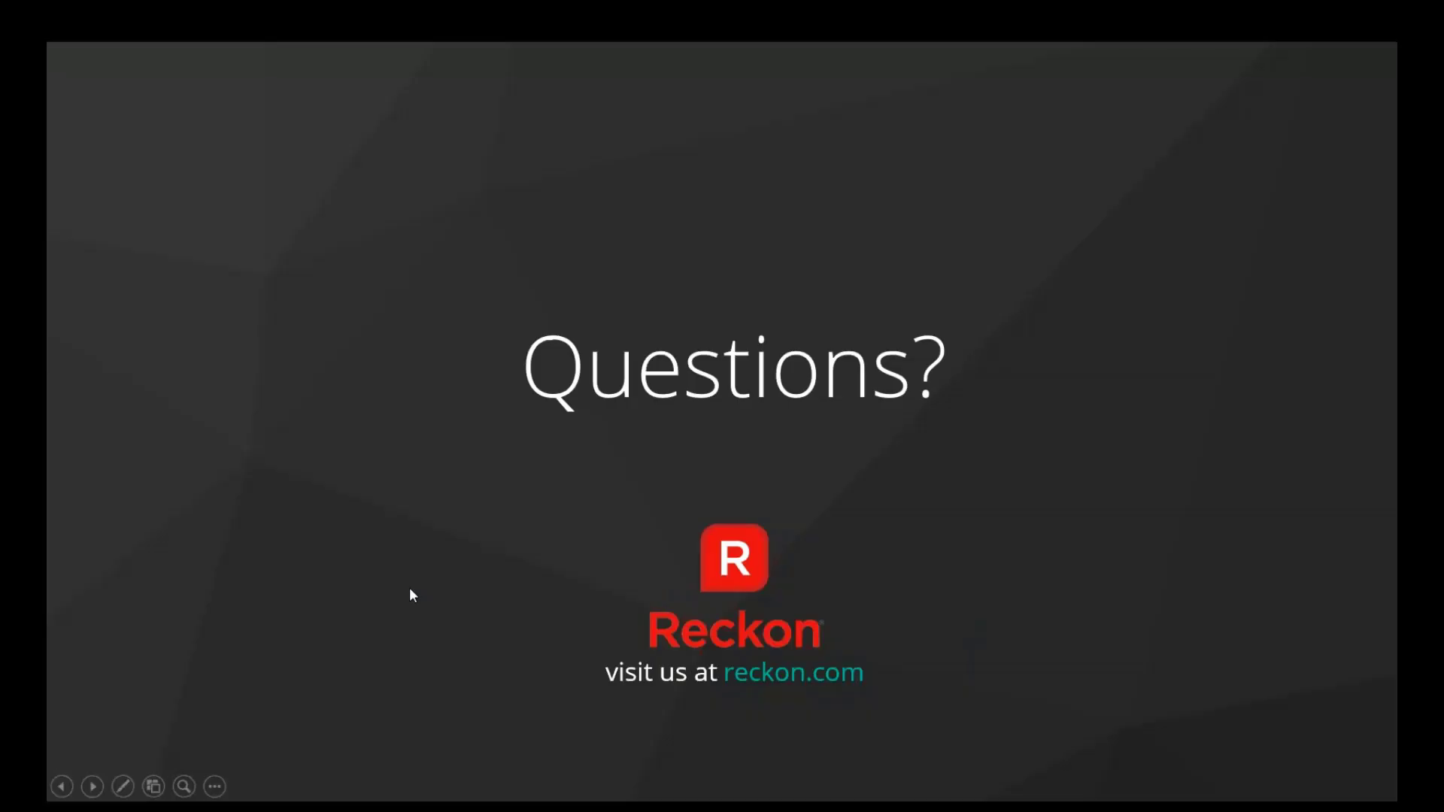